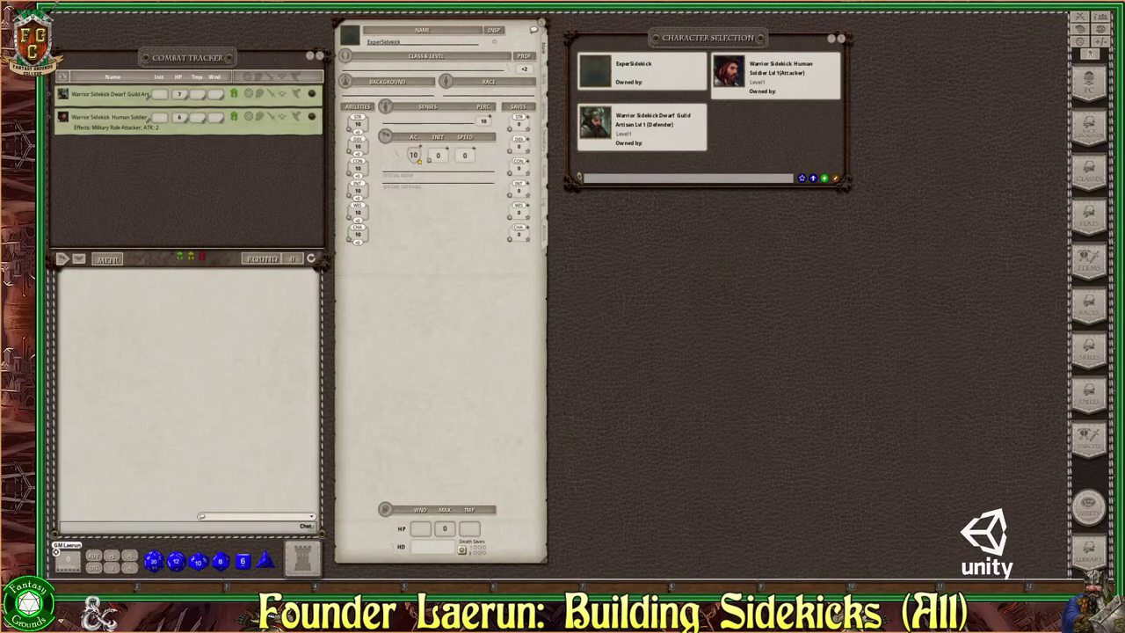
Step: Check the library's Supplement modules for D&D Tasha's Cauldron of Everything and close the library
{"action": "key", "text": "ctrl"}
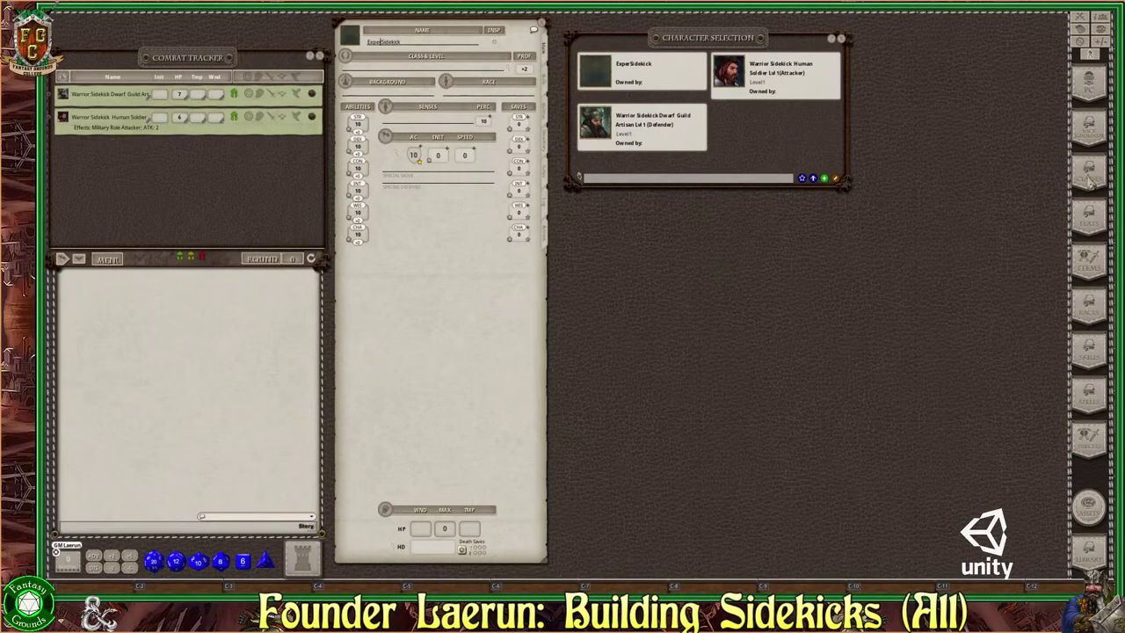
{"action": "left_click", "coordinate": [1090, 552]}
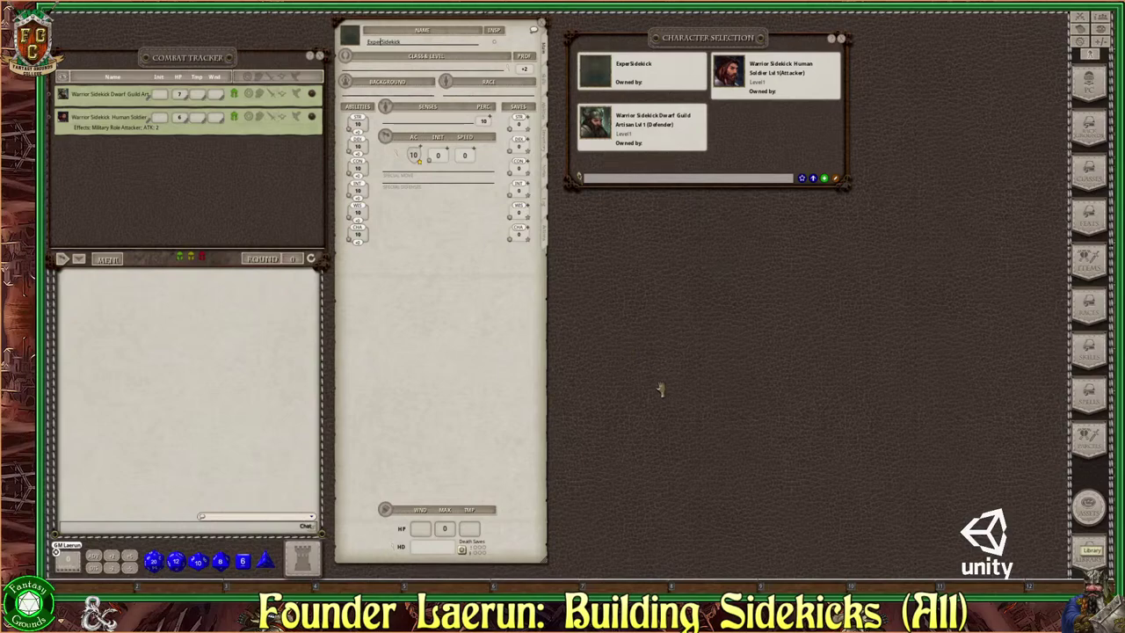
{"action": "scroll", "coordinate": [462, 378], "scroll_direction": "down", "scroll_amount": 5}
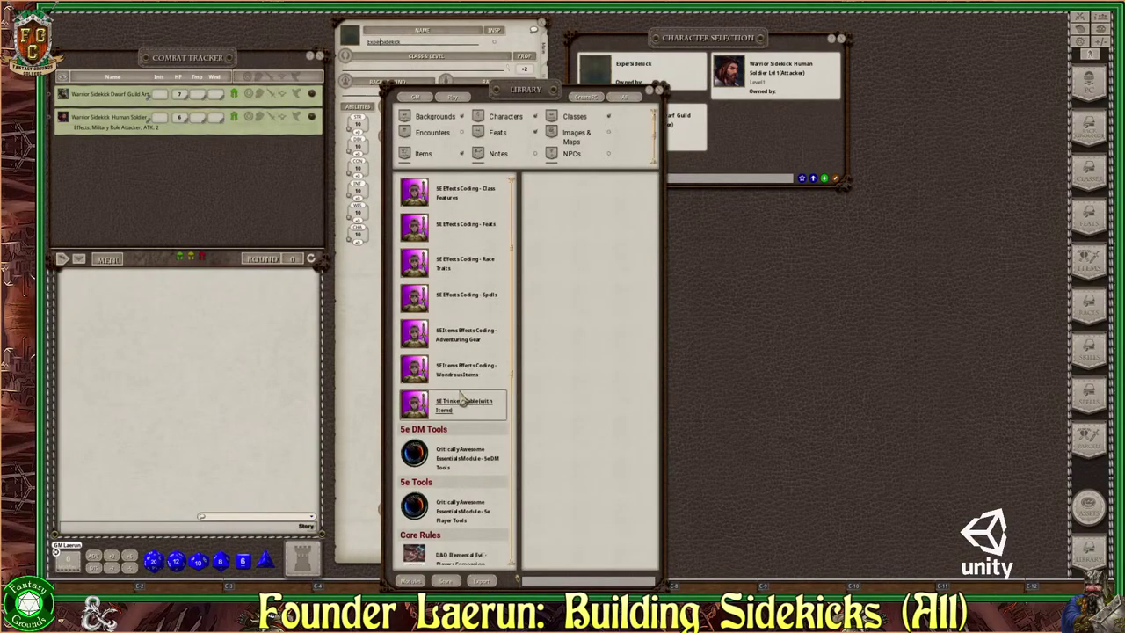
{"action": "scroll", "coordinate": [461, 435], "scroll_direction": "down", "scroll_amount": 5}
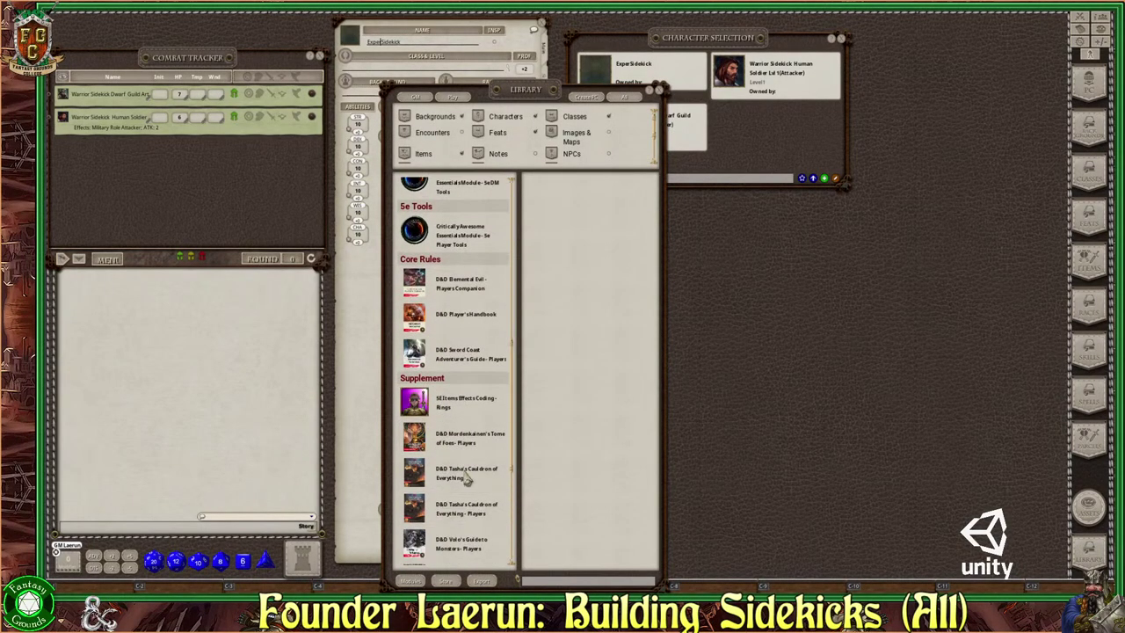
{"action": "left_click", "coordinate": [658, 90]}
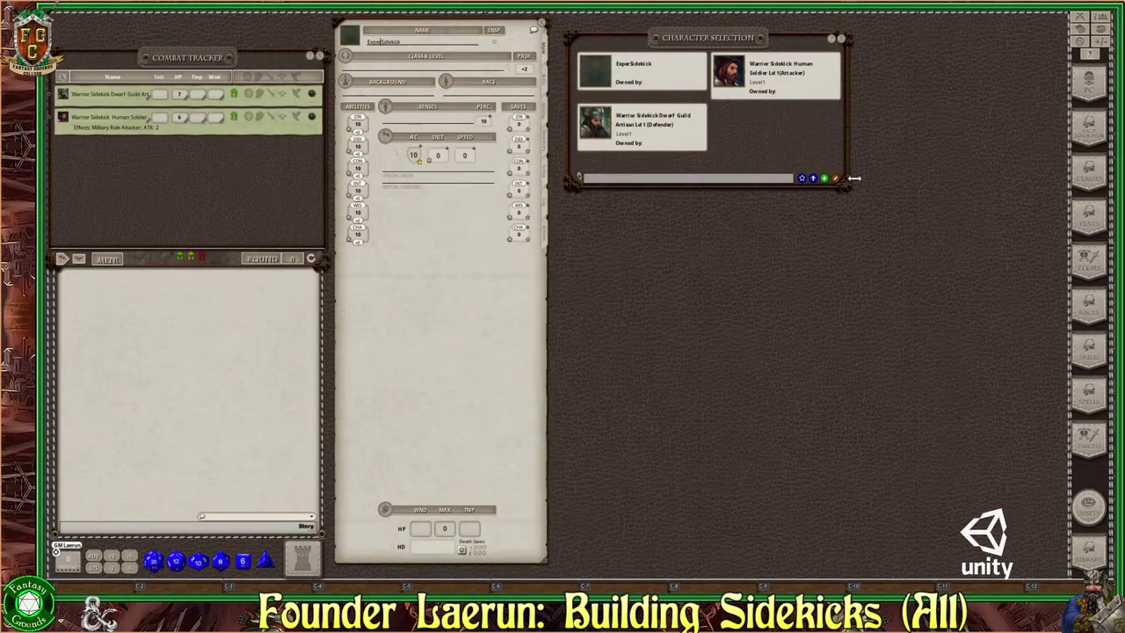
Step: Open the Classes list, filter it to the D&D Tasha's Cauldron of Everything group, and move it clear of the character selection
{"action": "left_click", "coordinate": [1089, 176]}
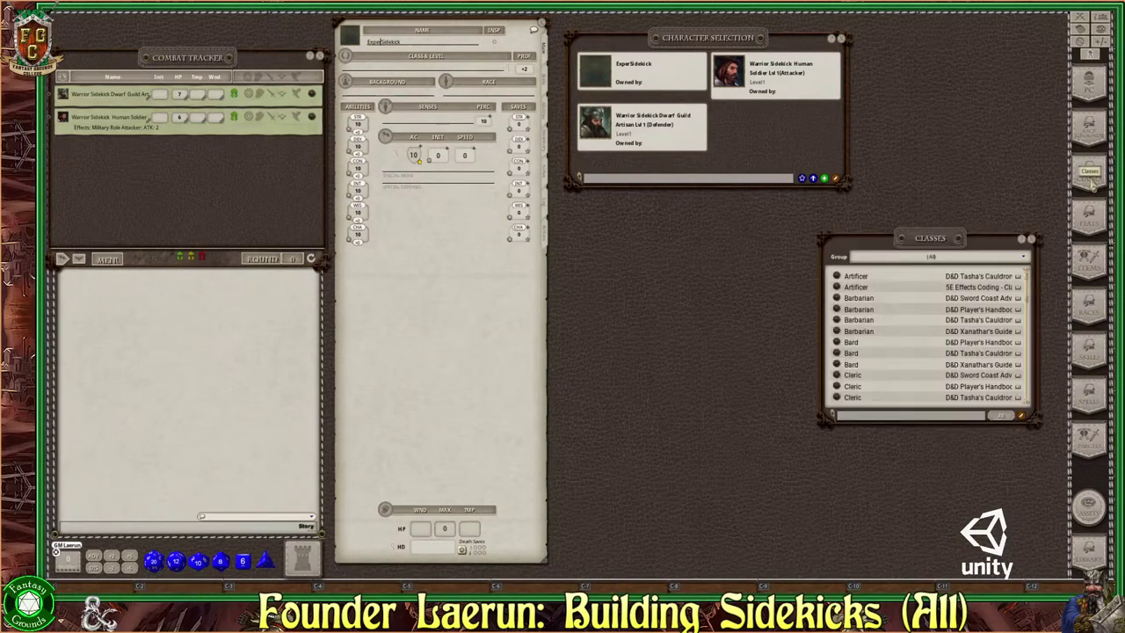
{"action": "left_click_drag", "start_coordinate": [942, 246], "coordinate": [928, 170]}
{"action": "left_click", "coordinate": [972, 182]}
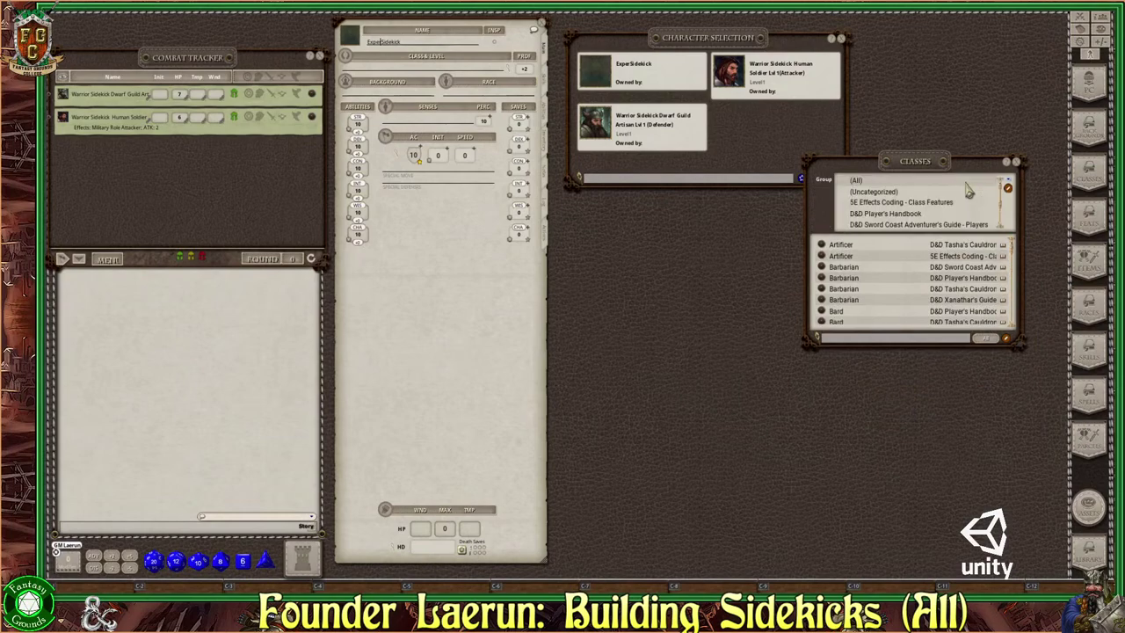
{"action": "scroll", "coordinate": [975, 202], "scroll_direction": "down", "scroll_amount": 3}
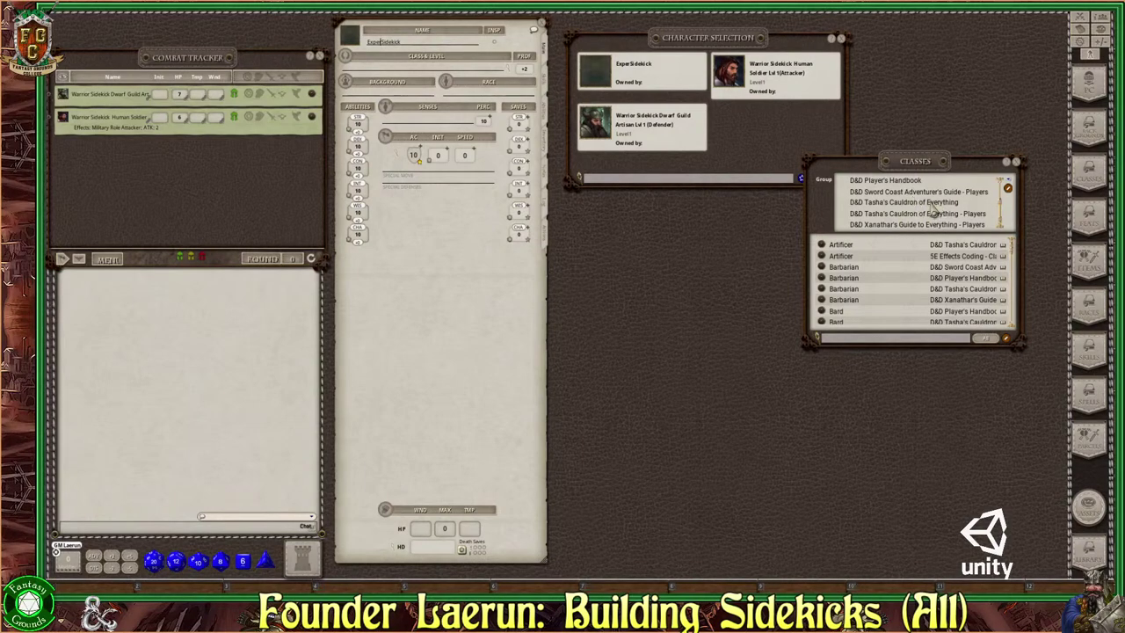
{"action": "left_click", "coordinate": [933, 205]}
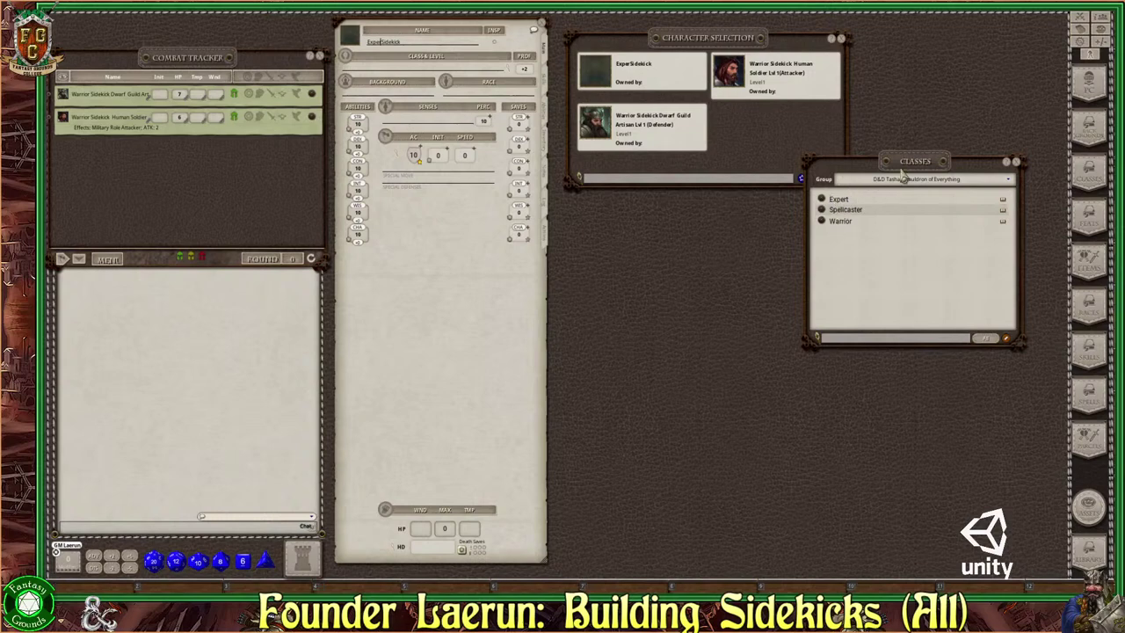
{"action": "left_click_drag", "start_coordinate": [902, 170], "coordinate": [959, 98]}
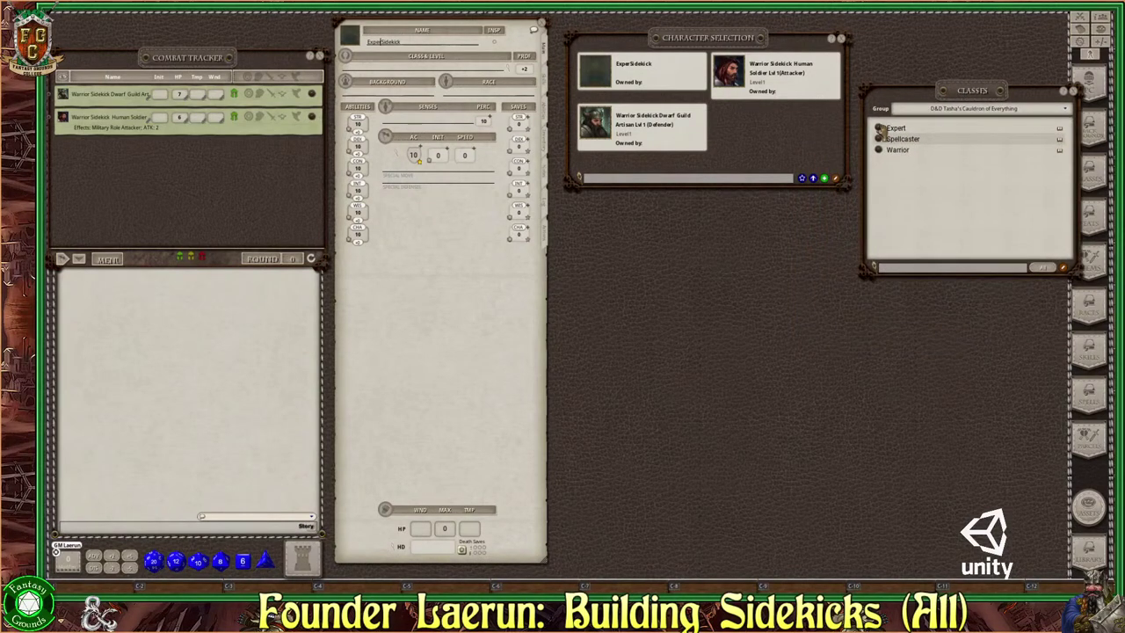
Step: Open the Expert class record, close the class list, and reposition and enlarge the record to show its level table
{"action": "left_click", "coordinate": [881, 128]}
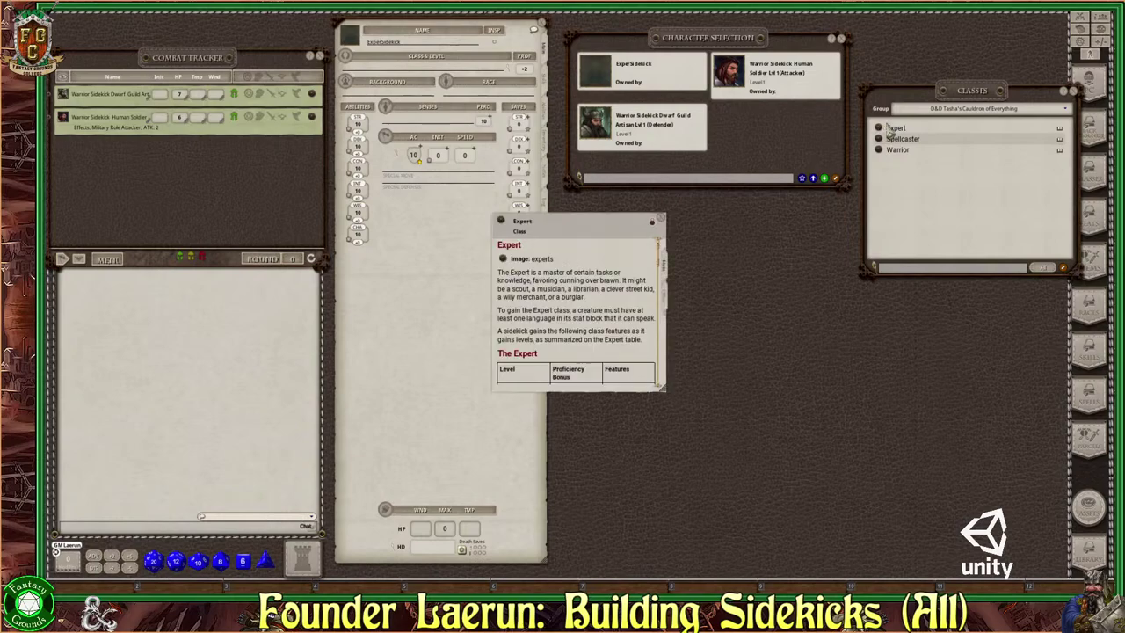
{"action": "left_click", "coordinate": [1067, 92]}
{"action": "left_click_drag", "start_coordinate": [593, 232], "coordinate": [964, 43]}
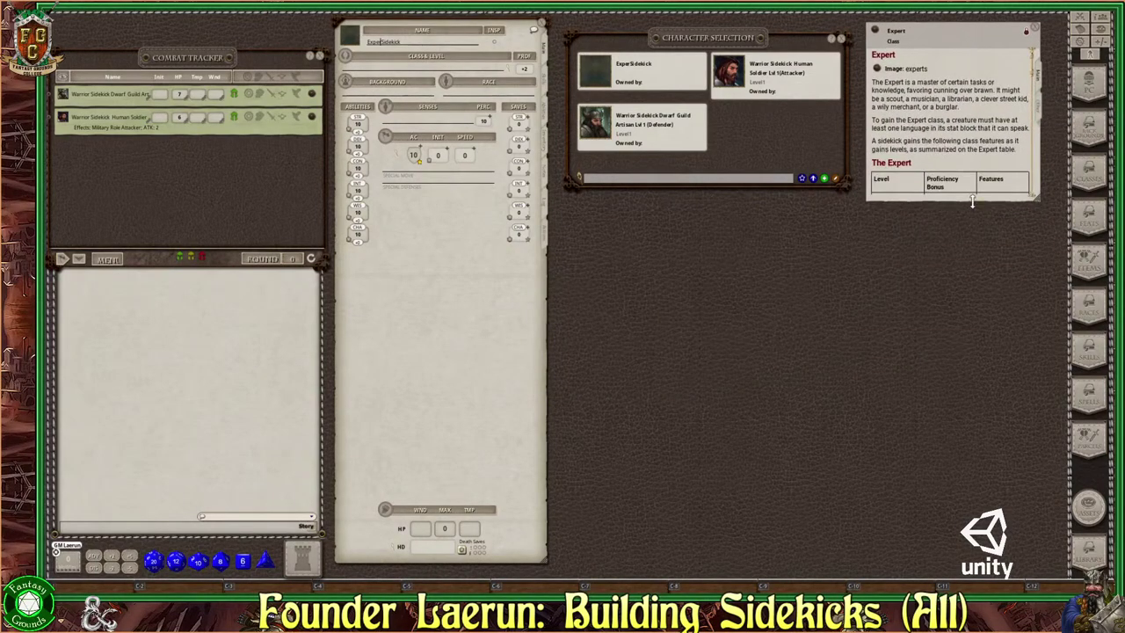
{"action": "left_click_drag", "start_coordinate": [974, 203], "coordinate": [999, 331]}
{"action": "left_click_drag", "start_coordinate": [1057, 286], "coordinate": [1057, 492]}
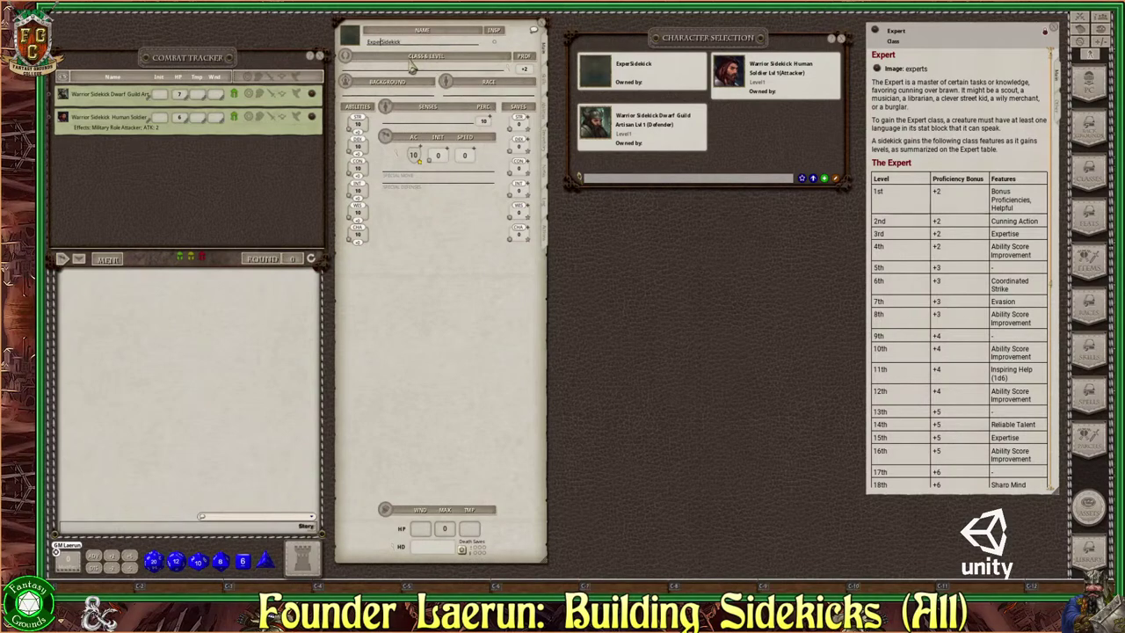
Step: Correct the new character's name to Expert Sidekick and return to its main sheet page
{"action": "type", "text": "t"}
{"action": "left_click", "coordinate": [547, 95]}
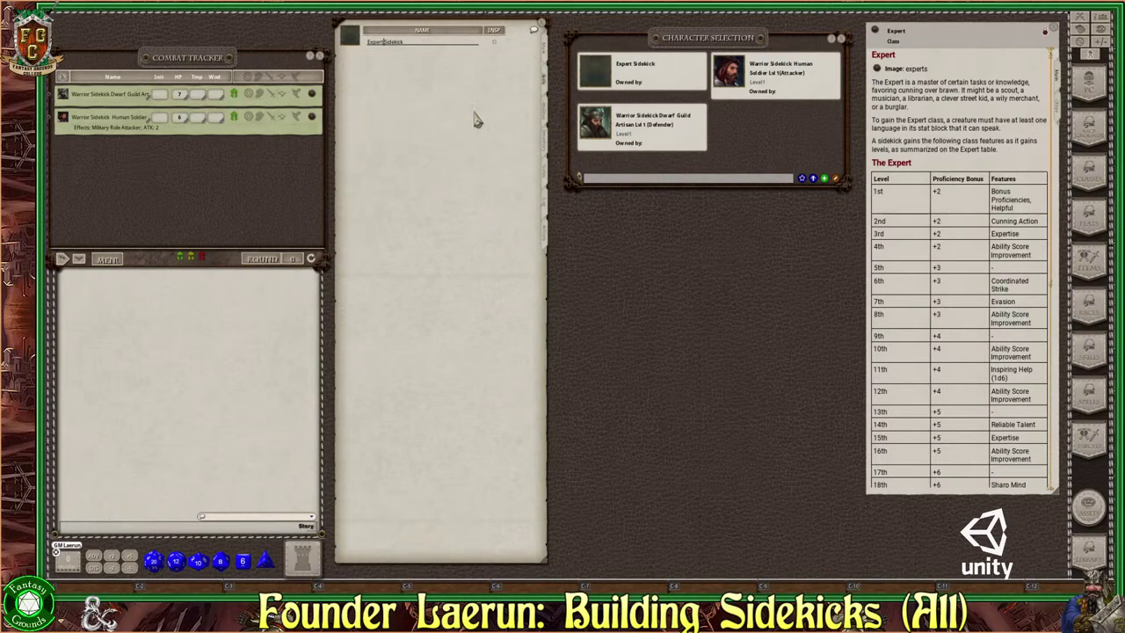
{"action": "left_click", "coordinate": [549, 54]}
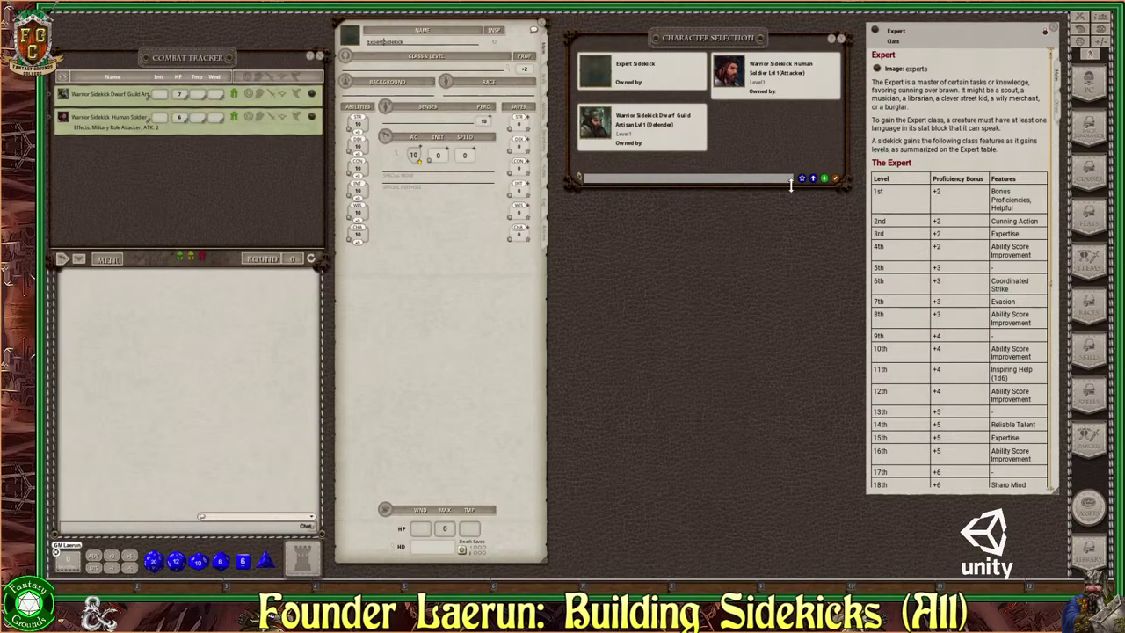
Step: Review the Expert class's hit points and proficiencies, and open the Bonus Proficiencies feature beside the character sheet
{"action": "scroll", "coordinate": [937, 182], "scroll_direction": "down", "scroll_amount": 1}
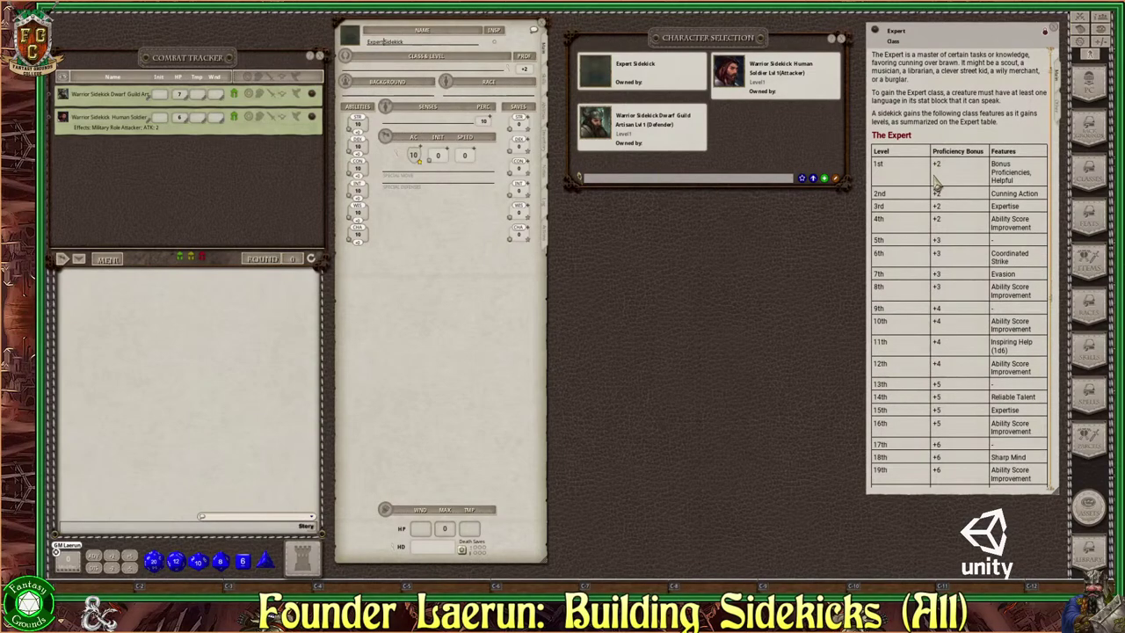
{"action": "scroll", "coordinate": [937, 182], "scroll_direction": "down", "scroll_amount": 6}
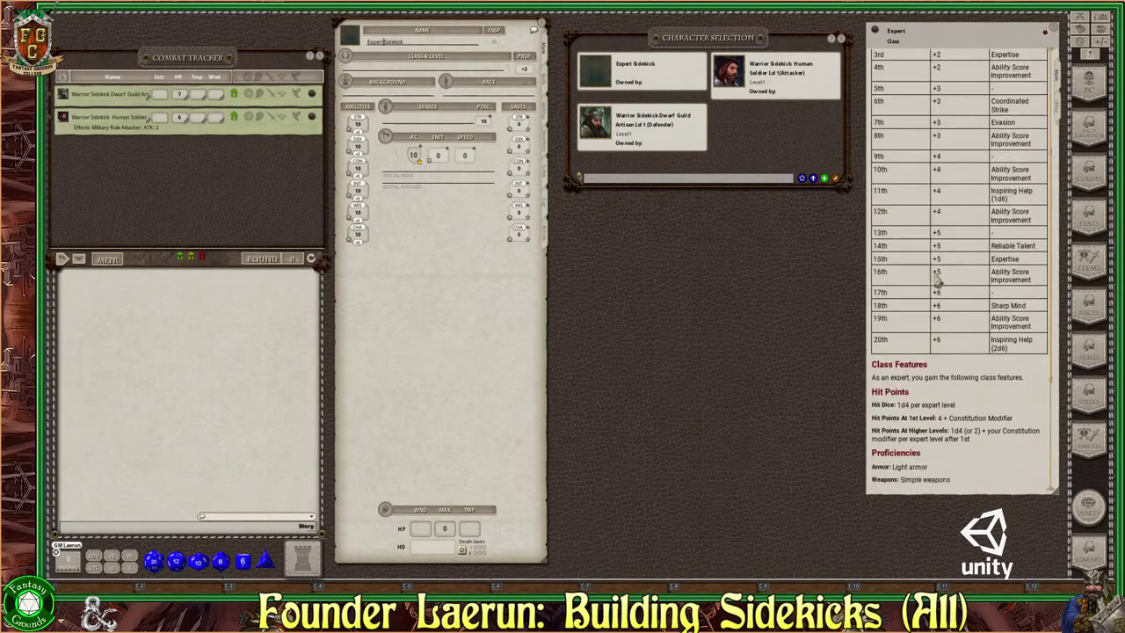
{"action": "scroll", "coordinate": [936, 282], "scroll_direction": "down", "scroll_amount": 6}
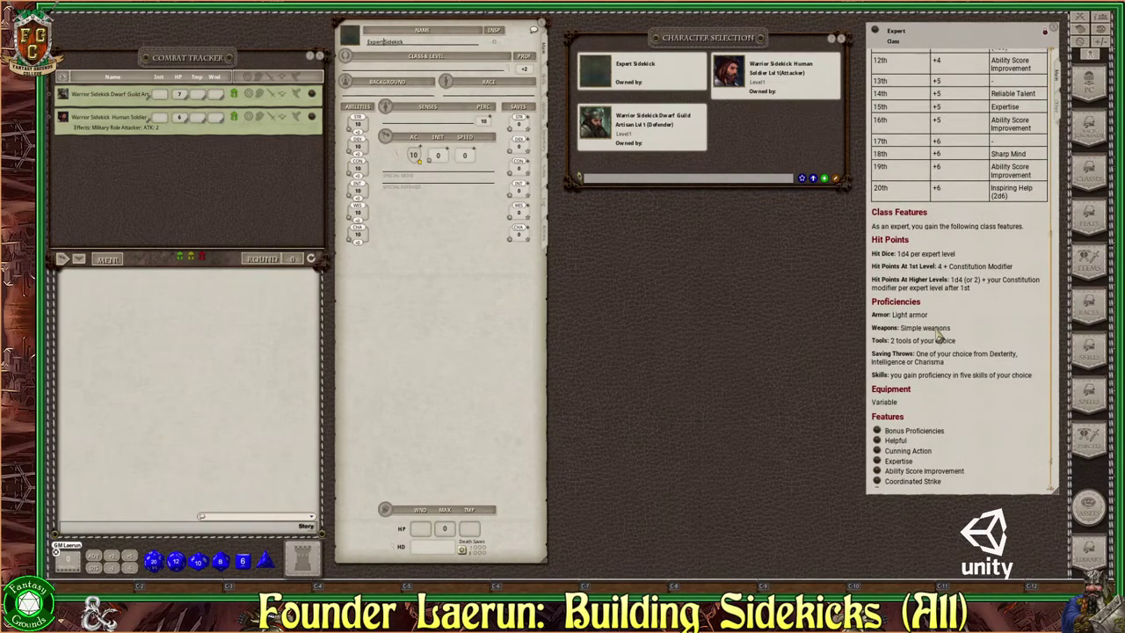
{"action": "scroll", "coordinate": [940, 336], "scroll_direction": "down", "scroll_amount": 2}
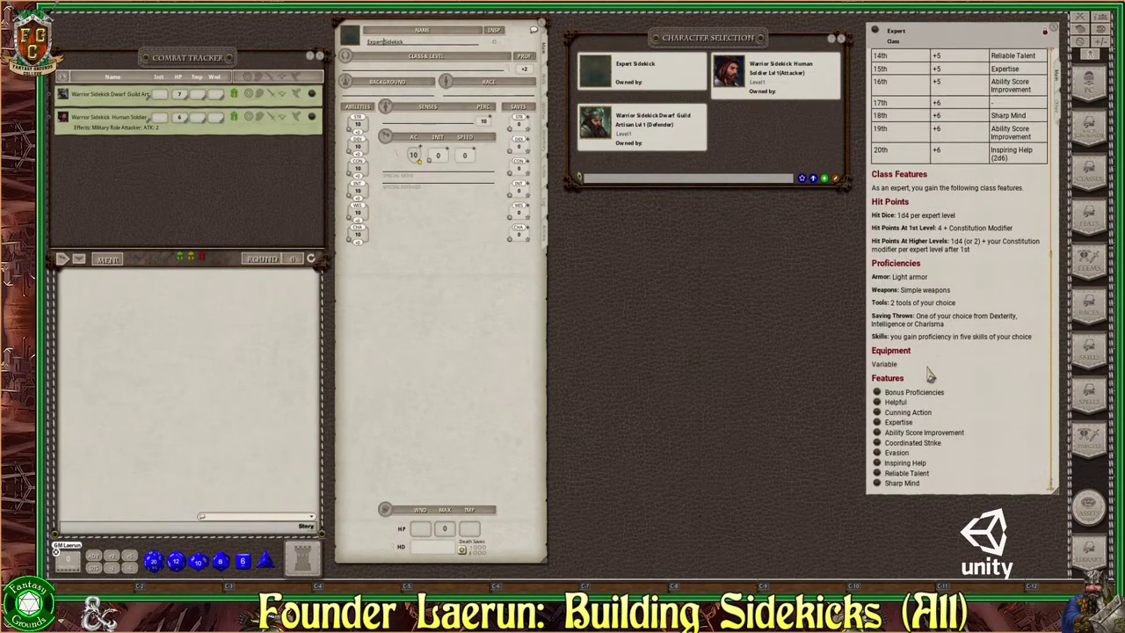
{"action": "left_click", "coordinate": [876, 395]}
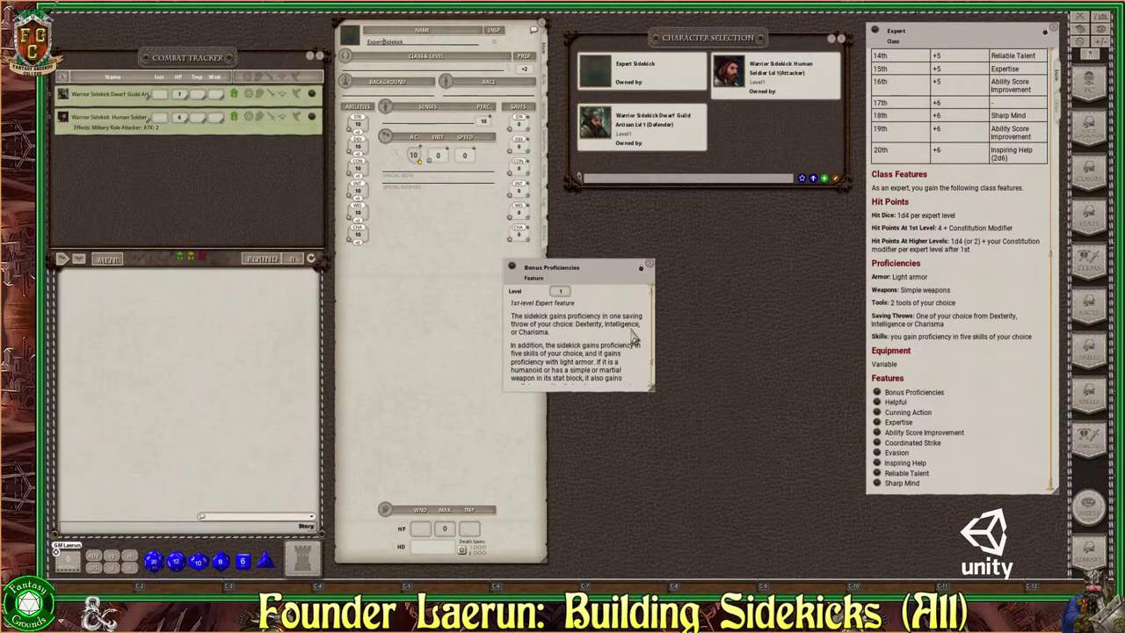
{"action": "left_click_drag", "start_coordinate": [609, 274], "coordinate": [715, 282]}
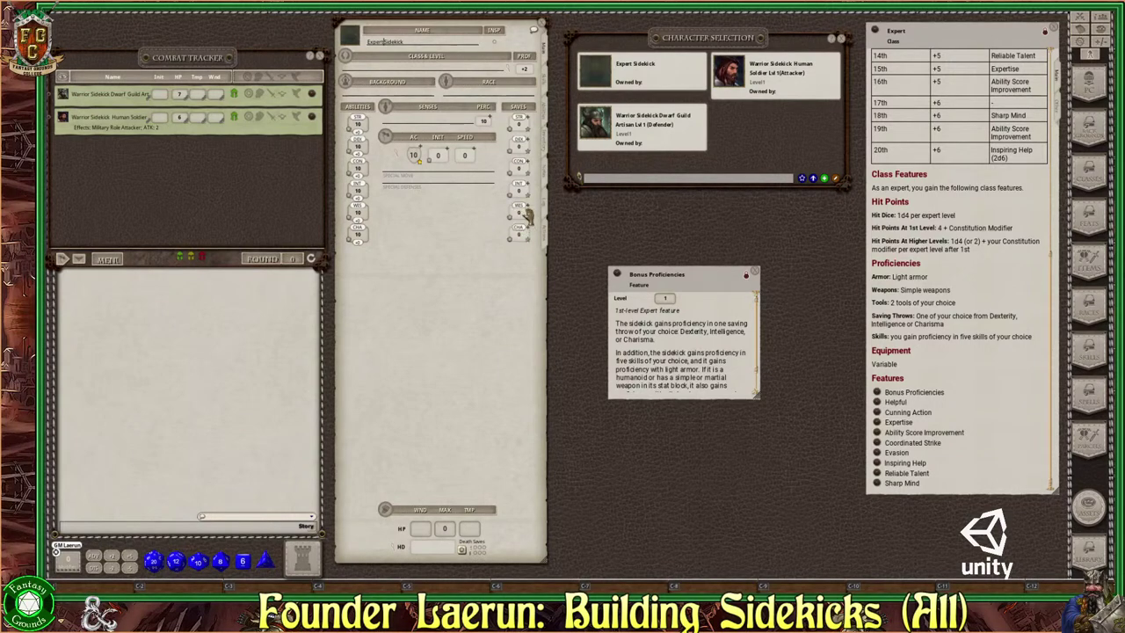
Step: Mark the Expert Sidekick as proficient in Intelligence saving throws and read the rest of the Bonus Proficiencies text
{"action": "left_click", "coordinate": [527, 195]}
{"action": "scroll", "coordinate": [734, 366], "scroll_direction": "down", "scroll_amount": 2}
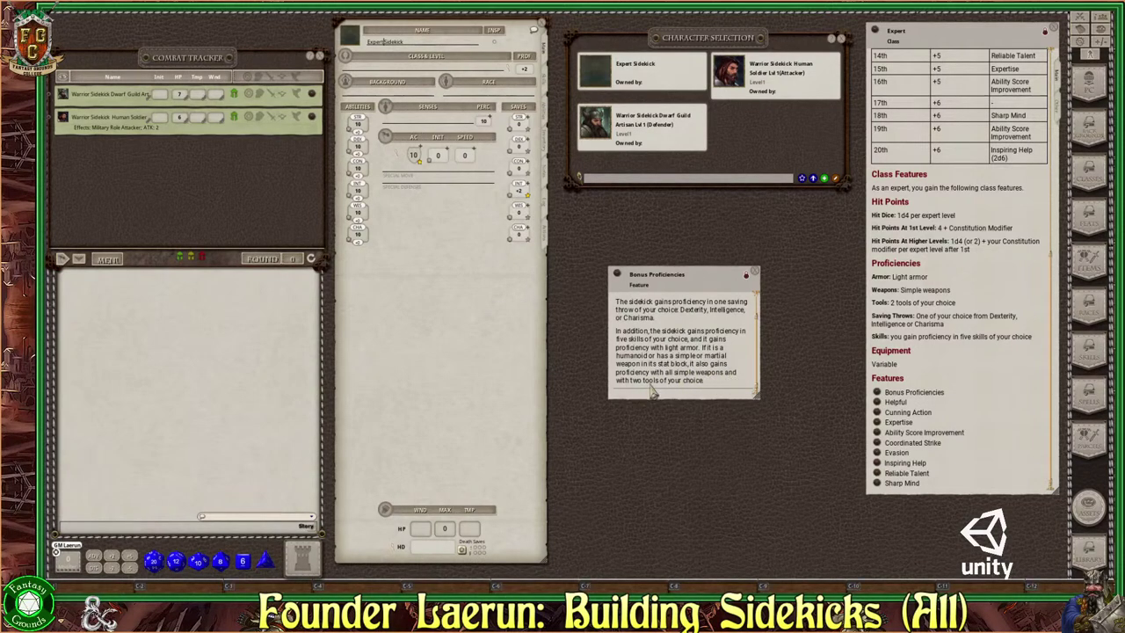
{"action": "left_click_drag", "start_coordinate": [713, 288], "coordinate": [801, 221]}
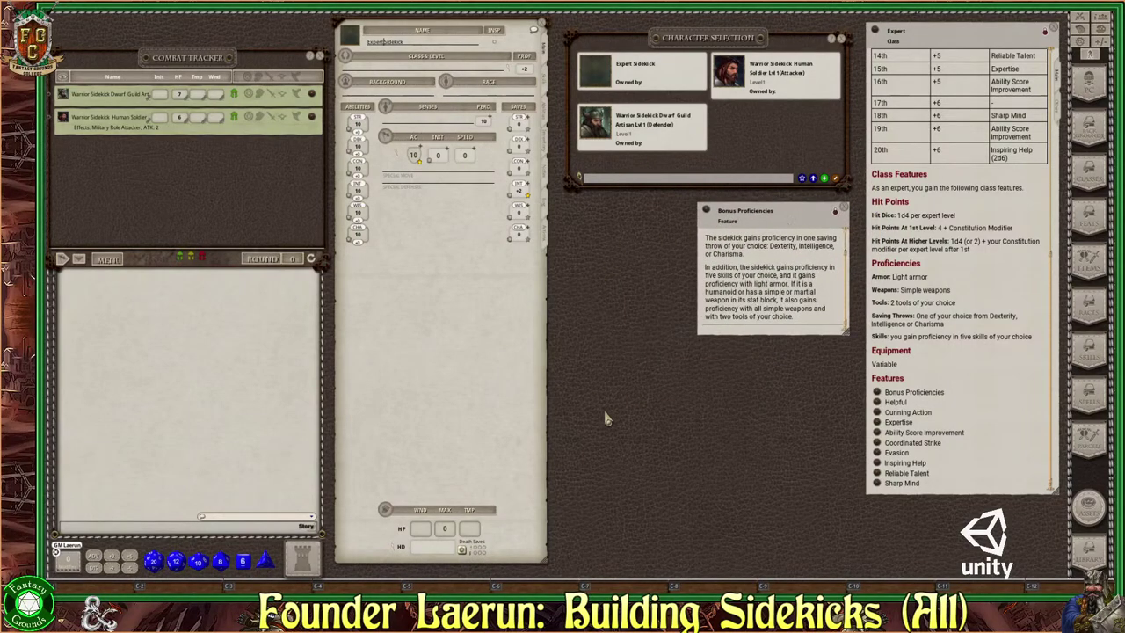
{"action": "key", "text": "ctrl"}
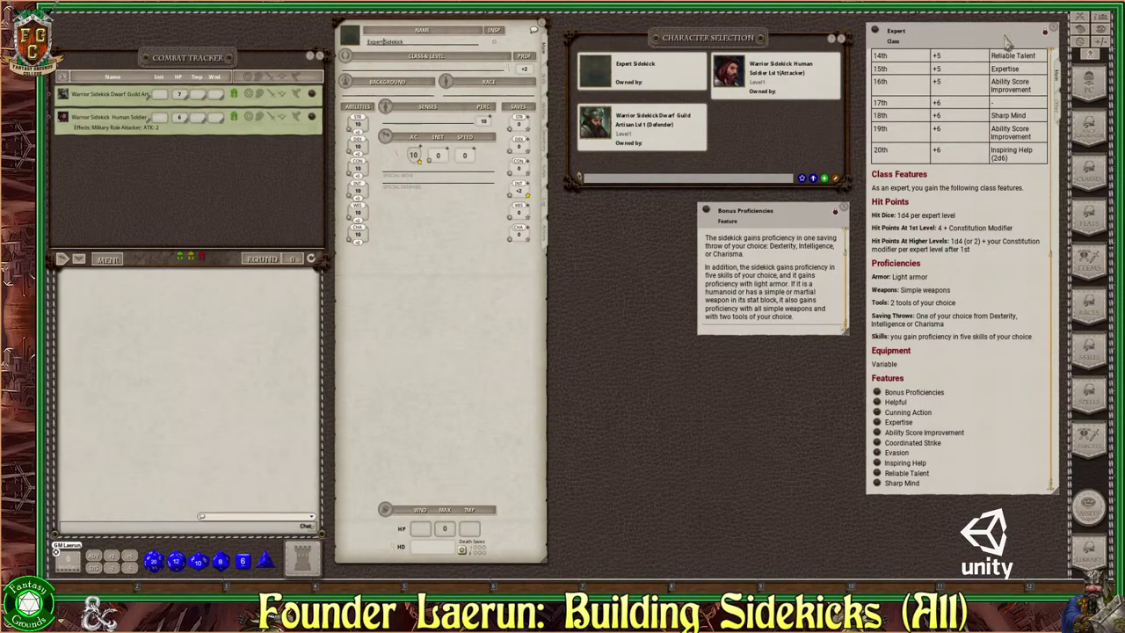
{"action": "key", "text": "ctrl"}
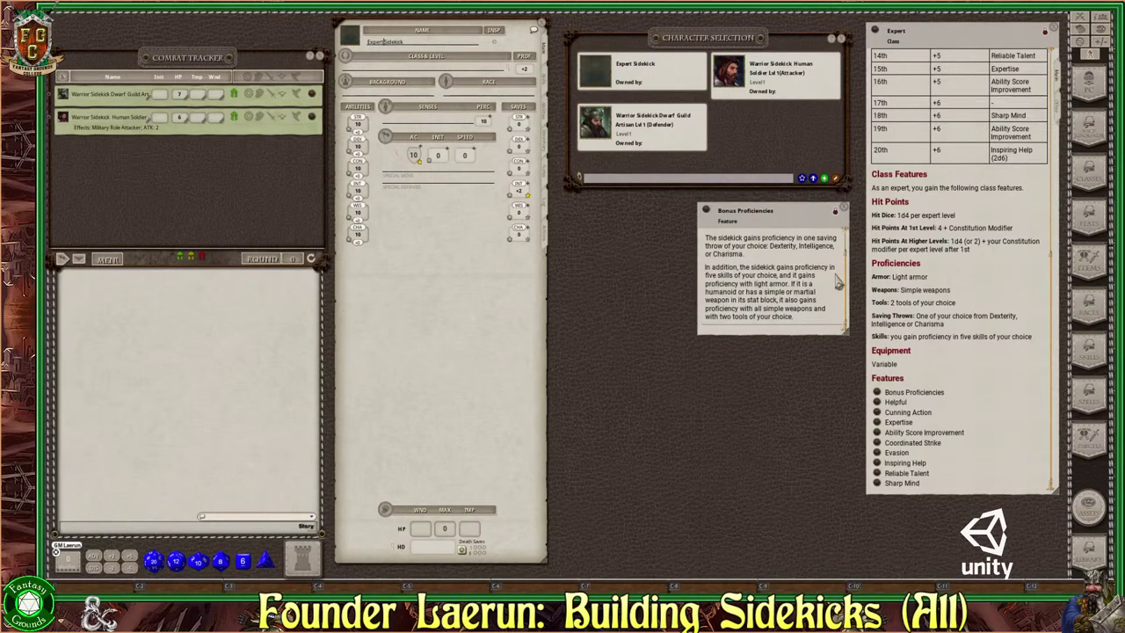
Step: Review the Expert class's level table from 20th back to 1st level
{"action": "scroll", "coordinate": [1000, 186], "scroll_direction": "up", "scroll_amount": 3}
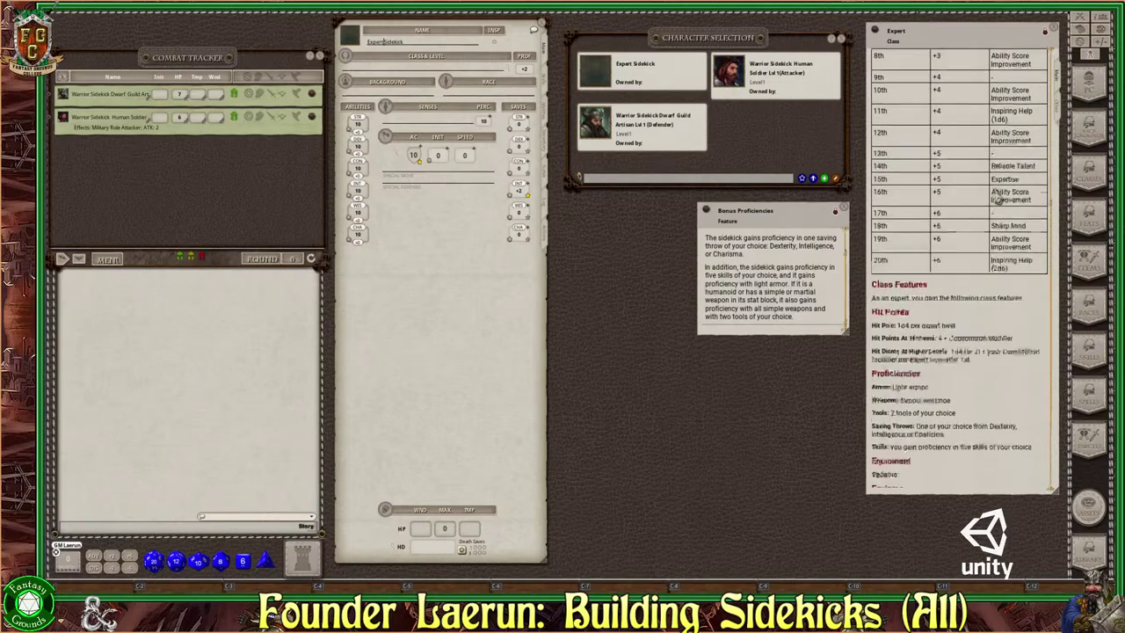
{"action": "scroll", "coordinate": [1000, 197], "scroll_direction": "up", "scroll_amount": 2}
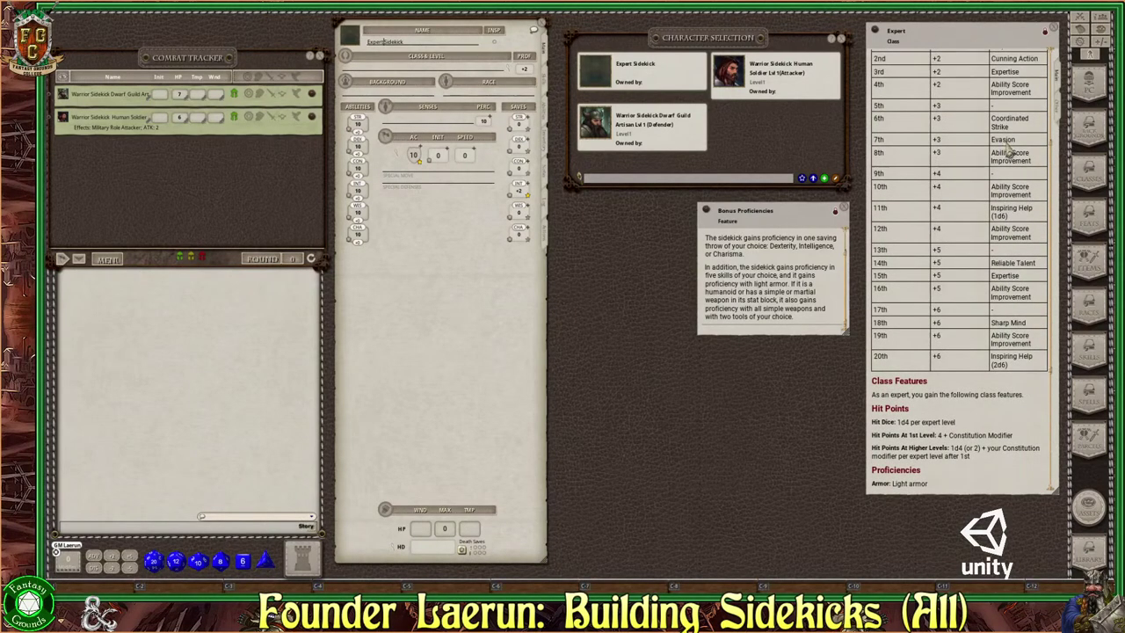
{"action": "scroll", "coordinate": [1011, 153], "scroll_direction": "up", "scroll_amount": 1}
{"action": "scroll", "coordinate": [1011, 153], "scroll_direction": "up", "scroll_amount": 1}
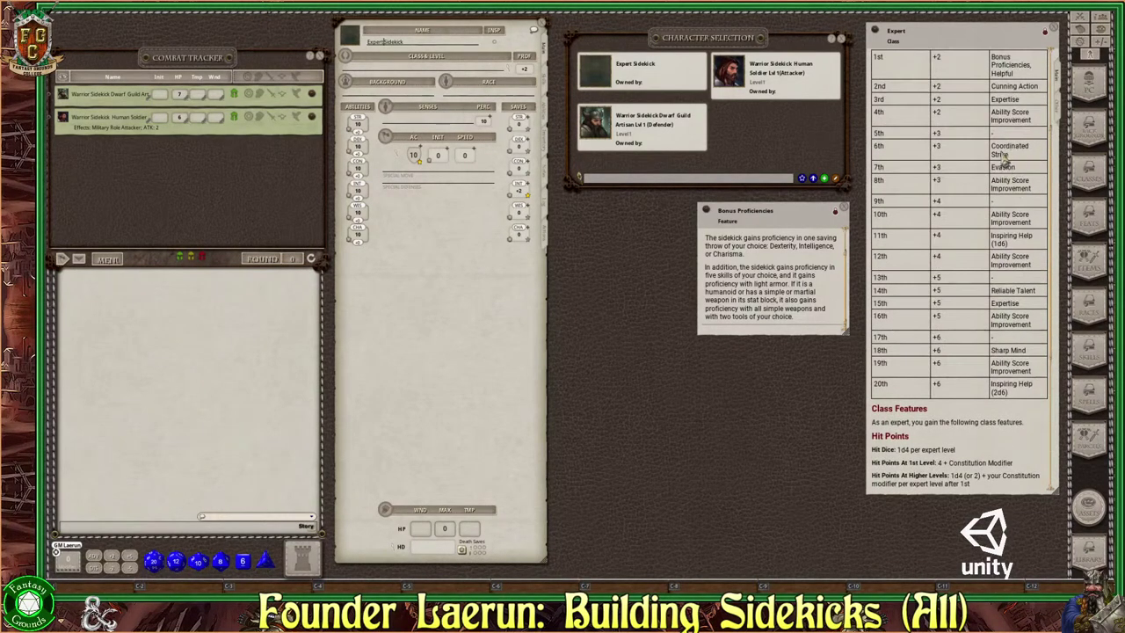
{"action": "scroll", "coordinate": [986, 171], "scroll_direction": "up", "scroll_amount": 2}
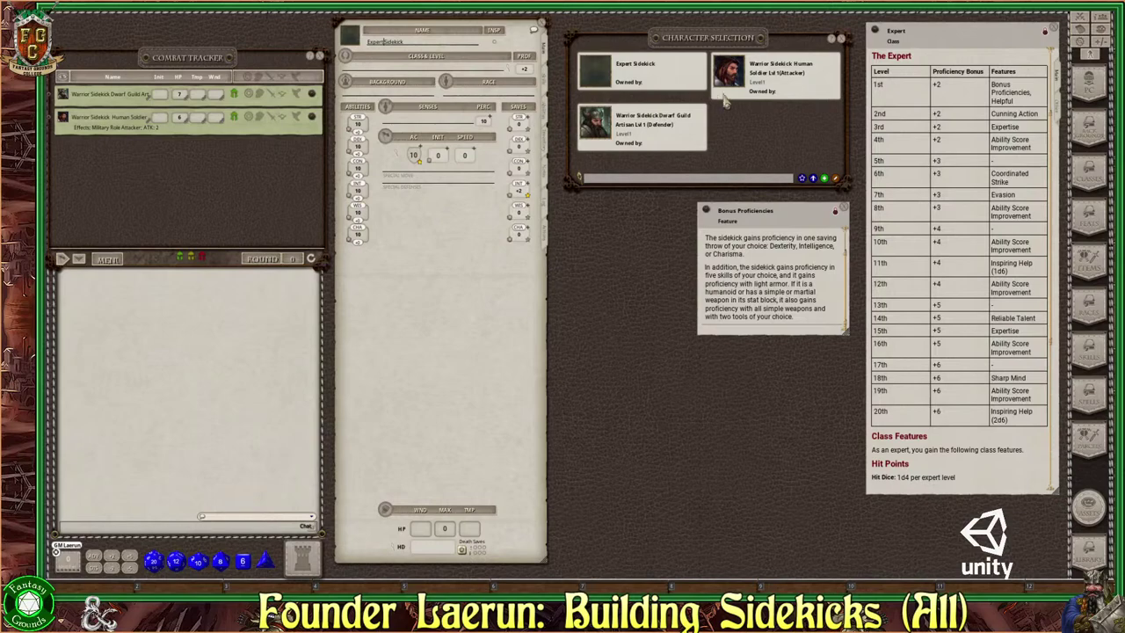
Step: Examine the actions of the Warrior Sidekick Dwarf Guild Artisan character, then close its sheet
{"action": "left_click", "coordinate": [596, 123]}
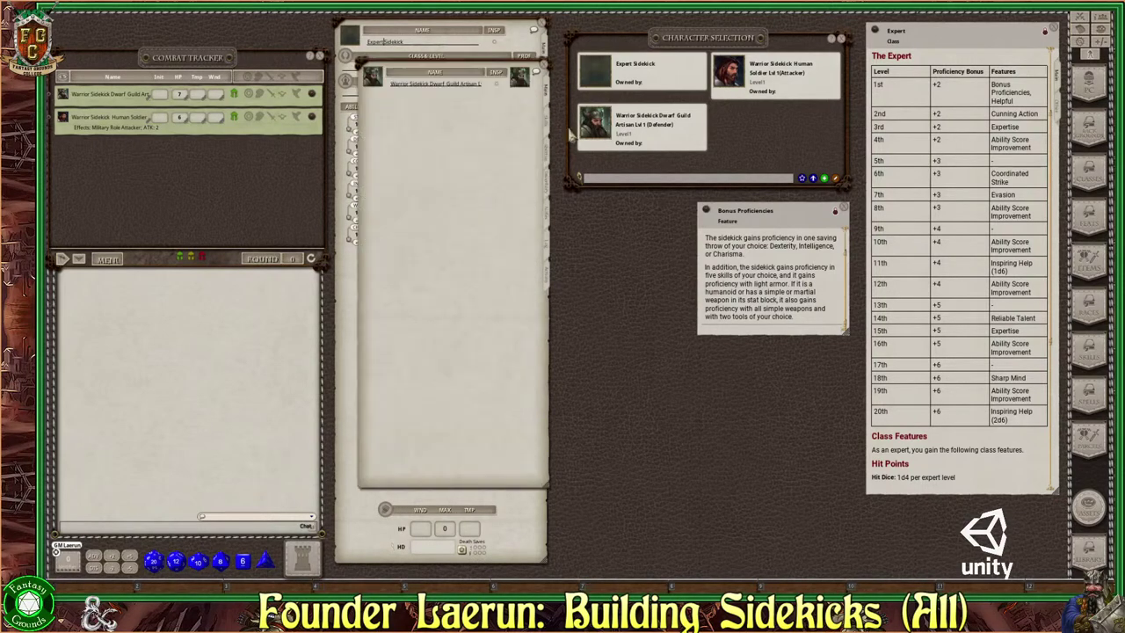
{"action": "left_click_drag", "start_coordinate": [465, 81], "coordinate": [675, 61]}
{"action": "left_click", "coordinate": [754, 257]}
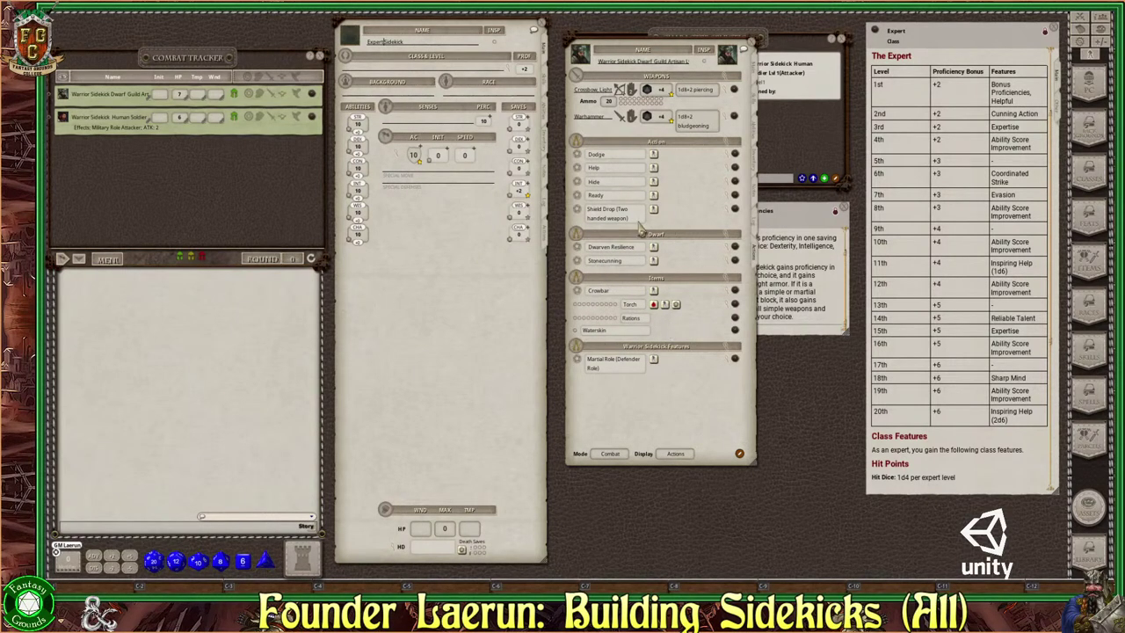
{"action": "left_click", "coordinate": [752, 47]}
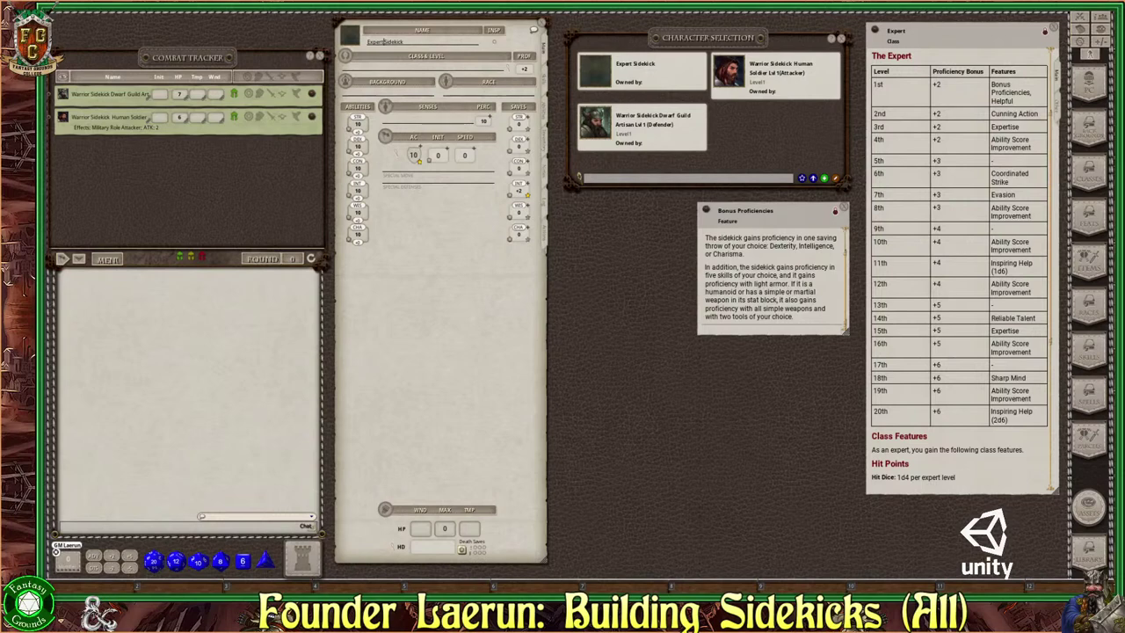
Step: Look through the module library's core rules, supplements and record types, then close the library
{"action": "key", "text": "ctrl"}
{"action": "key", "text": "ctrl"}
{"action": "key", "text": "ctrl"}
{"action": "left_click", "coordinate": [1090, 551]}
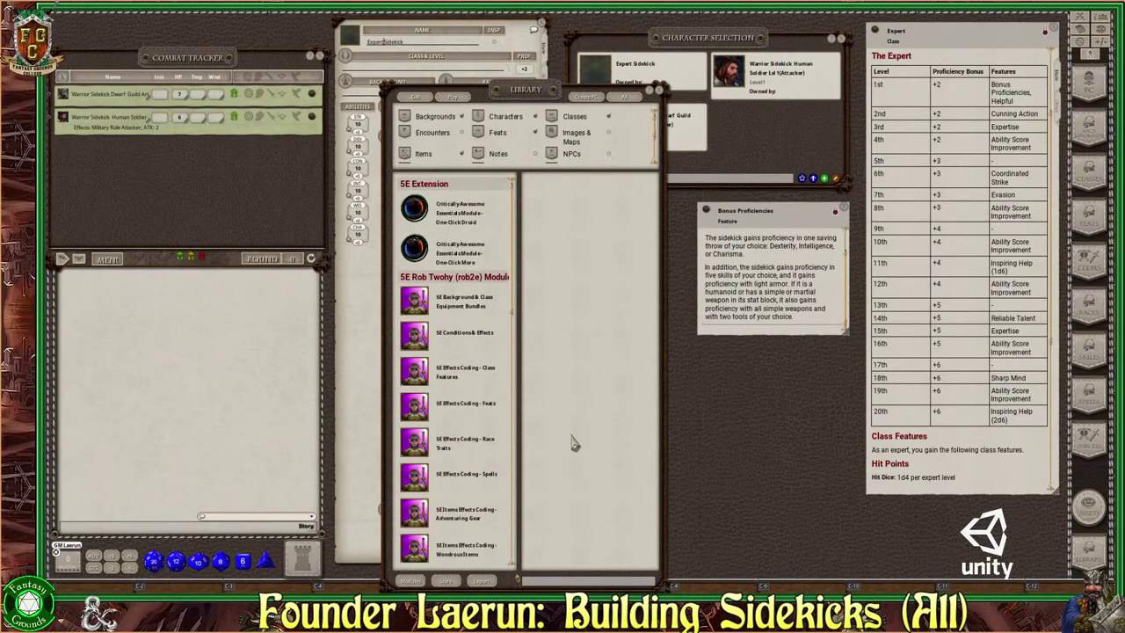
{"action": "scroll", "coordinate": [472, 402], "scroll_direction": "down", "scroll_amount": 3}
{"action": "scroll", "coordinate": [475, 409], "scroll_direction": "down", "scroll_amount": 6}
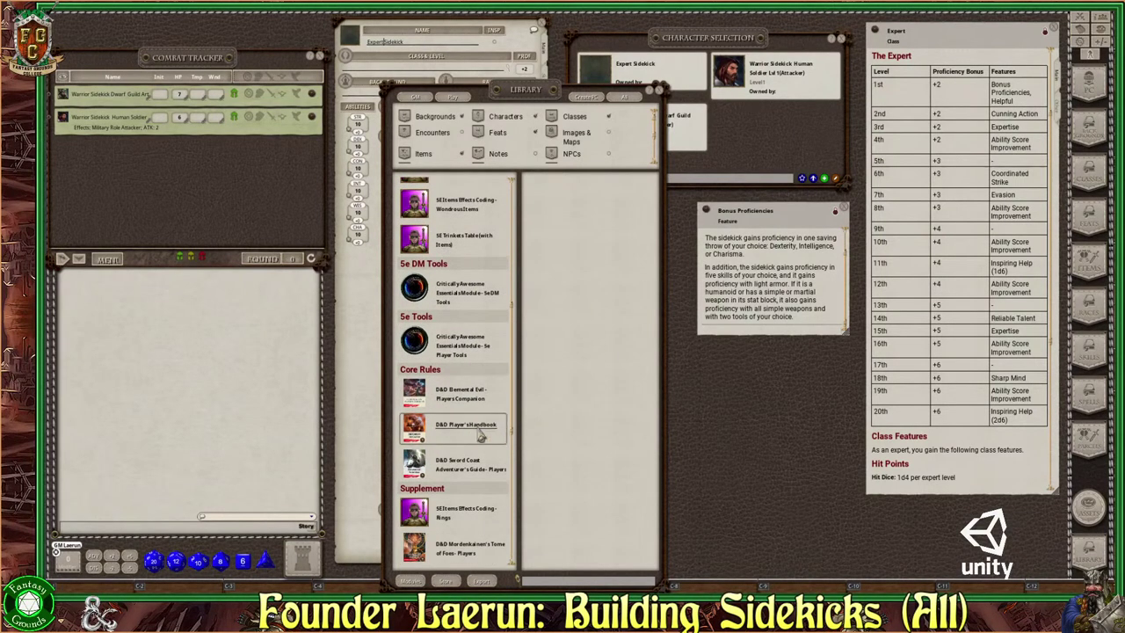
{"action": "scroll", "coordinate": [472, 426], "scroll_direction": "down", "scroll_amount": 3}
{"action": "scroll", "coordinate": [467, 434], "scroll_direction": "down", "scroll_amount": 1}
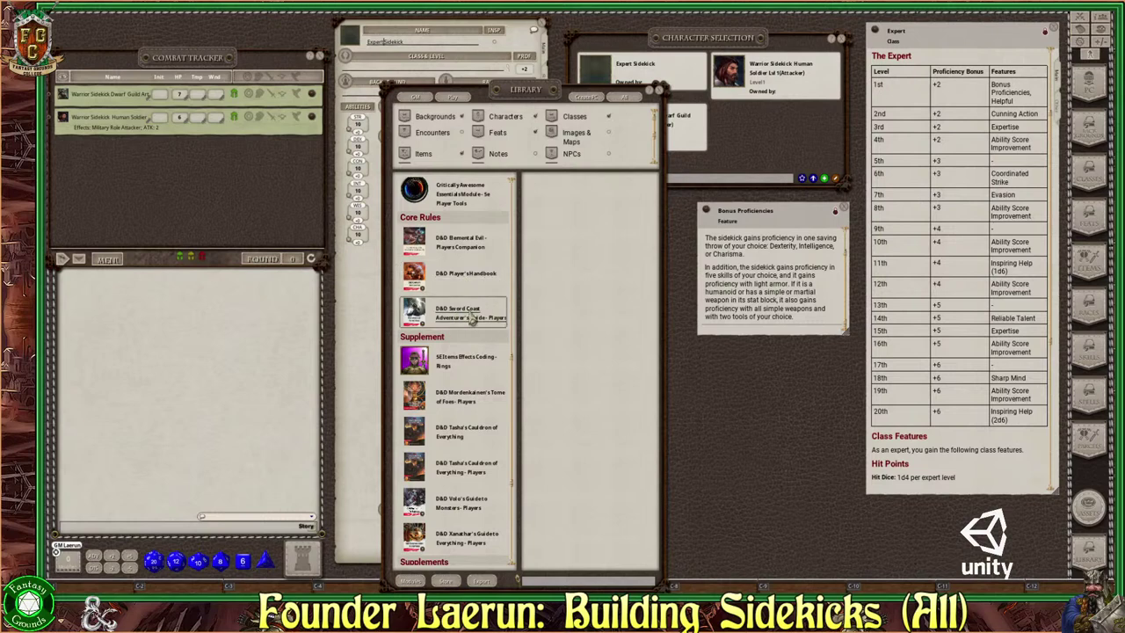
{"action": "scroll", "coordinate": [470, 420], "scroll_direction": "down", "scroll_amount": 2}
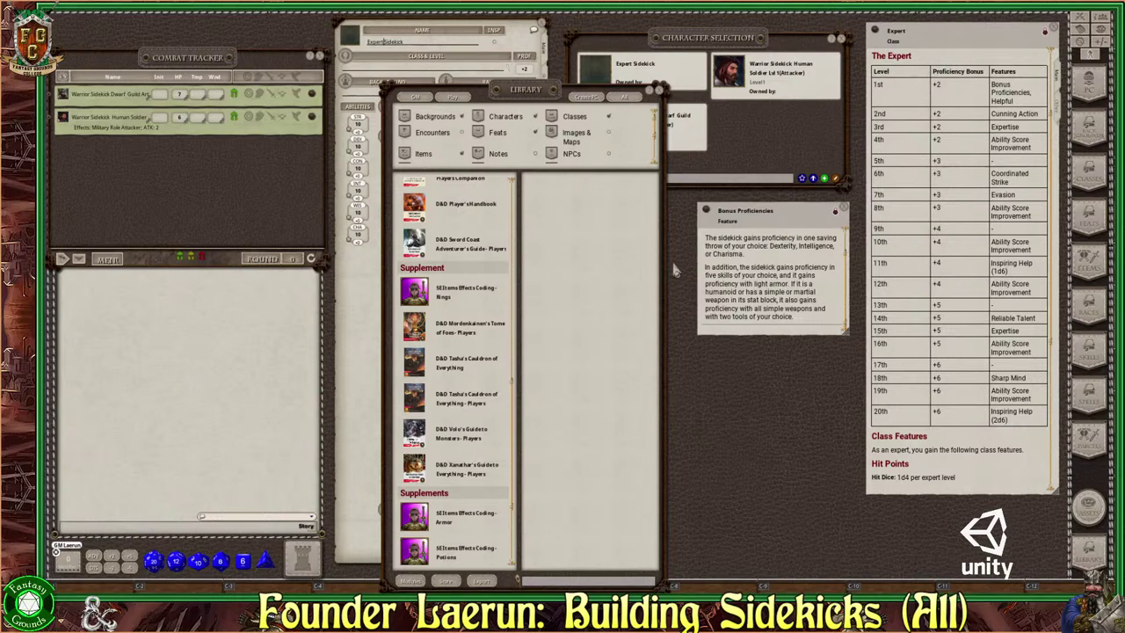
{"action": "scroll", "coordinate": [493, 387], "scroll_direction": "down", "scroll_amount": 5}
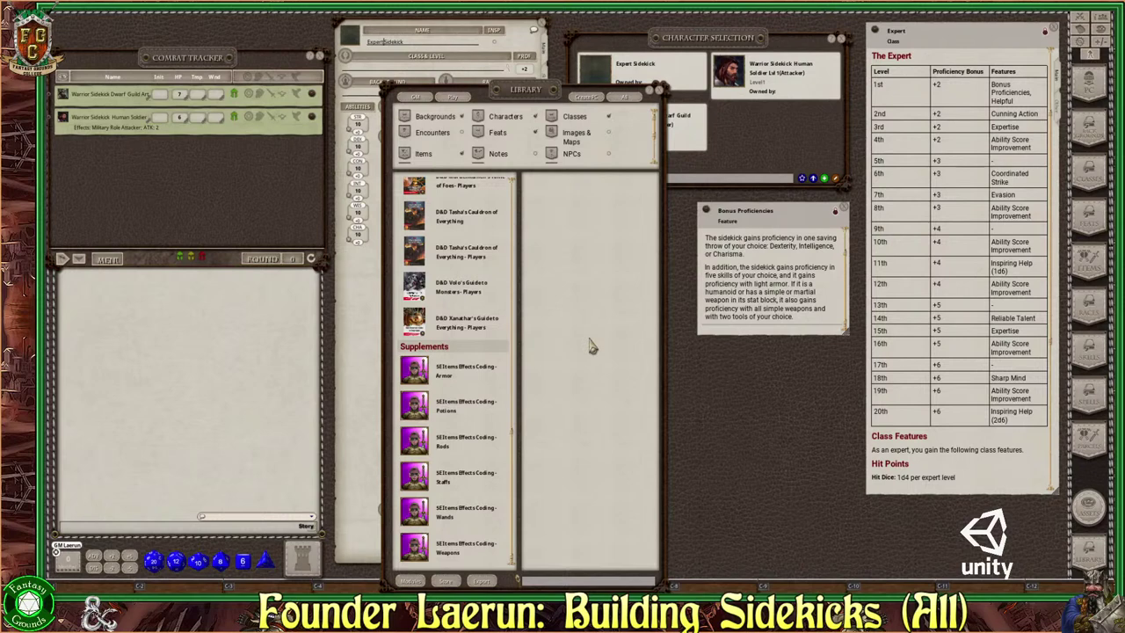
{"action": "scroll", "coordinate": [501, 375], "scroll_direction": "up", "scroll_amount": 5}
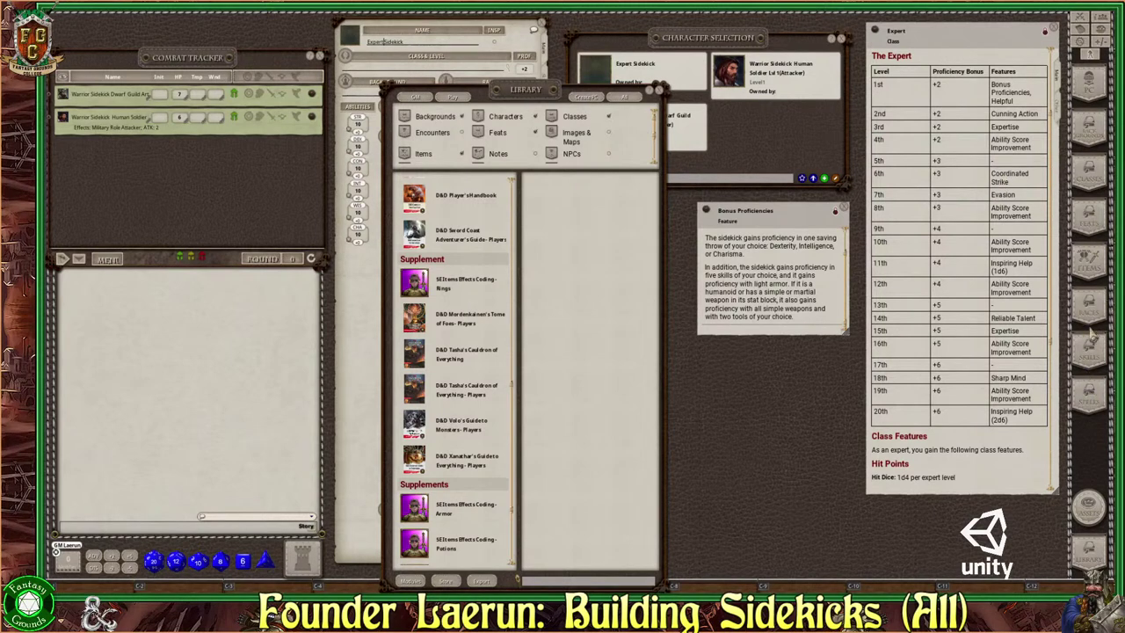
{"action": "scroll", "coordinate": [510, 158], "scroll_direction": "down", "scroll_amount": 2}
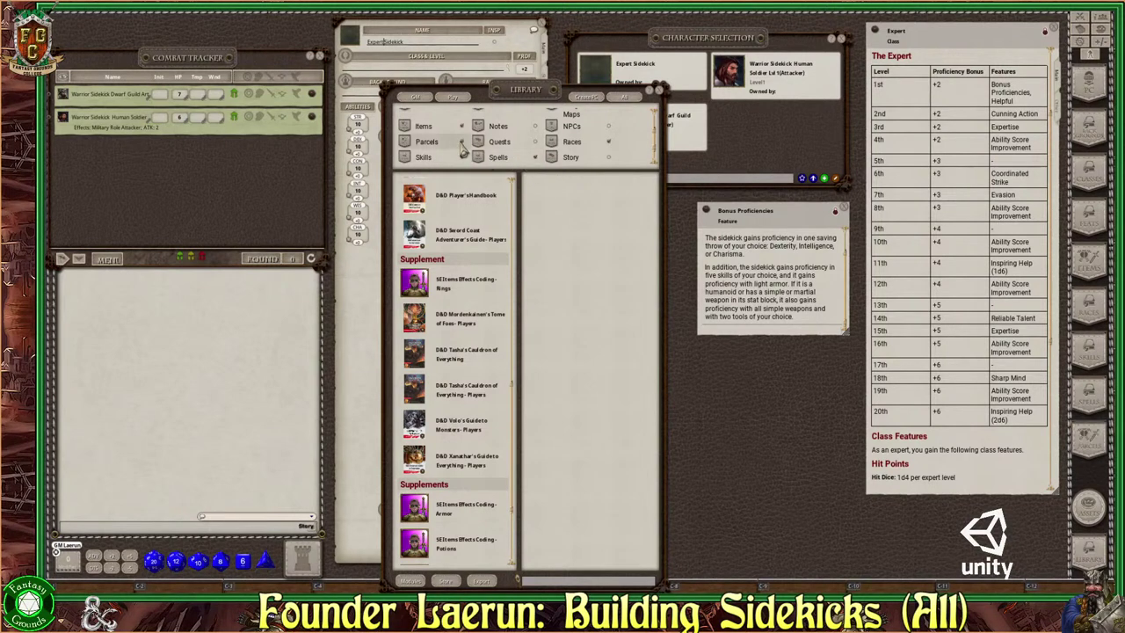
{"action": "left_click", "coordinate": [659, 91]}
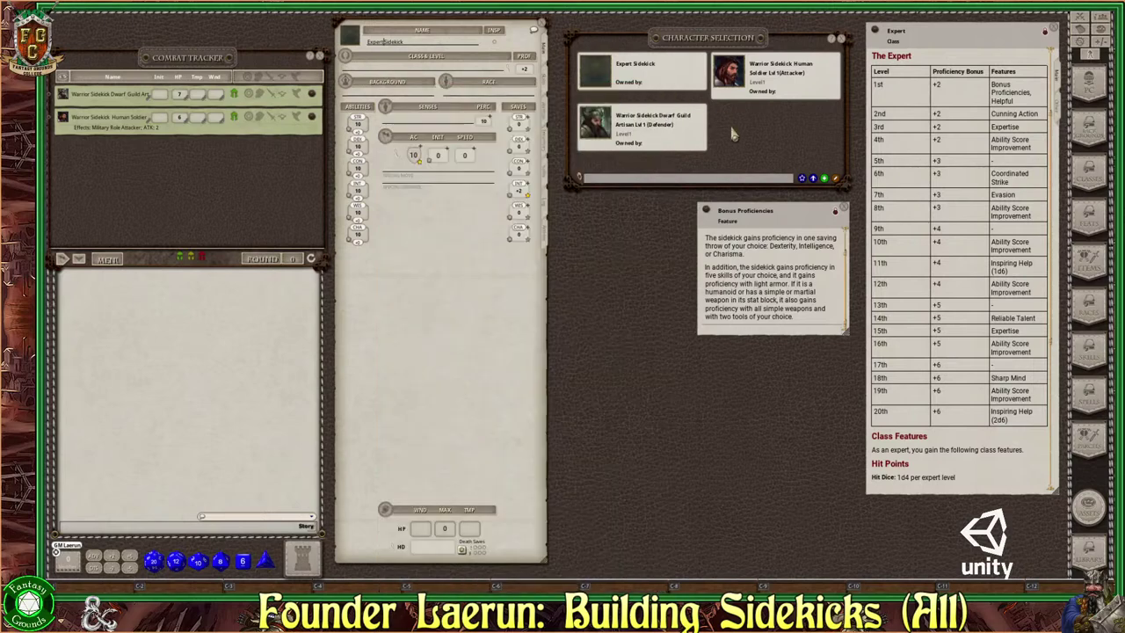
Step: Close the Bonus Proficiencies text and set the Expert Sidekick's Strength to 8, Dexterity 15, Constitution 12, Intelligence 14 and Charisma 13
{"action": "left_click", "coordinate": [845, 211]}
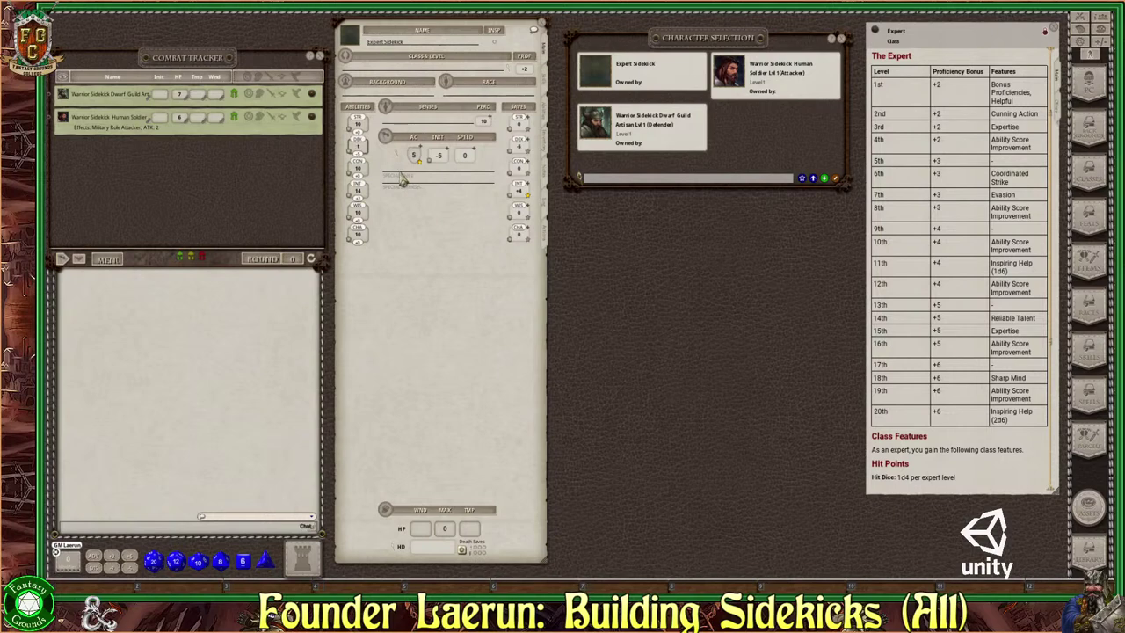
{"action": "type", "text": "5"}
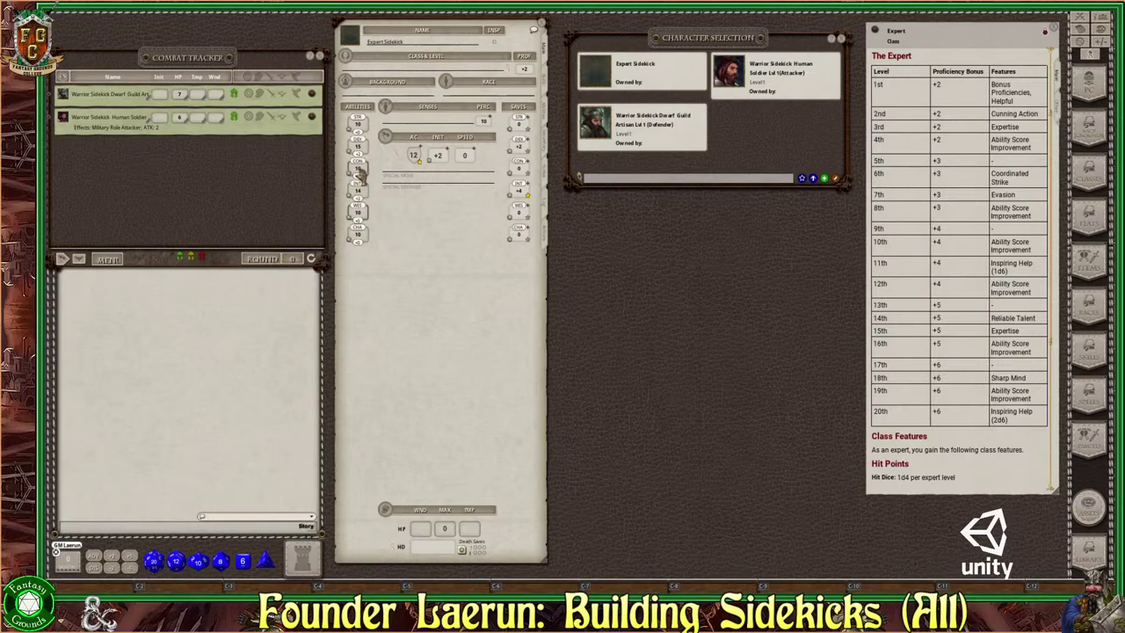
{"action": "left_click", "coordinate": [358, 233]}
{"action": "type", "text": "113"}
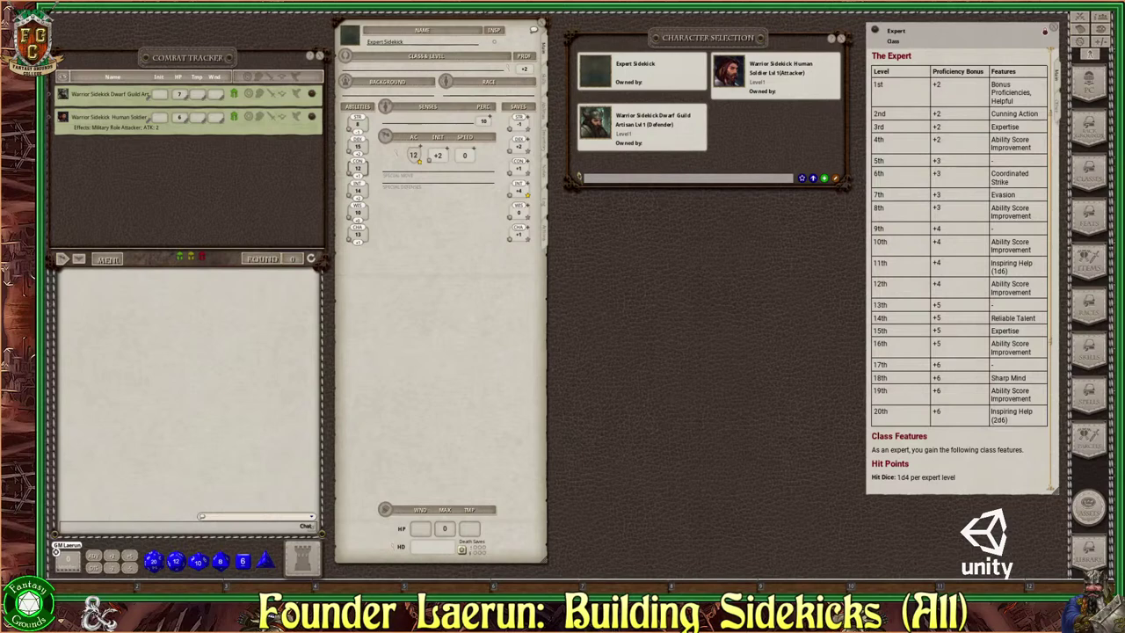
{"action": "key", "text": "ctrl"}
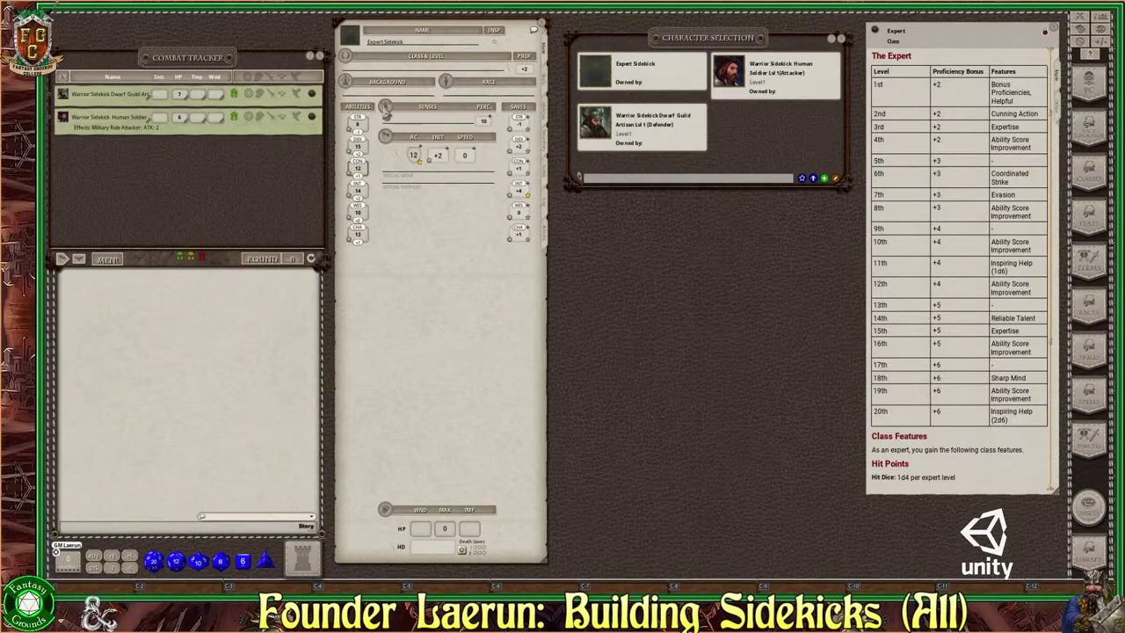
Step: Open the list of backgrounds below the character selection and look through it for one that suits the Expert Sidekick
{"action": "left_click", "coordinate": [1094, 148]}
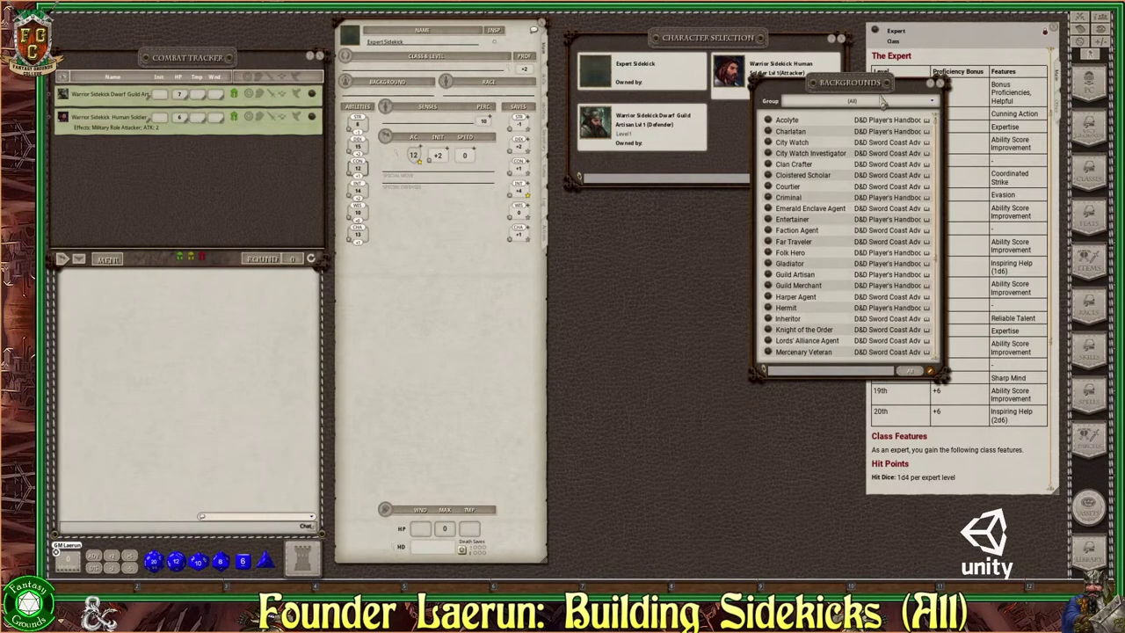
{"action": "left_click_drag", "start_coordinate": [854, 95], "coordinate": [687, 218]}
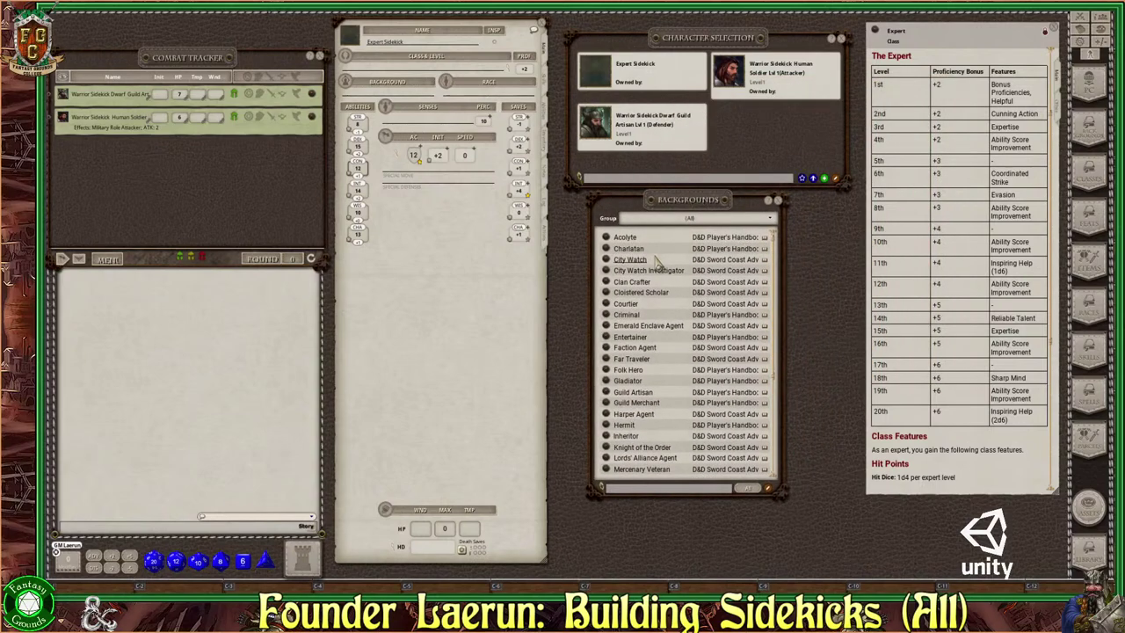
{"action": "scroll", "coordinate": [665, 299], "scroll_direction": "down", "scroll_amount": 1}
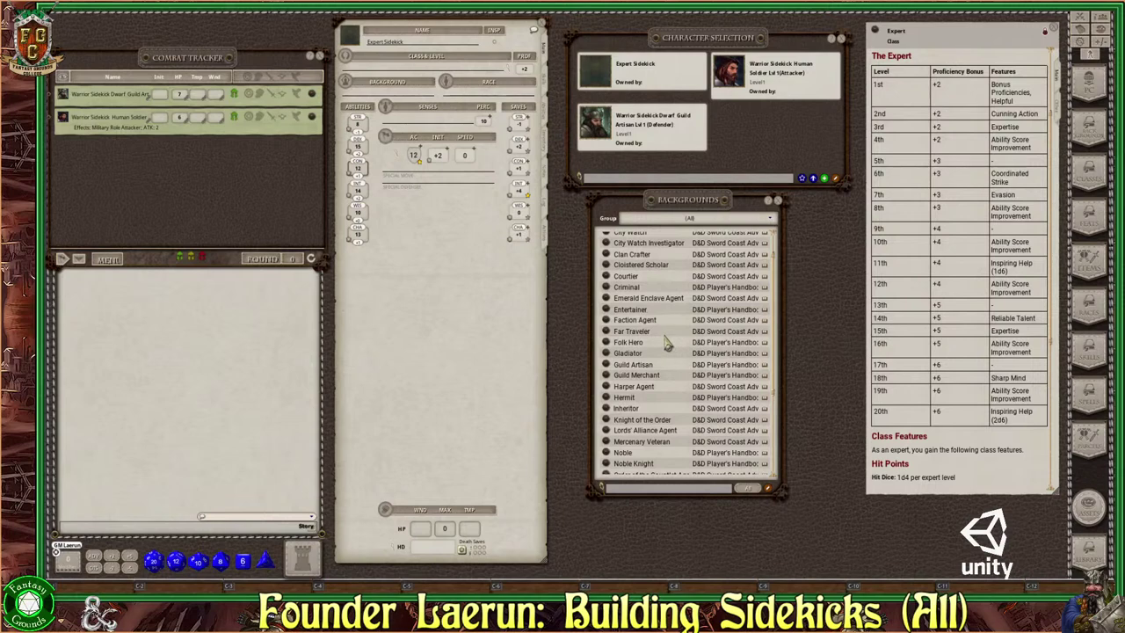
{"action": "scroll", "coordinate": [665, 341], "scroll_direction": "up", "scroll_amount": 1}
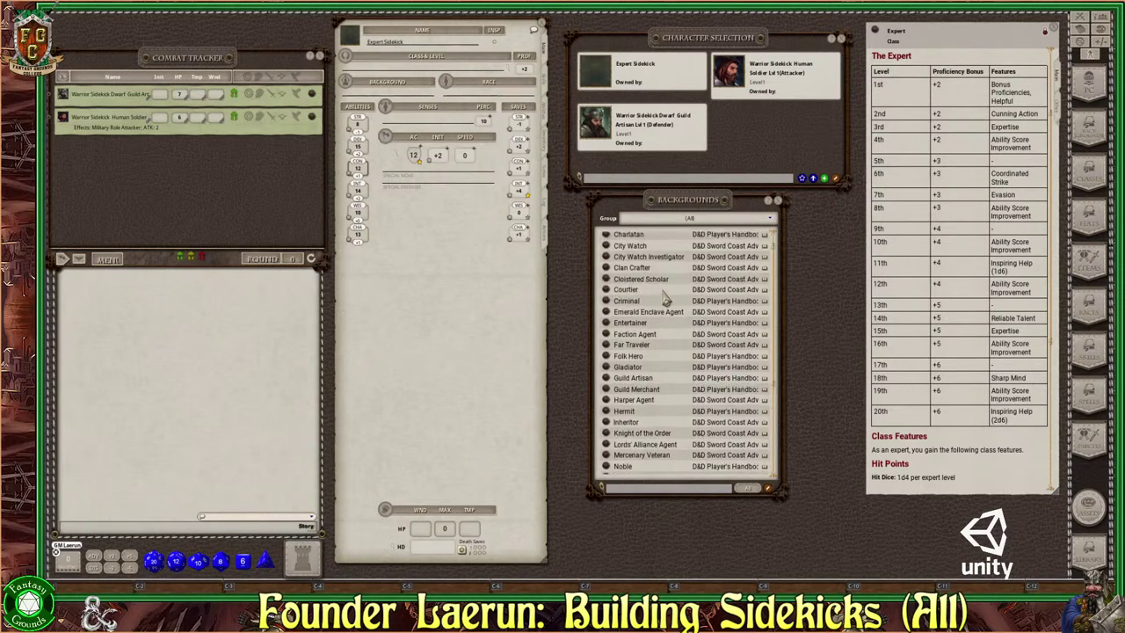
{"action": "scroll", "coordinate": [665, 306], "scroll_direction": "up", "scroll_amount": 1}
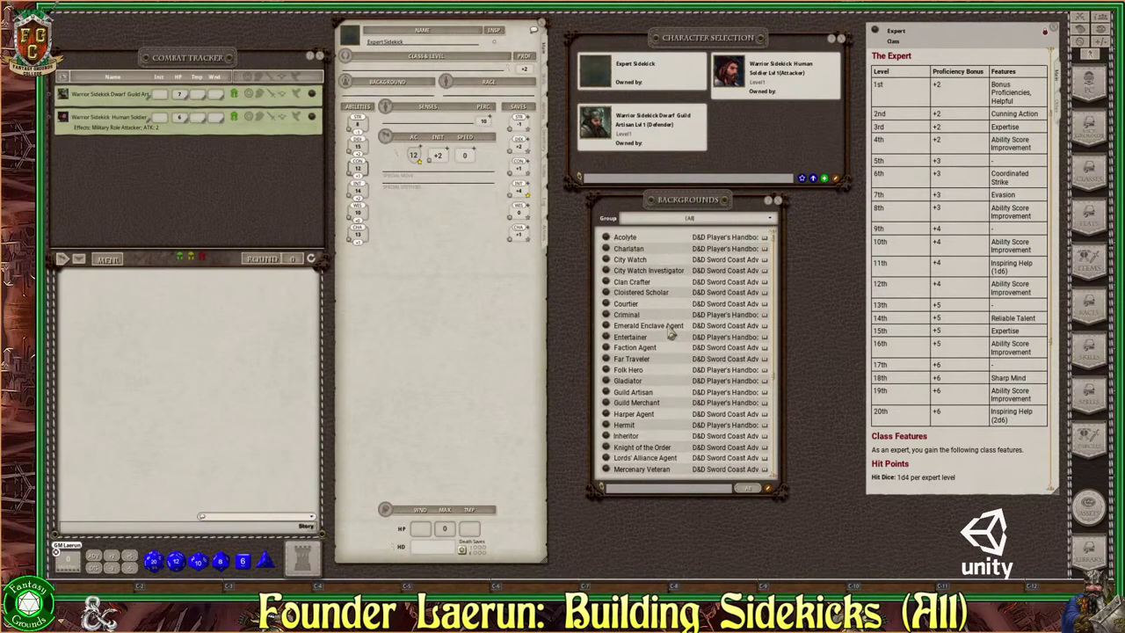
{"action": "scroll", "coordinate": [669, 342], "scroll_direction": "down", "scroll_amount": 2}
{"action": "scroll", "coordinate": [669, 344], "scroll_direction": "down", "scroll_amount": 3}
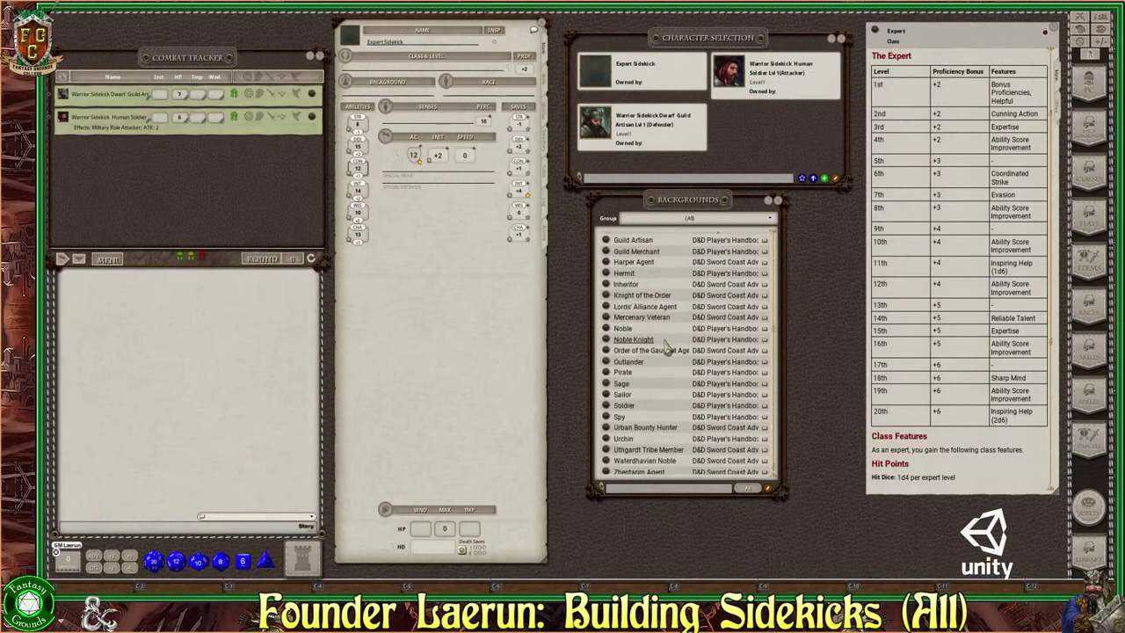
{"action": "scroll", "coordinate": [668, 350], "scroll_direction": "down", "scroll_amount": 2}
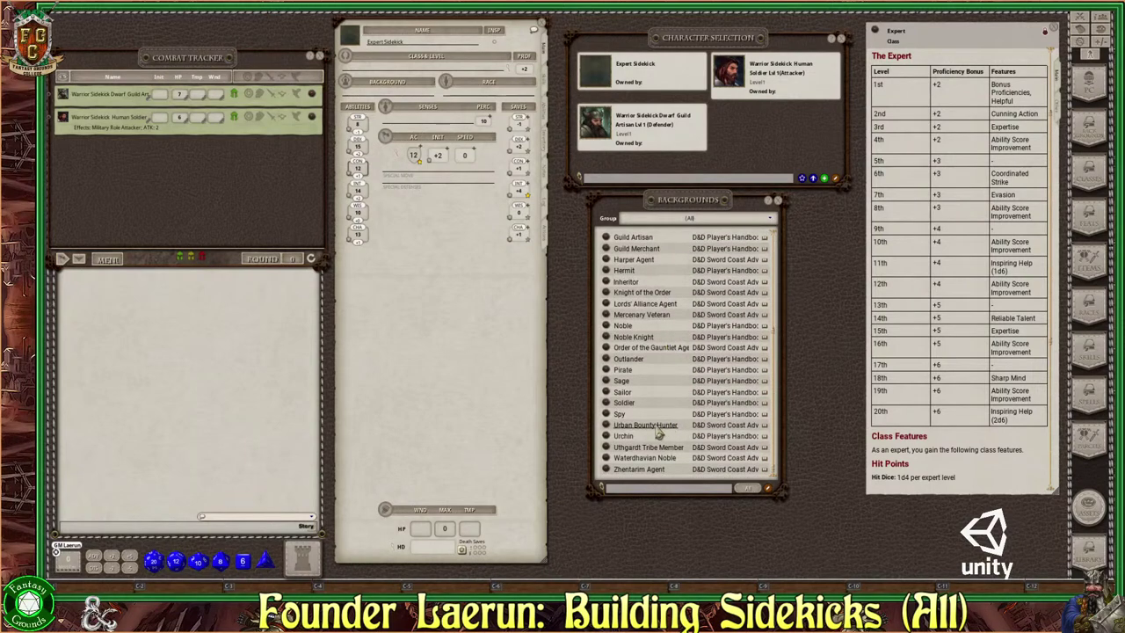
{"action": "scroll", "coordinate": [661, 431], "scroll_direction": "up", "scroll_amount": 4}
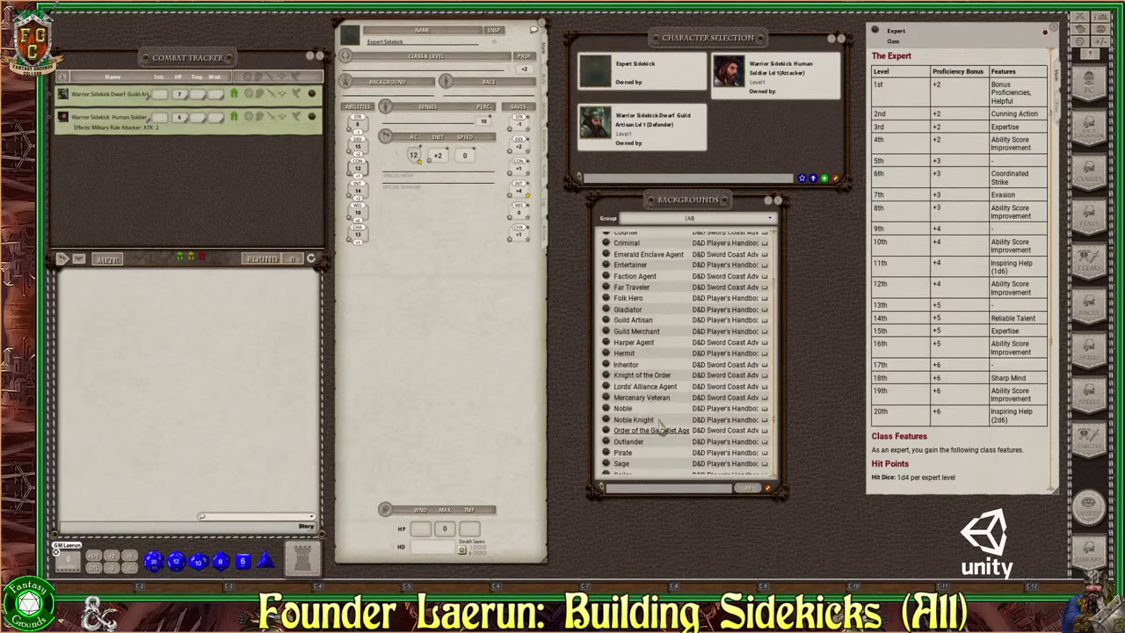
{"action": "scroll", "coordinate": [651, 400], "scroll_direction": "up", "scroll_amount": 1}
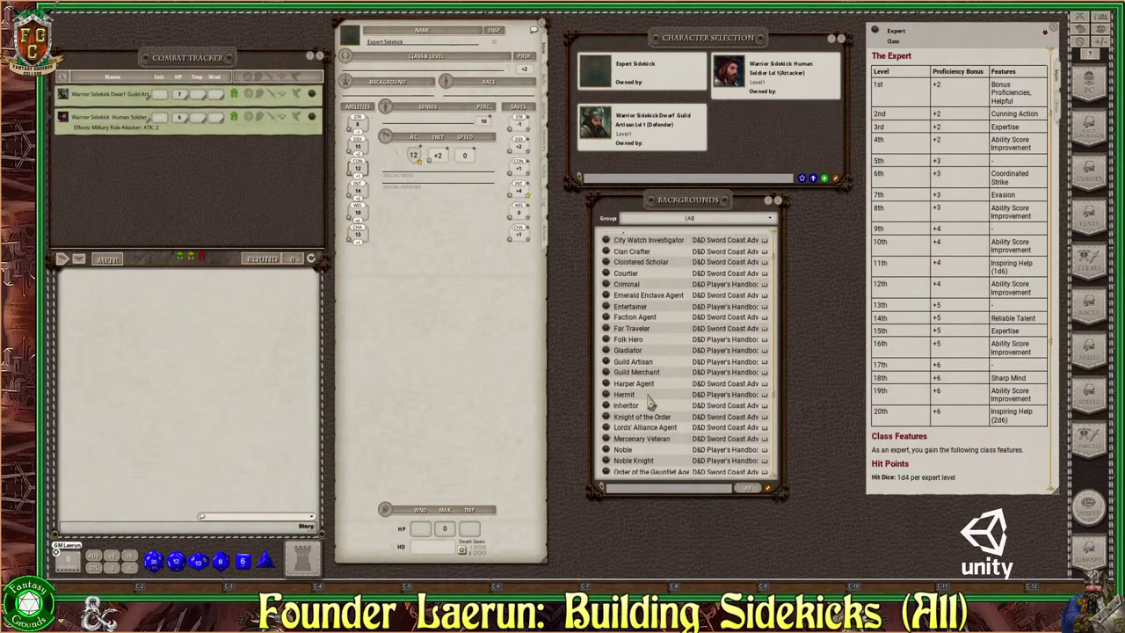
Step: Read the Cloistered Scholar background's description, proficiencies and Library Access feature
{"action": "left_click", "coordinate": [605, 264]}
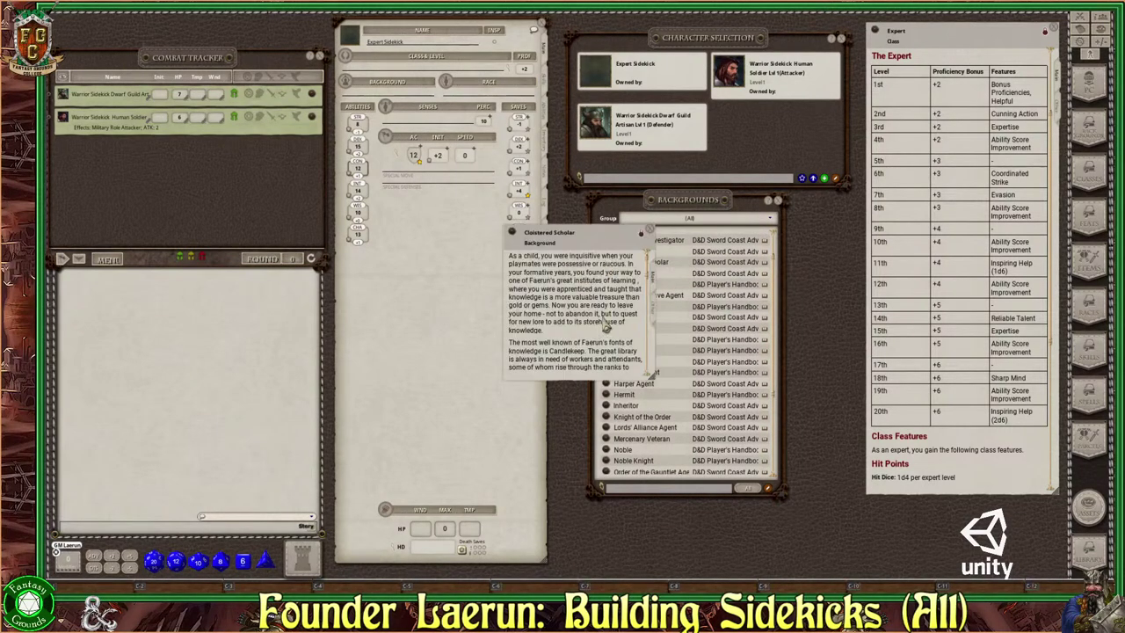
{"action": "scroll", "coordinate": [606, 327], "scroll_direction": "down", "scroll_amount": 6}
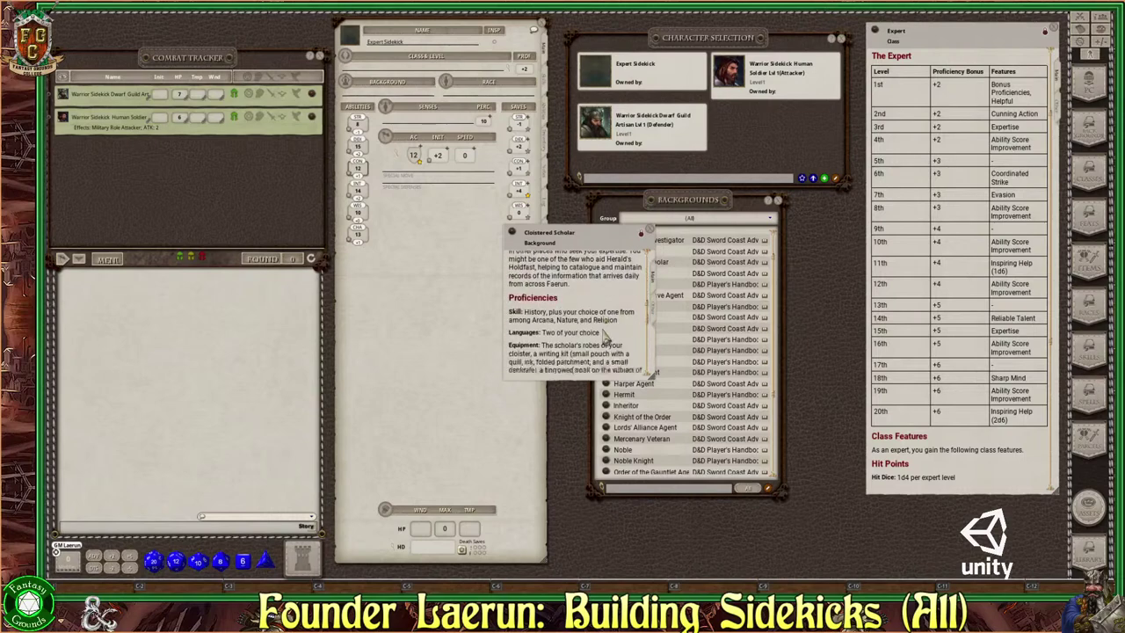
{"action": "scroll", "coordinate": [605, 337], "scroll_direction": "down", "scroll_amount": 1}
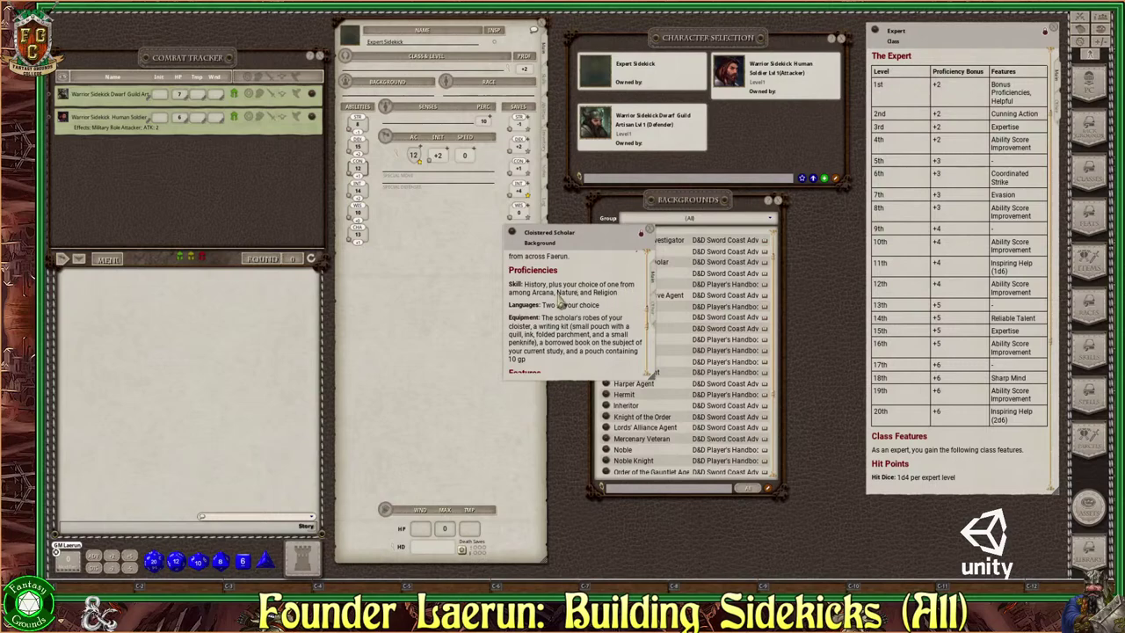
{"action": "left_click_drag", "start_coordinate": [597, 260], "coordinate": [708, 257]}
{"action": "scroll", "coordinate": [691, 305], "scroll_direction": "down", "scroll_amount": 2}
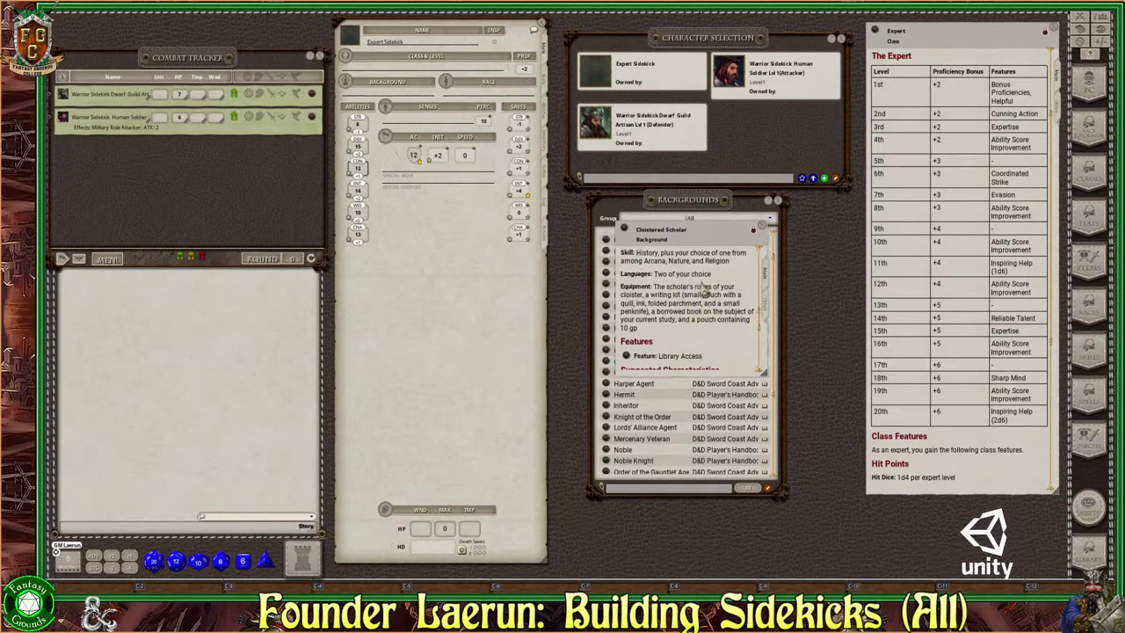
{"action": "scroll", "coordinate": [691, 329], "scroll_direction": "down", "scroll_amount": 3}
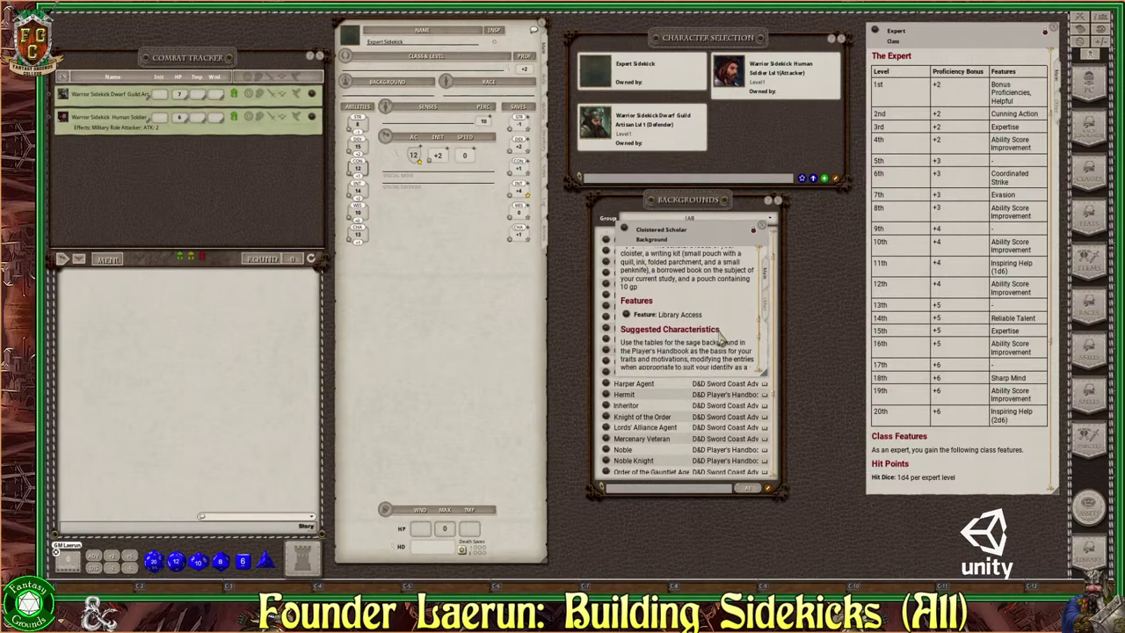
{"action": "left_click", "coordinate": [627, 301]}
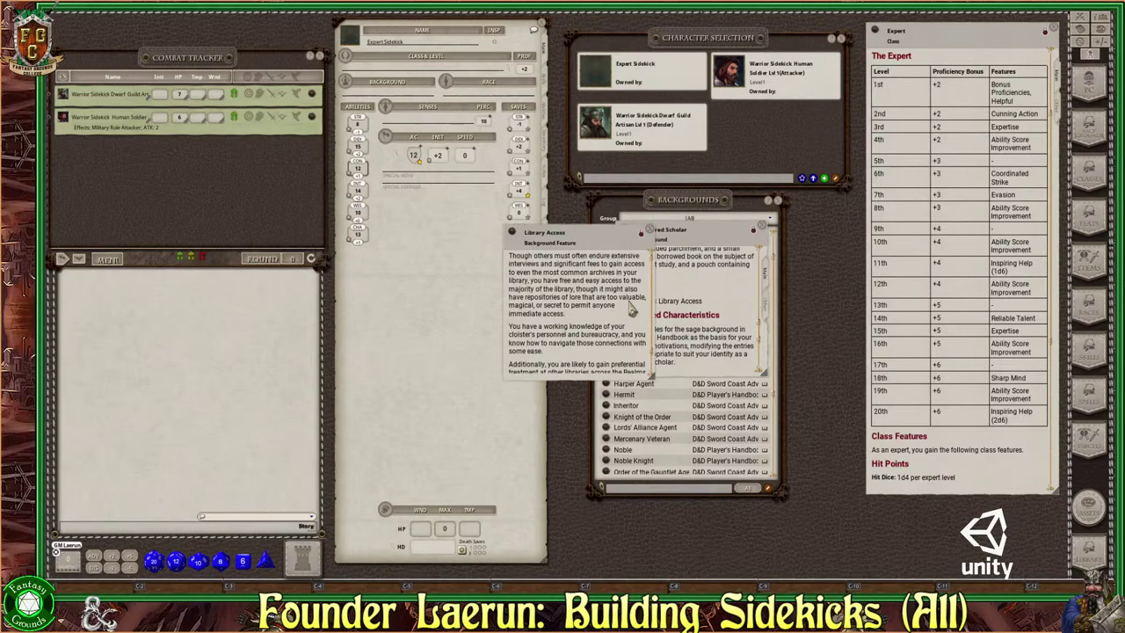
{"action": "scroll", "coordinate": [611, 316], "scroll_direction": "down", "scroll_amount": 2}
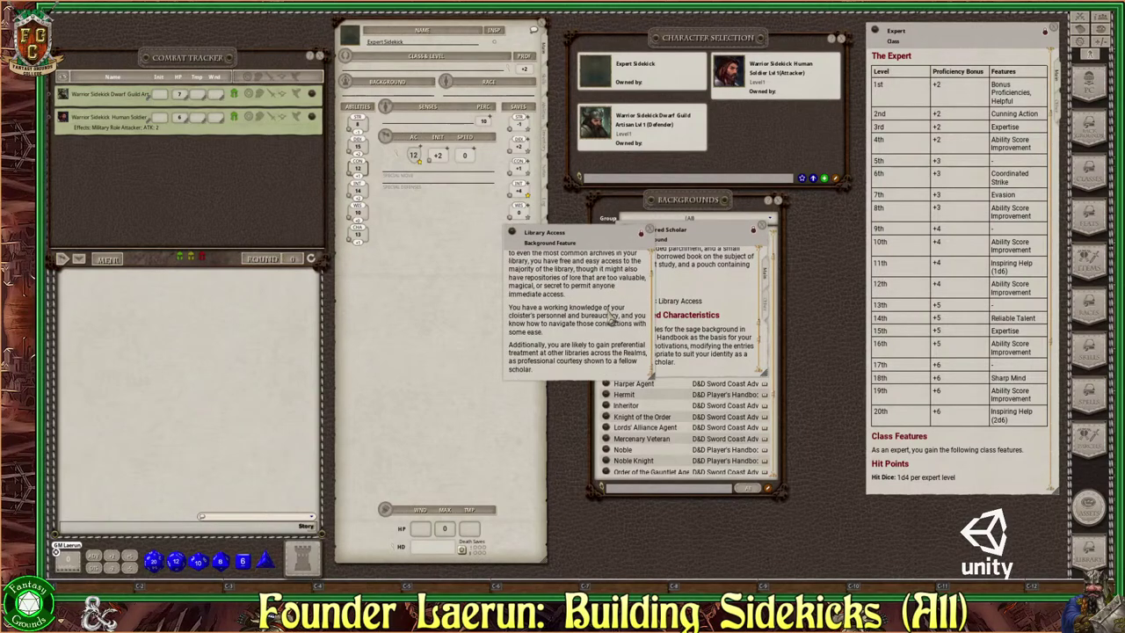
{"action": "left_click", "coordinate": [641, 233]}
{"action": "scroll", "coordinate": [677, 305], "scroll_direction": "up", "scroll_amount": 3}
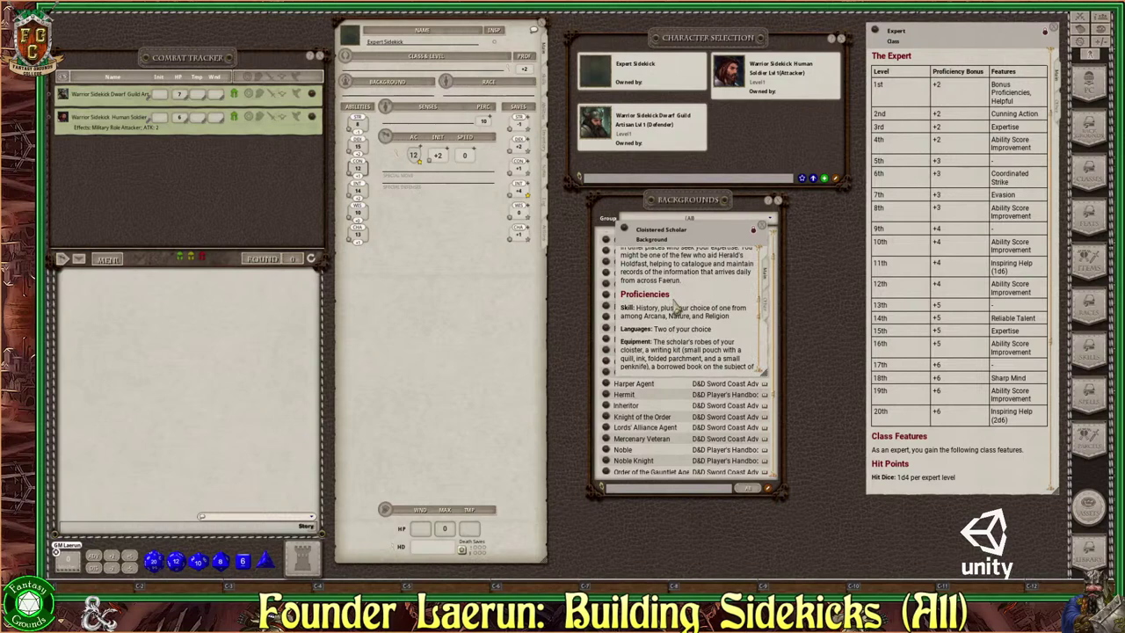
{"action": "scroll", "coordinate": [676, 305], "scroll_direction": "up", "scroll_amount": 3}
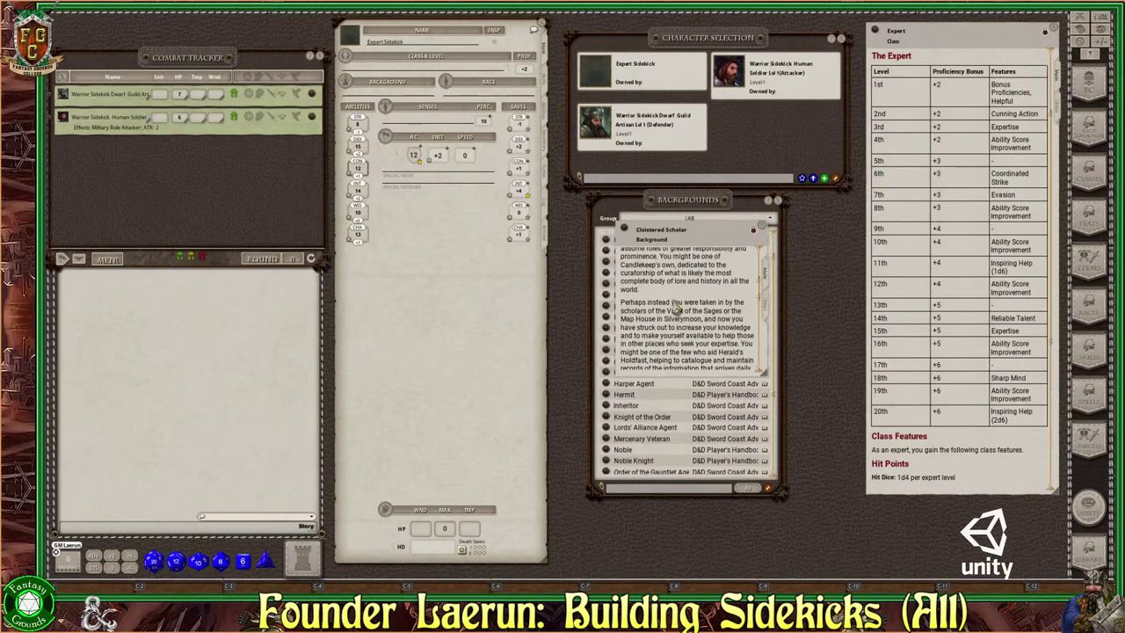
{"action": "scroll", "coordinate": [677, 307], "scroll_direction": "up", "scroll_amount": 4}
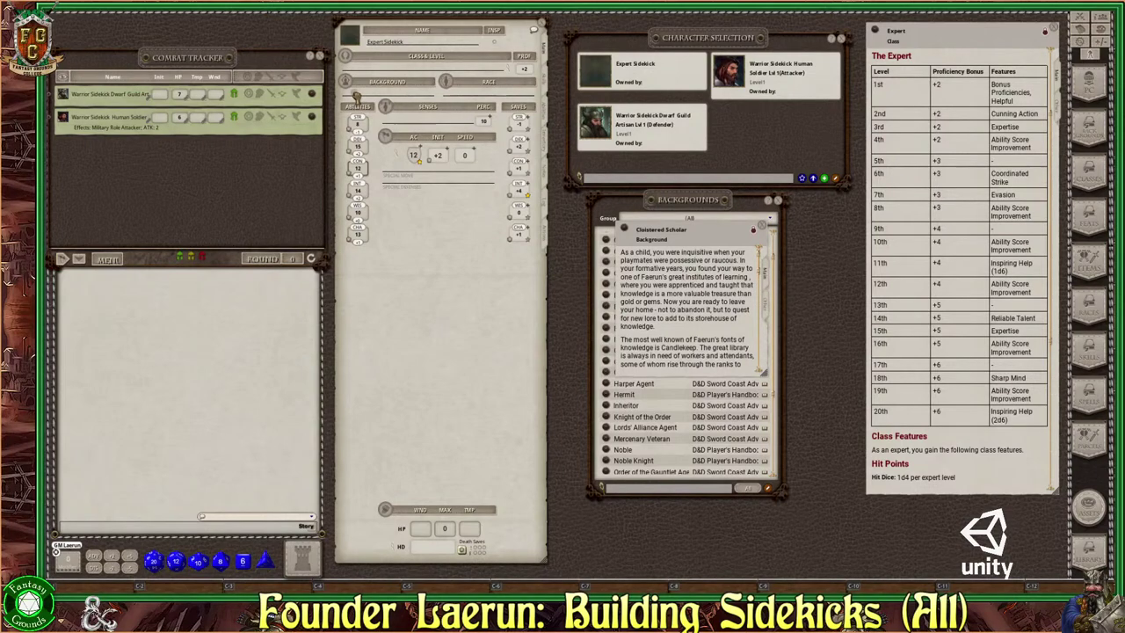
Step: Add the Cloistered Scholar background to the Expert Sidekick with Arcana as the chosen skill, then close the background's description
{"action": "left_click_drag", "start_coordinate": [356, 94], "coordinate": [356, 94]}
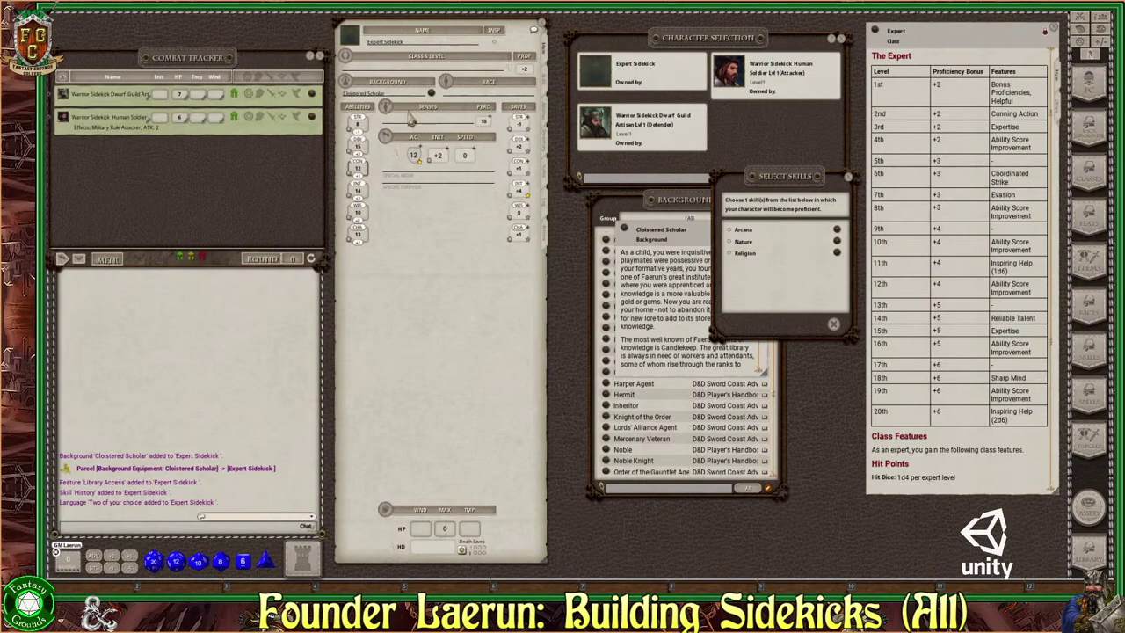
{"action": "left_click_drag", "start_coordinate": [783, 195], "coordinate": [751, 213]}
{"action": "left_click", "coordinate": [546, 88]}
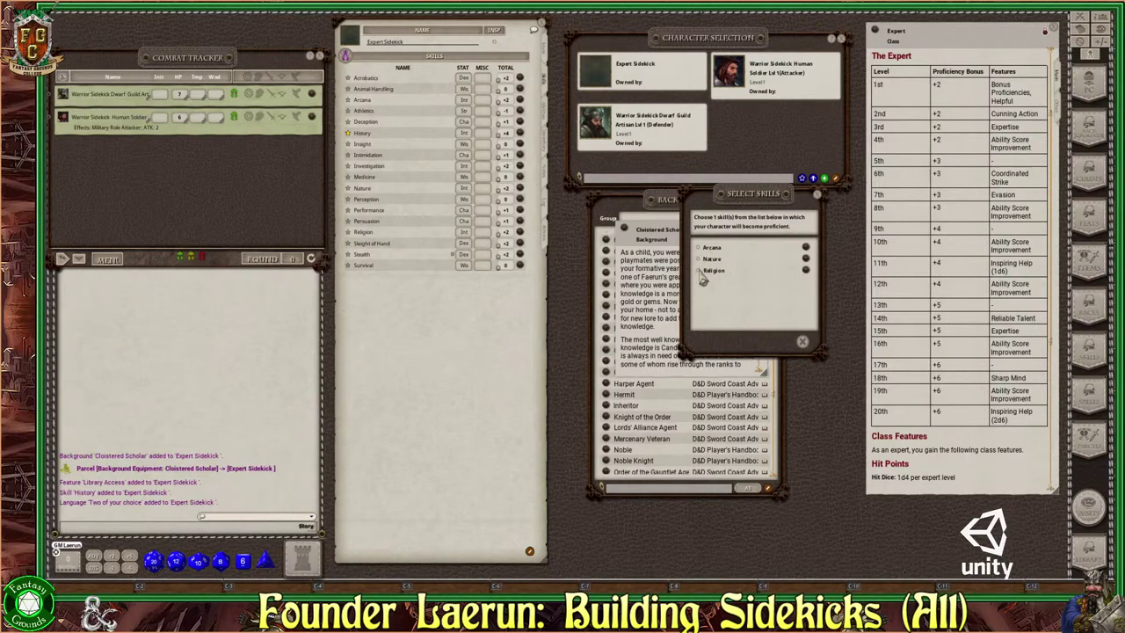
{"action": "left_click", "coordinate": [700, 249]}
{"action": "left_click", "coordinate": [787, 341]}
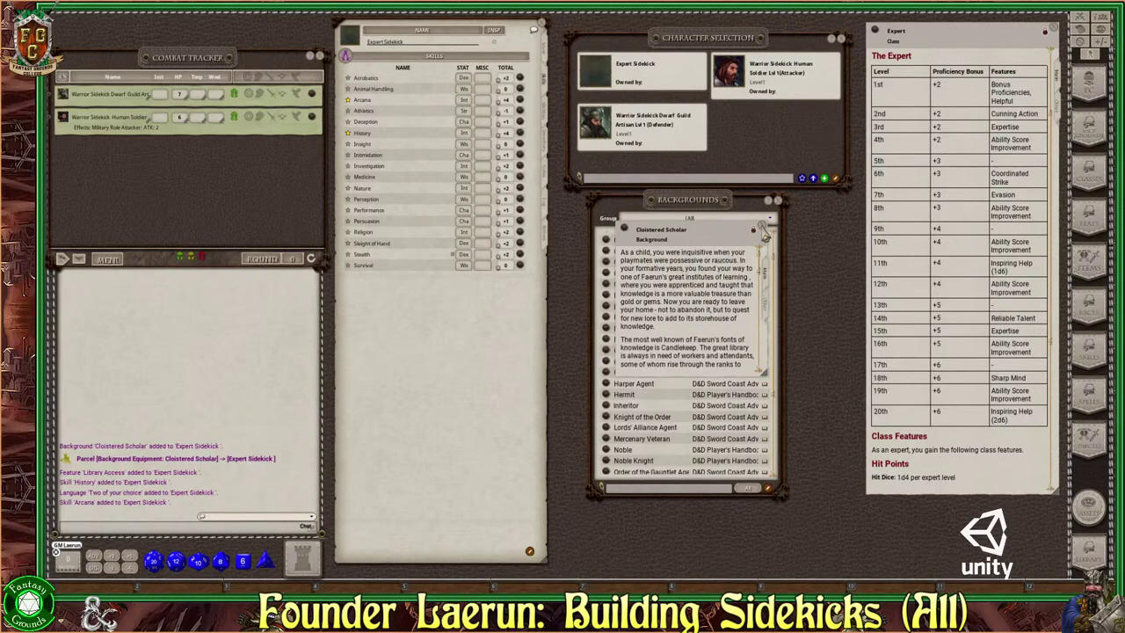
{"action": "left_click", "coordinate": [764, 232]}
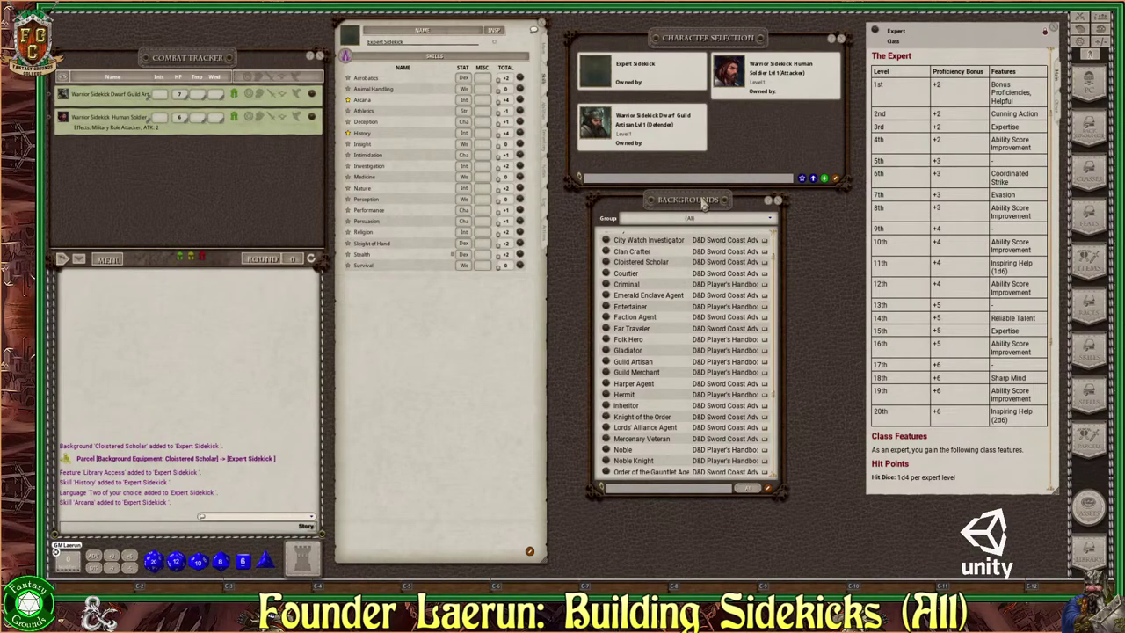
Step: Return to the Expert Sidekick's main sheet page and close the list of backgrounds
{"action": "mouse_move", "coordinate": [704, 204]}
{"action": "left_mouse_down"}
{"action": "mouse_move", "coordinate": [674, 202]}
{"action": "mouse_move", "coordinate": [683, 203]}
{"action": "left_mouse_up"}
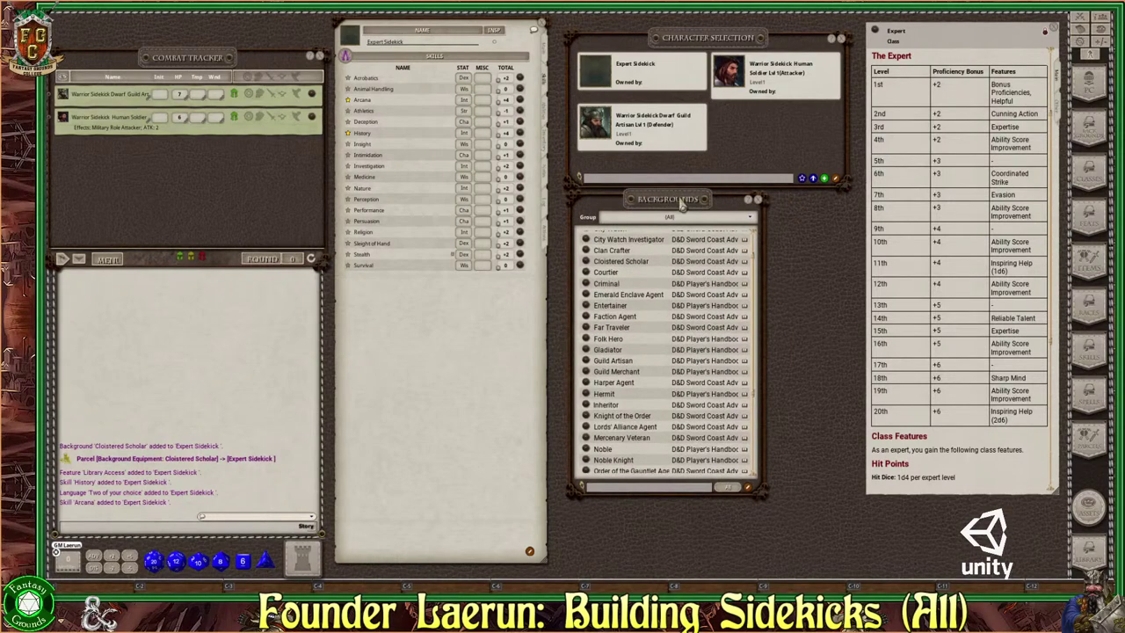
{"action": "left_click", "coordinate": [546, 58]}
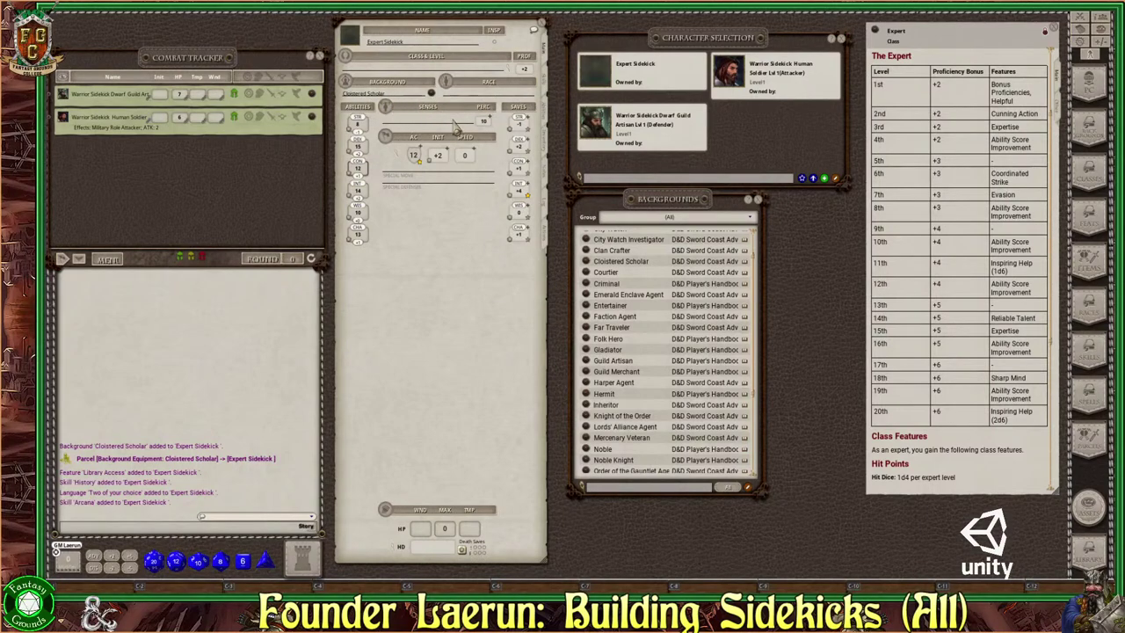
{"action": "key", "text": "ctrl"}
{"action": "left_click", "coordinate": [758, 200]}
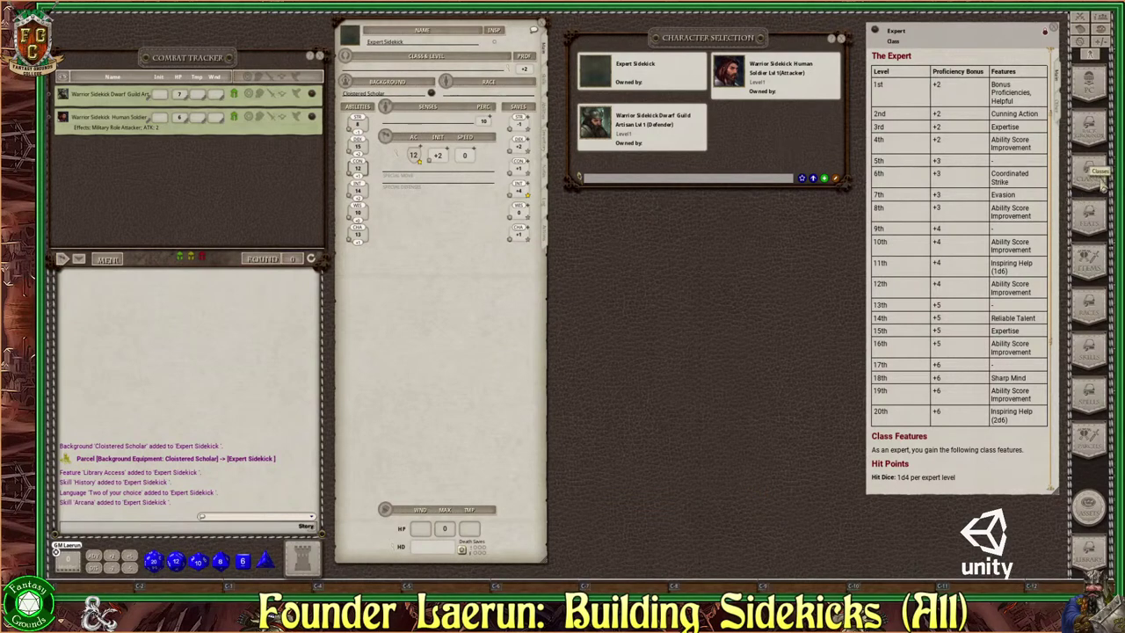
Step: Find the Player's Handbook Elf in the list of races and add it to the Expert Sidekick
{"action": "left_click", "coordinate": [1094, 308]}
{"action": "left_click_drag", "start_coordinate": [860, 91], "coordinate": [752, 76]}
{"action": "scroll", "coordinate": [707, 176], "scroll_direction": "down", "scroll_amount": 1}
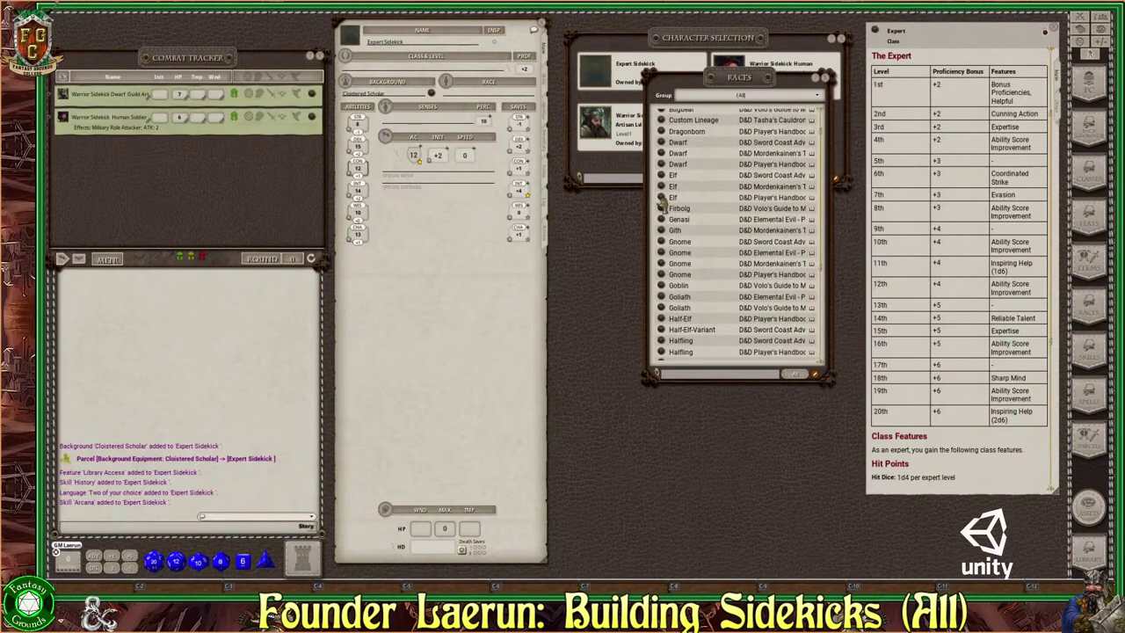
{"action": "left_click_drag", "start_coordinate": [663, 202], "coordinate": [455, 97]}
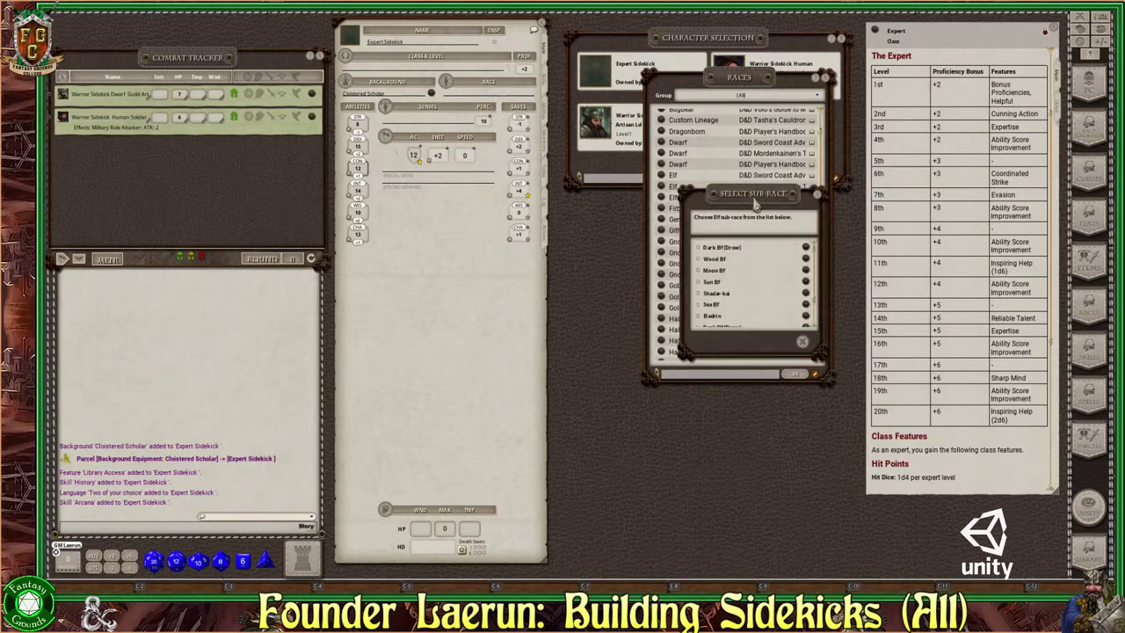
Step: Choose High Elf as the Expert Sidekick's sub-race, confirm it and close the list of races
{"action": "left_click_drag", "start_coordinate": [754, 202], "coordinate": [543, 202]}
{"action": "scroll", "coordinate": [527, 281], "scroll_direction": "down", "scroll_amount": 2}
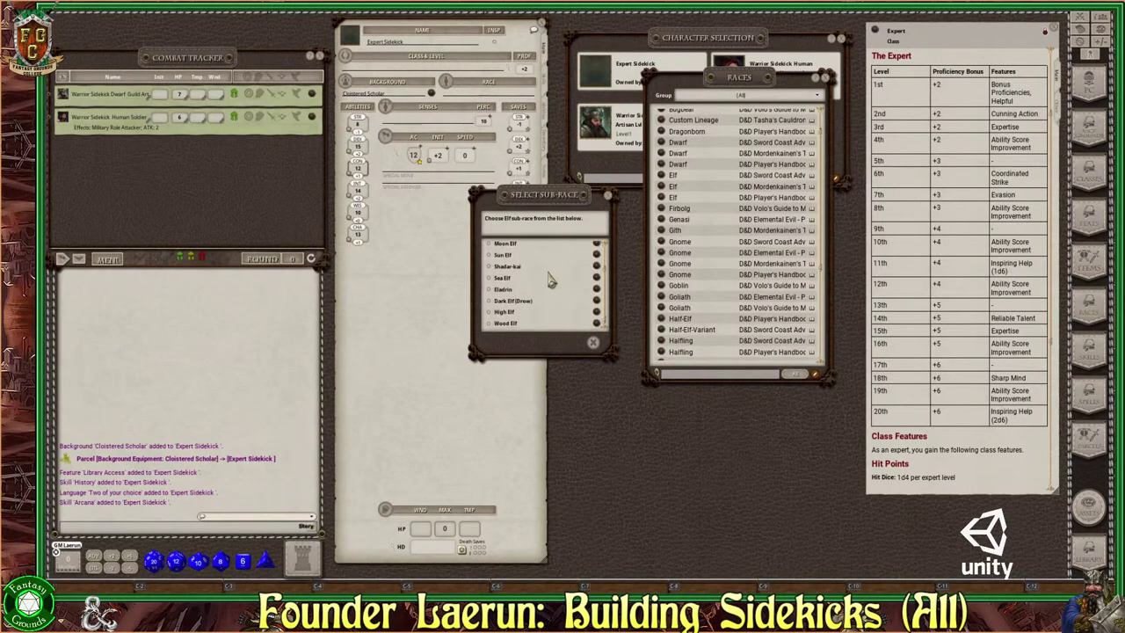
{"action": "left_click", "coordinate": [490, 312]}
{"action": "left_click", "coordinate": [579, 348]}
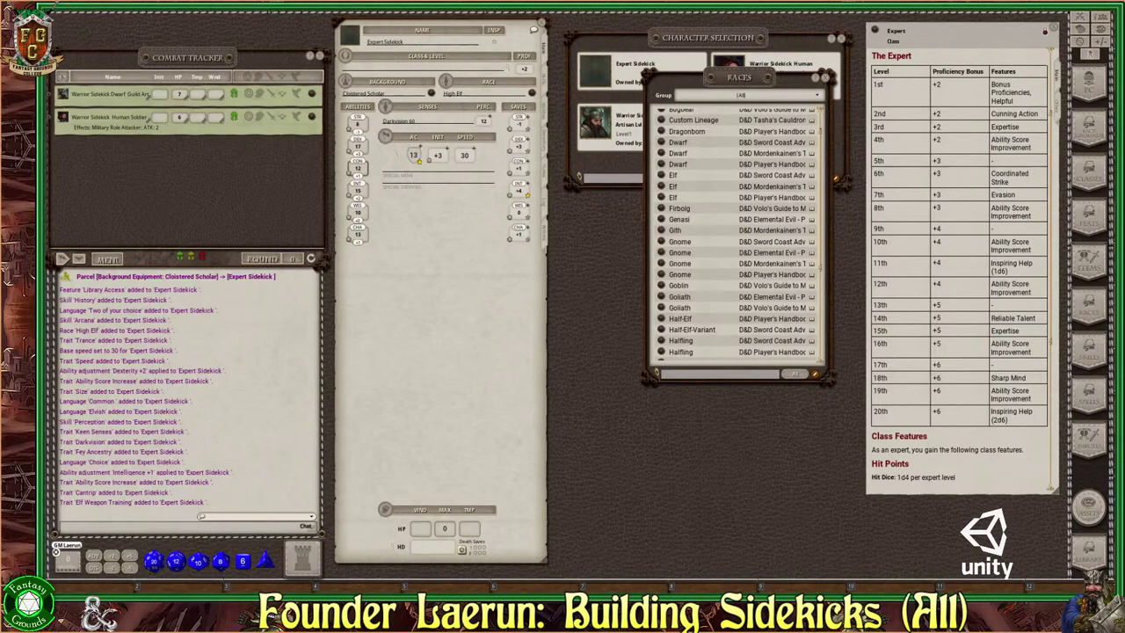
{"action": "scroll", "coordinate": [730, 318], "scroll_direction": "up", "scroll_amount": 2}
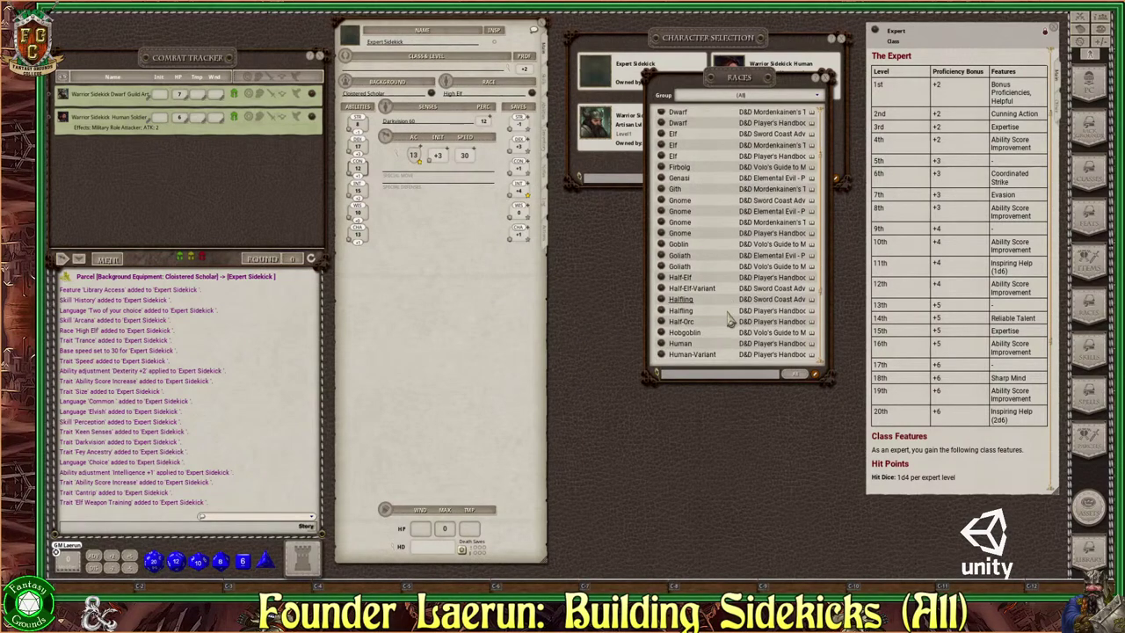
{"action": "scroll", "coordinate": [731, 319], "scroll_direction": "up", "scroll_amount": 1}
{"action": "left_click", "coordinate": [828, 78]}
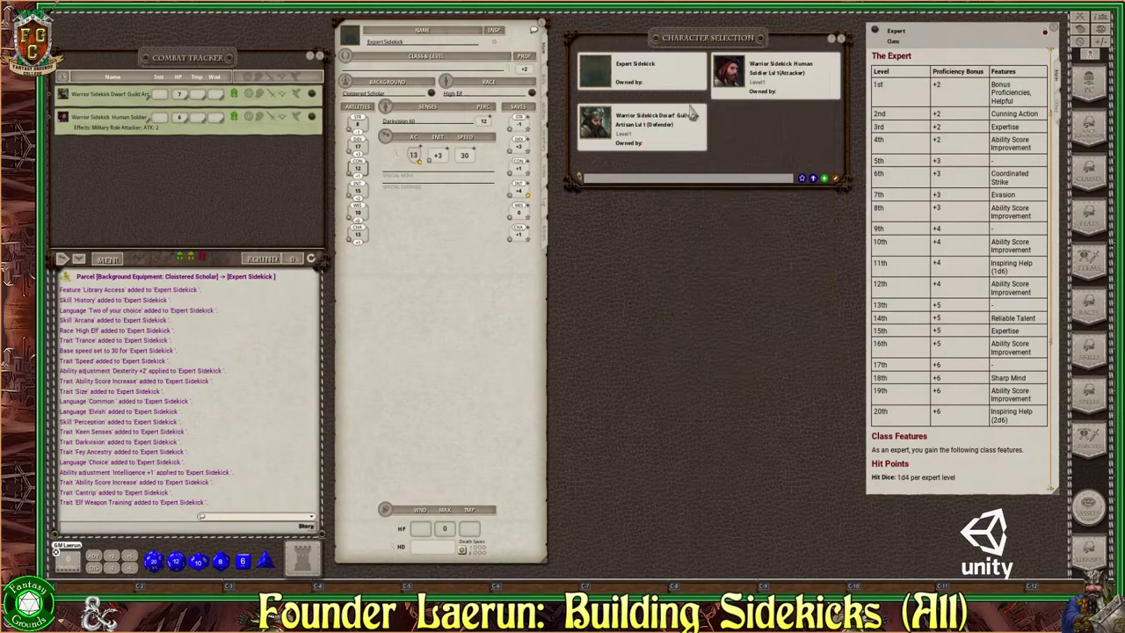
Step: Open the Expert Sidekick's class and level details beside the sheet, along with the list of classes
{"action": "left_click", "coordinate": [509, 75]}
{"action": "left_click_drag", "start_coordinate": [566, 247], "coordinate": [638, 211]}
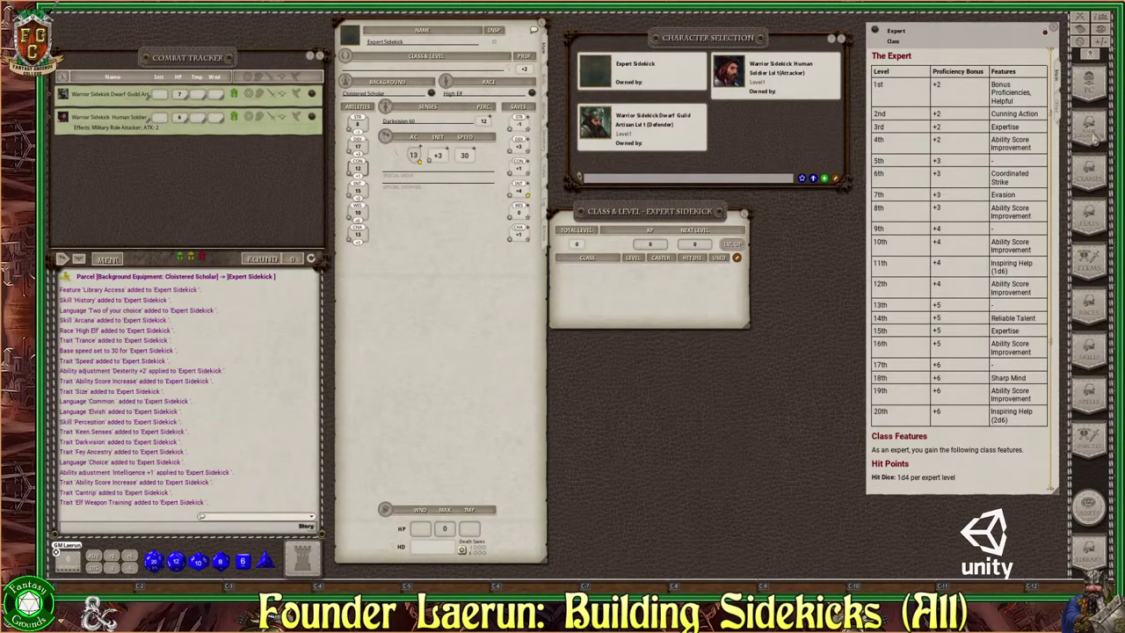
{"action": "left_click", "coordinate": [1099, 179]}
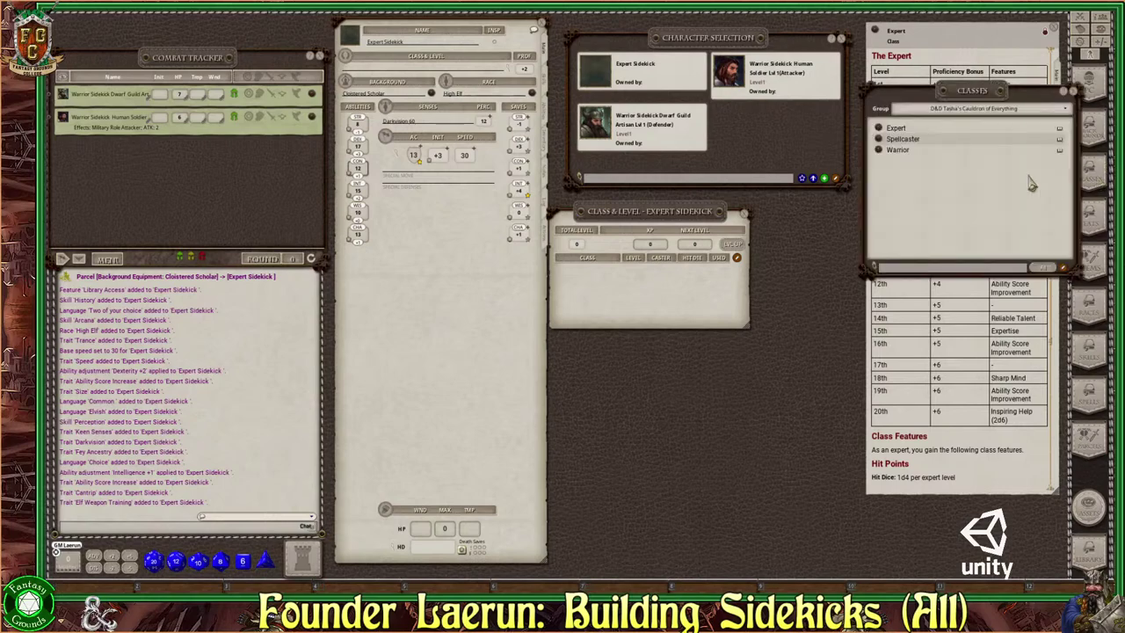
{"action": "left_click_drag", "start_coordinate": [974, 98], "coordinate": [909, 142]}
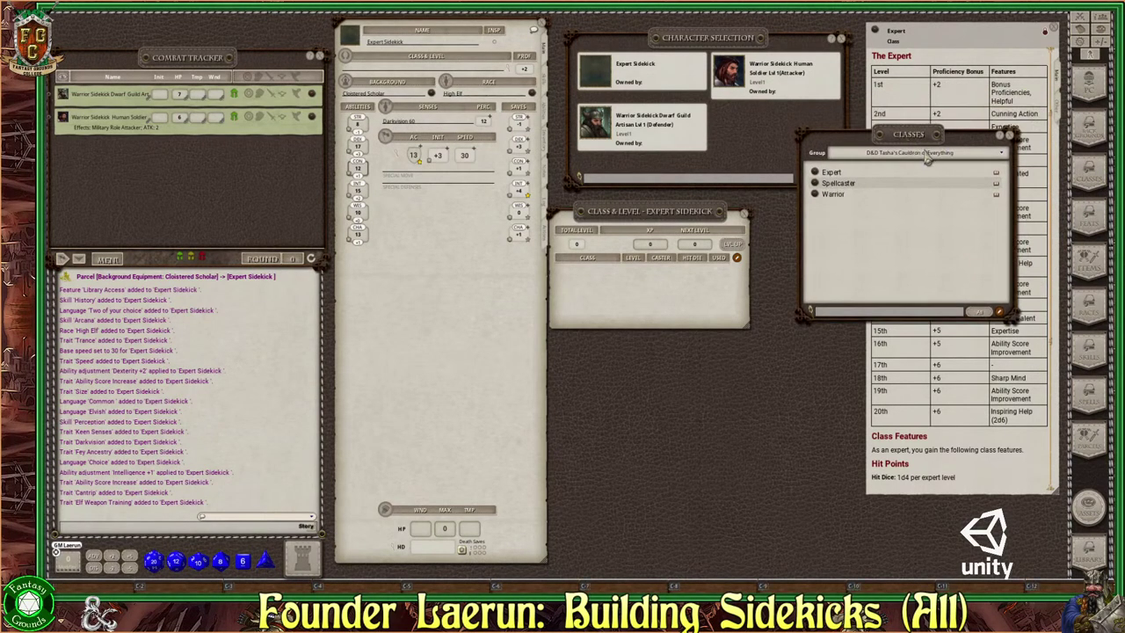
Step: Look at the classes in the D&D Tasha's Cauldron of Everything - Players group, then return to the D&D Tasha's Cauldron of Everything group
{"action": "left_click", "coordinate": [929, 155]}
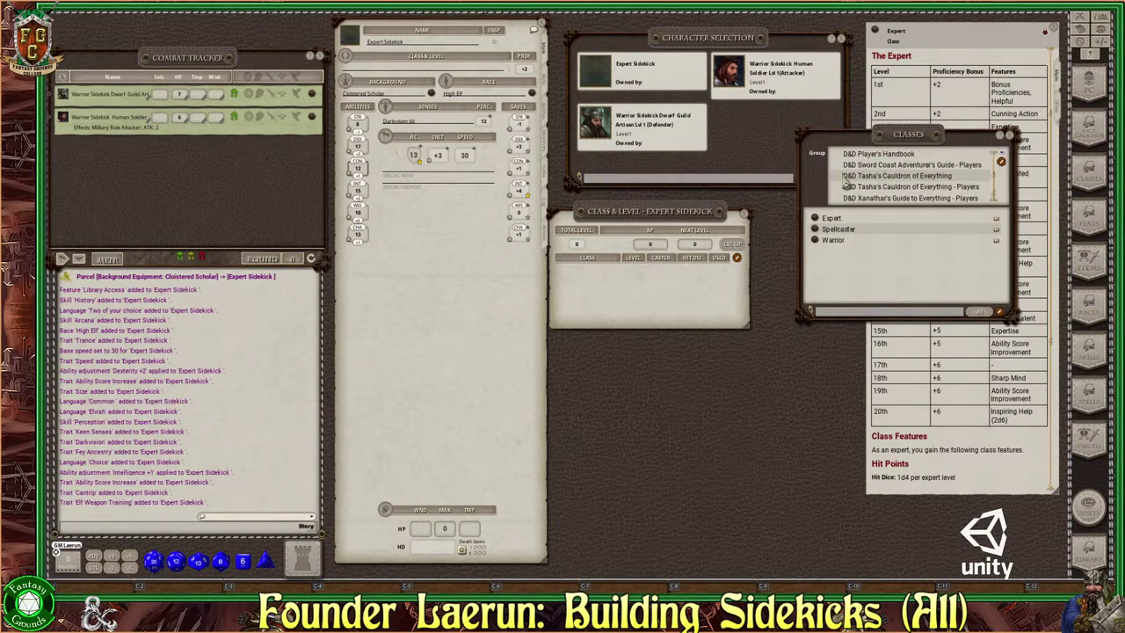
{"action": "left_click", "coordinate": [969, 187]}
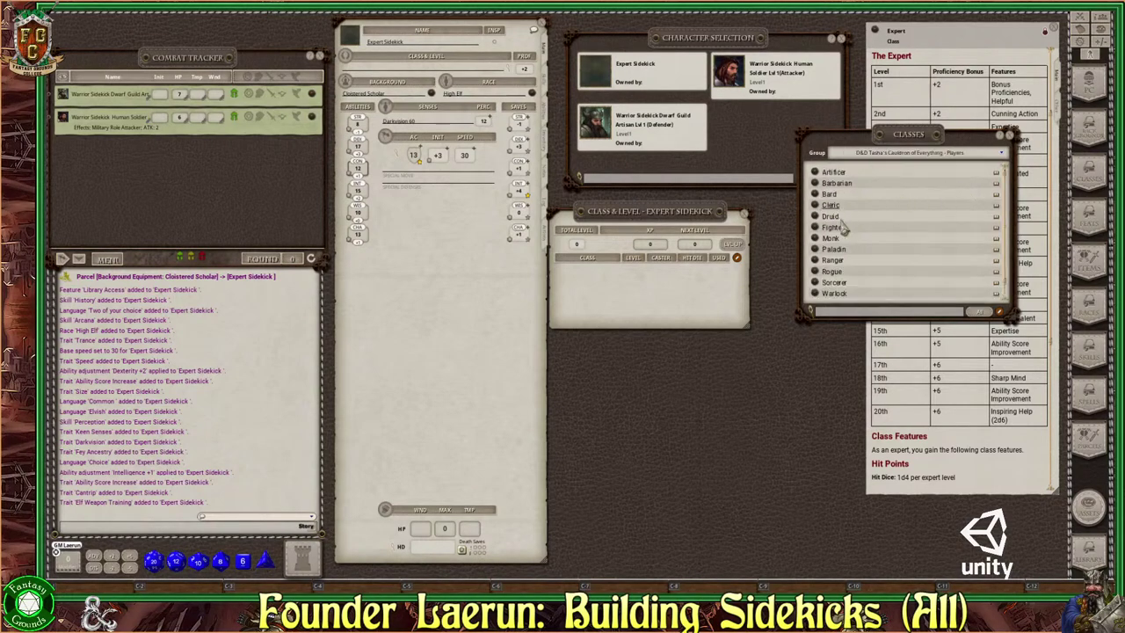
{"action": "left_click", "coordinate": [940, 159]}
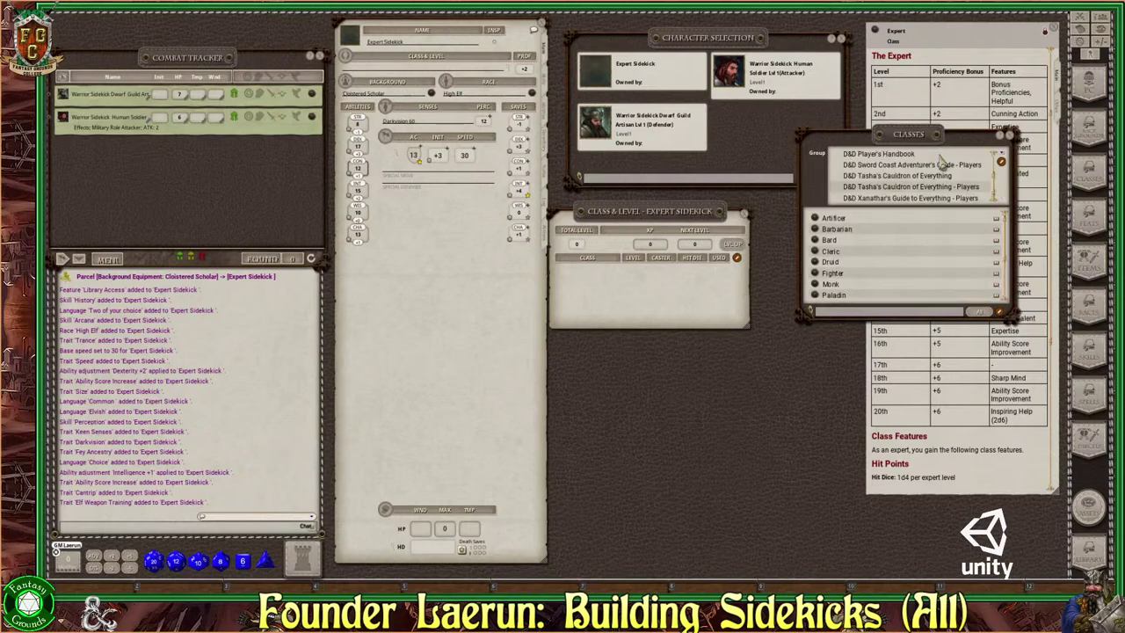
{"action": "left_click", "coordinate": [945, 177]}
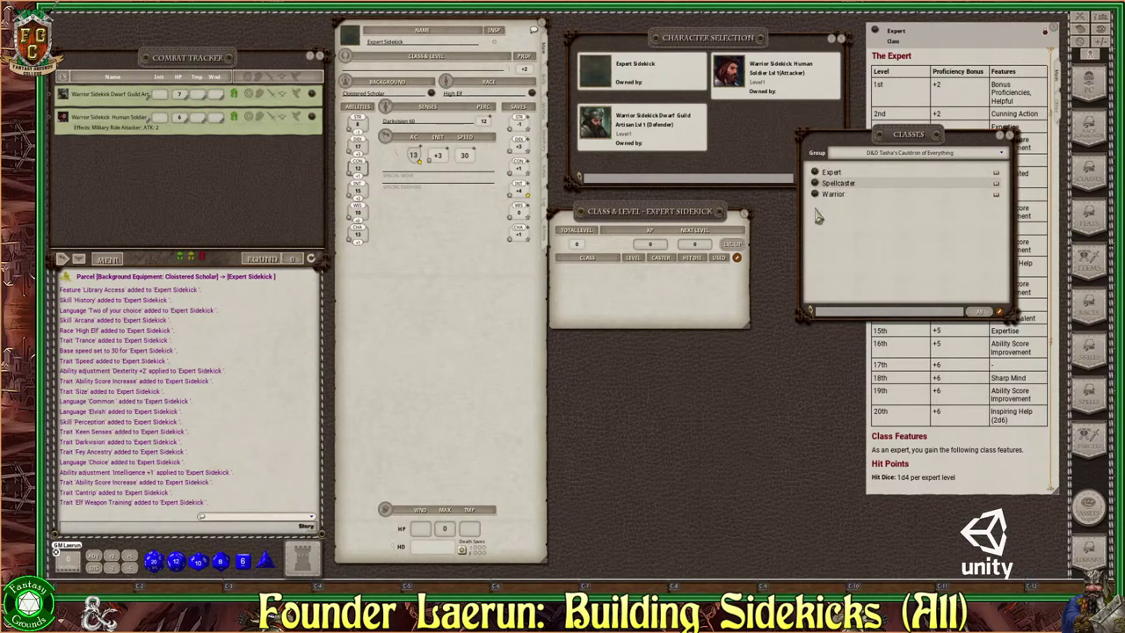
Step: Add the Expert class from Tasha's Cauldron of Everything to the character's class list, then show the character's skills
{"action": "left_click_drag", "start_coordinate": [837, 154], "coordinate": [618, 291]}
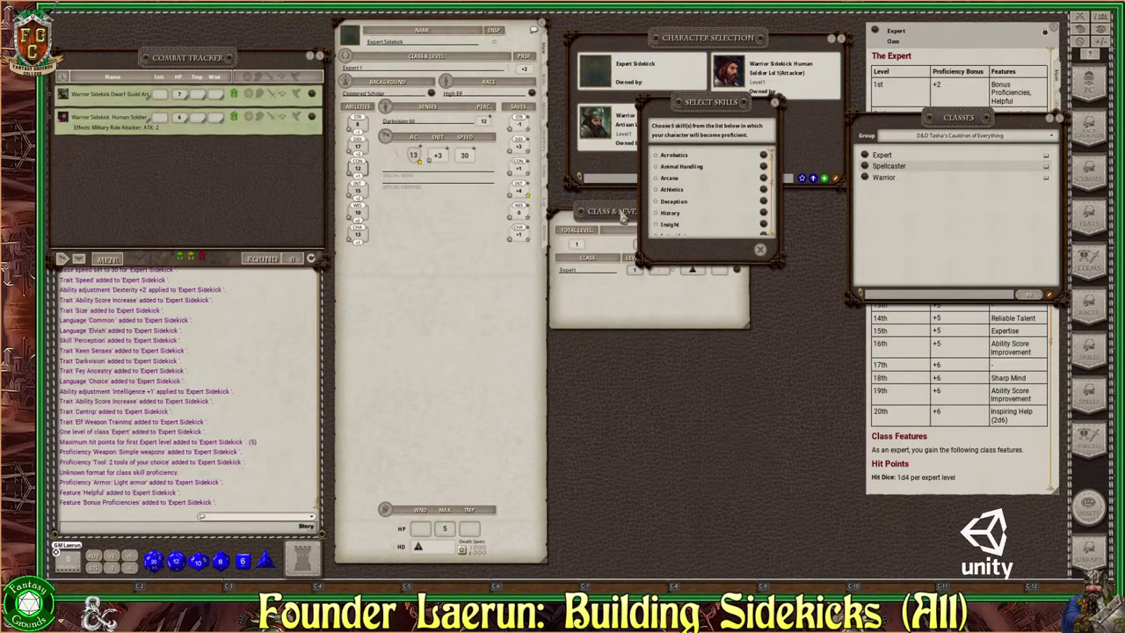
{"action": "left_click", "coordinate": [544, 115]}
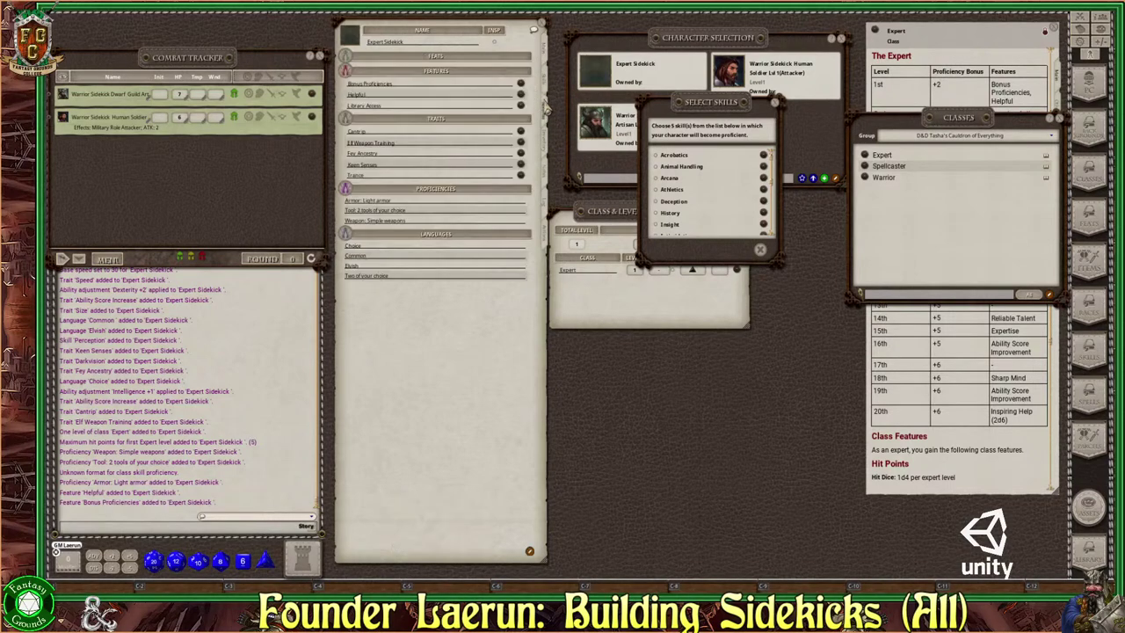
{"action": "left_click", "coordinate": [545, 93]}
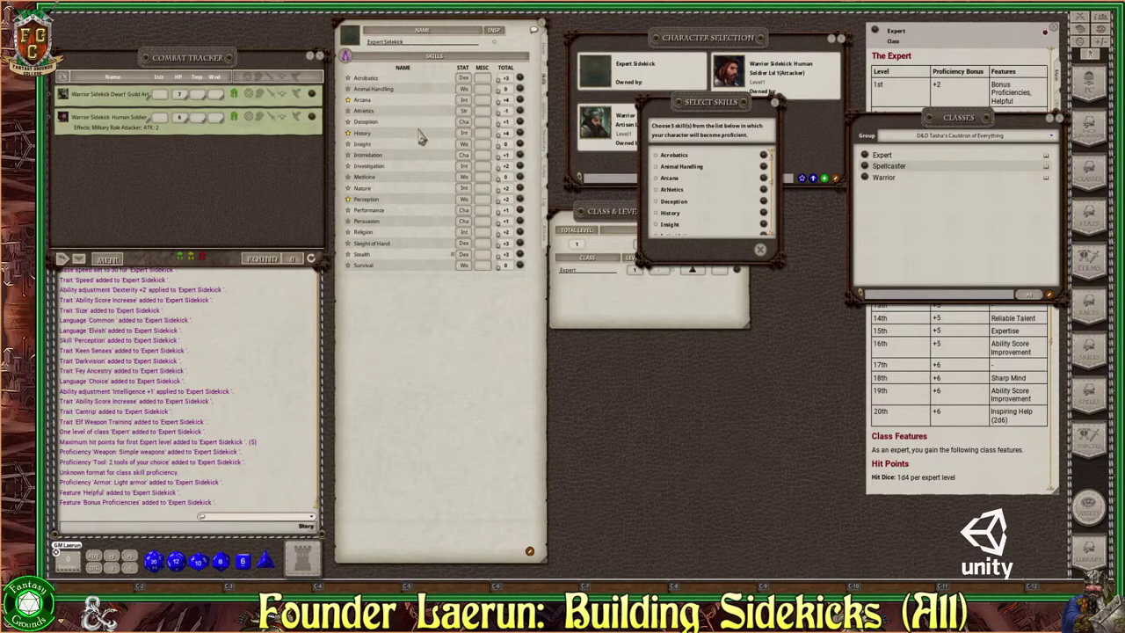
Step: Select Acrobatics, Investigation and Stealth among the five skill proficiencies for the Expert class
{"action": "left_click", "coordinate": [658, 158]}
{"action": "scroll", "coordinate": [739, 215], "scroll_direction": "down", "scroll_amount": 1}
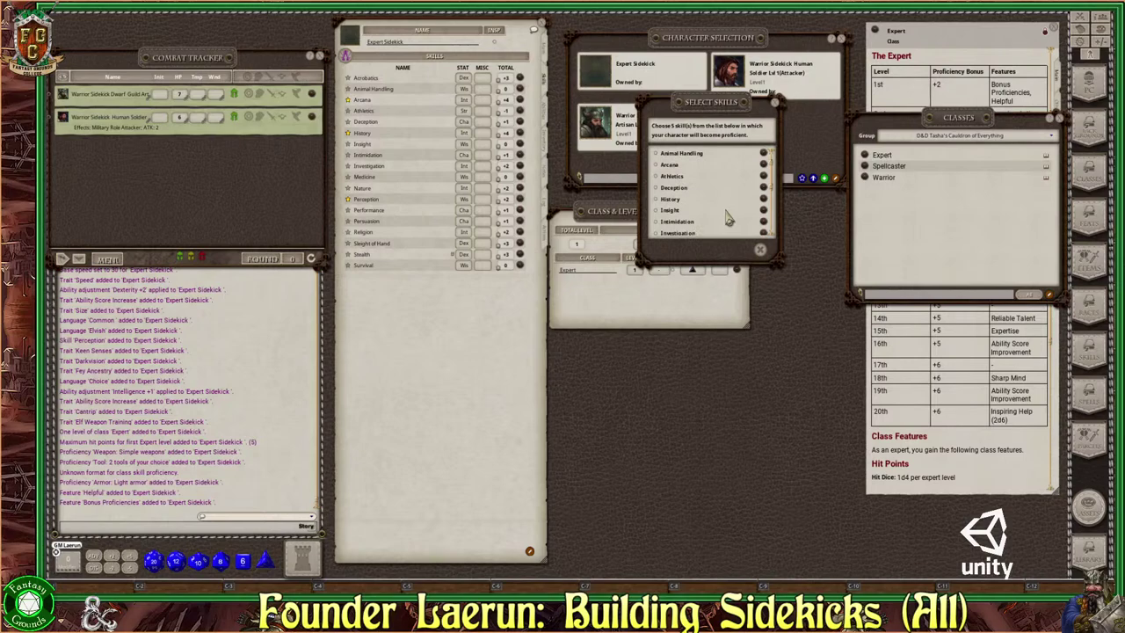
{"action": "scroll", "coordinate": [709, 218], "scroll_direction": "down", "scroll_amount": 4}
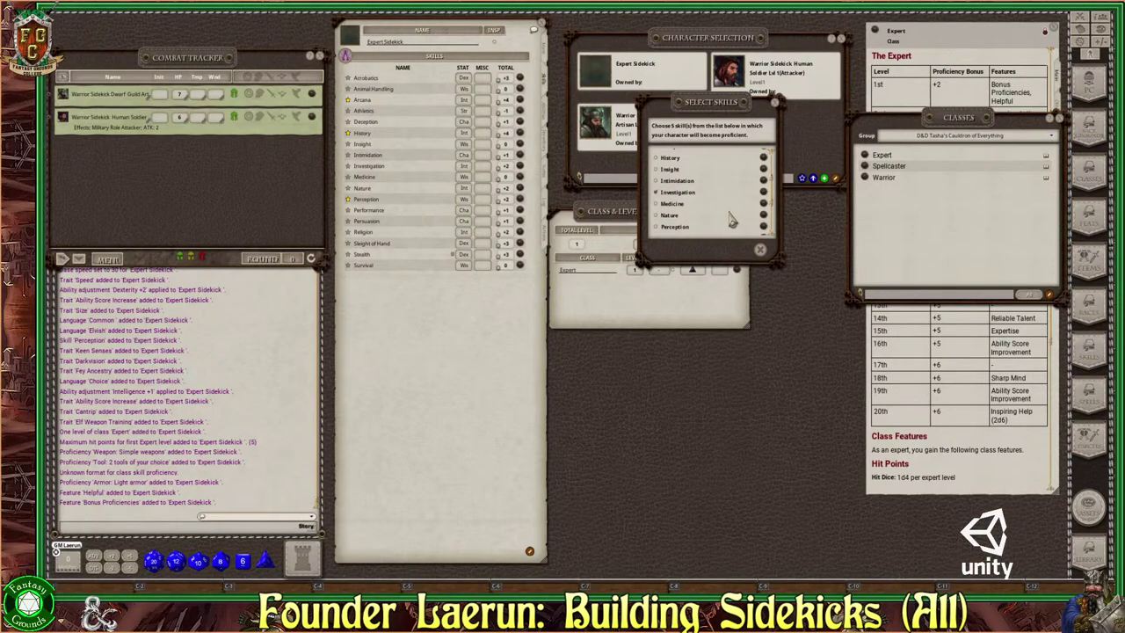
{"action": "scroll", "coordinate": [729, 218], "scroll_direction": "down", "scroll_amount": 1}
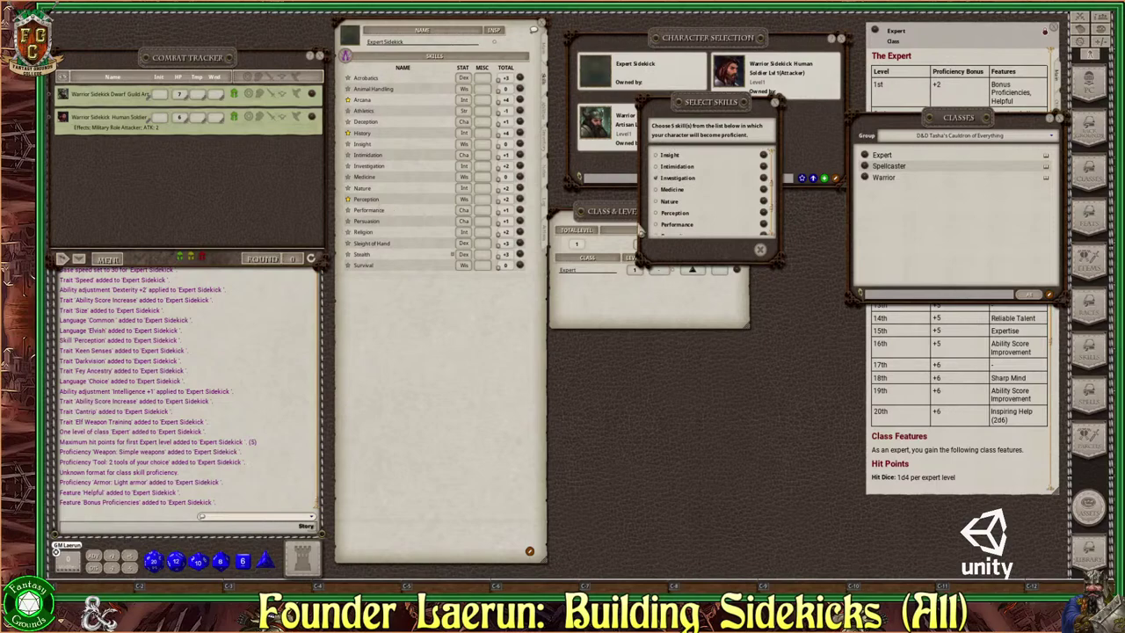
{"action": "scroll", "coordinate": [721, 224], "scroll_direction": "down", "scroll_amount": 4}
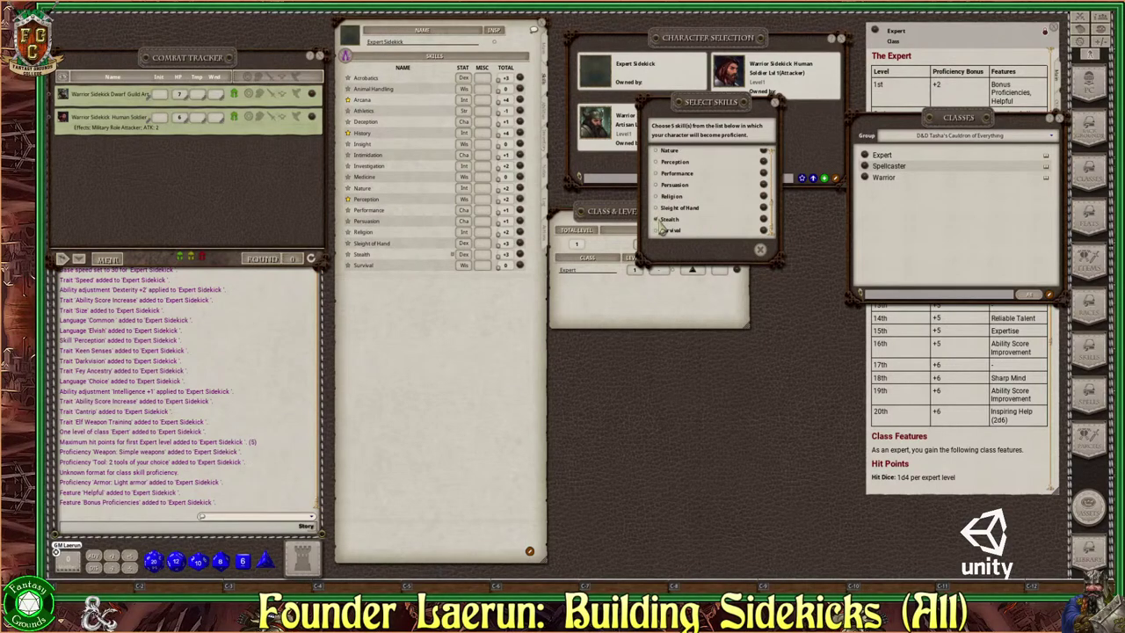
Step: Review the remaining skill choices and add Nature and Medicine to the Expert's selected proficiencies
{"action": "scroll", "coordinate": [719, 224], "scroll_direction": "up", "scroll_amount": 5}
{"action": "scroll", "coordinate": [719, 226], "scroll_direction": "up", "scroll_amount": 3}
{"action": "scroll", "coordinate": [718, 226], "scroll_direction": "up", "scroll_amount": 2}
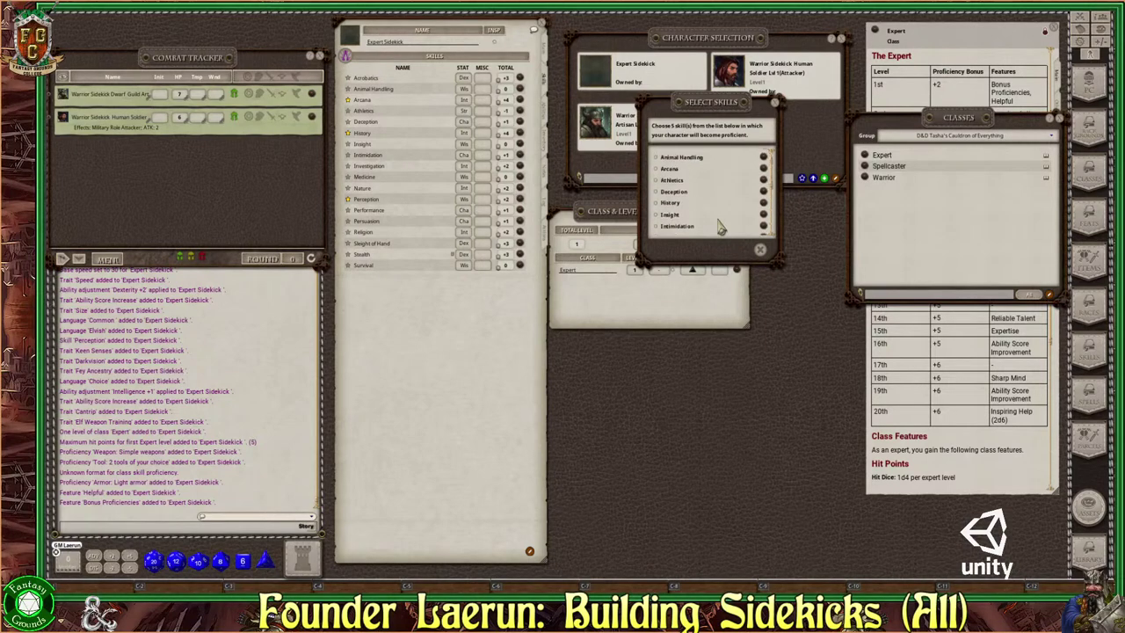
{"action": "scroll", "coordinate": [719, 227], "scroll_direction": "up", "scroll_amount": 1}
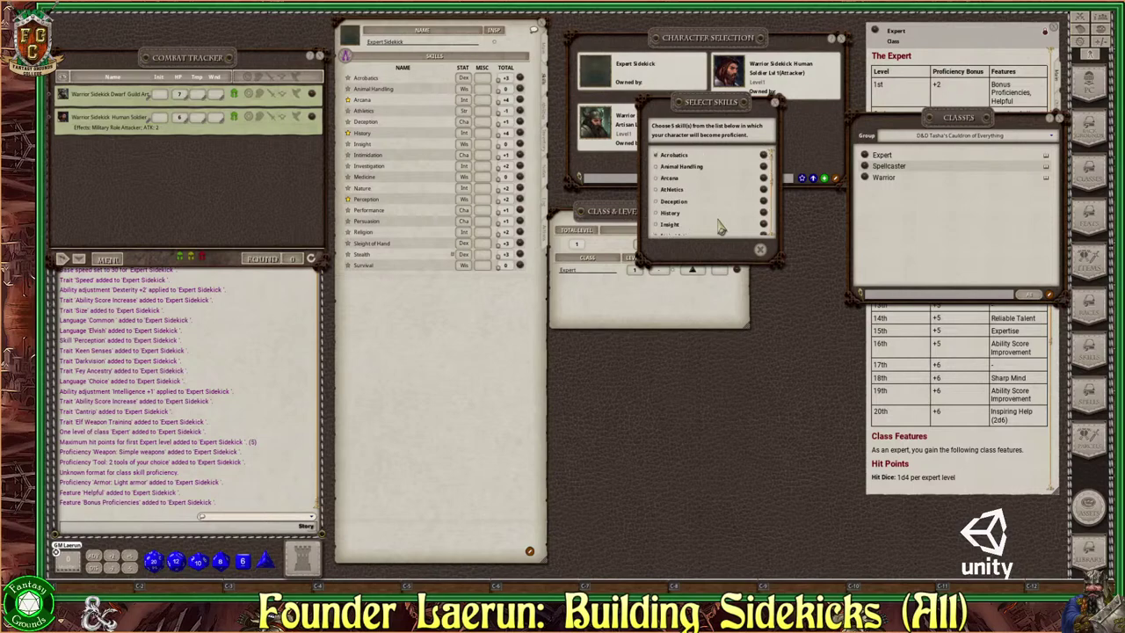
{"action": "scroll", "coordinate": [710, 202], "scroll_direction": "down", "scroll_amount": 2}
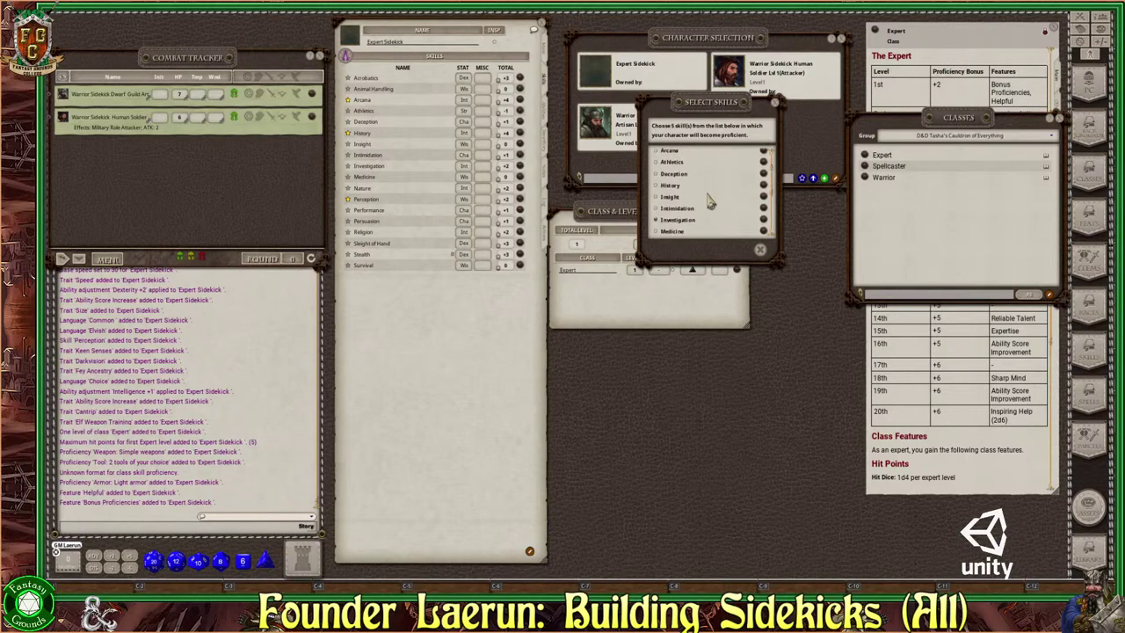
{"action": "scroll", "coordinate": [711, 201], "scroll_direction": "down", "scroll_amount": 4}
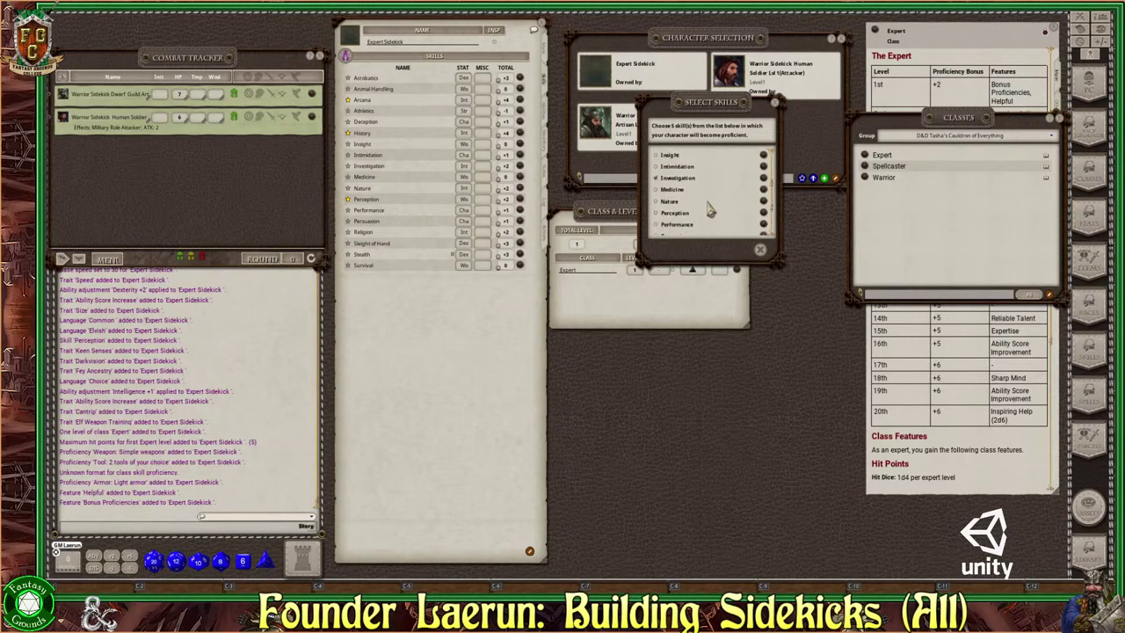
{"action": "left_click", "coordinate": [657, 201]}
{"action": "scroll", "coordinate": [719, 222], "scroll_direction": "down", "scroll_amount": 5}
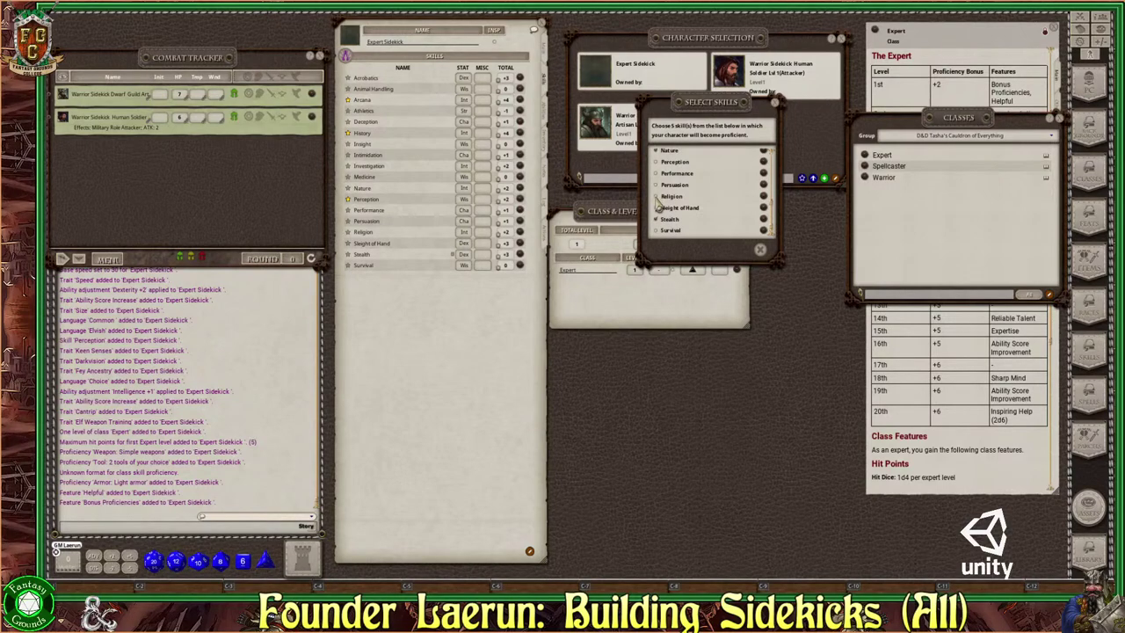
{"action": "scroll", "coordinate": [694, 220], "scroll_direction": "up", "scroll_amount": 2}
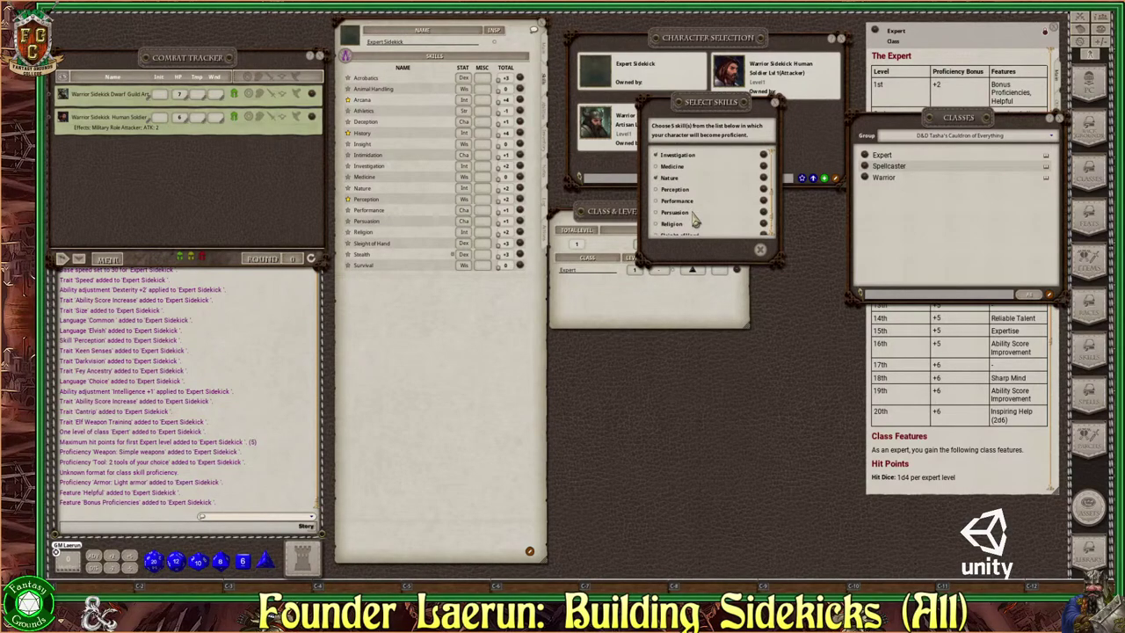
{"action": "left_click", "coordinate": [656, 166]}
Step: Check the whole skill selection against the sheet and confirm the five Expert class proficiencies
{"action": "scroll", "coordinate": [702, 210], "scroll_direction": "up", "scroll_amount": 2}
{"action": "scroll", "coordinate": [702, 209], "scroll_direction": "up", "scroll_amount": 3}
{"action": "scroll", "coordinate": [702, 210], "scroll_direction": "up", "scroll_amount": 1}
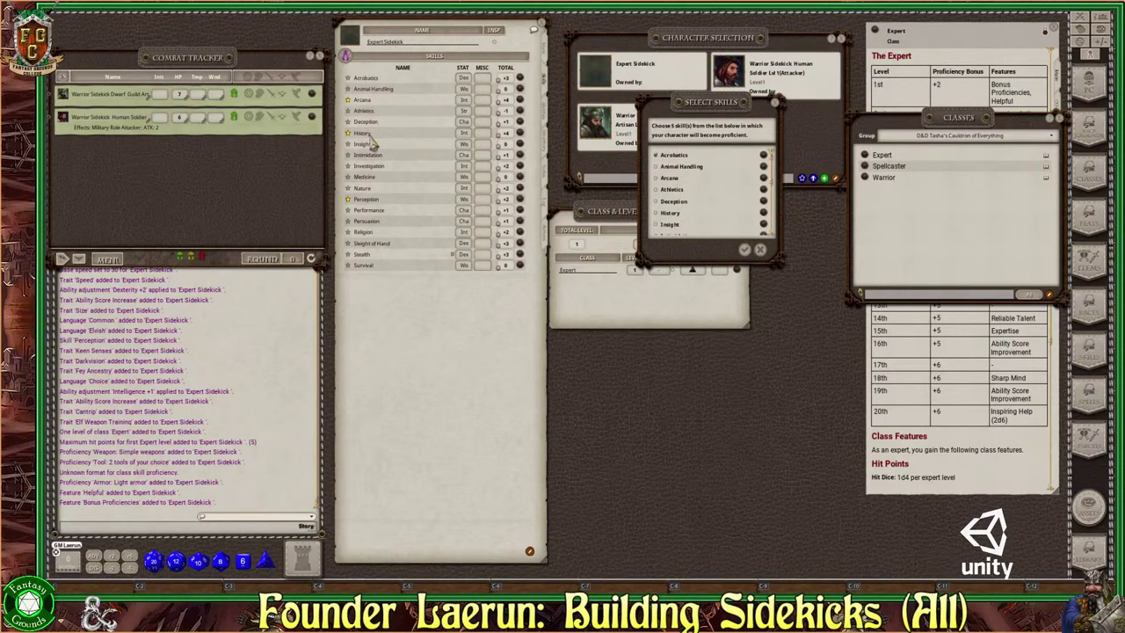
{"action": "scroll", "coordinate": [721, 220], "scroll_direction": "down", "scroll_amount": 5}
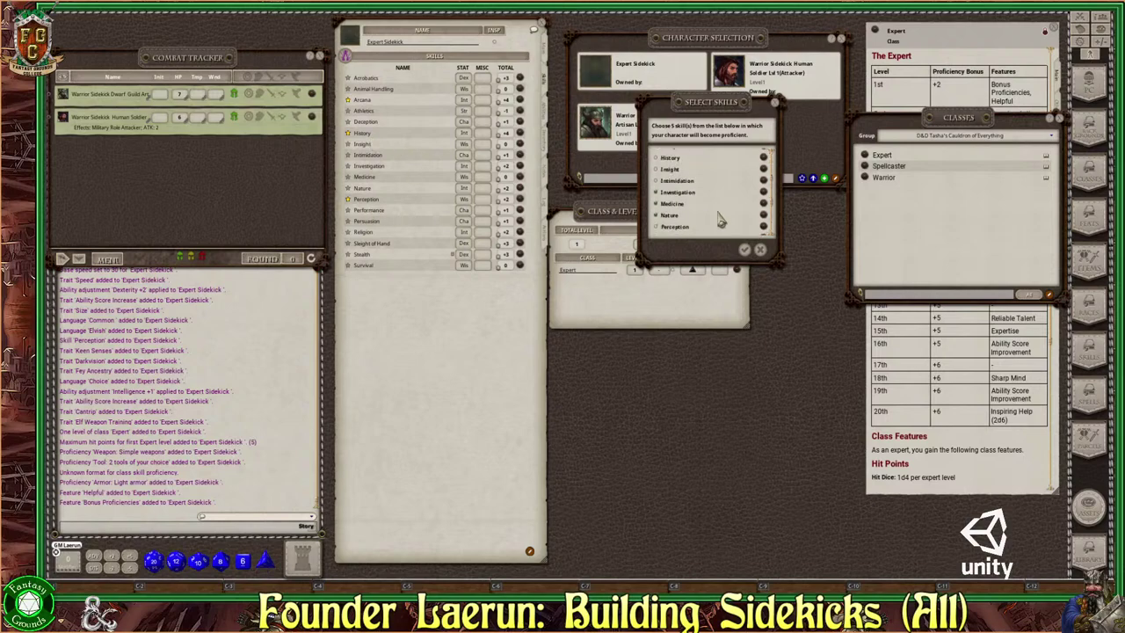
{"action": "scroll", "coordinate": [720, 220], "scroll_direction": "down", "scroll_amount": 5}
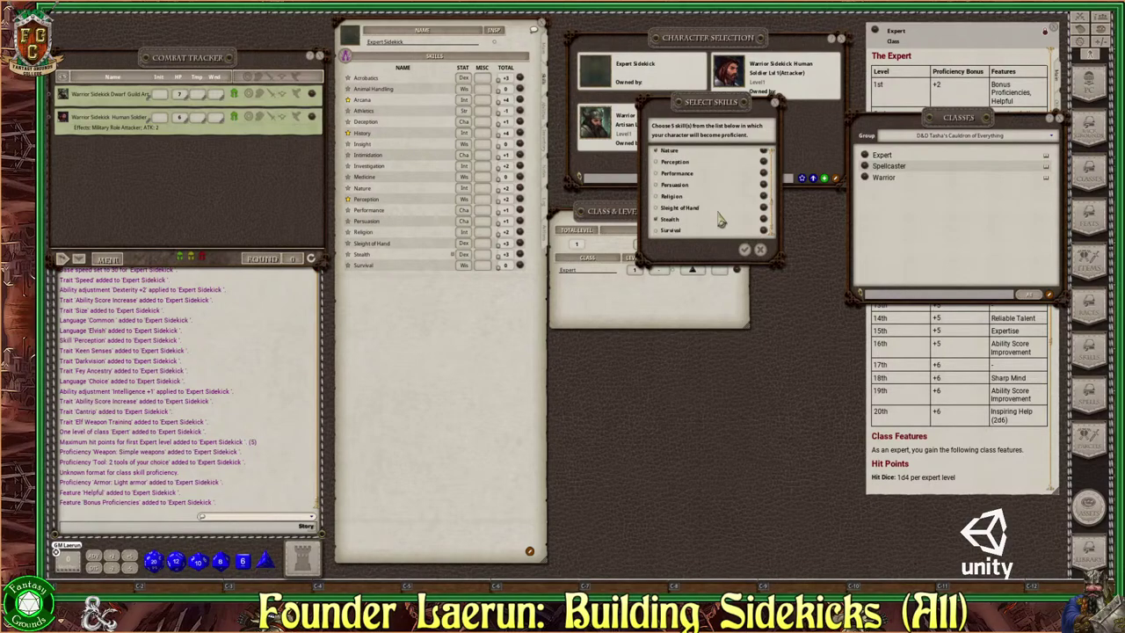
{"action": "left_click", "coordinate": [745, 251]}
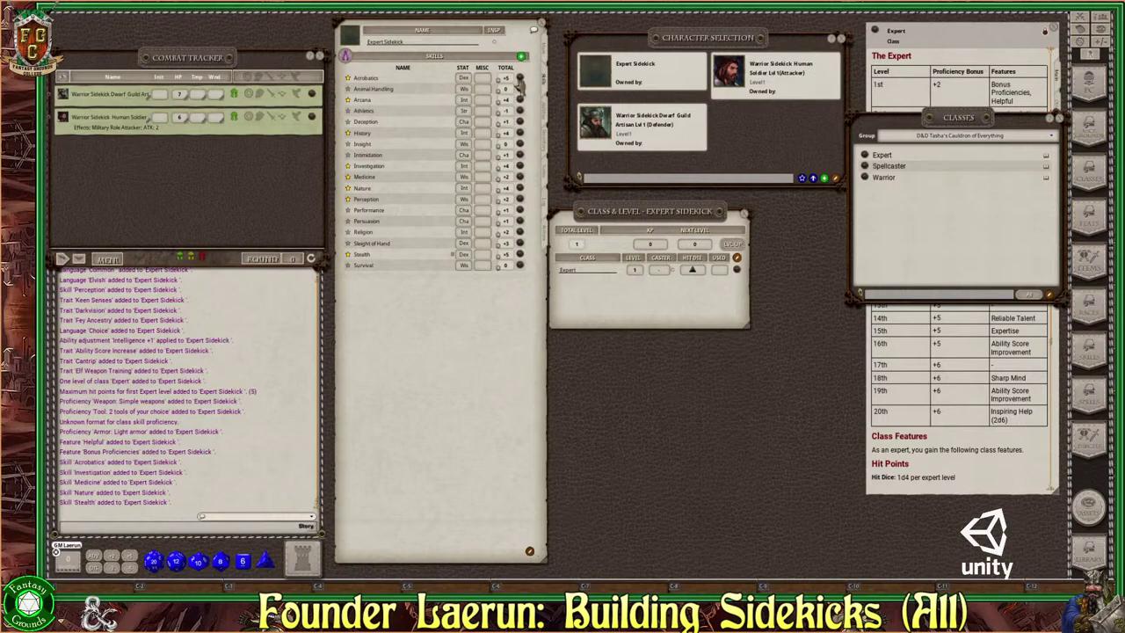
Step: Add two blank entries to the Expert Sidekick's skills list, mark both as proficient and move the class details away from the sheet
{"action": "left_click", "coordinate": [522, 57]}
{"action": "left_click", "coordinate": [523, 57]}
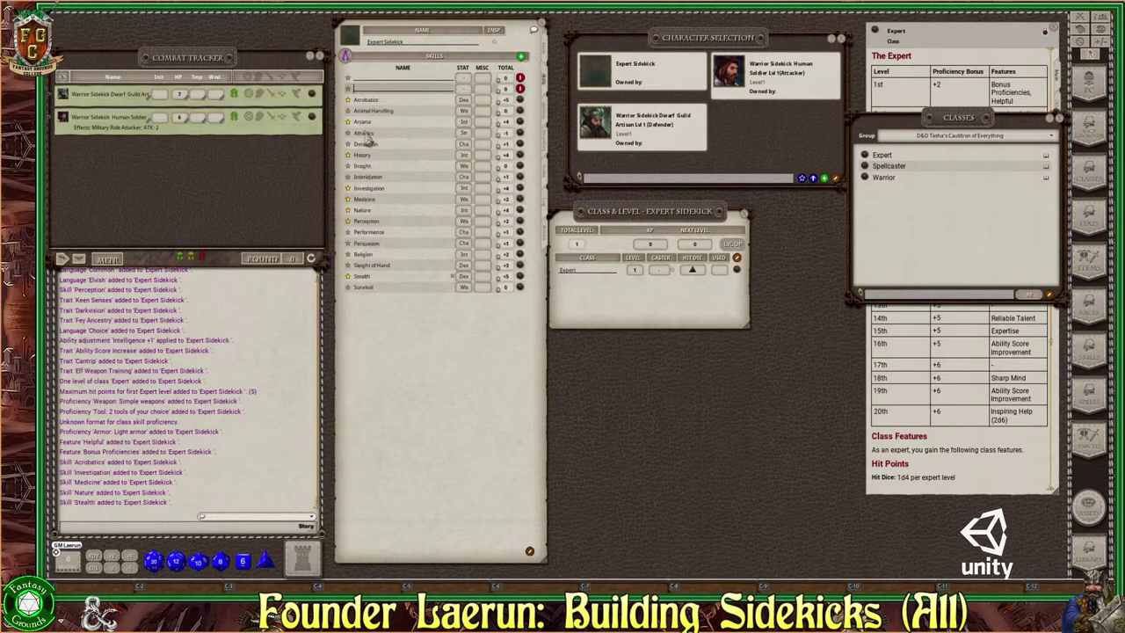
{"action": "left_click", "coordinate": [348, 78]}
{"action": "left_click", "coordinate": [348, 89]}
{"action": "left_click_drag", "start_coordinate": [659, 224], "coordinate": [713, 228]}
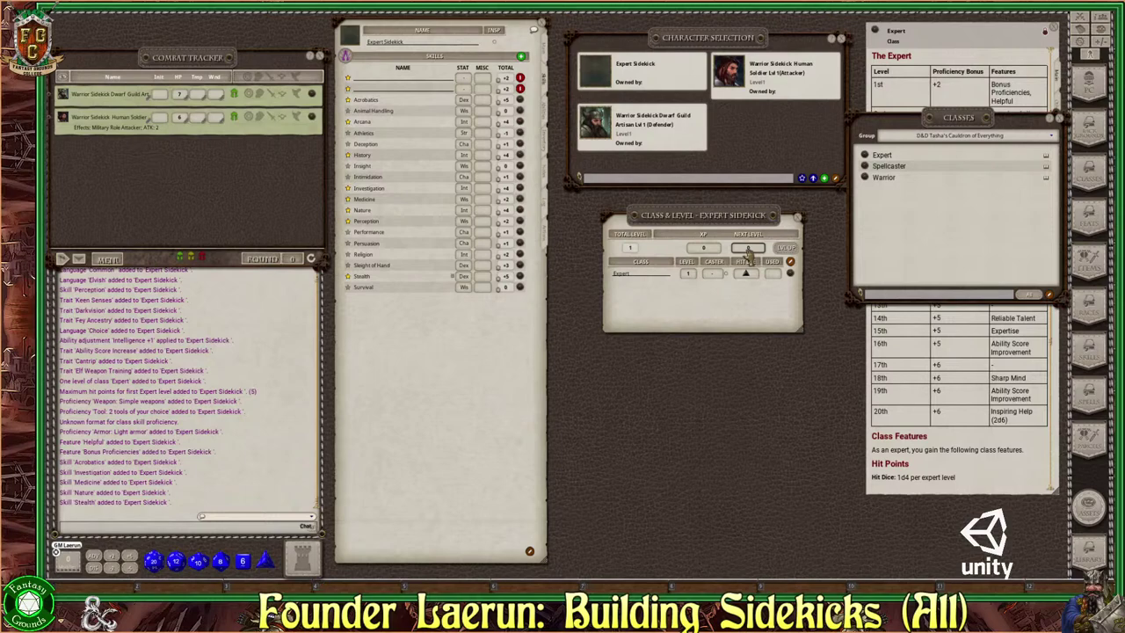
Step: Close the Expert Sidekick's class and level details and finish editing its skills list
{"action": "key", "text": "ctrl"}
{"action": "key", "text": "ctrl"}
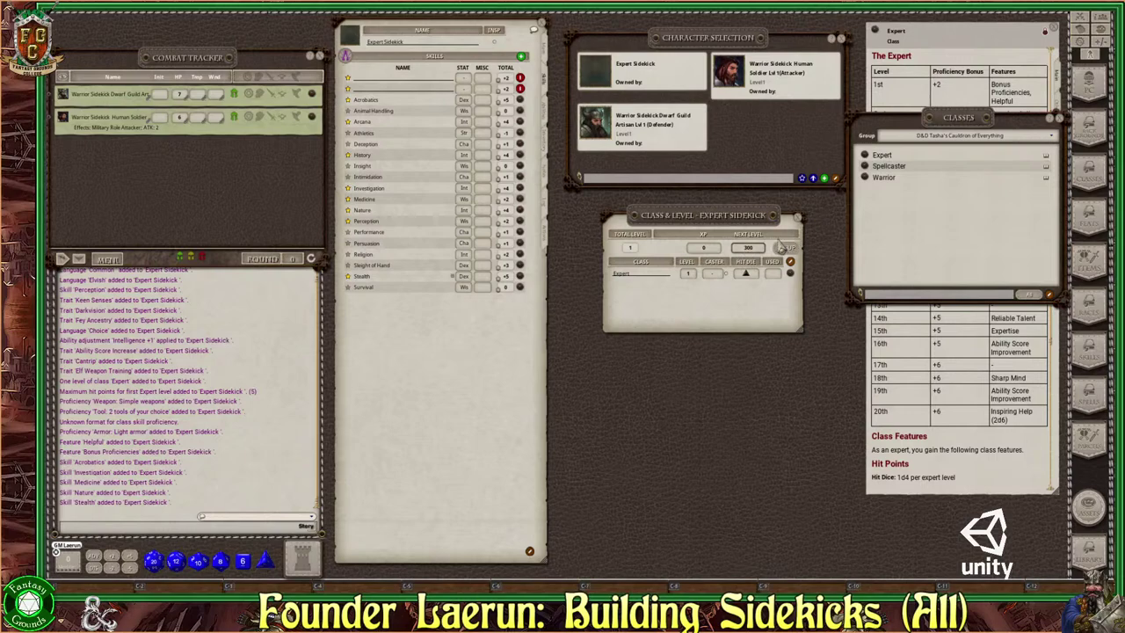
{"action": "key", "text": "ctrl"}
{"action": "left_click", "coordinate": [797, 217], "text": "ctrl"}
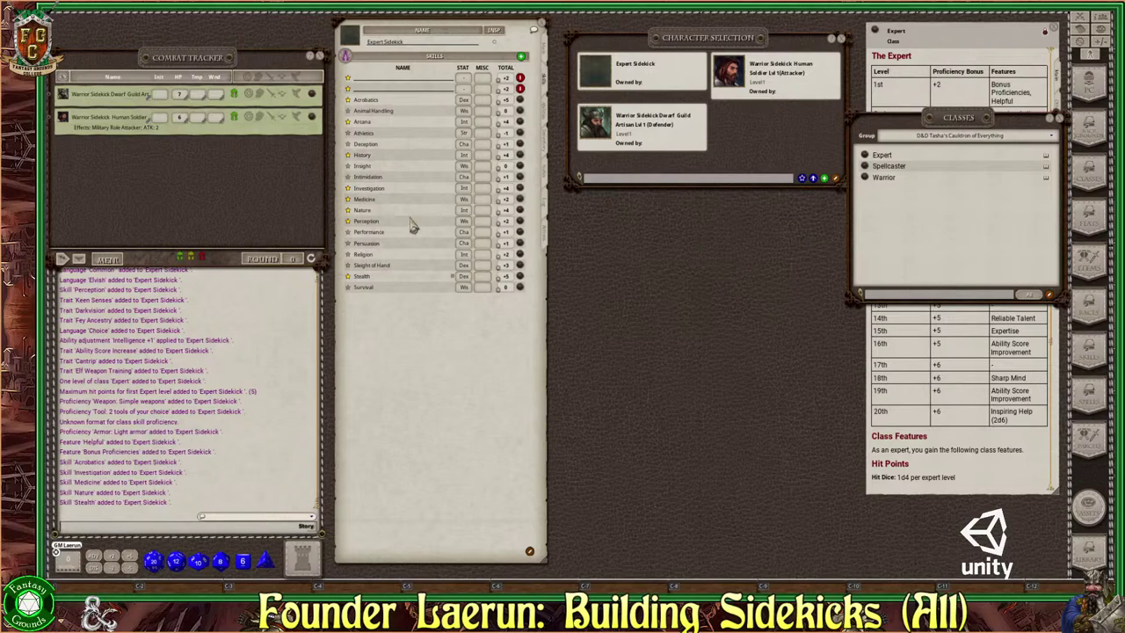
{"action": "left_click", "coordinate": [530, 551], "text": "ctrl"}
Step: Read the Helpful feature's description beside the sheet, rename the sidekick's Help action to "Help (B)" and close the description
{"action": "left_click", "coordinate": [544, 113]}
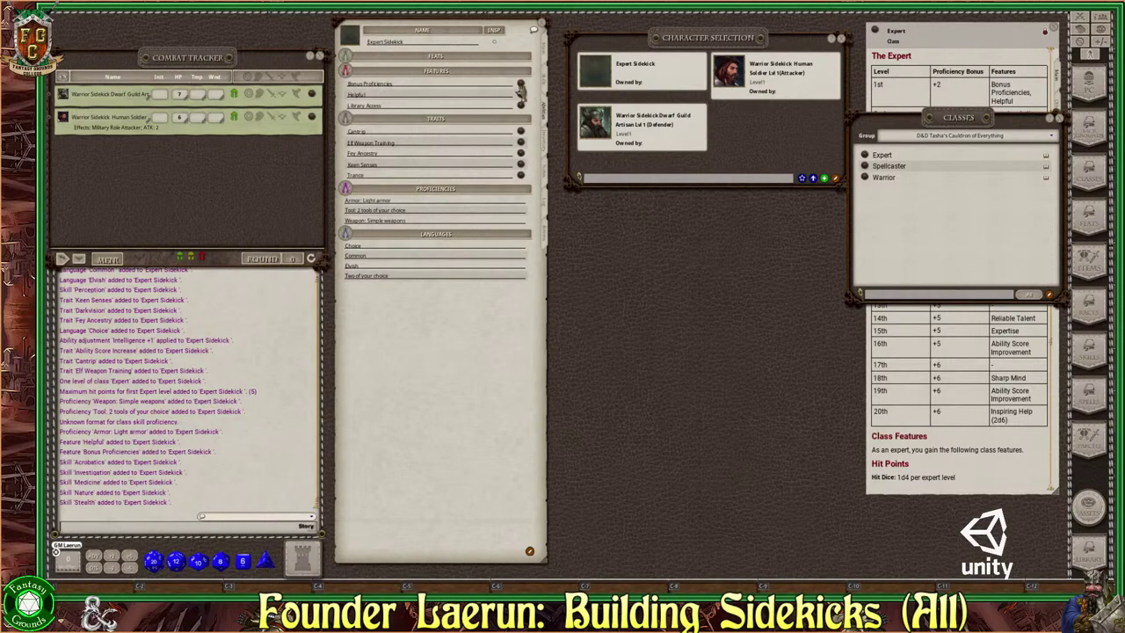
{"action": "left_click", "coordinate": [521, 95]}
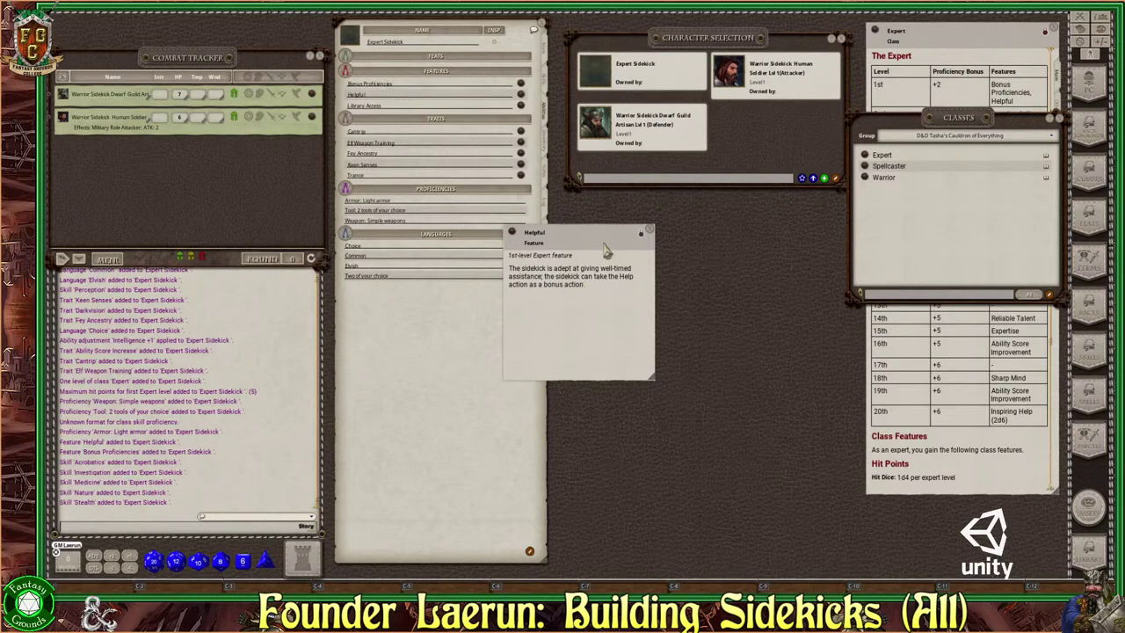
{"action": "left_click_drag", "start_coordinate": [606, 251], "coordinate": [727, 235]}
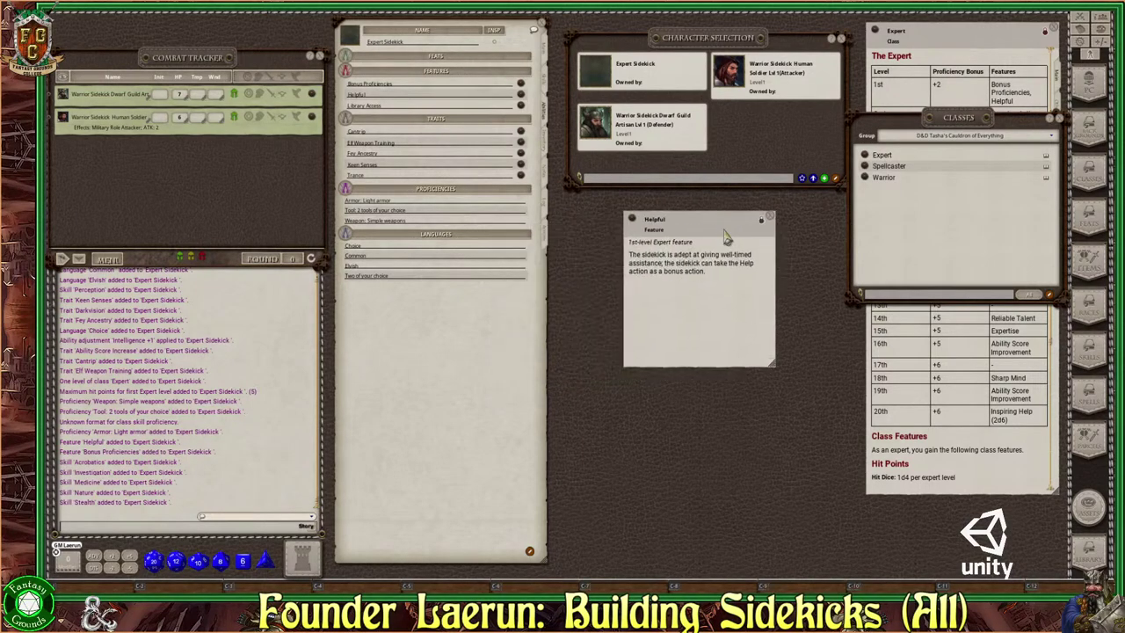
{"action": "left_click", "coordinate": [544, 239]}
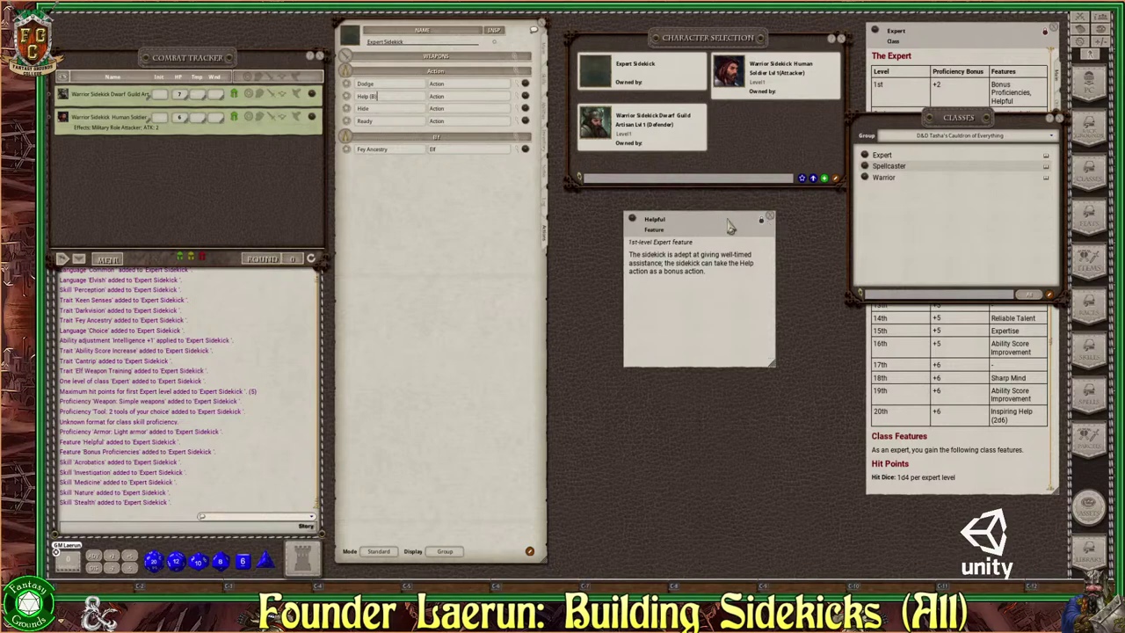
{"action": "left_click", "coordinate": [771, 217]}
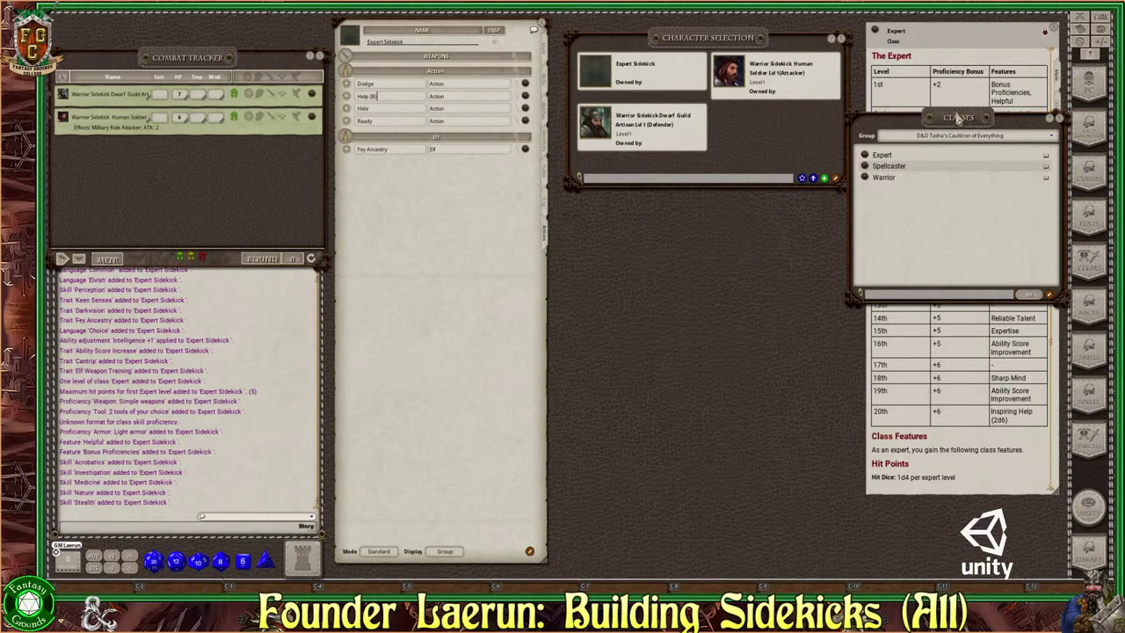
Step: Move the class list off the Expert details, place the Cantrip trait's description beside the sheet and return to the sidekick's actions
{"action": "left_click_drag", "start_coordinate": [958, 117], "coordinate": [840, 239]}
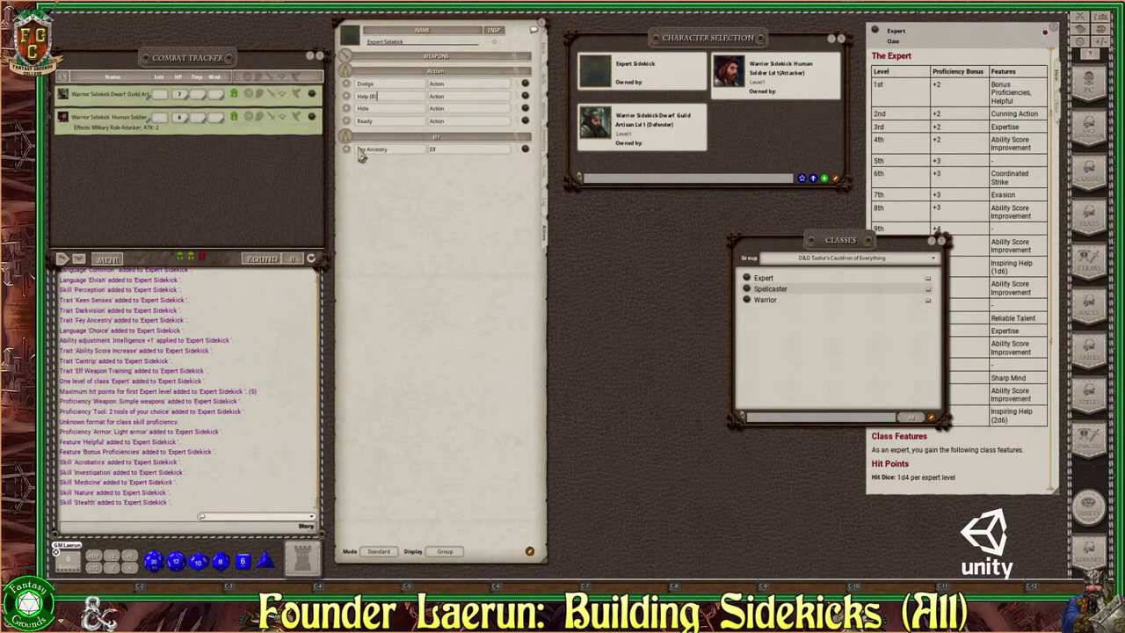
{"action": "left_click", "coordinate": [545, 92]}
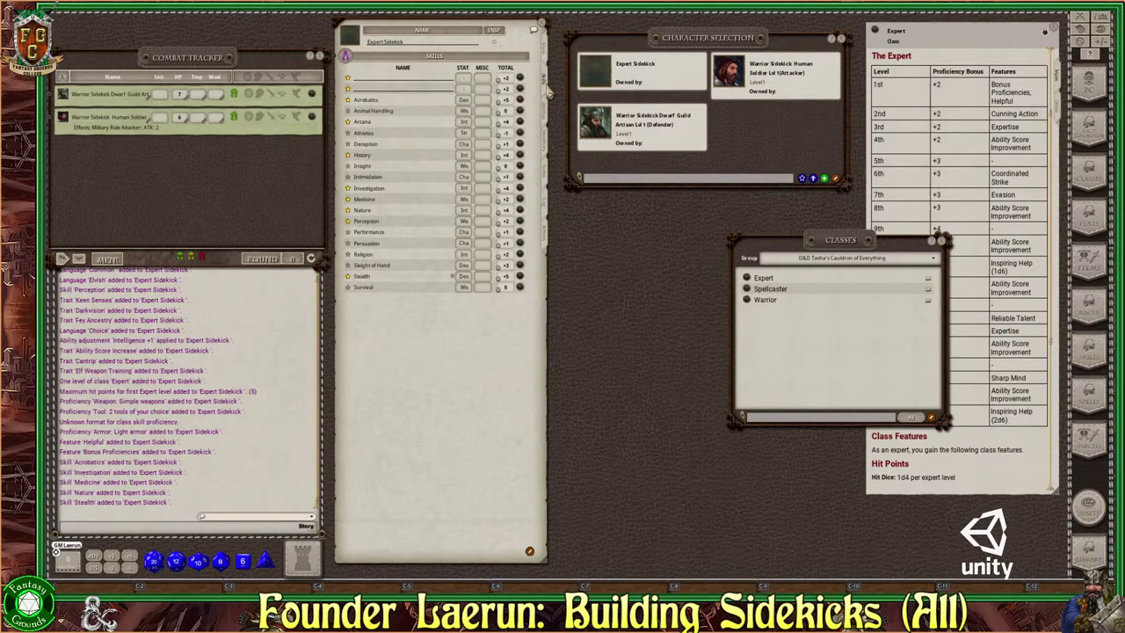
{"action": "left_click", "coordinate": [546, 113]}
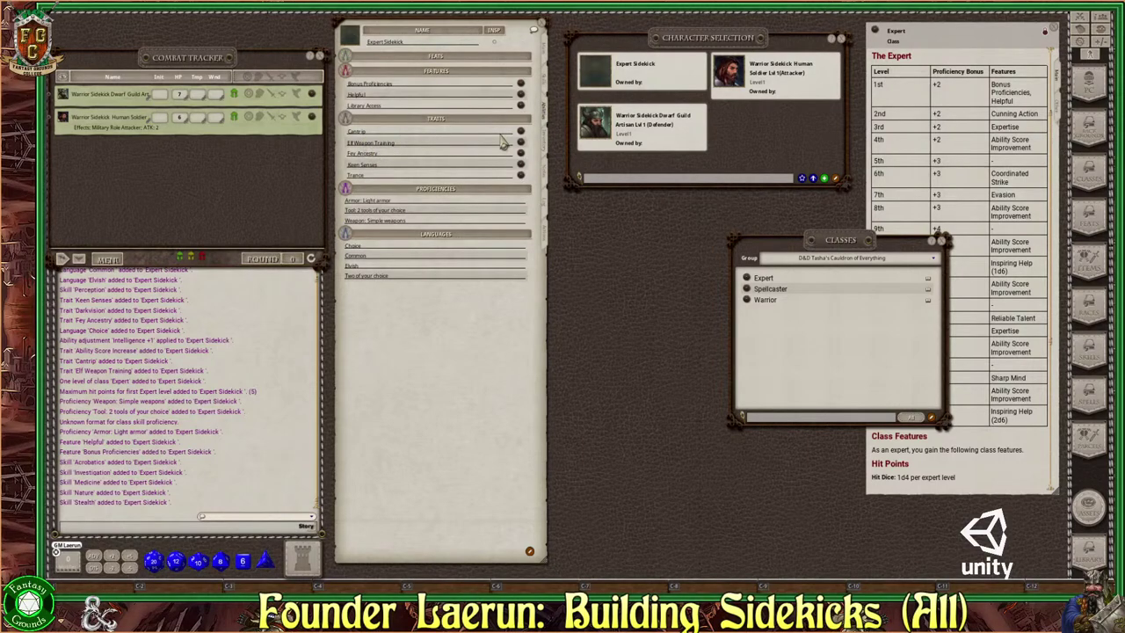
{"action": "left_click", "coordinate": [521, 132]}
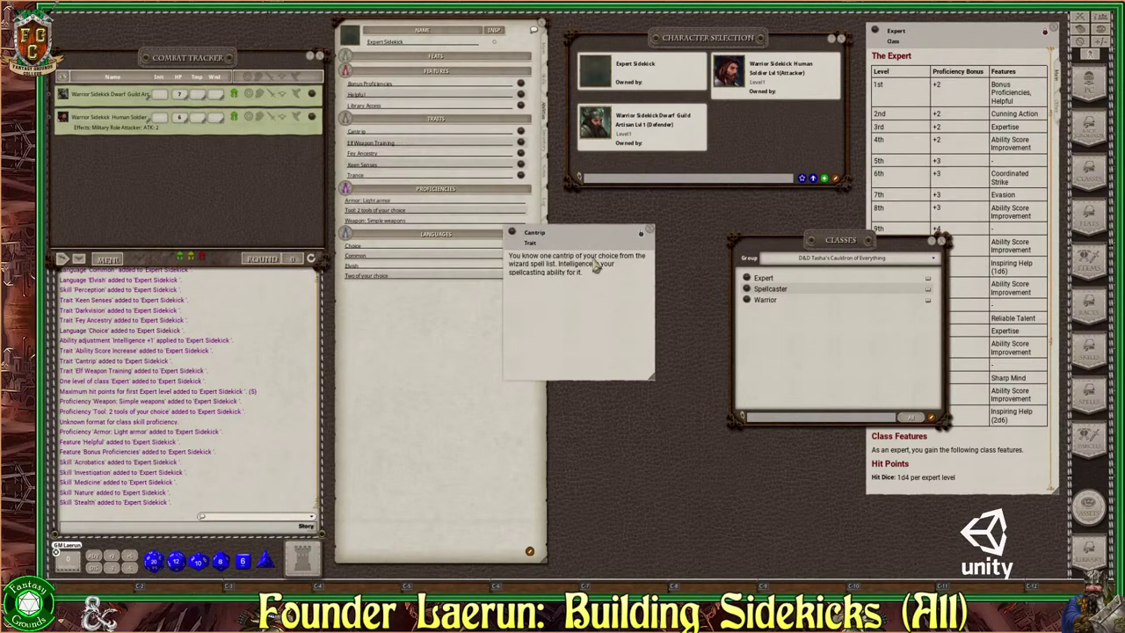
{"action": "left_click_drag", "start_coordinate": [577, 246], "coordinate": [686, 220]}
{"action": "left_click", "coordinate": [545, 242]}
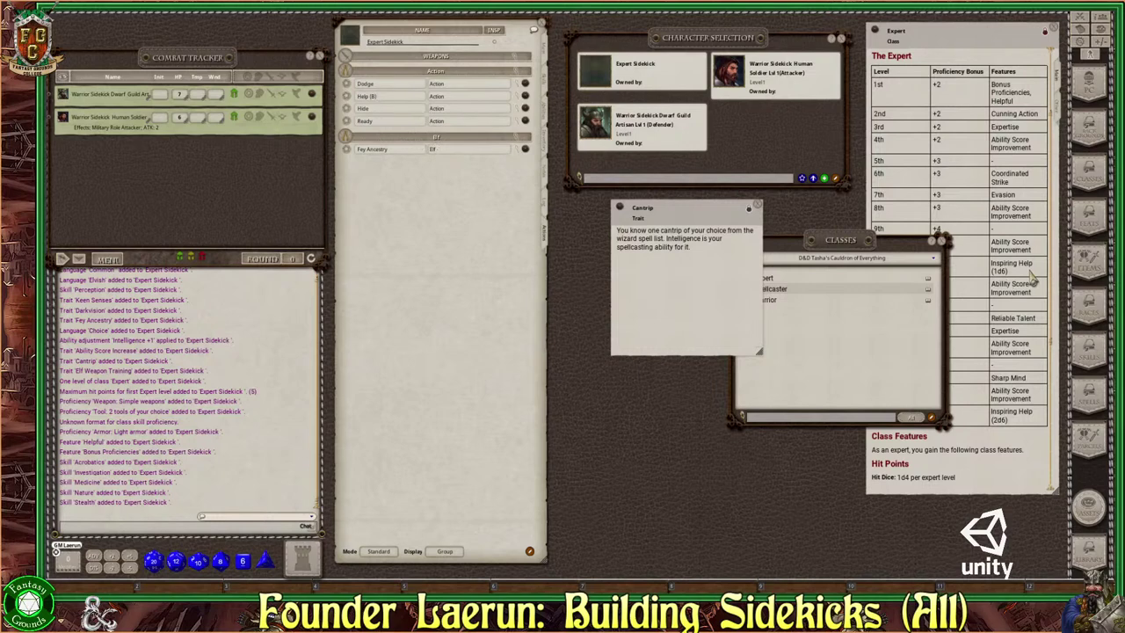
Step: Open the spell list next to the sheet, browse its entries and filter it to level 0 spells
{"action": "left_click", "coordinate": [1088, 396]}
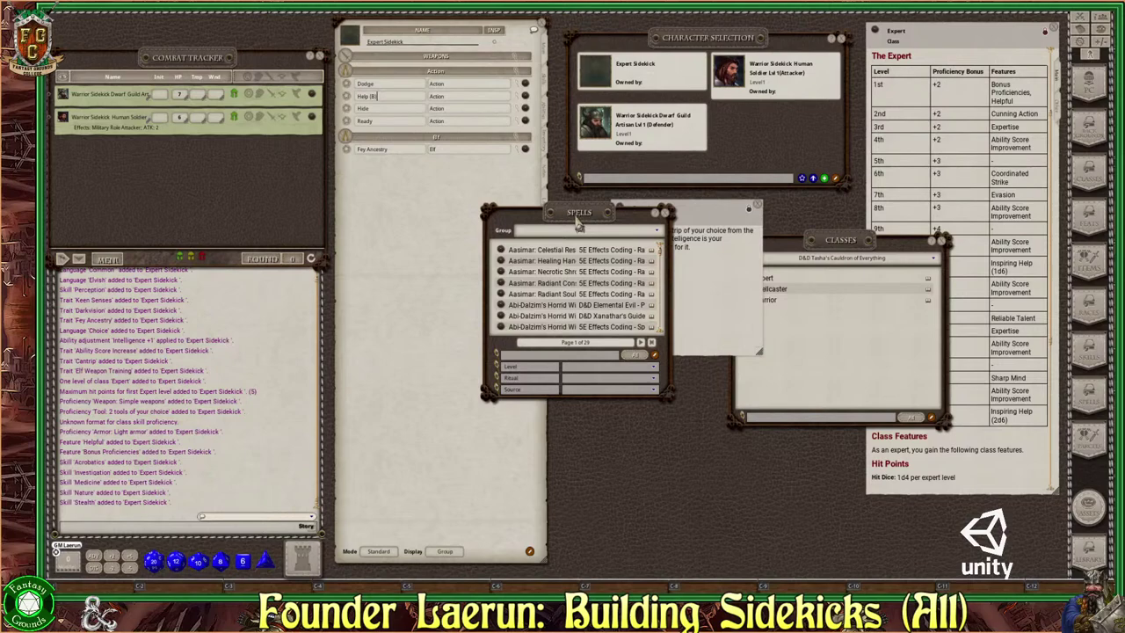
{"action": "left_click_drag", "start_coordinate": [577, 223], "coordinate": [663, 179]}
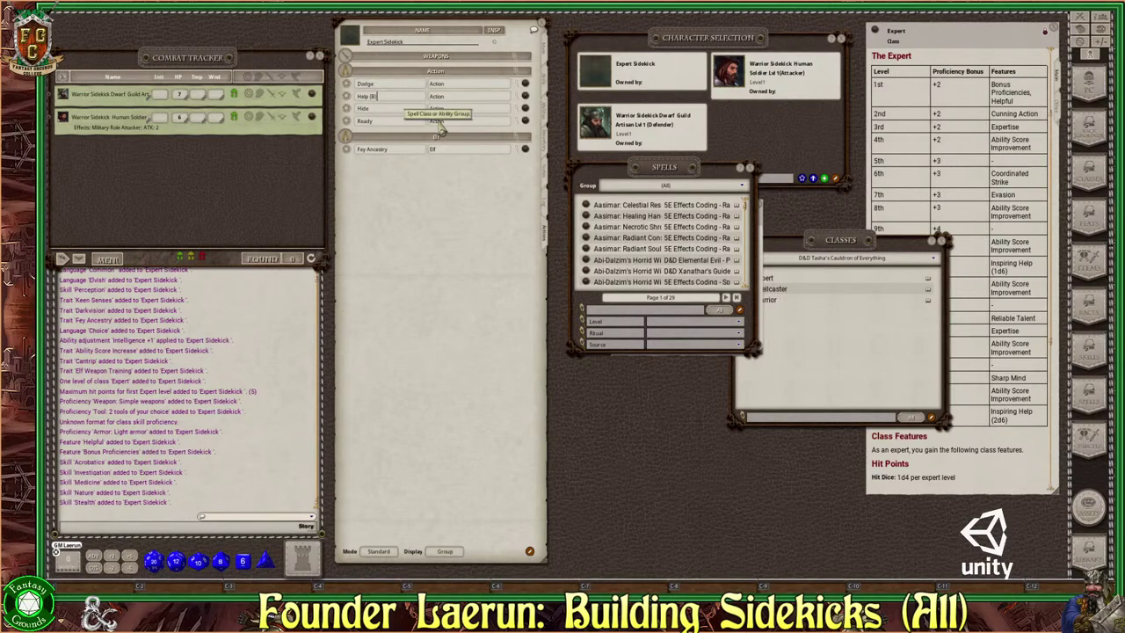
{"action": "scroll", "coordinate": [692, 255], "scroll_direction": "down", "scroll_amount": 3}
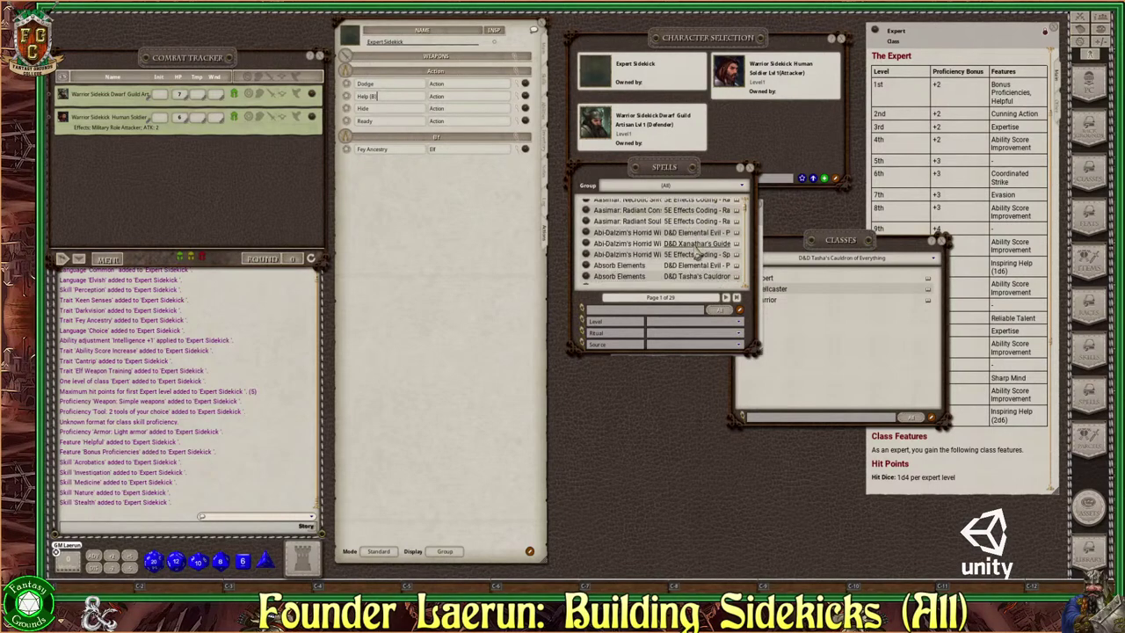
{"action": "scroll", "coordinate": [698, 253], "scroll_direction": "down", "scroll_amount": 10}
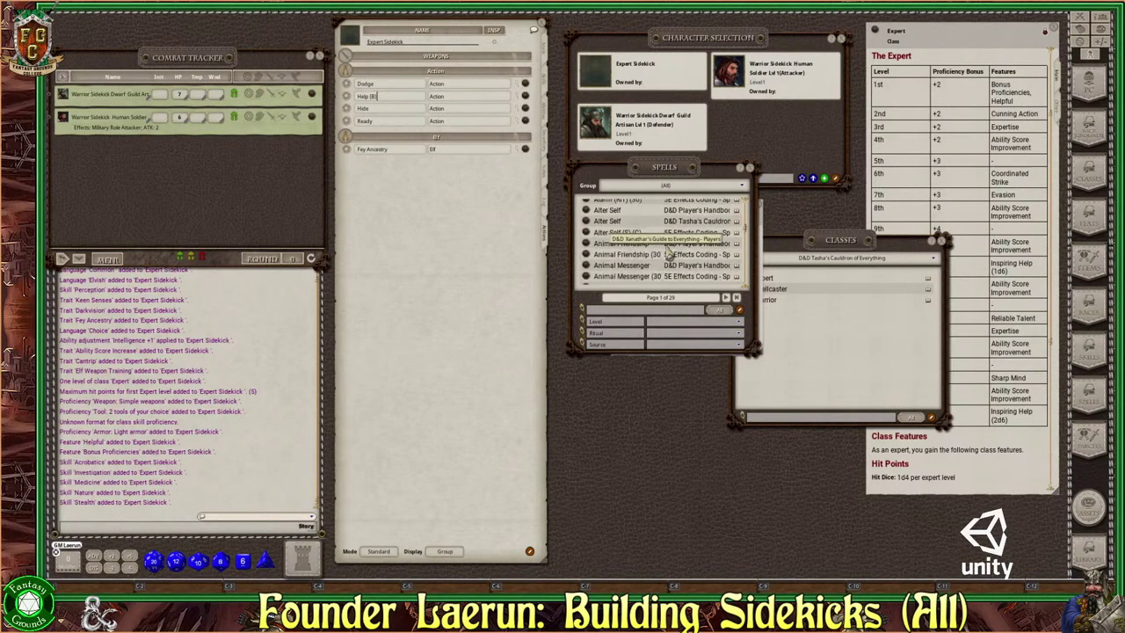
{"action": "scroll", "coordinate": [670, 251], "scroll_direction": "up", "scroll_amount": 5}
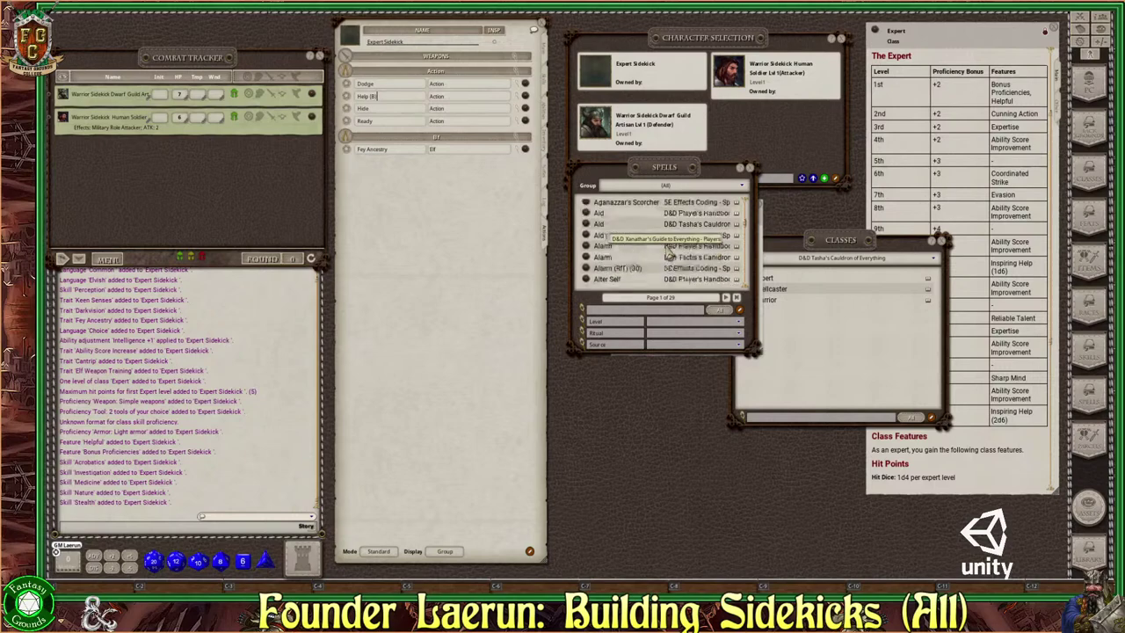
{"action": "scroll", "coordinate": [669, 251], "scroll_direction": "up", "scroll_amount": 3}
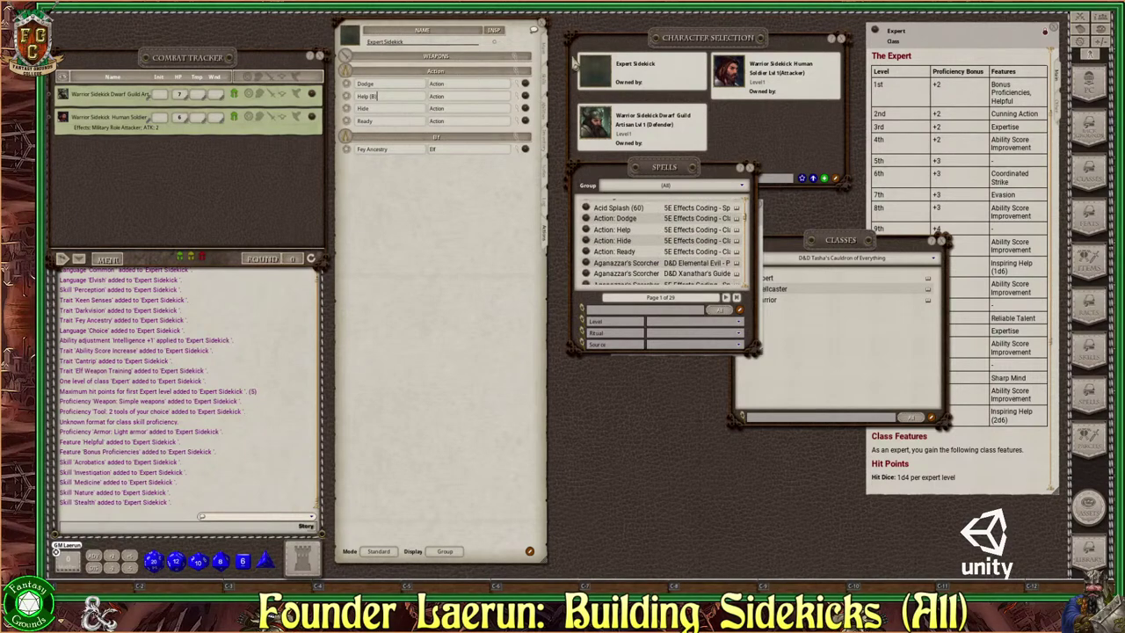
{"action": "scroll", "coordinate": [678, 242], "scroll_direction": "up", "scroll_amount": 3}
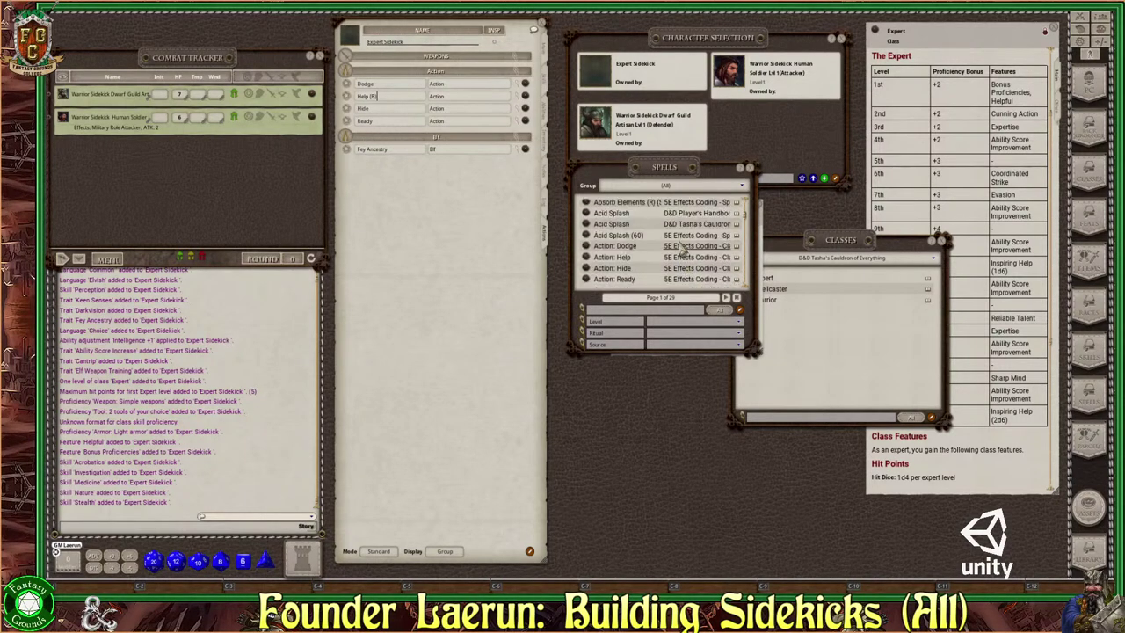
{"action": "scroll", "coordinate": [681, 249], "scroll_direction": "up", "scroll_amount": 5}
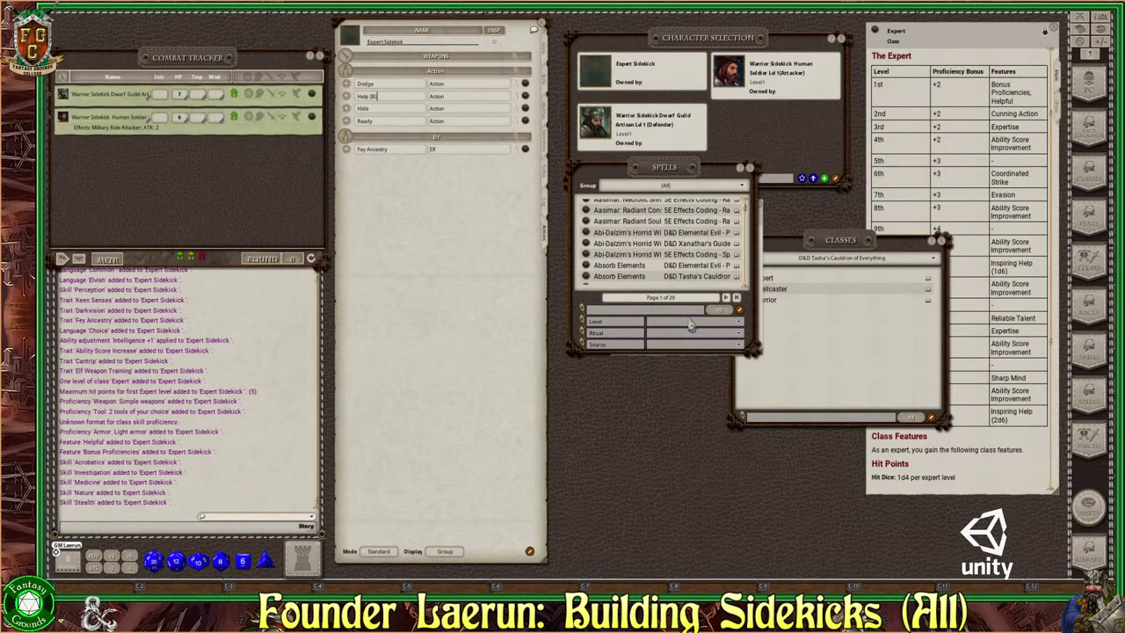
{"action": "left_click", "coordinate": [738, 325]}
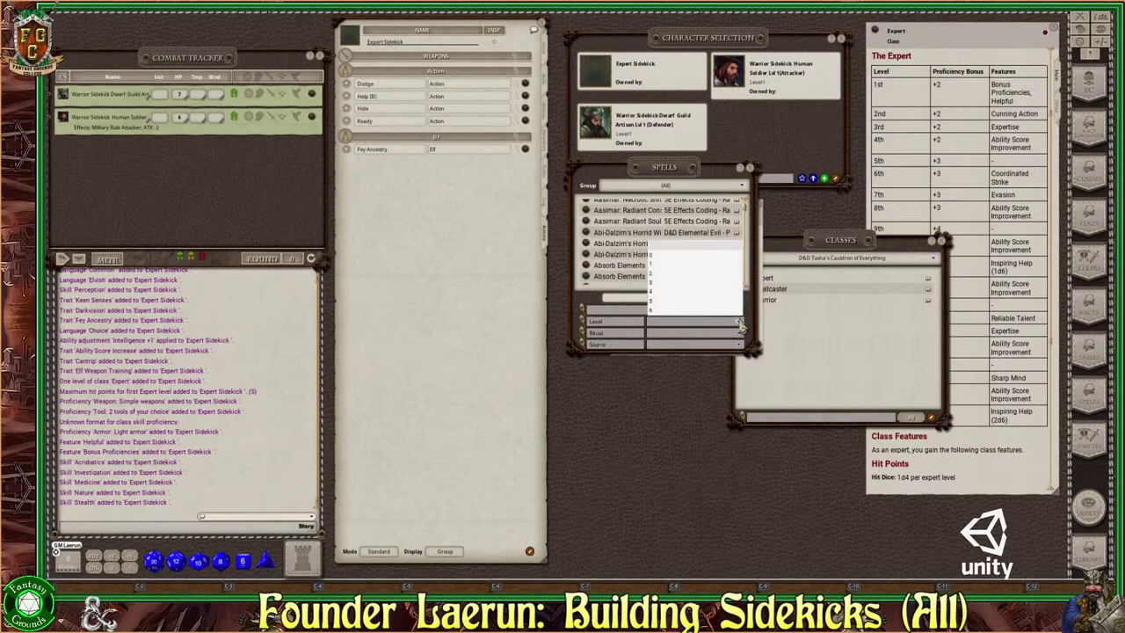
{"action": "left_click", "coordinate": [653, 264]}
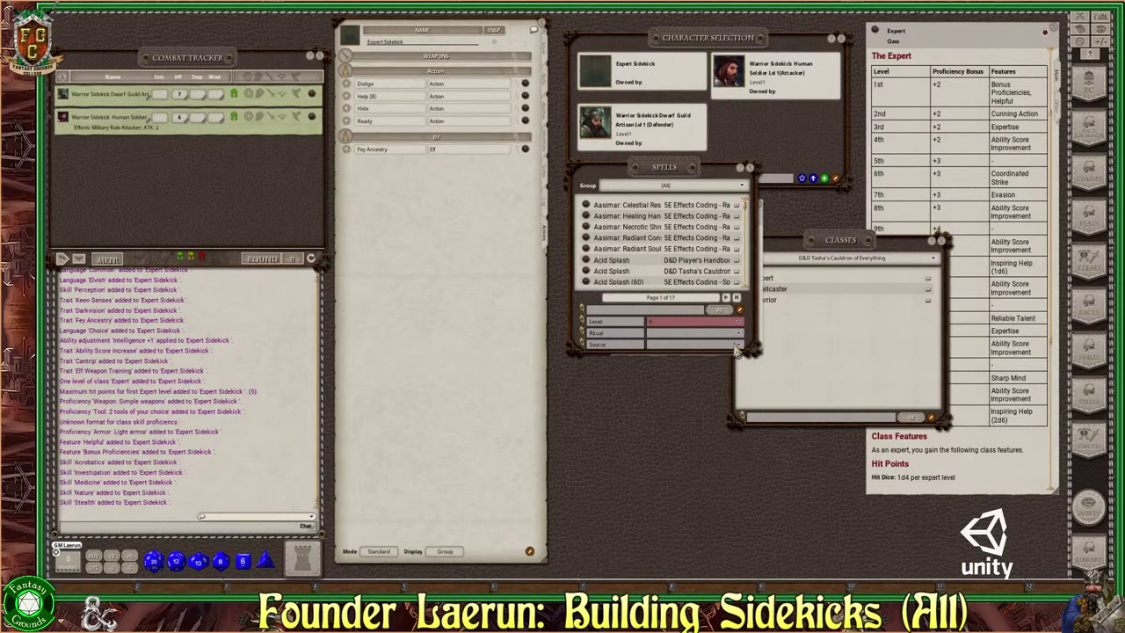
Step: Narrow the spell list to the Wizard source and the "5E Effects Coding - Spells" group
{"action": "left_click", "coordinate": [737, 350]}
{"action": "left_click_drag", "start_coordinate": [745, 277], "coordinate": [747, 343]}
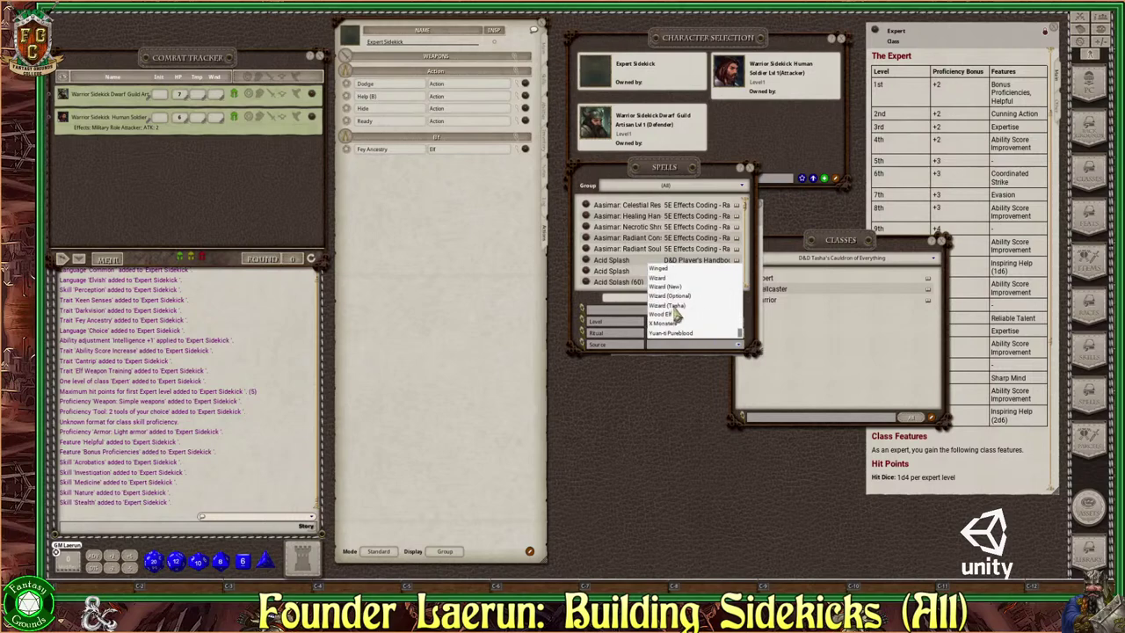
{"action": "left_click", "coordinate": [663, 279]}
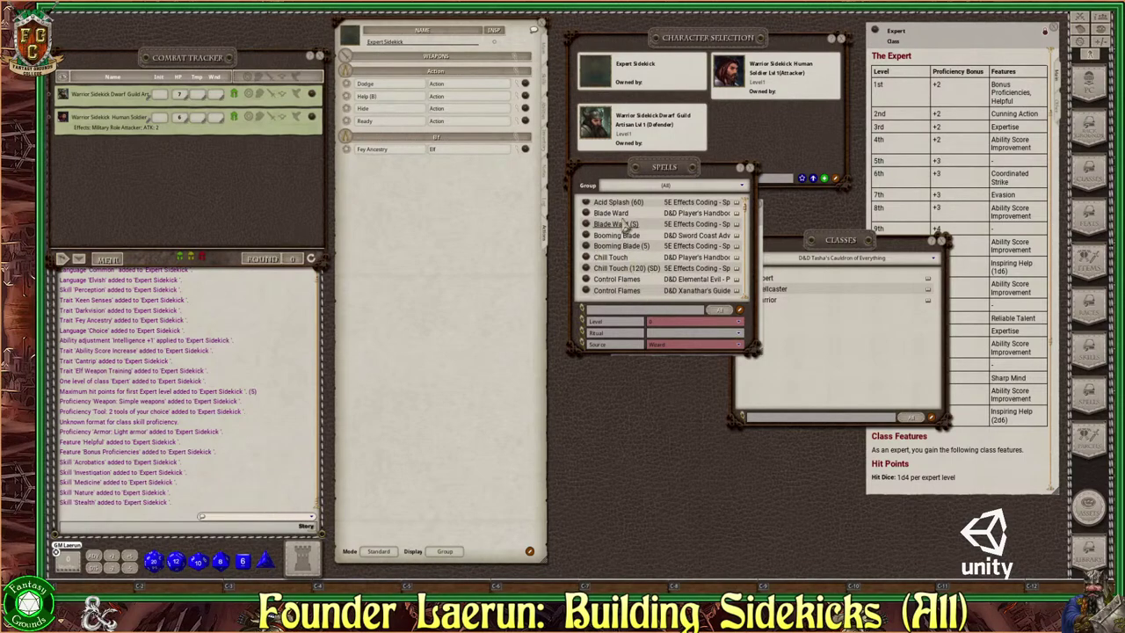
{"action": "left_click", "coordinate": [716, 186]}
{"action": "scroll", "coordinate": [695, 211], "scroll_direction": "down", "scroll_amount": 2}
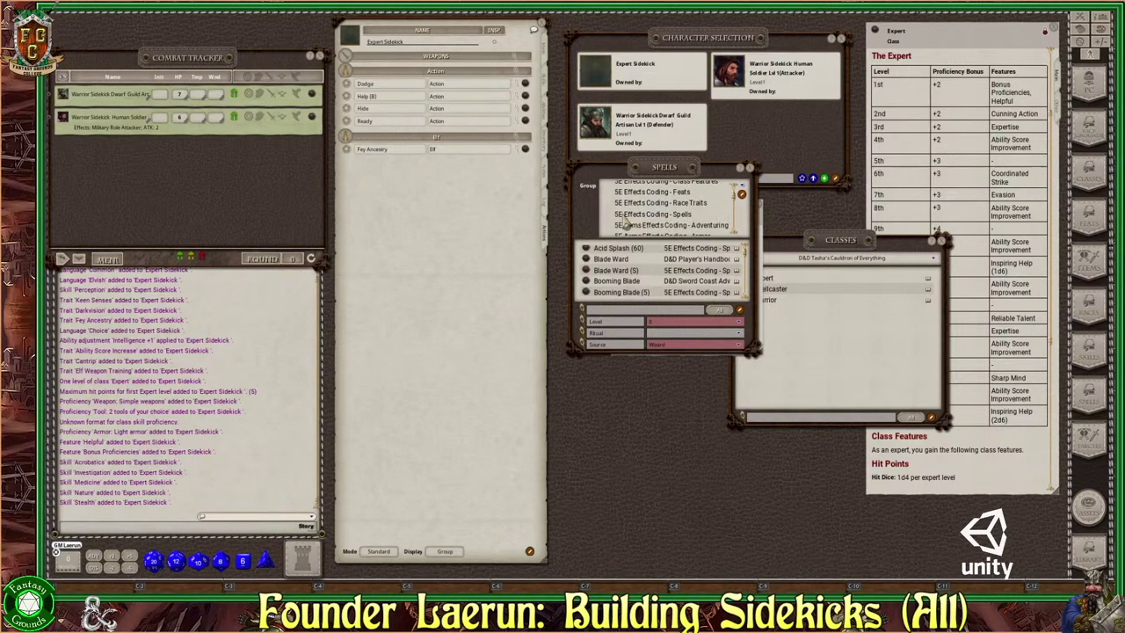
{"action": "left_click", "coordinate": [680, 216]}
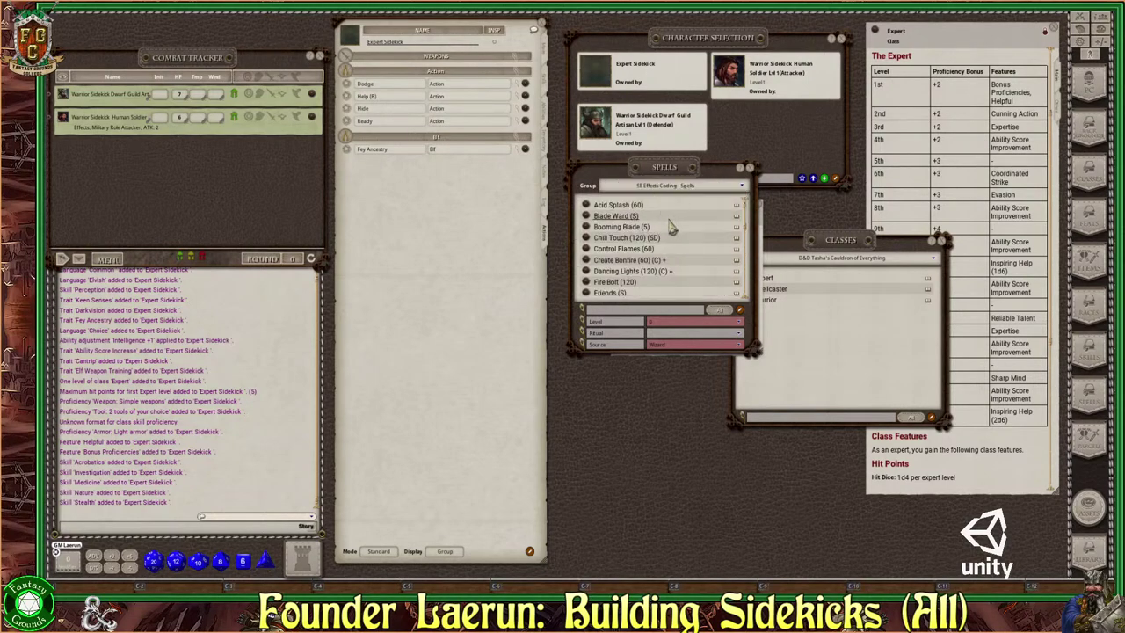
Step: Enlarge the spell list to show every wizard cantrip, add Mage Hand (30) to the sidekick's Elf power group and close the list
{"action": "scroll", "coordinate": [670, 228], "scroll_direction": "down", "scroll_amount": 1}
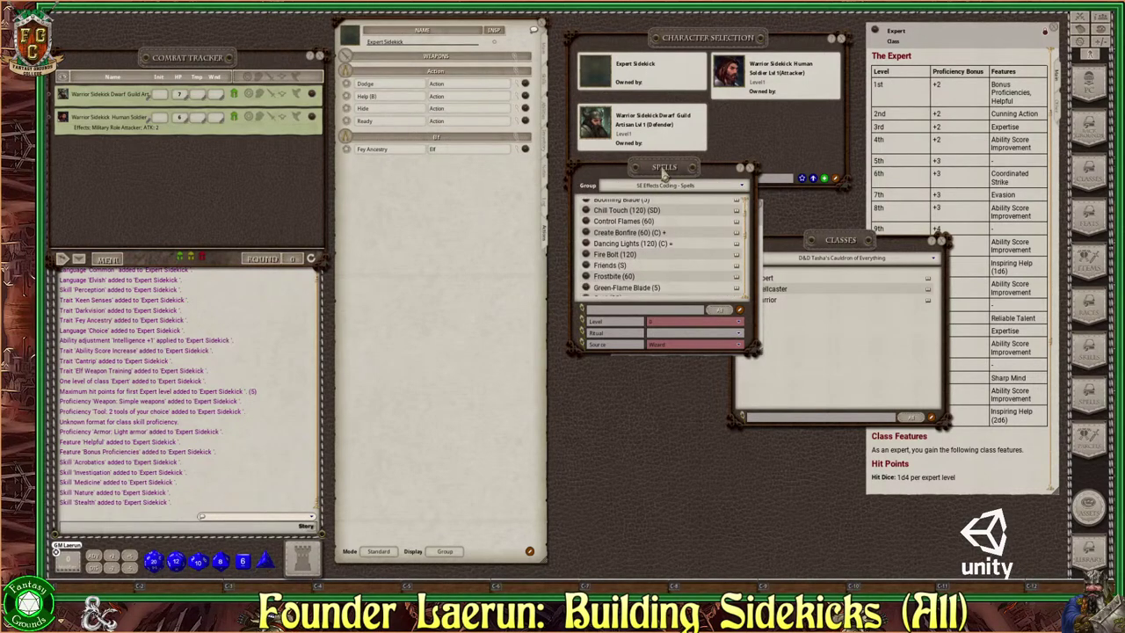
{"action": "left_click_drag", "start_coordinate": [664, 173], "coordinate": [678, 66]}
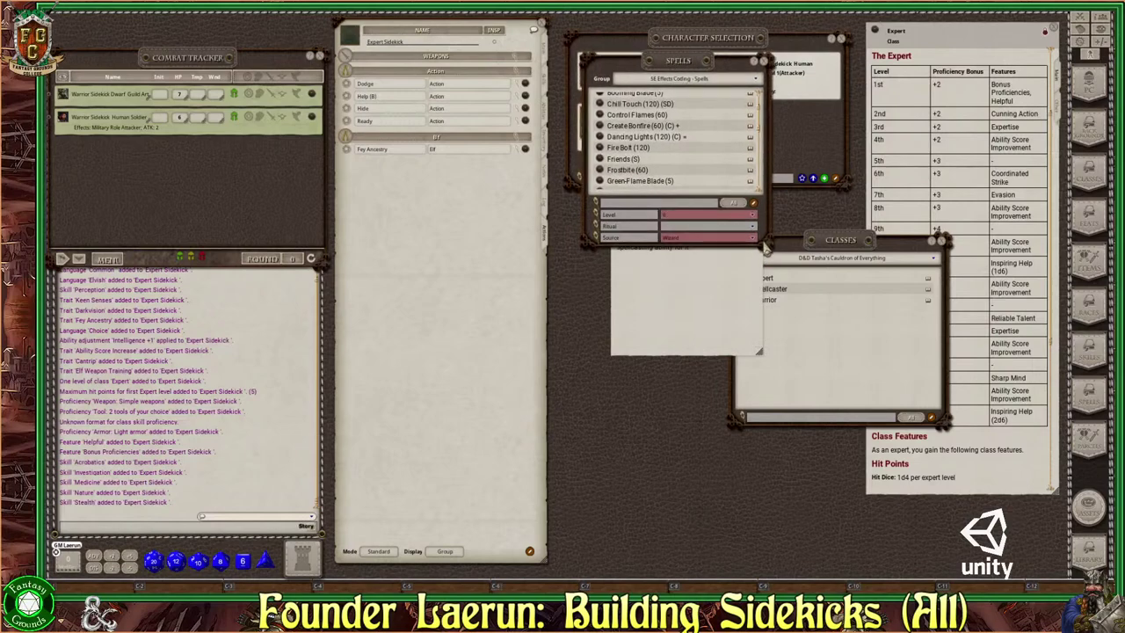
{"action": "left_click_drag", "start_coordinate": [767, 246], "coordinate": [807, 466]}
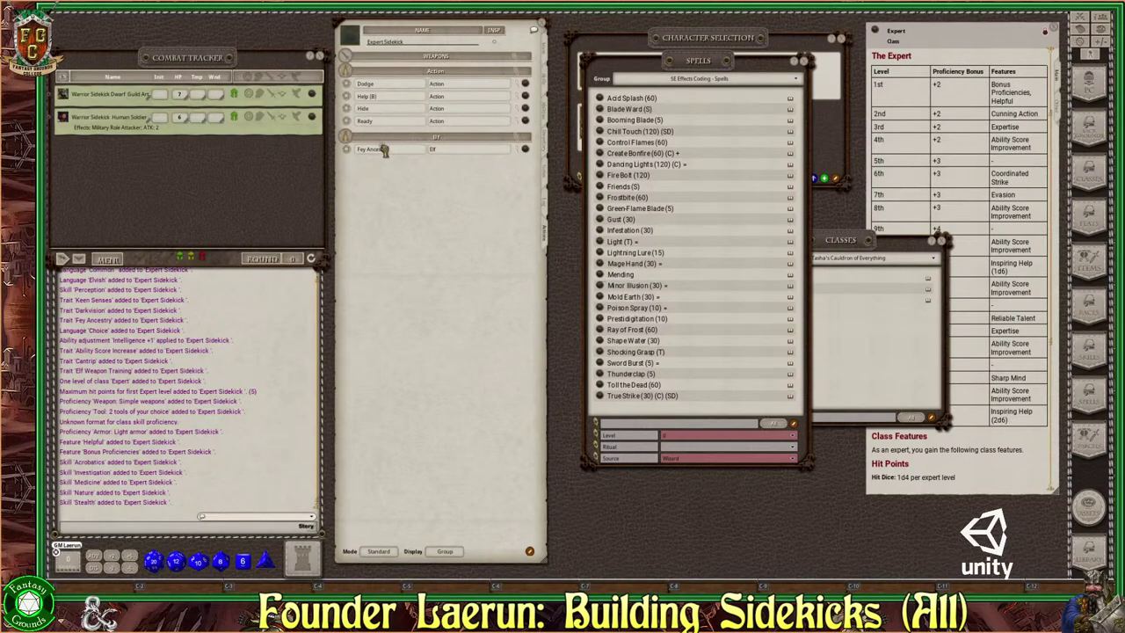
{"action": "left_click_drag", "start_coordinate": [384, 154], "coordinate": [386, 161]}
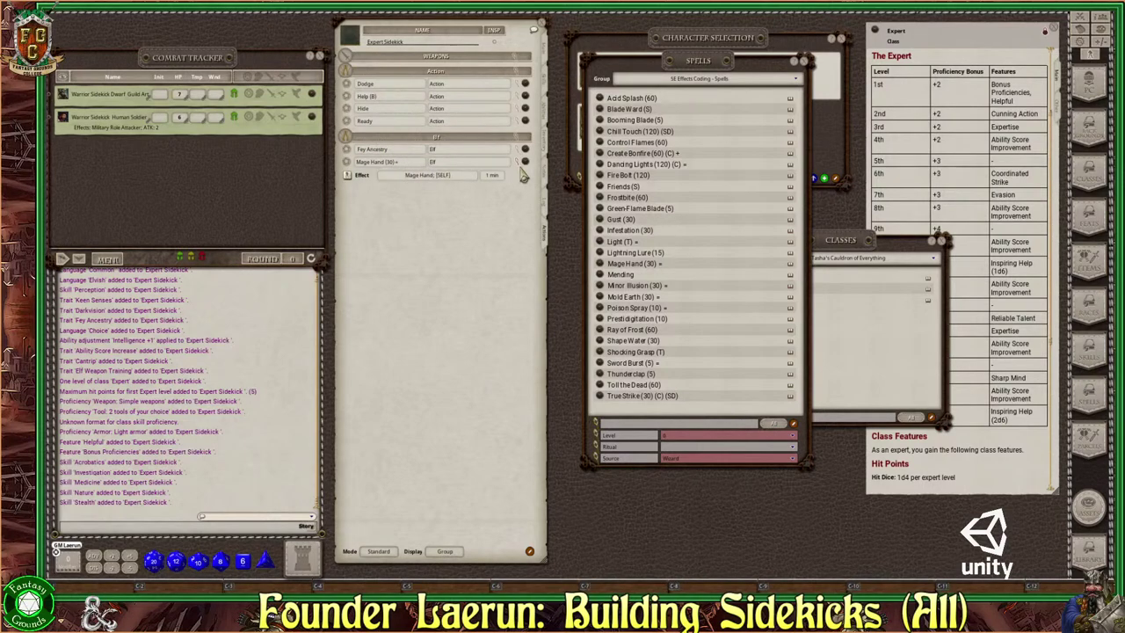
{"action": "left_click", "coordinate": [800, 61]}
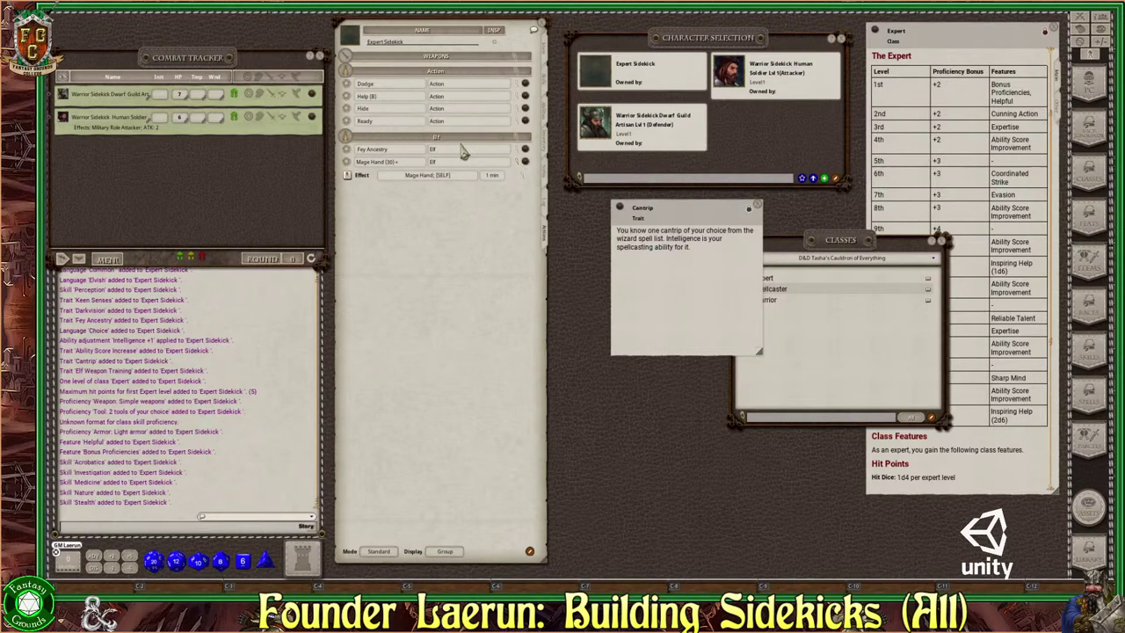
Step: Check the spellcasting ability in the Elf power group's settings against the Cantrip trait, and close both windows
{"action": "left_click", "coordinate": [518, 140]}
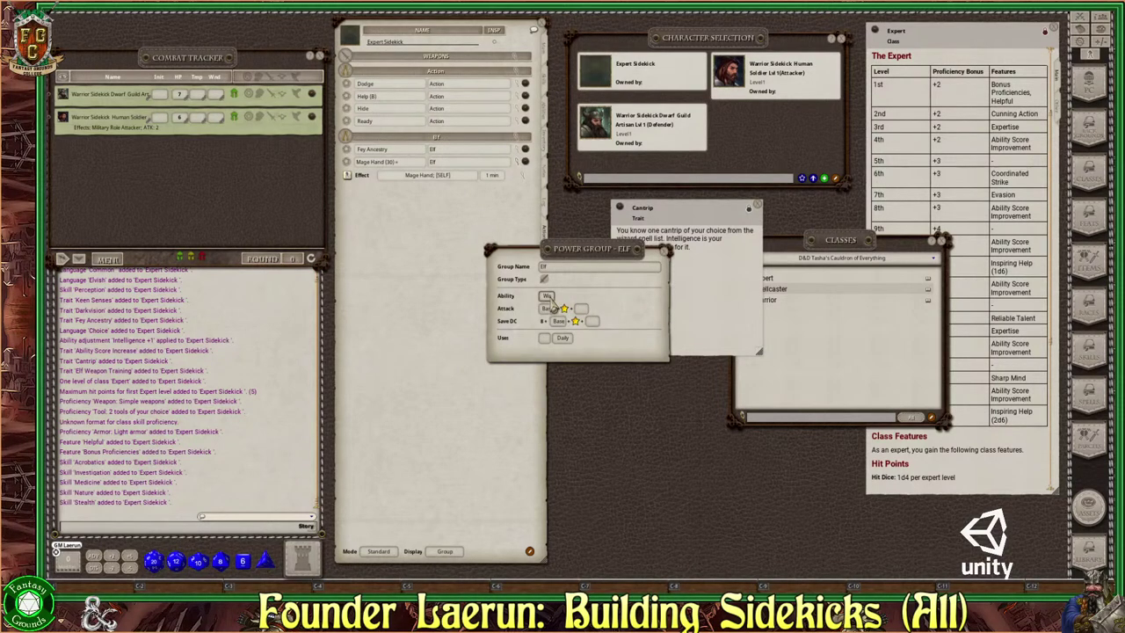
{"action": "left_click", "coordinate": [667, 251]}
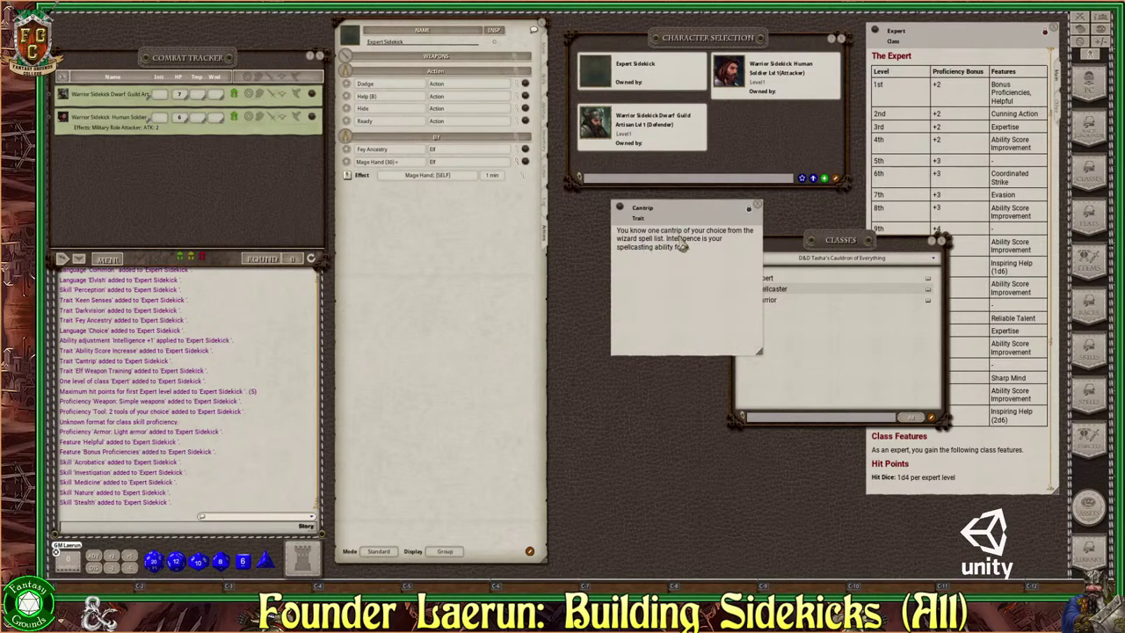
{"action": "left_click", "coordinate": [758, 204]}
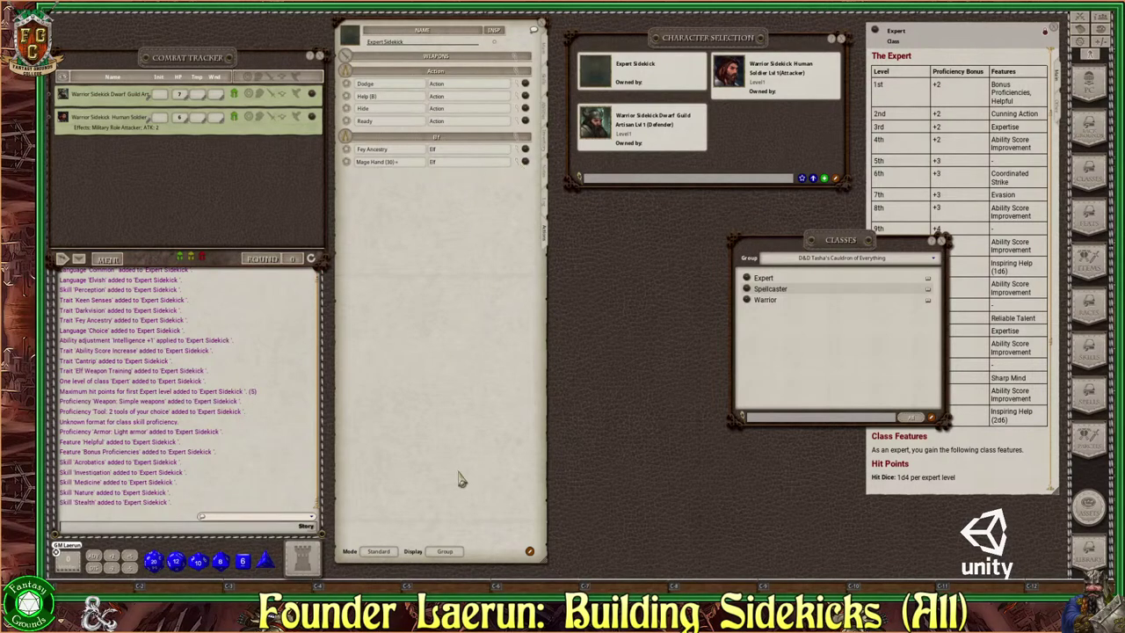
{"action": "key", "text": "ctrl"}
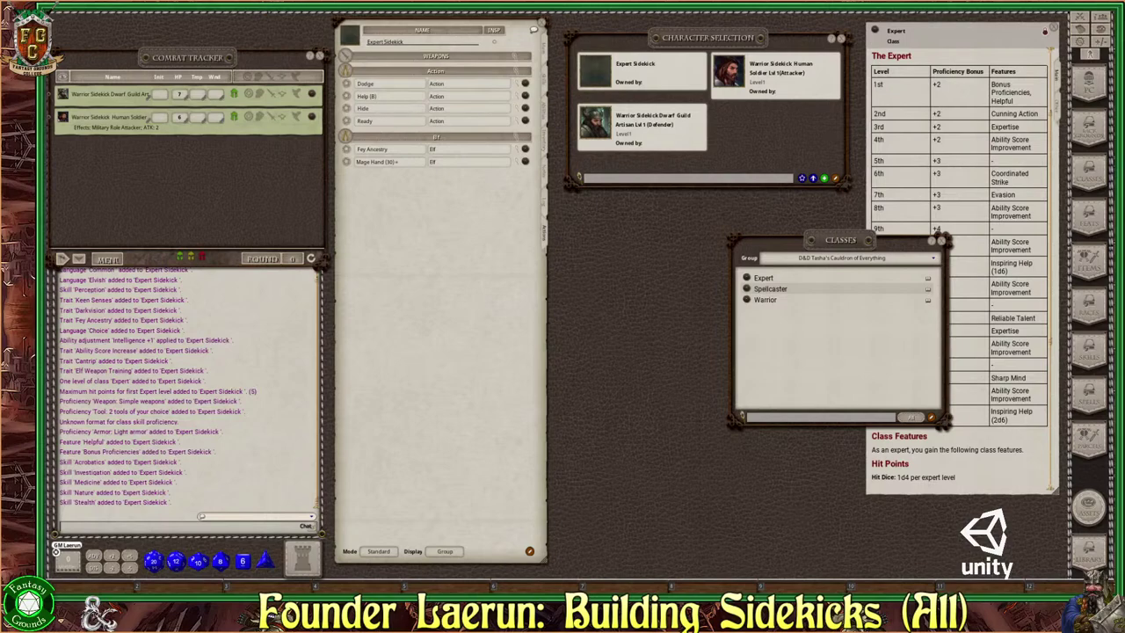
Step: Review the Bonus Proficiencies feature on the sidekick's list of features, traits and proficiencies, and close its window
{"action": "key", "text": "ctrl"}
{"action": "left_click", "coordinate": [543, 108]}
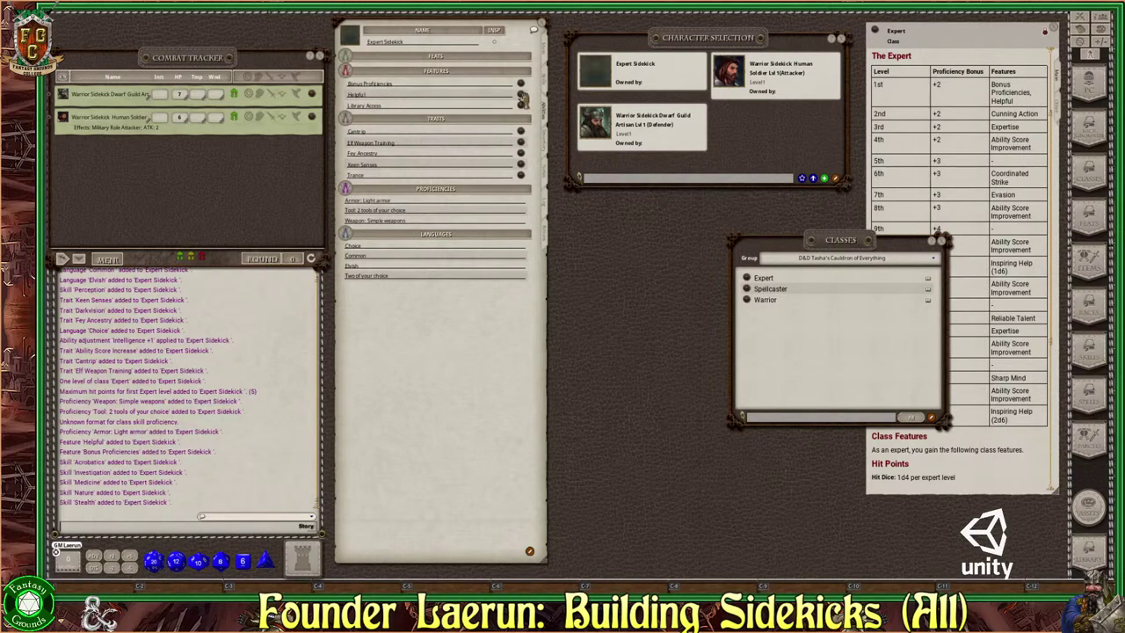
{"action": "left_click", "coordinate": [521, 89]}
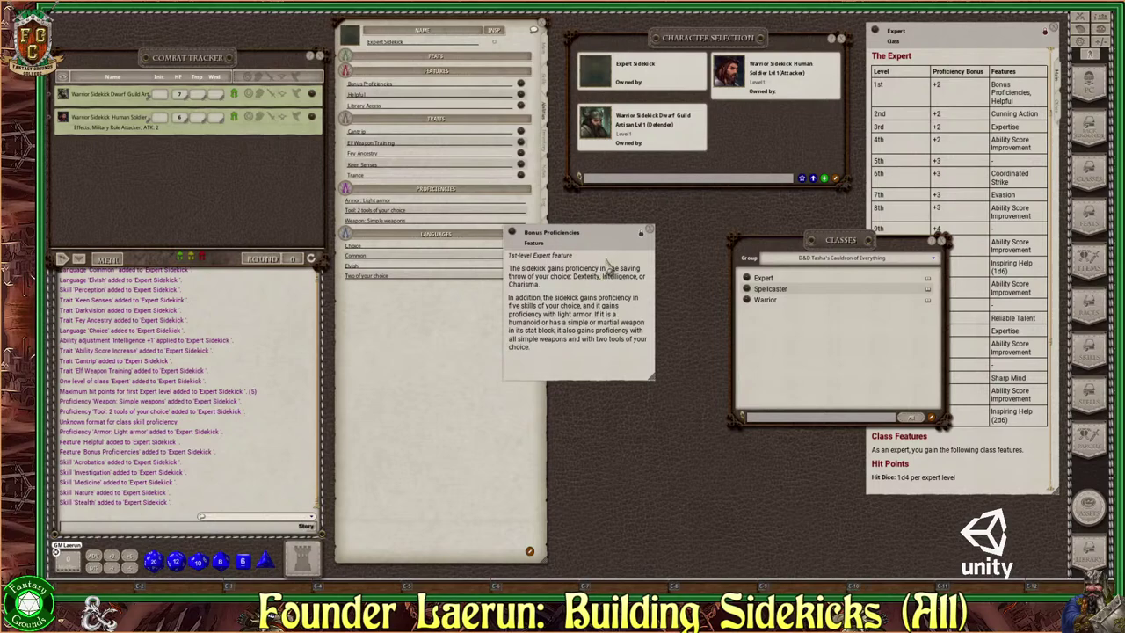
{"action": "left_click", "coordinate": [650, 233]}
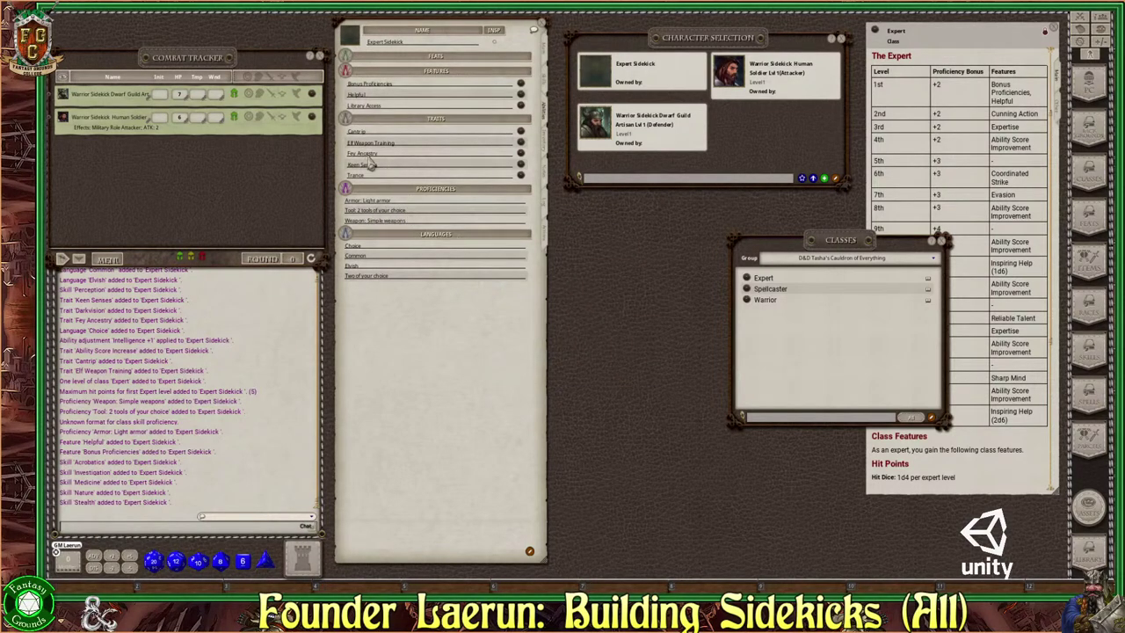
Step: Add shortsword, shortbow, longsword and longbow to the sidekick's simple weapons proficiency, using the Elf Weapon Training trait as reference
{"action": "left_click", "coordinate": [520, 142]}
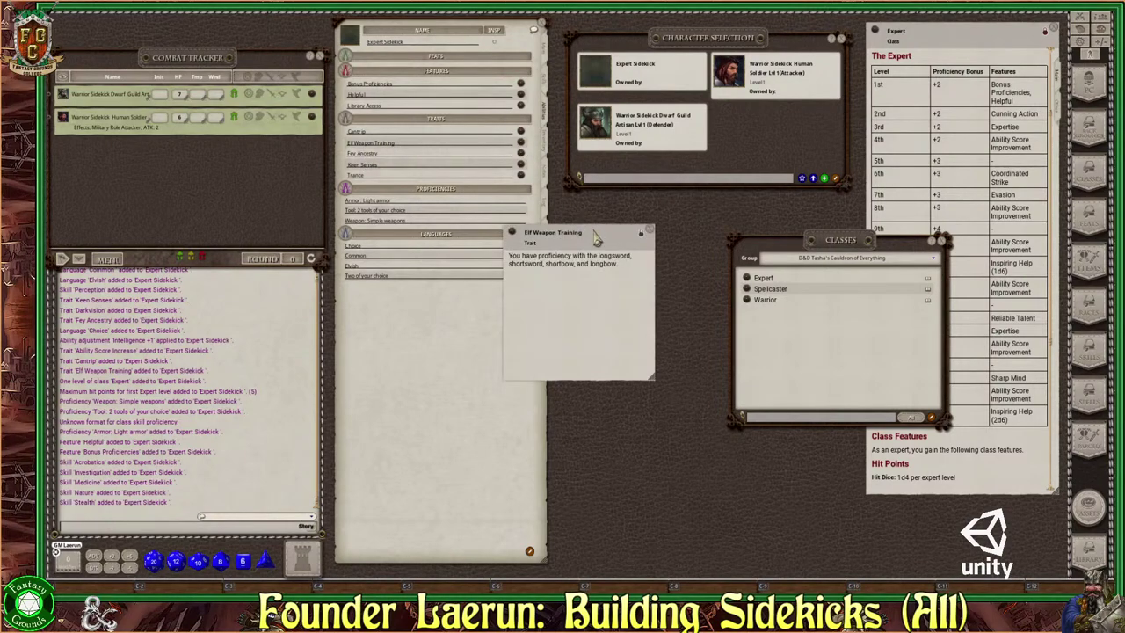
{"action": "left_click_drag", "start_coordinate": [594, 239], "coordinate": [629, 165]}
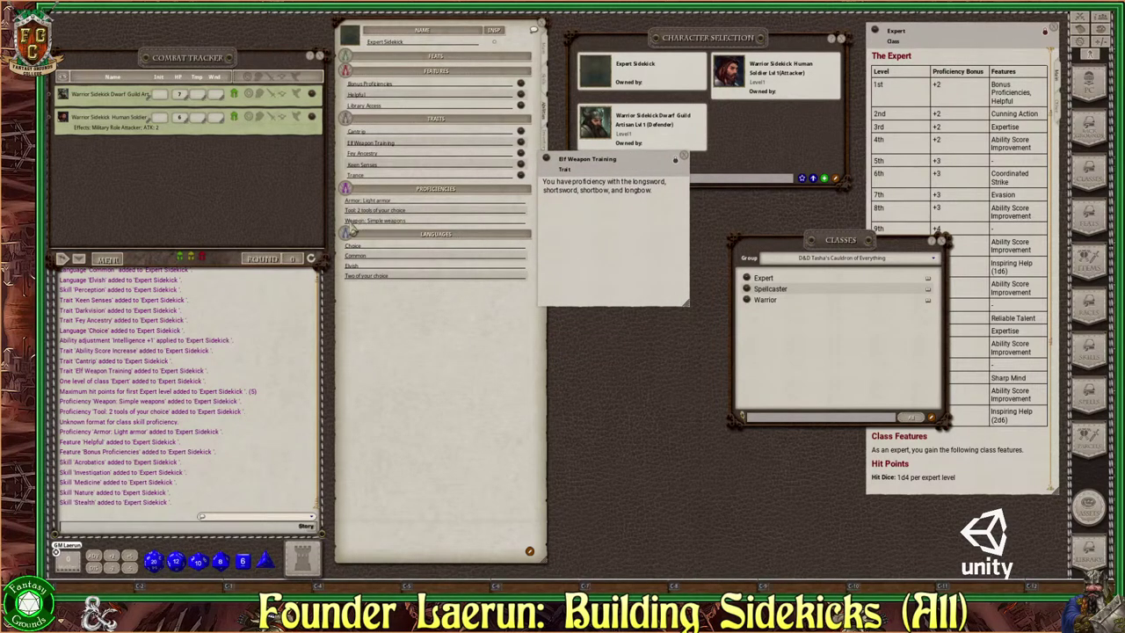
{"action": "left_click", "coordinate": [411, 222]}
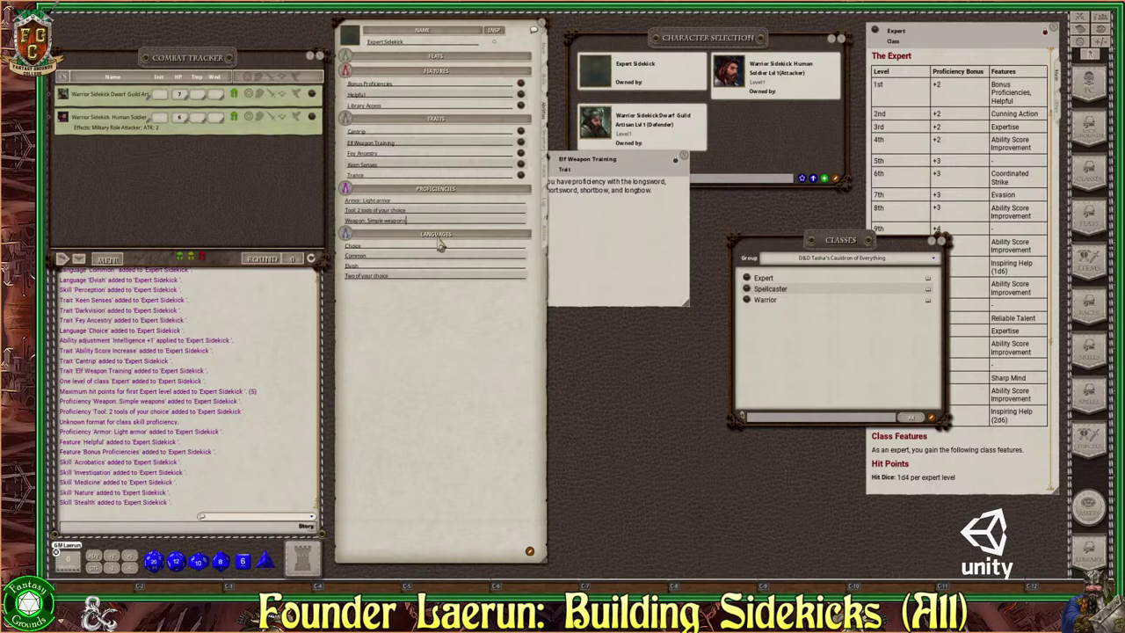
{"action": "key", "text": "ctrl"}
{"action": "key", "text": "ctrl"}
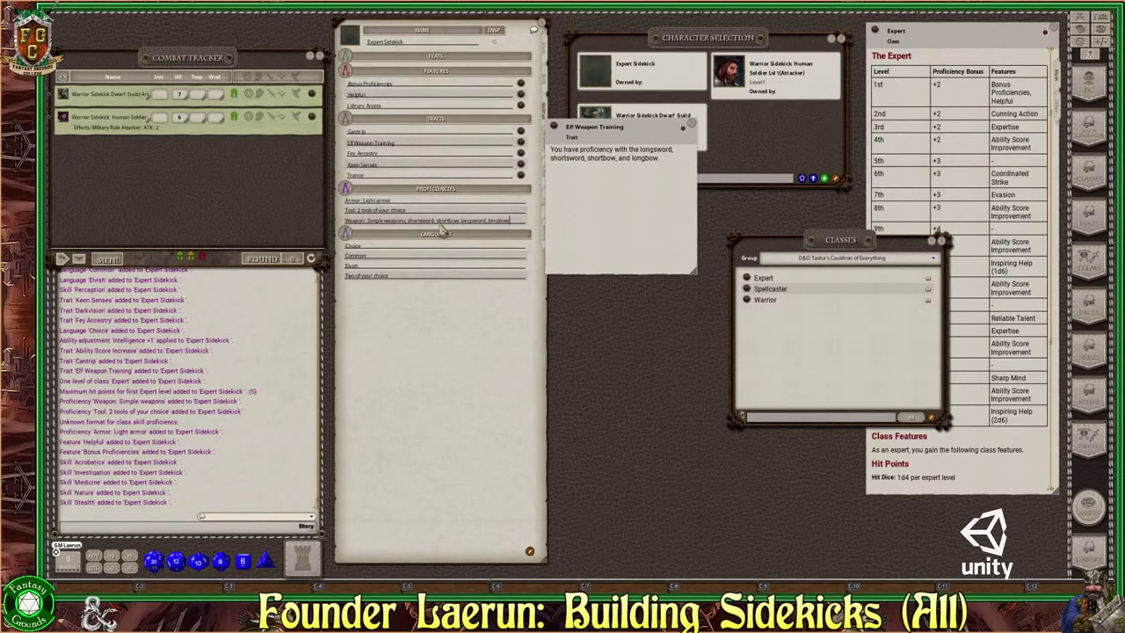
{"action": "left_click_drag", "start_coordinate": [566, 221], "coordinate": [572, 289]}
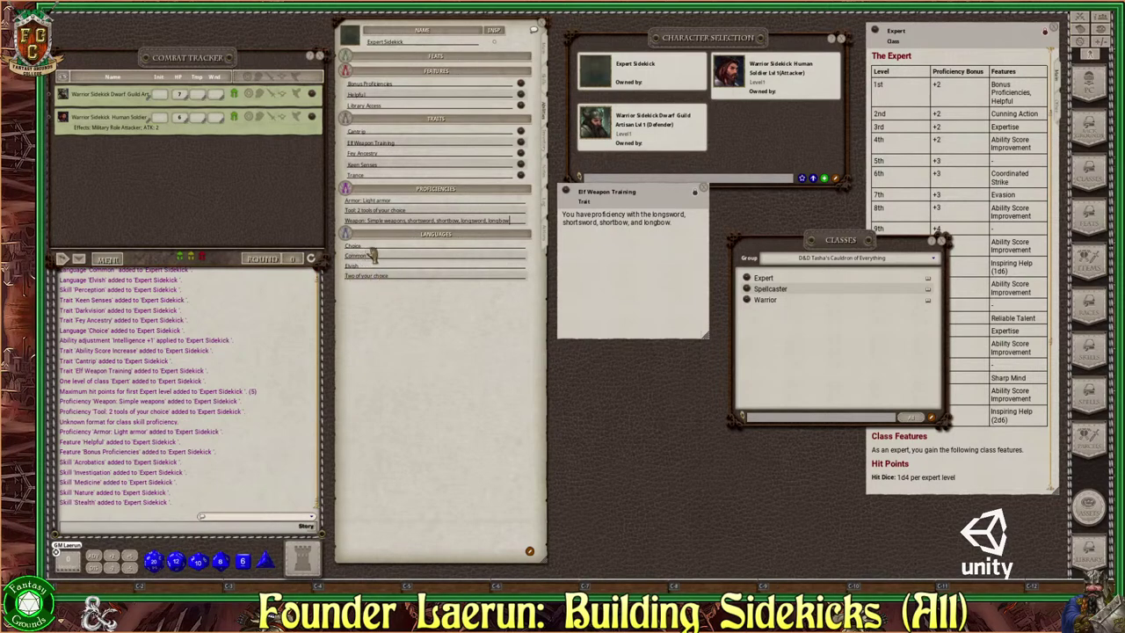
Step: Replace the "Choice" placeholder in the sidekick's languages with Infernal
{"action": "left_click", "coordinate": [368, 246]}
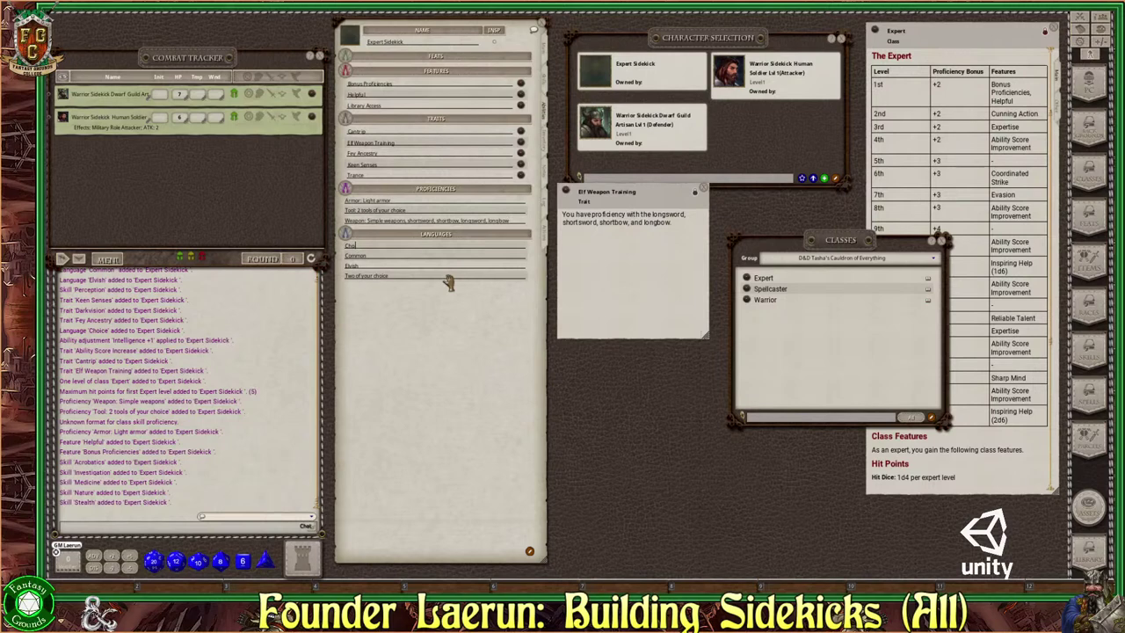
{"action": "key", "text": "ctrl"}
{"action": "type", "text": "Al"}
{"action": "key", "text": "ctrl"}
{"action": "type", "text": "In"}
Step: Replace the "Two of your choice" placeholder in the sidekick's languages with Abyssal
{"action": "left_click", "coordinate": [415, 277]}
{"action": "key", "text": "ctrl"}
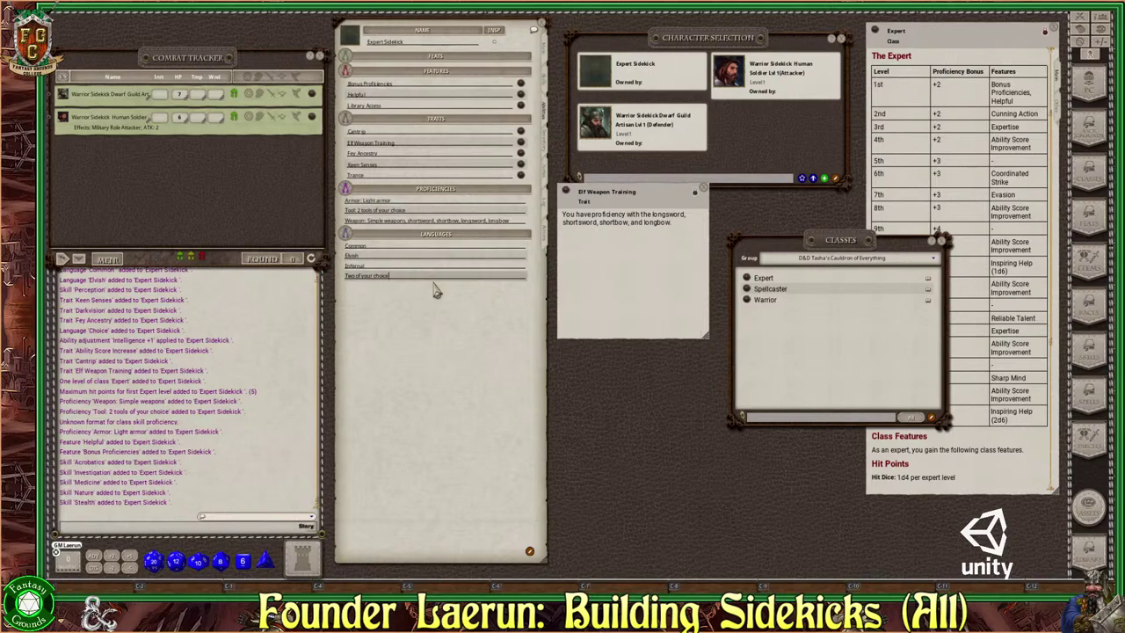
{"action": "key", "text": "BackSpace"}
{"action": "key", "text": "BackSpace"}
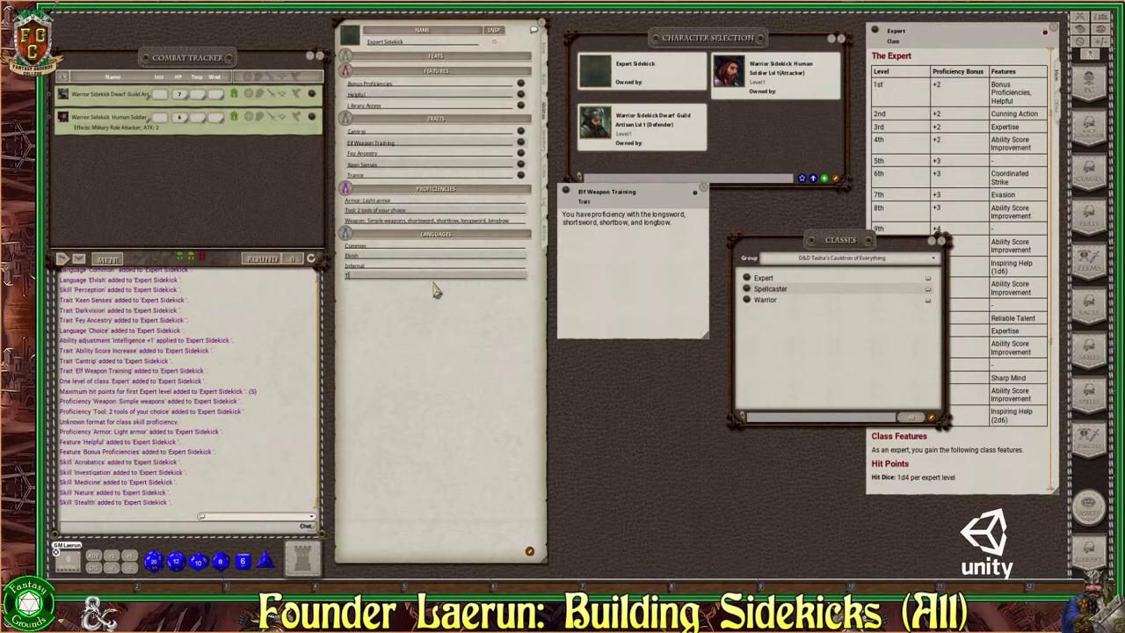
{"action": "type", "text": "Abyssal"}
{"action": "left_click", "coordinate": [350, 276]}
Step: Add Primordial to the sidekick's languages, compare with the chat's language list, and close the Elf Weapon Training window
{"action": "left_click", "coordinate": [312, 518]}
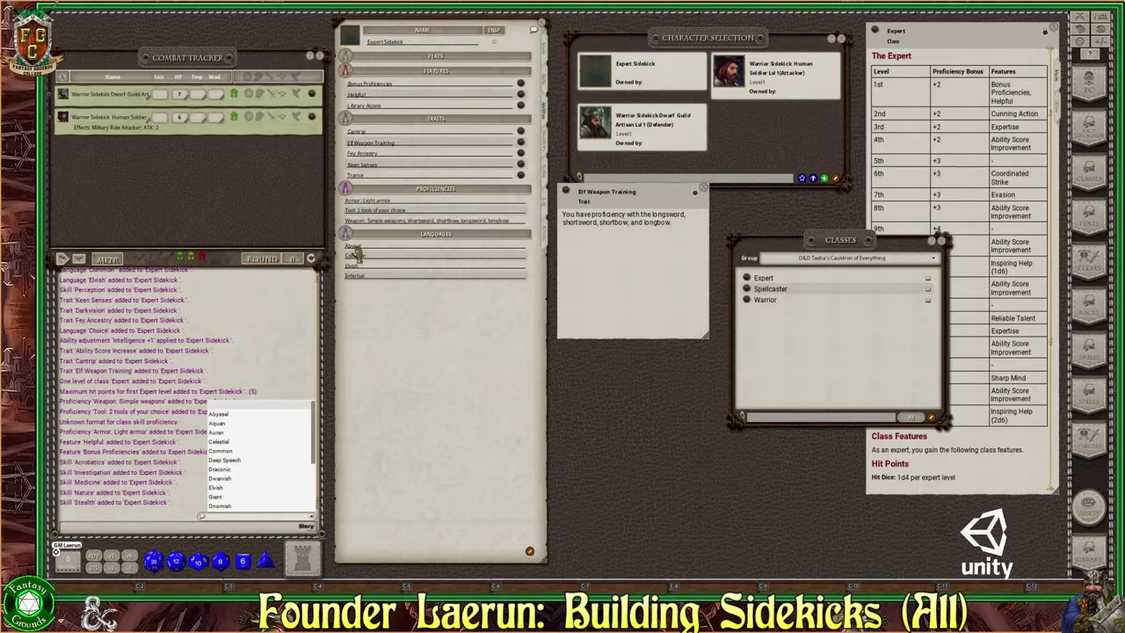
{"action": "left_click", "coordinate": [356, 254]}
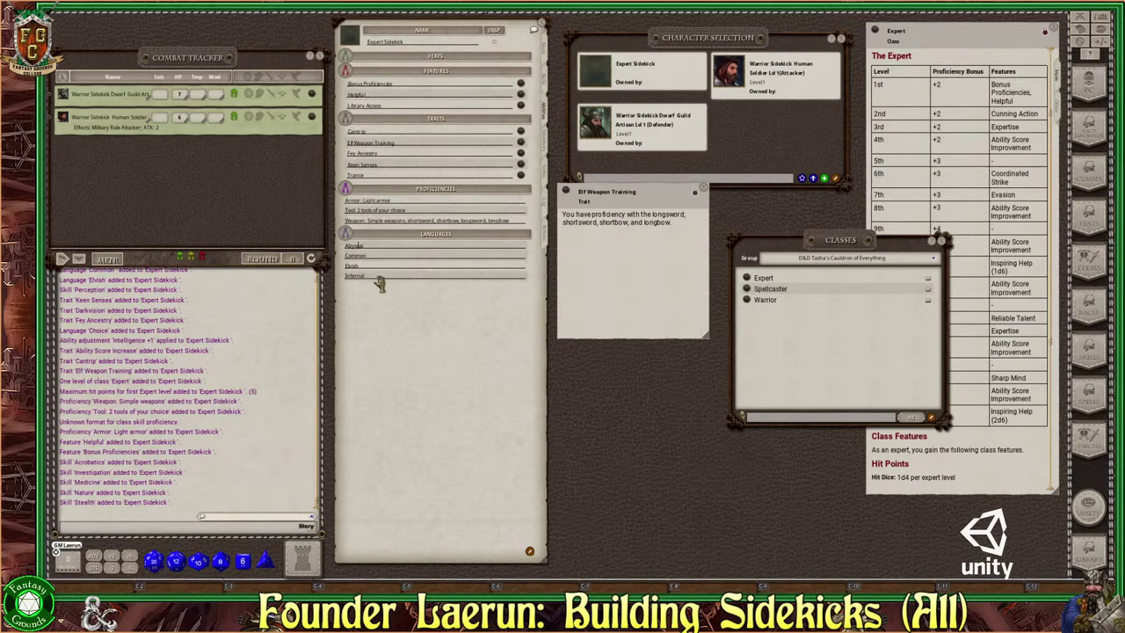
{"action": "key", "text": "Return"}
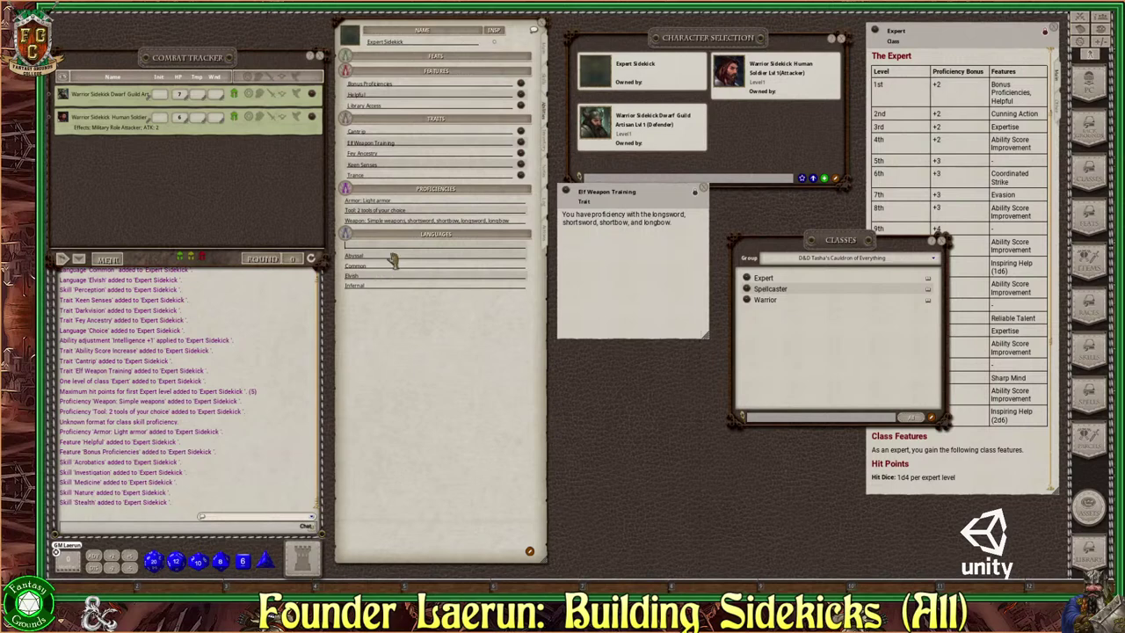
{"action": "type", "text": "D"}
{"action": "left_click", "coordinate": [315, 528]}
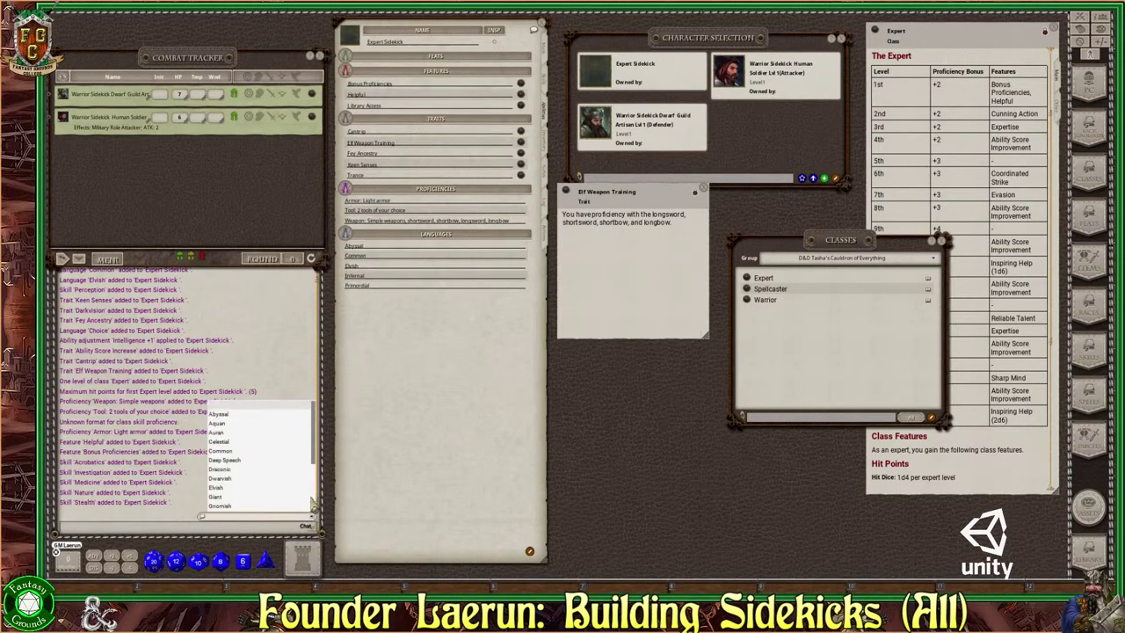
{"action": "left_click_drag", "start_coordinate": [318, 459], "coordinate": [316, 492]}
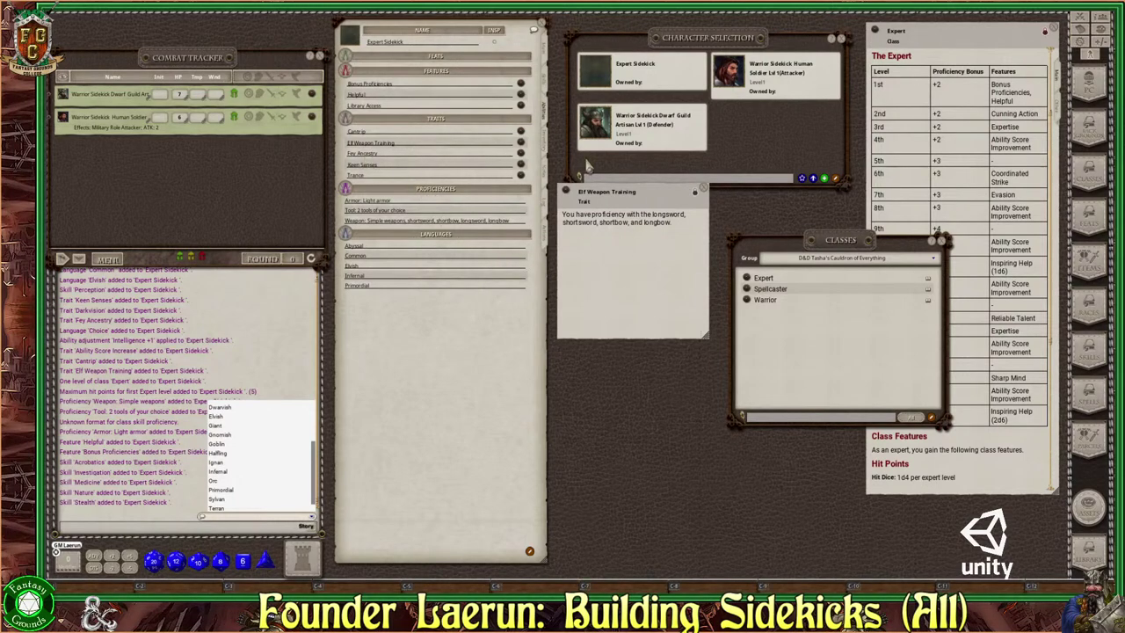
{"action": "left_click", "coordinate": [704, 193]}
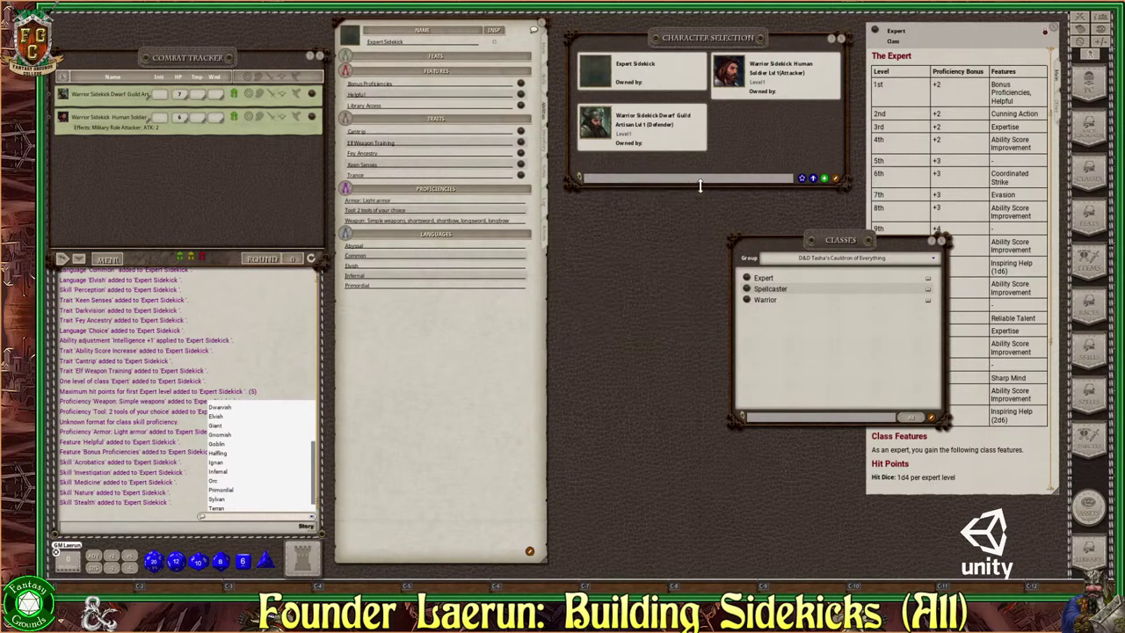
Step: Check the sidekick's actions and the descriptions of the Keen Senses and Trance traits, closing each trait window
{"action": "left_click", "coordinate": [546, 239]}
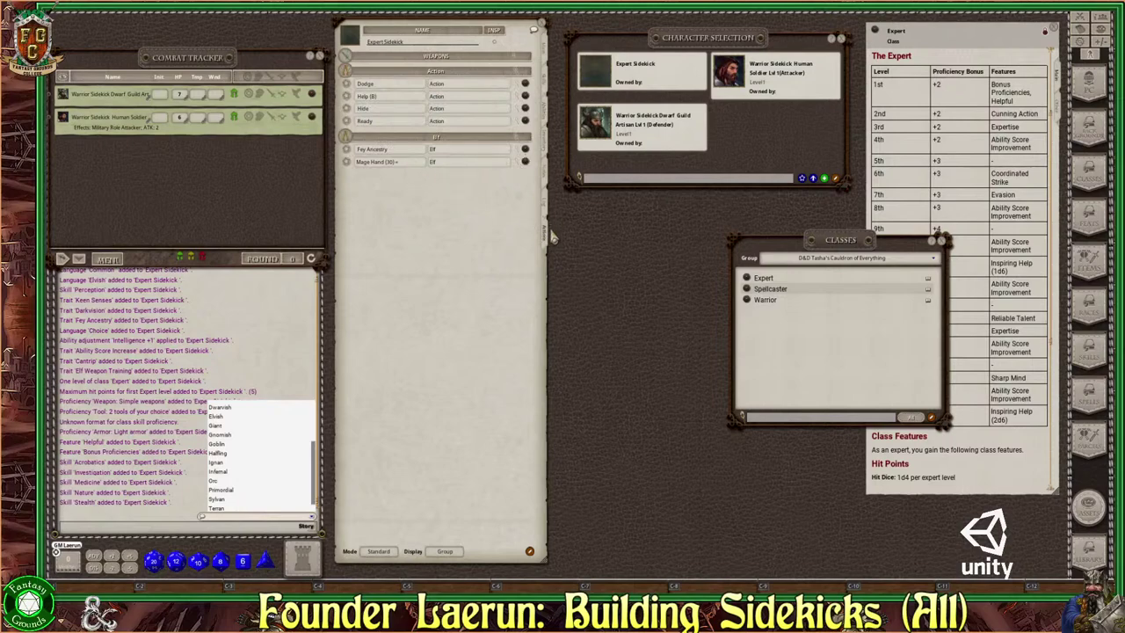
{"action": "left_click", "coordinate": [547, 106]}
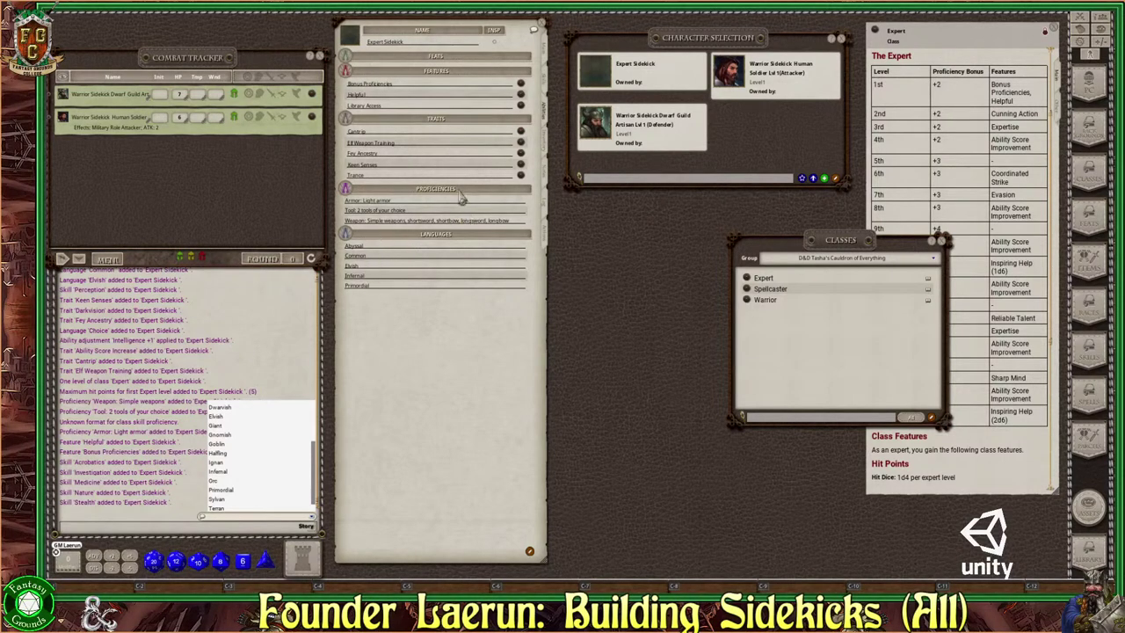
{"action": "left_click", "coordinate": [520, 165]}
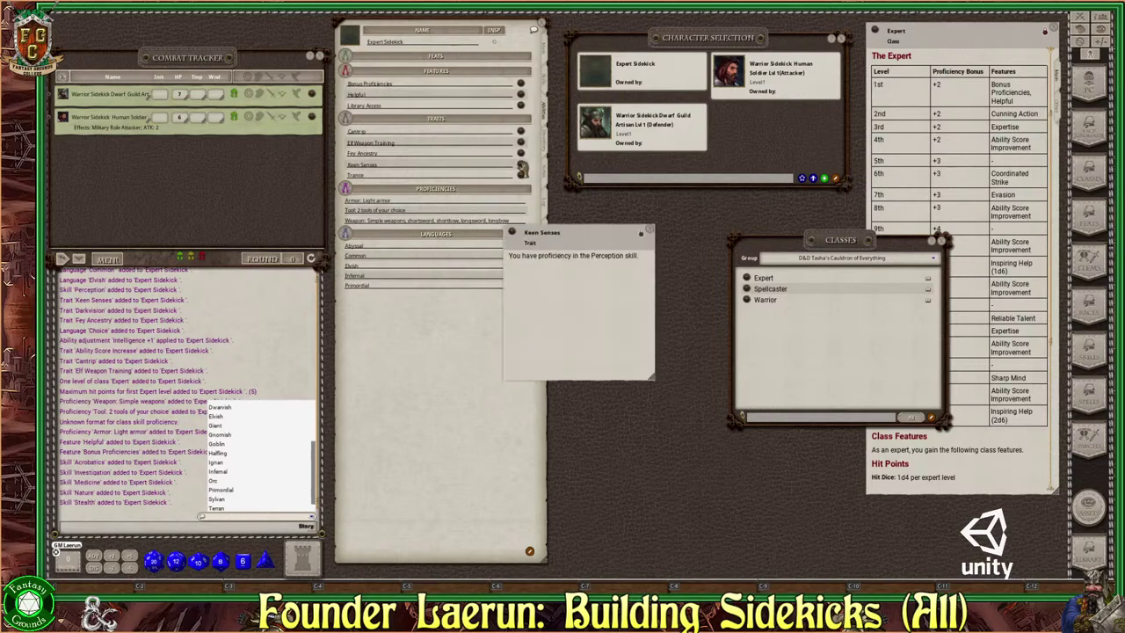
{"action": "left_click", "coordinate": [651, 230]}
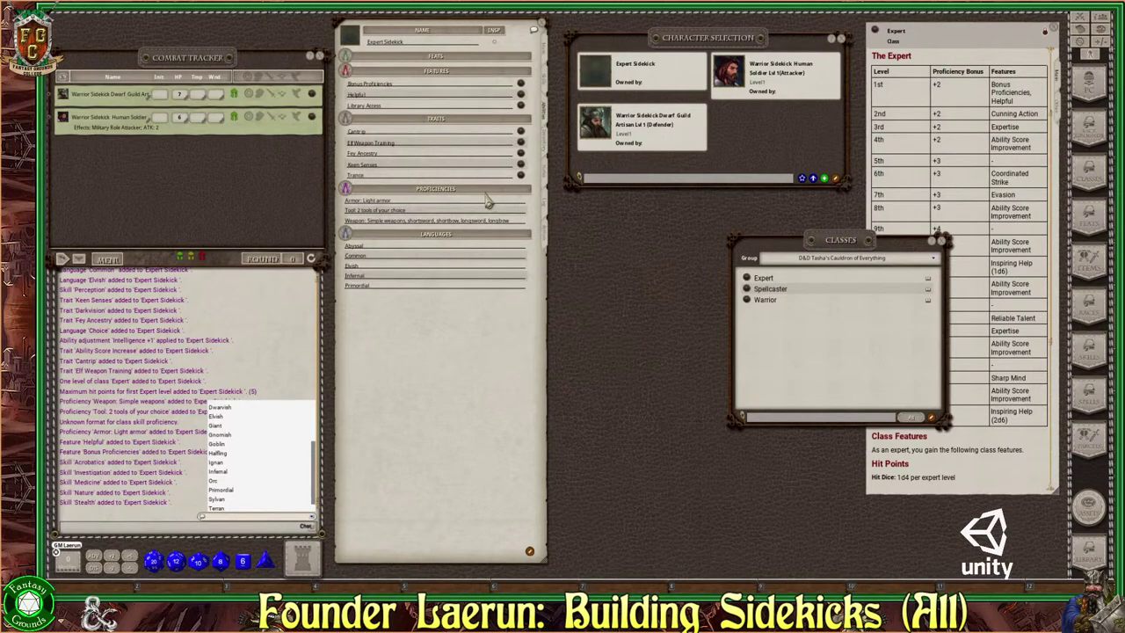
{"action": "left_click", "coordinate": [522, 178]}
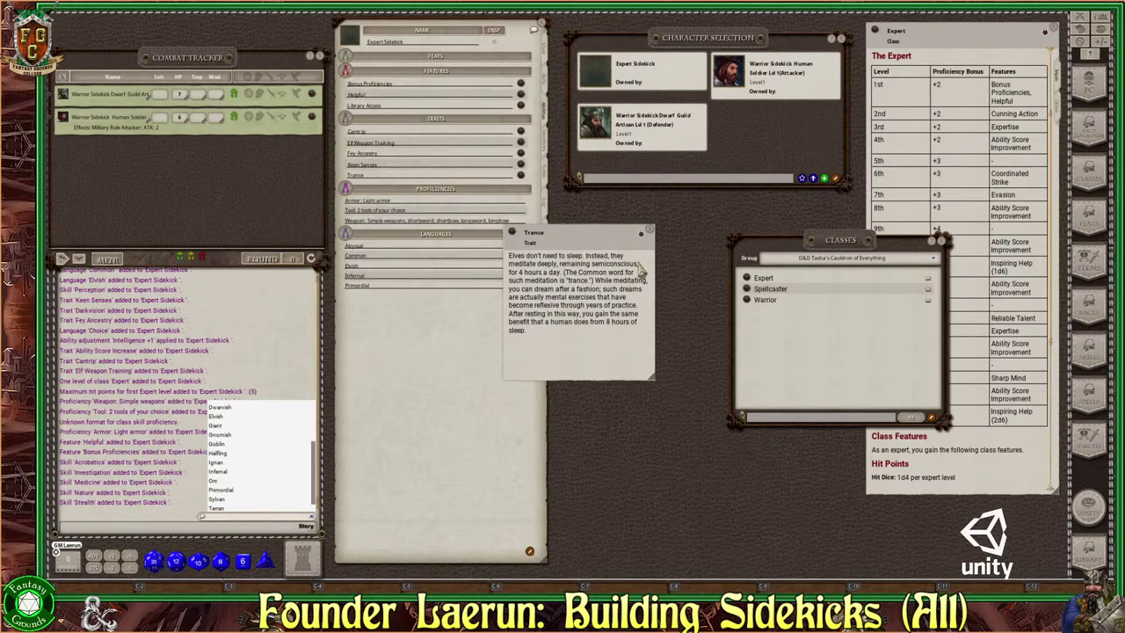
{"action": "left_click", "coordinate": [649, 231]}
Step: Close the Classes list and open the item list beside the sidekick's skills, filtered by "tools"
{"action": "left_click_drag", "start_coordinate": [835, 240], "coordinate": [708, 227]}
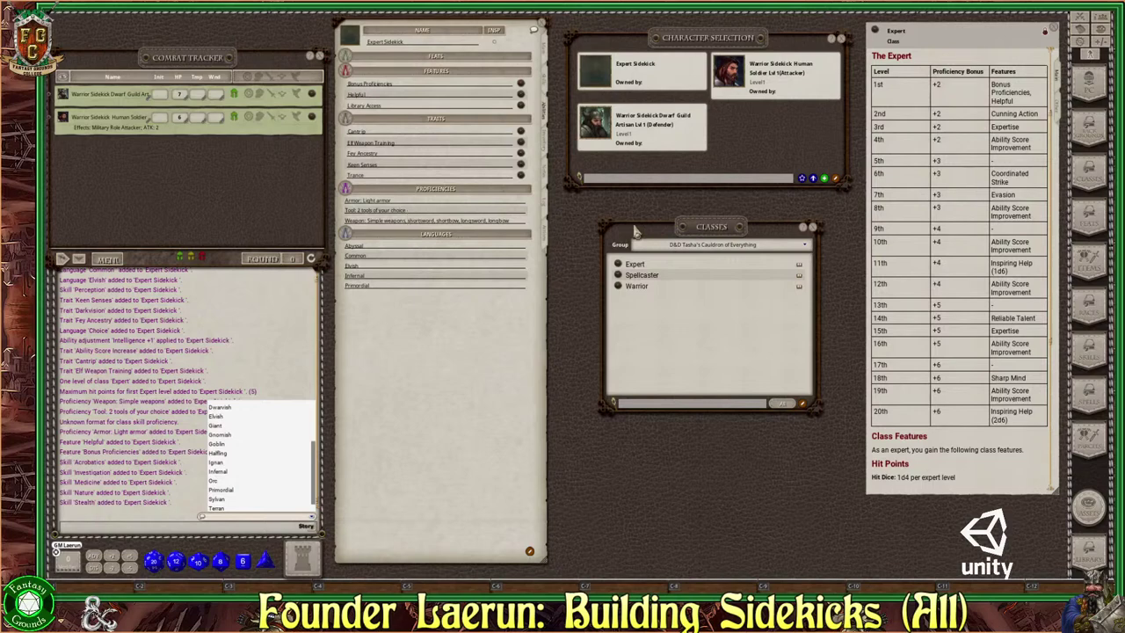
{"action": "left_click", "coordinate": [813, 226]}
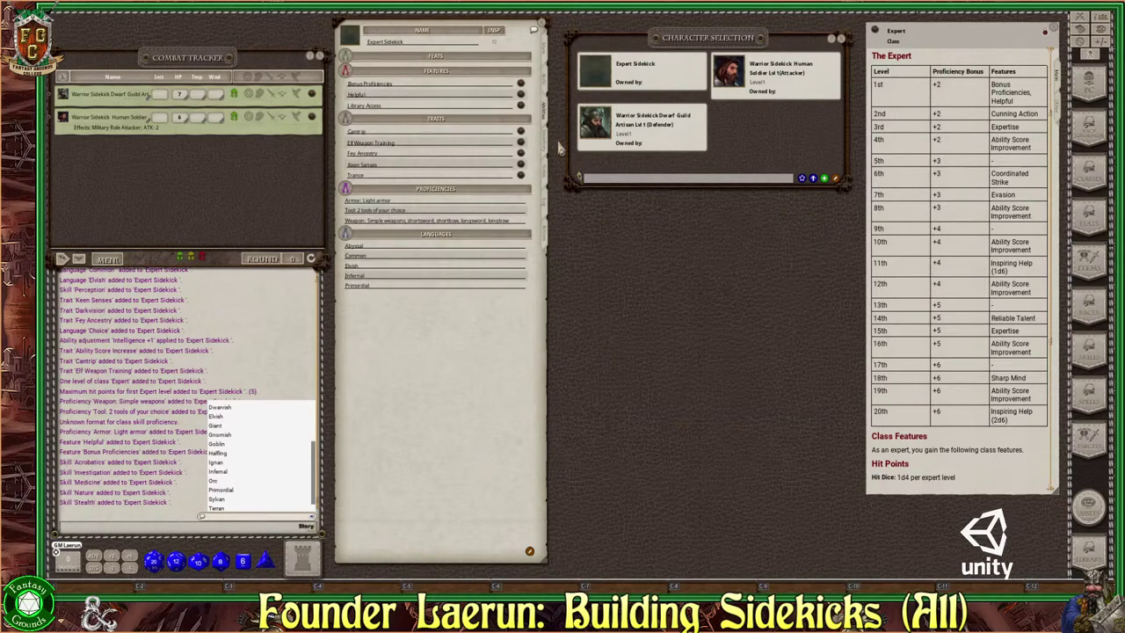
{"action": "left_click", "coordinate": [545, 80]}
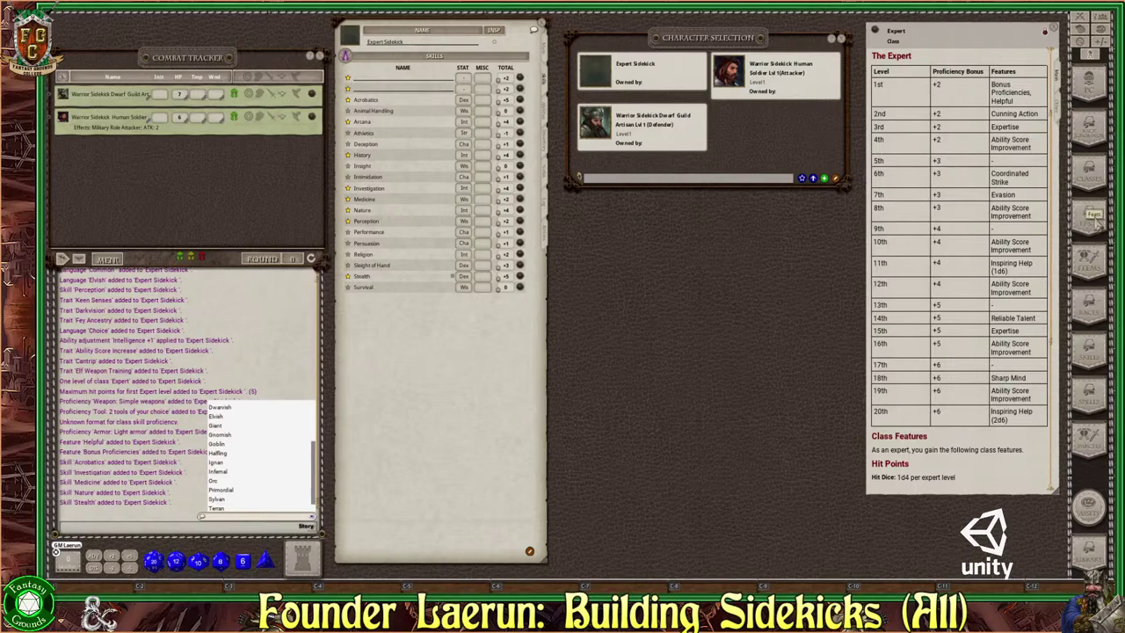
{"action": "left_click", "coordinate": [1090, 257]}
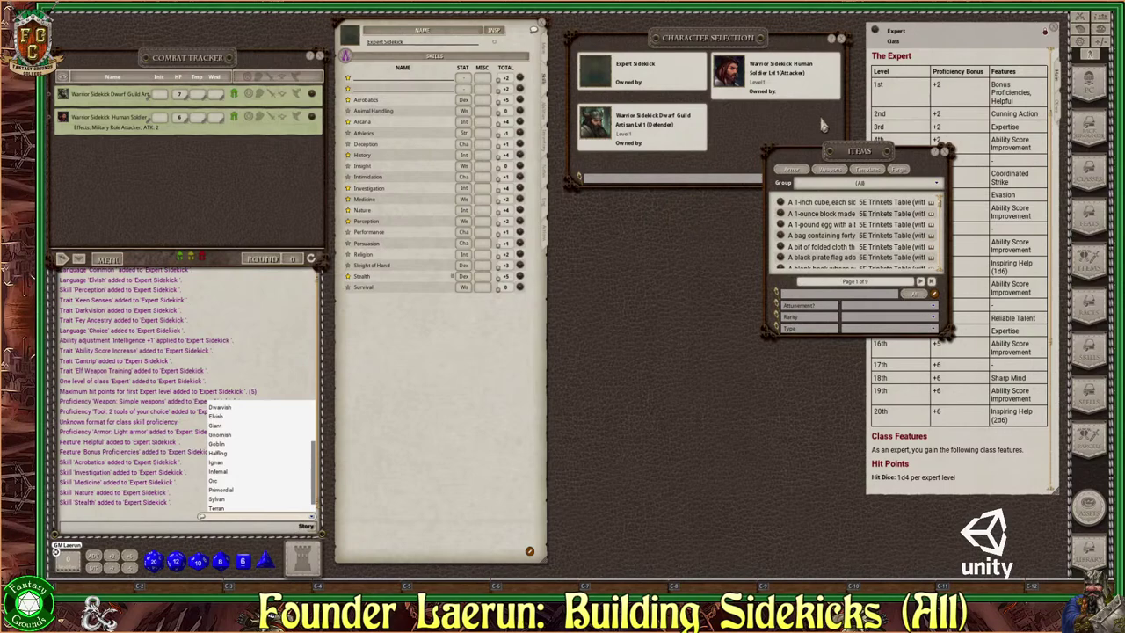
{"action": "left_click_drag", "start_coordinate": [851, 152], "coordinate": [707, 71]}
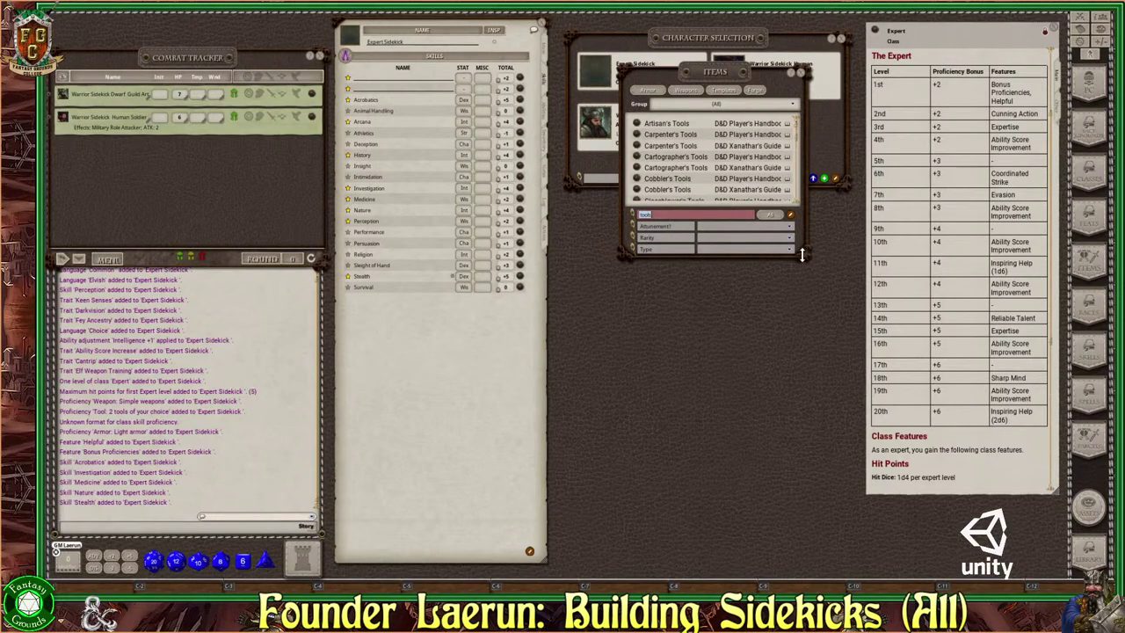
Step: Enlarge the item list and look through the available tools, including the Artisan's Tools entry
{"action": "left_click_drag", "start_coordinate": [803, 260], "coordinate": [817, 392]}
{"action": "scroll", "coordinate": [694, 290], "scroll_direction": "down", "scroll_amount": 5}
{"action": "scroll", "coordinate": [694, 290], "scroll_direction": "down", "scroll_amount": 1}
{"action": "scroll", "coordinate": [694, 290], "scroll_direction": "up", "scroll_amount": 3}
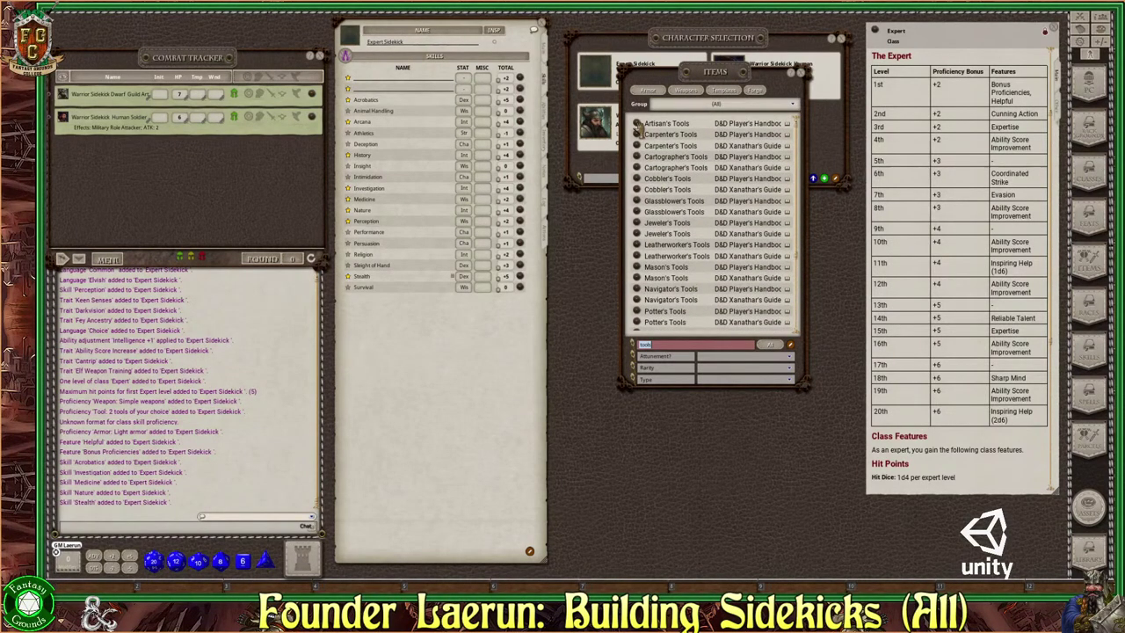
{"action": "left_click", "coordinate": [637, 124]}
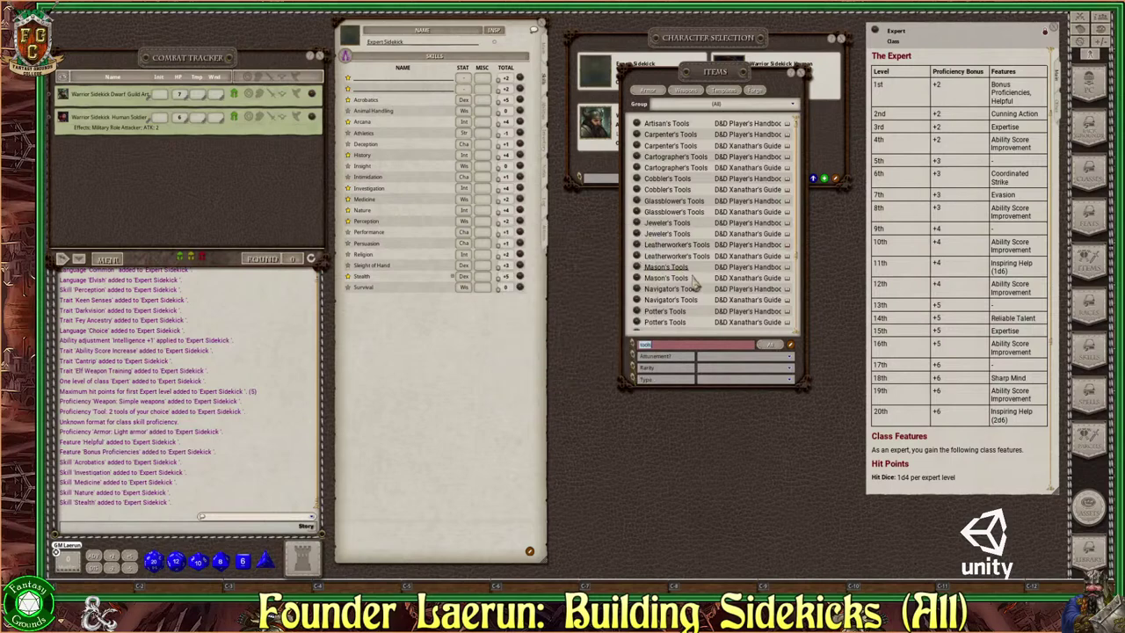
{"action": "scroll", "coordinate": [700, 303], "scroll_direction": "down", "scroll_amount": 2}
{"action": "scroll", "coordinate": [699, 303], "scroll_direction": "down", "scroll_amount": 2}
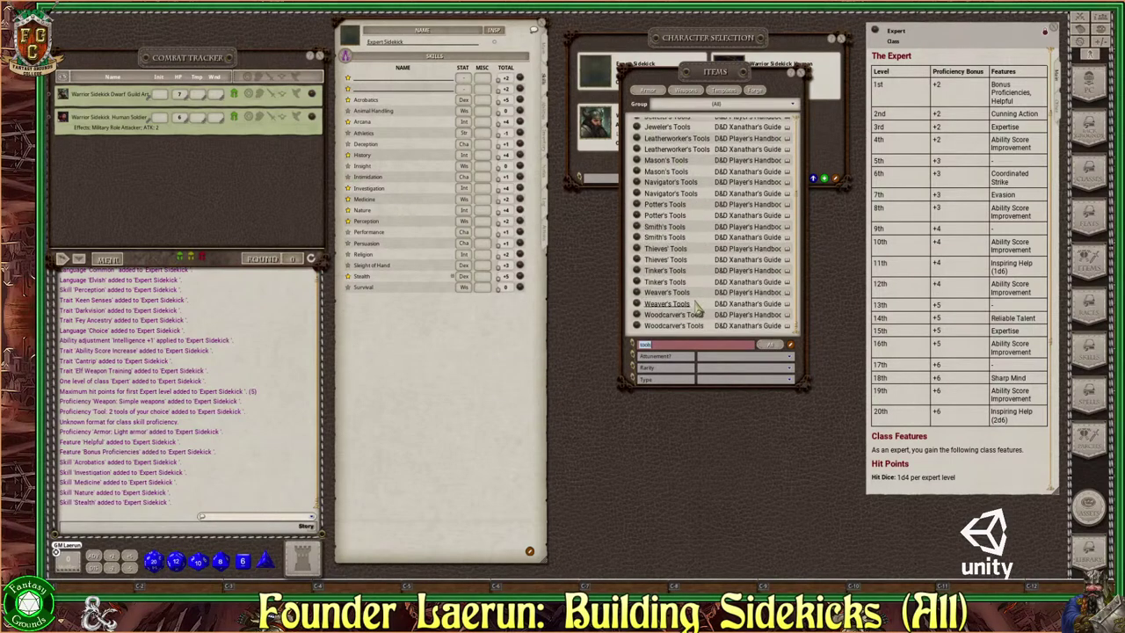
{"action": "scroll", "coordinate": [698, 306], "scroll_direction": "up", "scroll_amount": 4}
{"action": "scroll", "coordinate": [698, 306], "scroll_direction": "up", "scroll_amount": 1}
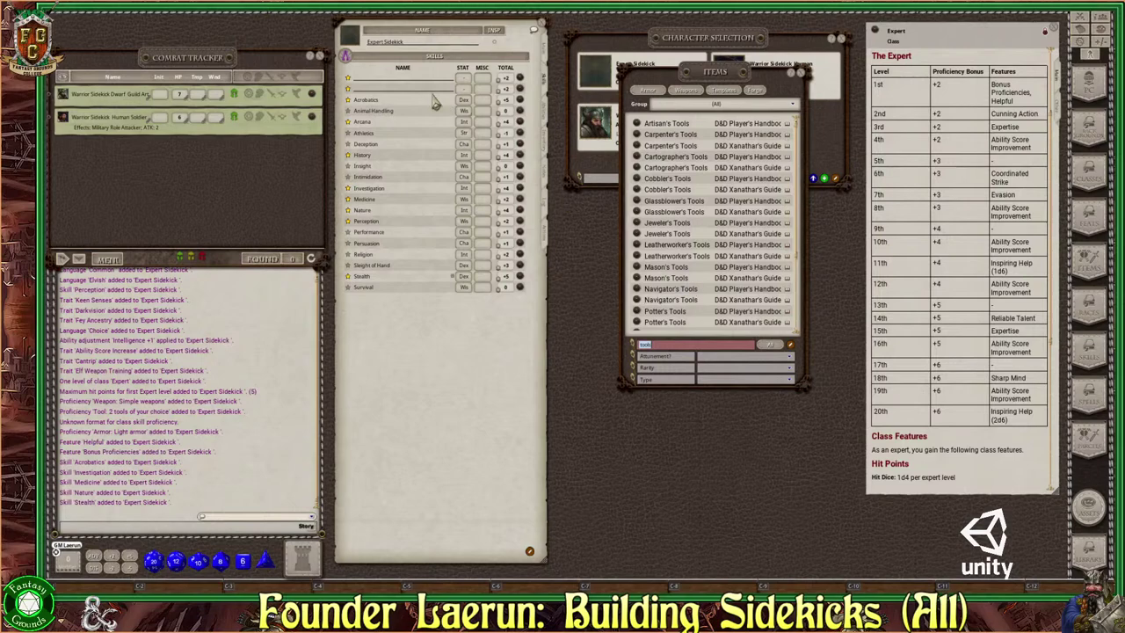
Step: Name the first blank skill entry "Artisan Tools: Scriber's"
{"action": "left_click", "coordinate": [375, 77]}
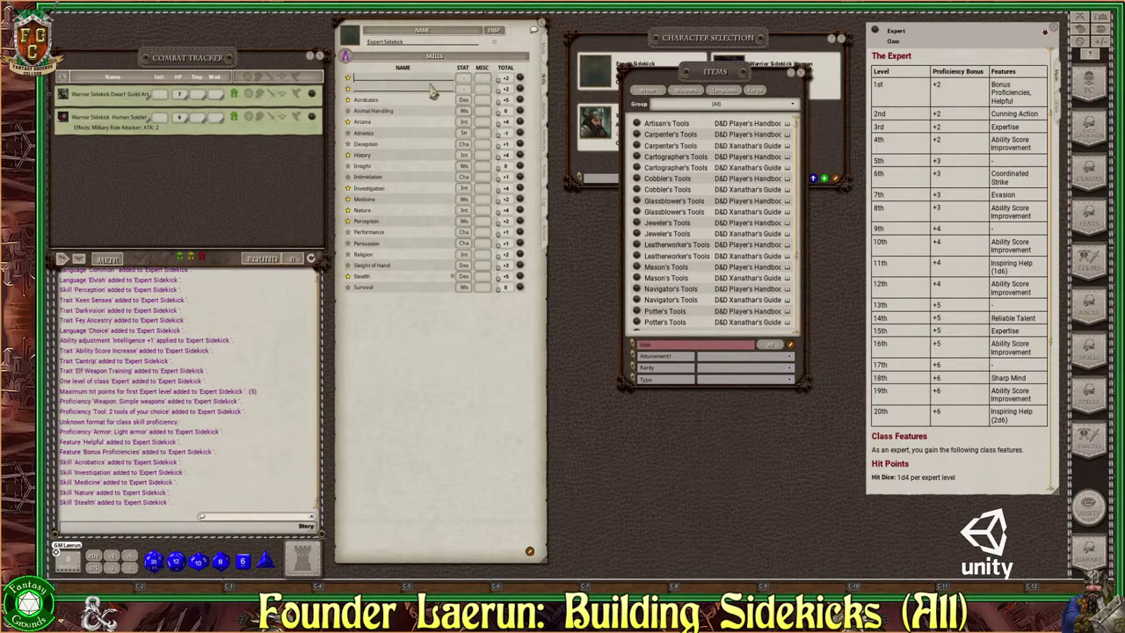
{"action": "type", "text": "Artisan Tools"}
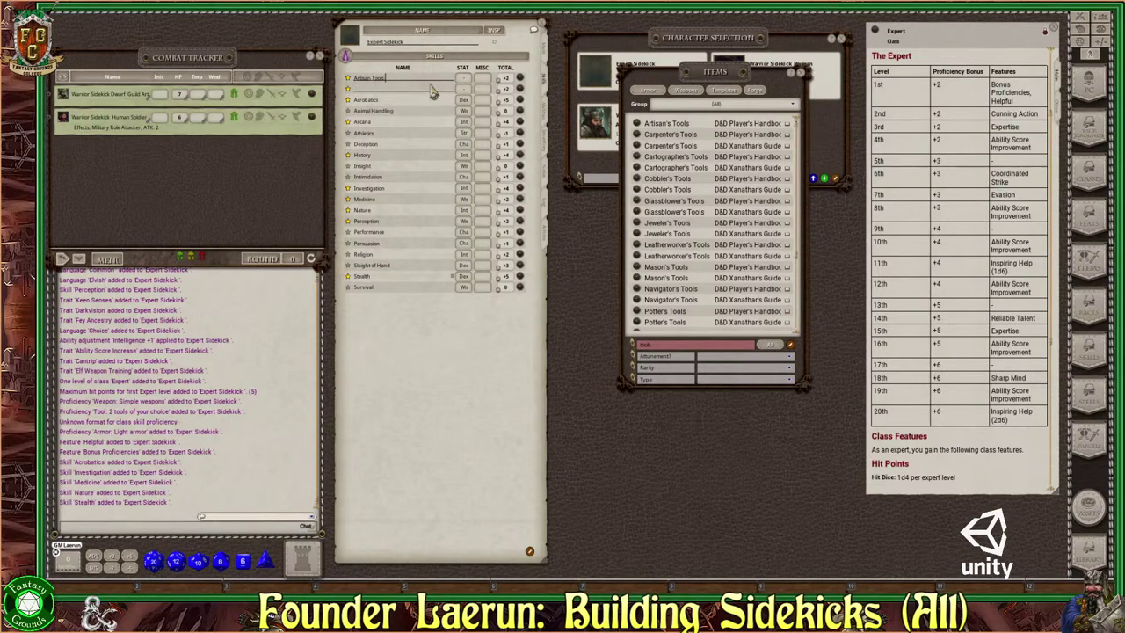
{"action": "key", "text": "shift"}
{"action": "type", "text": "ls (Scriber's"}
{"action": "scroll", "coordinate": [699, 239], "scroll_direction": "down", "scroll_amount": 2}
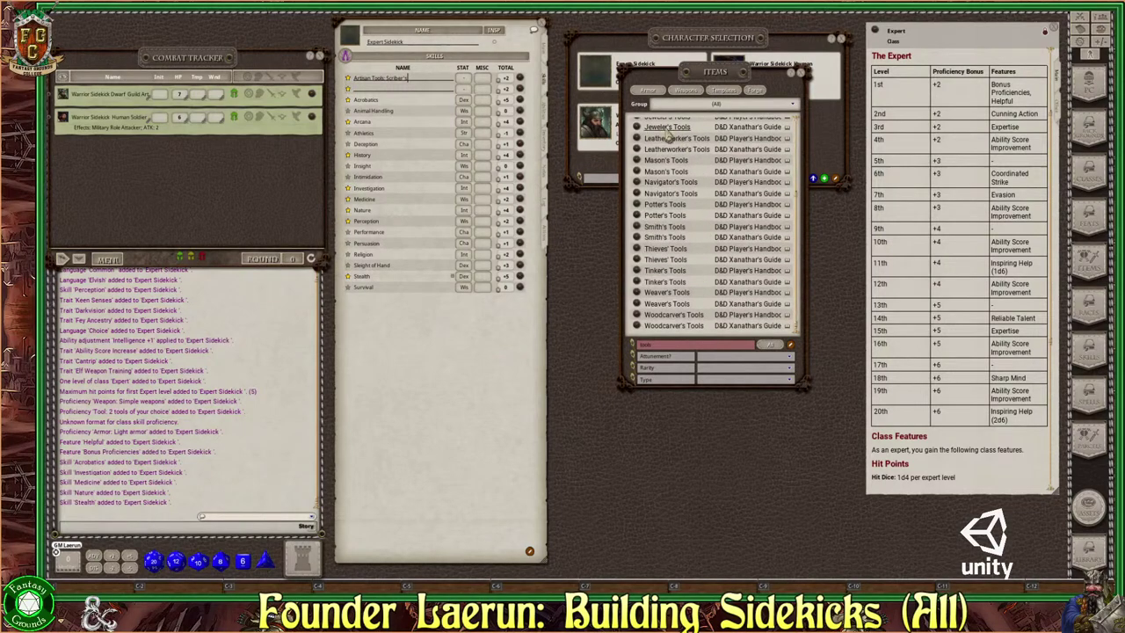
{"action": "key", "text": "Tab"}
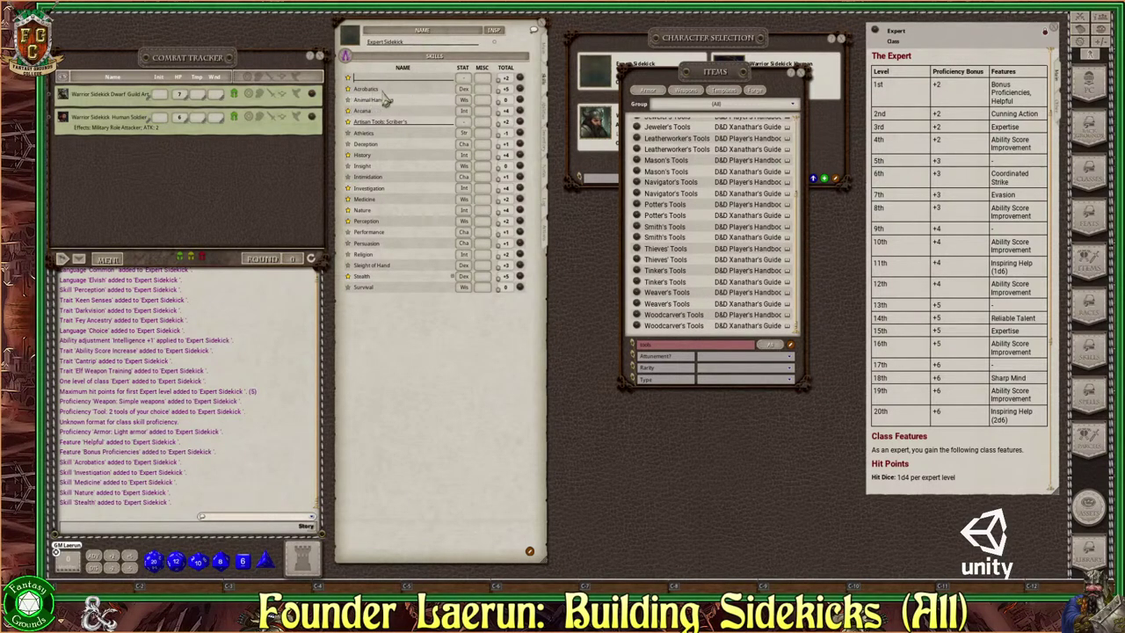
Step: Name the remaining blank skill entry "Thieve's Tools" and set its stat to Dexterity
{"action": "scroll", "coordinate": [702, 271], "scroll_direction": "up", "scroll_amount": 2}
{"action": "scroll", "coordinate": [702, 271], "scroll_direction": "up", "scroll_amount": 3}
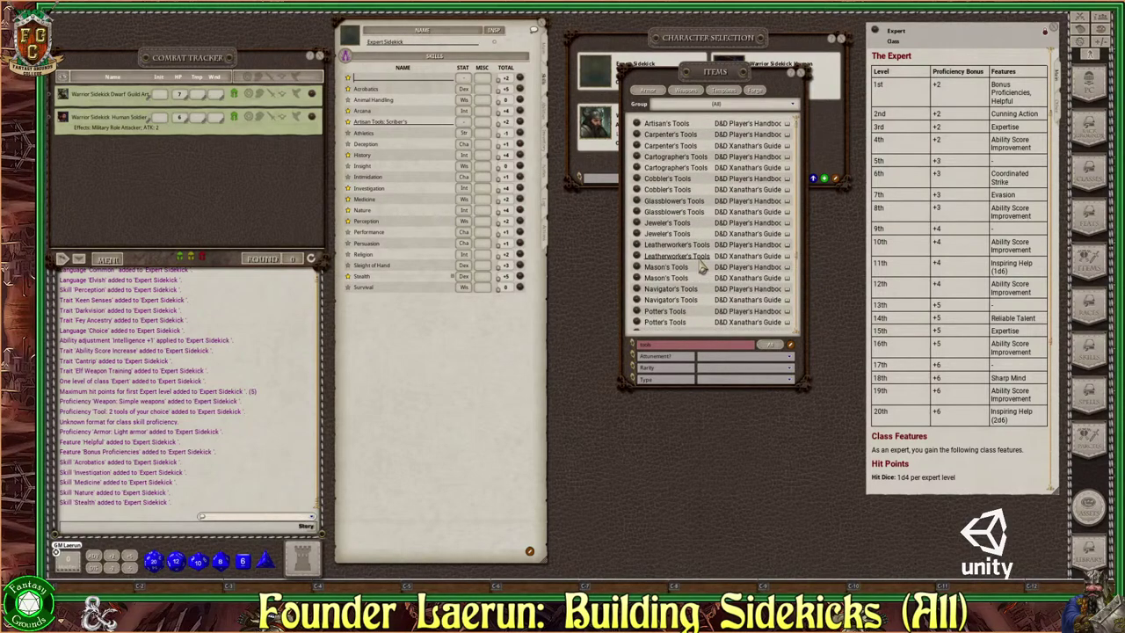
{"action": "scroll", "coordinate": [706, 254], "scroll_direction": "down", "scroll_amount": 2}
{"action": "scroll", "coordinate": [706, 254], "scroll_direction": "down", "scroll_amount": 1}
{"action": "scroll", "coordinate": [709, 264], "scroll_direction": "down", "scroll_amount": 4}
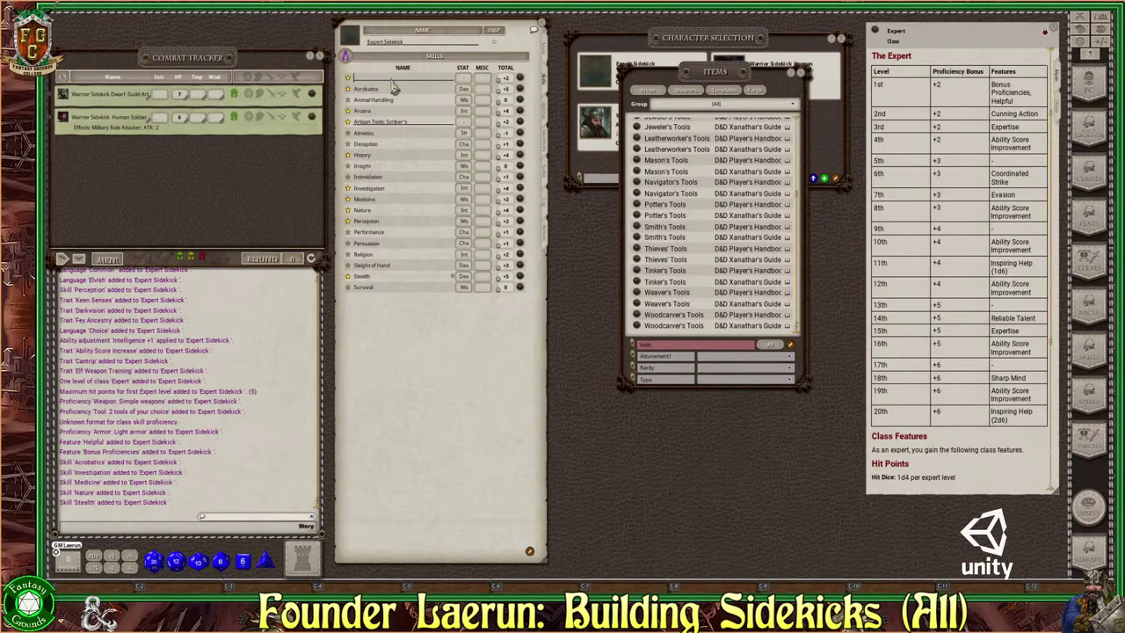
{"action": "key", "text": "ctrl+v"}
{"action": "type", "text": "'s Tools"}
{"action": "key", "text": "ctrl"}
{"action": "left_click", "coordinate": [463, 81], "text": "ctrl"}
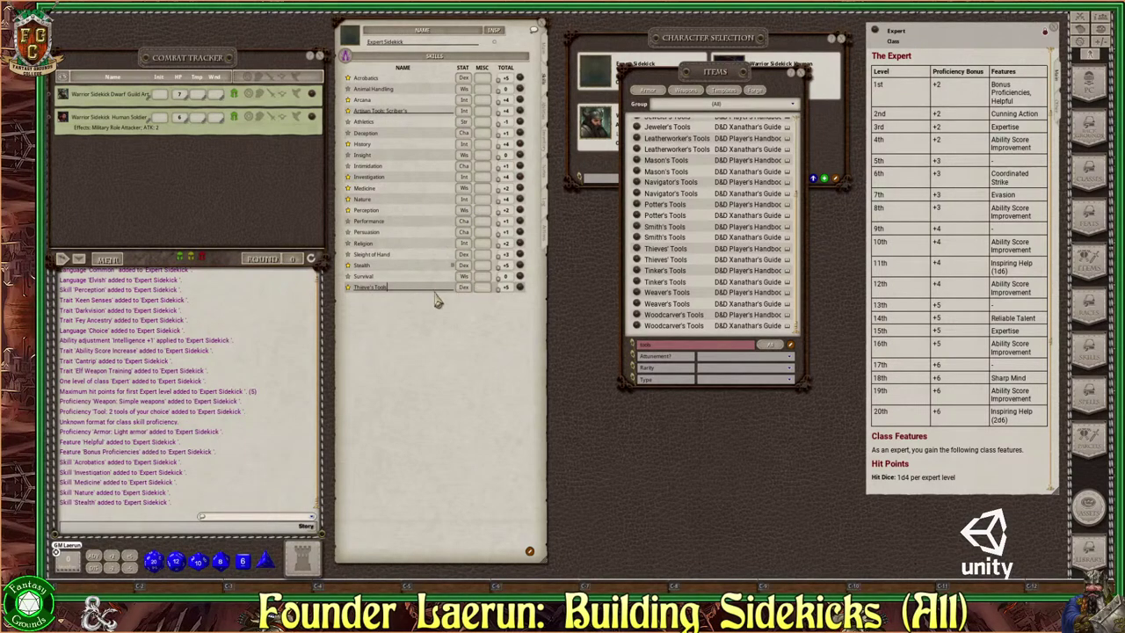
Step: Show the sidekick's inventory and add the Artisan's Tools from the item list to the equipment
{"action": "scroll", "coordinate": [710, 282], "scroll_direction": "up", "scroll_amount": 2}
{"action": "scroll", "coordinate": [710, 282], "scroll_direction": "up", "scroll_amount": 2}
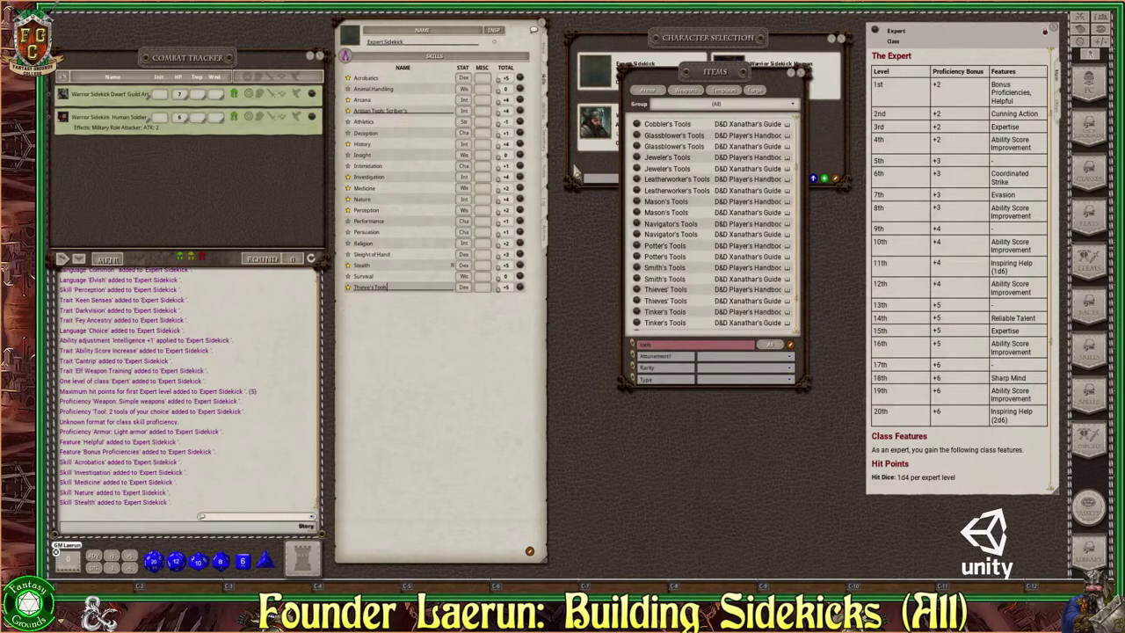
{"action": "left_click", "coordinate": [545, 154]}
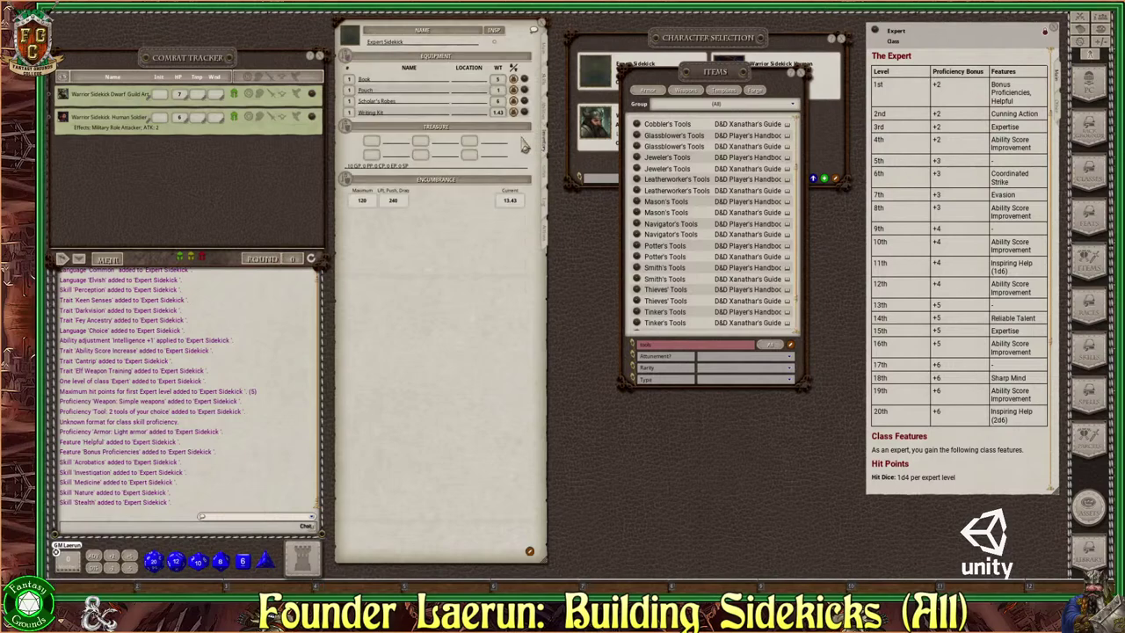
{"action": "scroll", "coordinate": [658, 218], "scroll_direction": "up", "scroll_amount": 2}
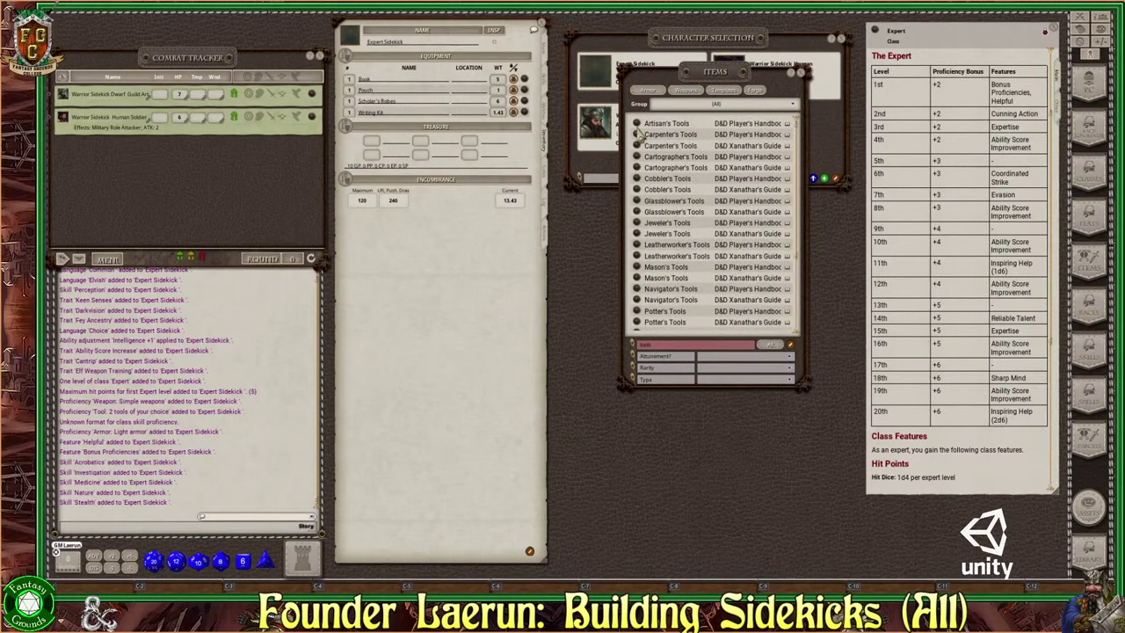
{"action": "left_click_drag", "start_coordinate": [635, 128], "coordinate": [408, 100]}
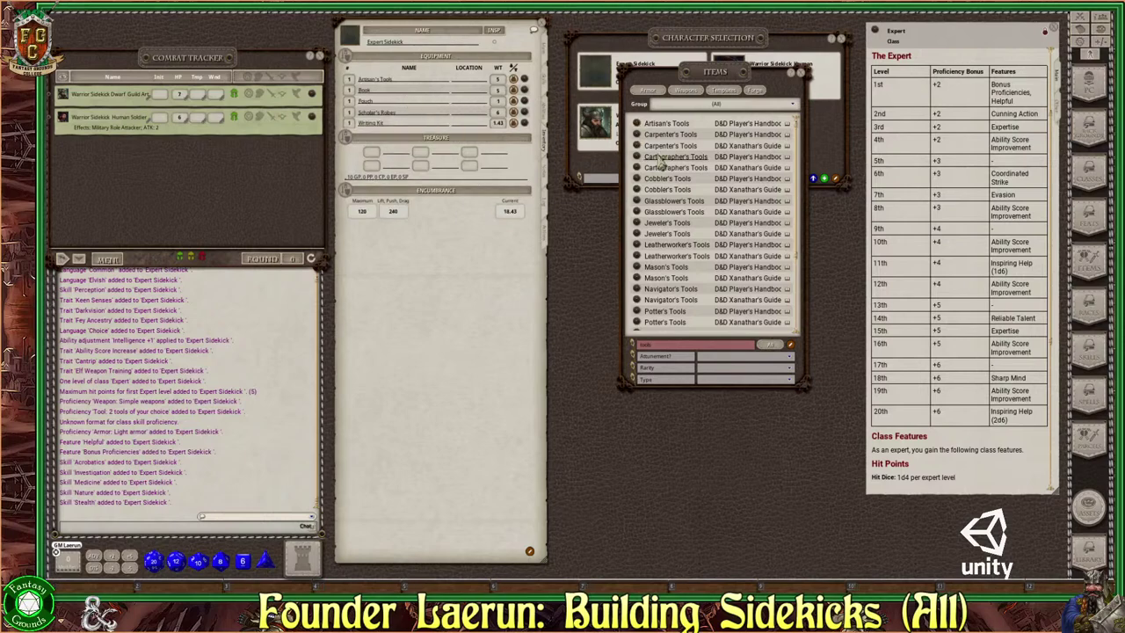
Step: Add the Thieves' Tools to the sidekick's equipment and close the item list
{"action": "scroll", "coordinate": [664, 233], "scroll_direction": "down", "scroll_amount": 3}
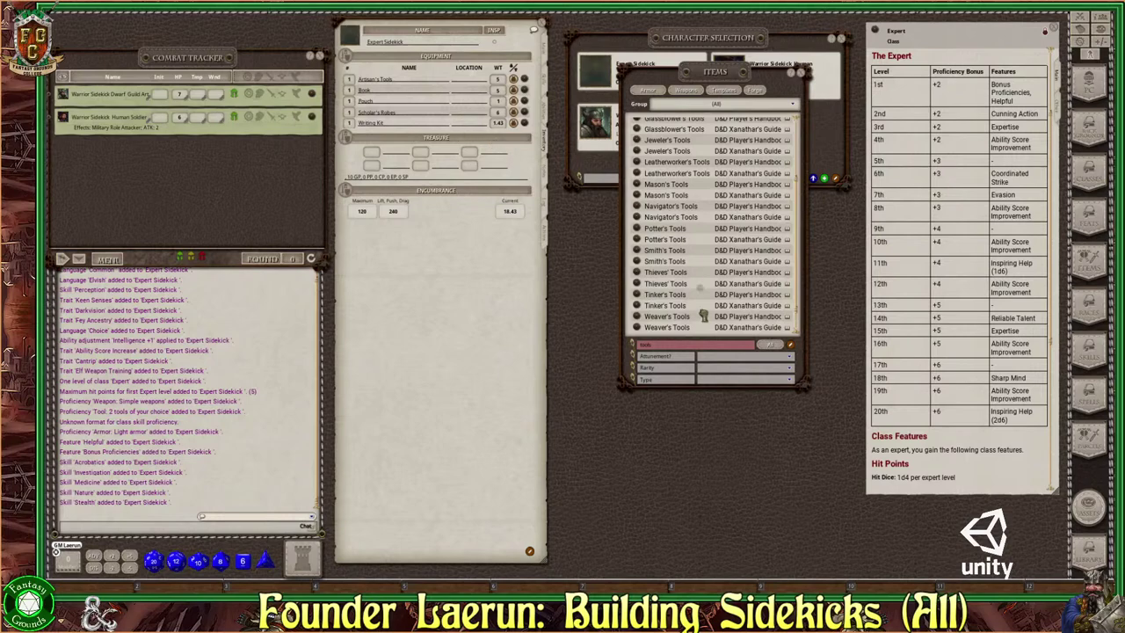
{"action": "left_click_drag", "start_coordinate": [666, 305], "coordinate": [698, 425]}
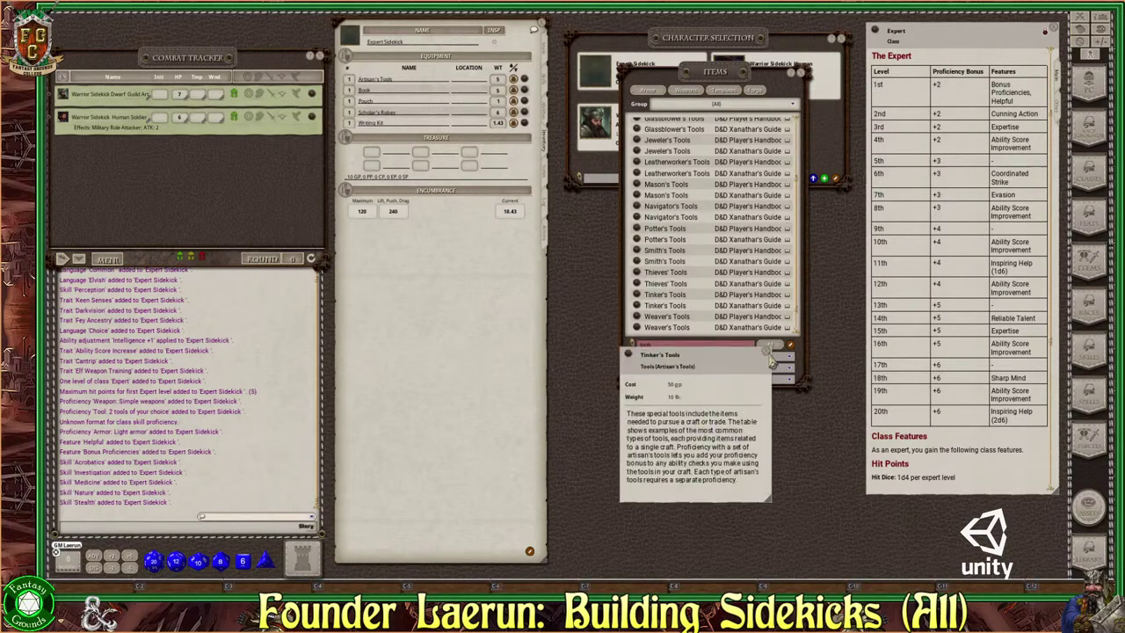
{"action": "left_click", "coordinate": [766, 352]}
{"action": "left_click_drag", "start_coordinate": [636, 285], "coordinate": [403, 112]}
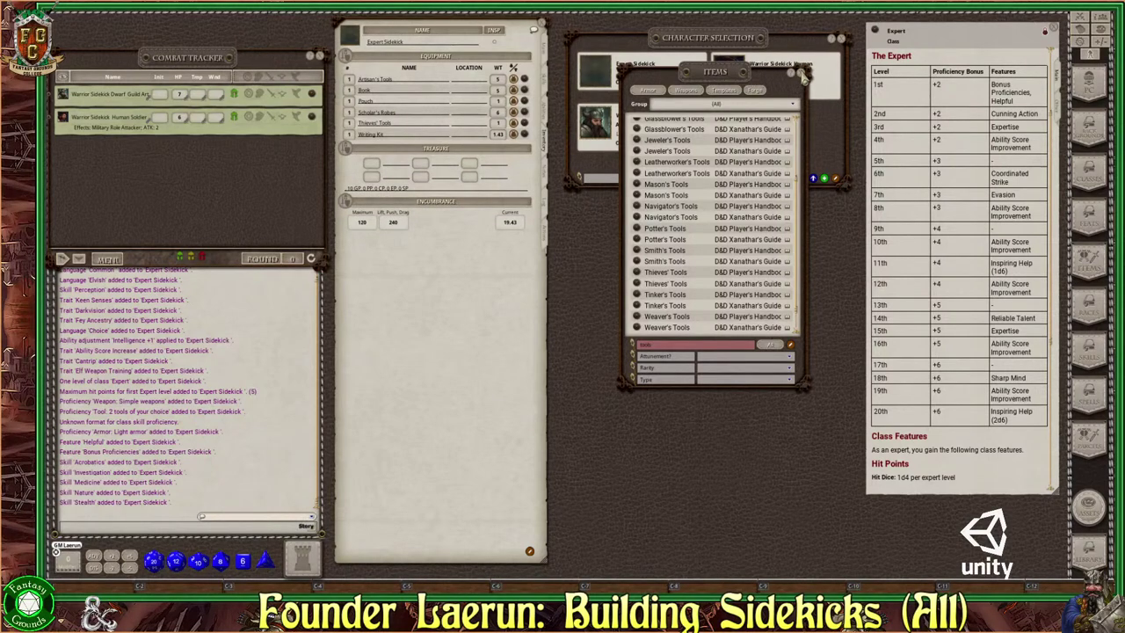
{"action": "left_click", "coordinate": [801, 74]}
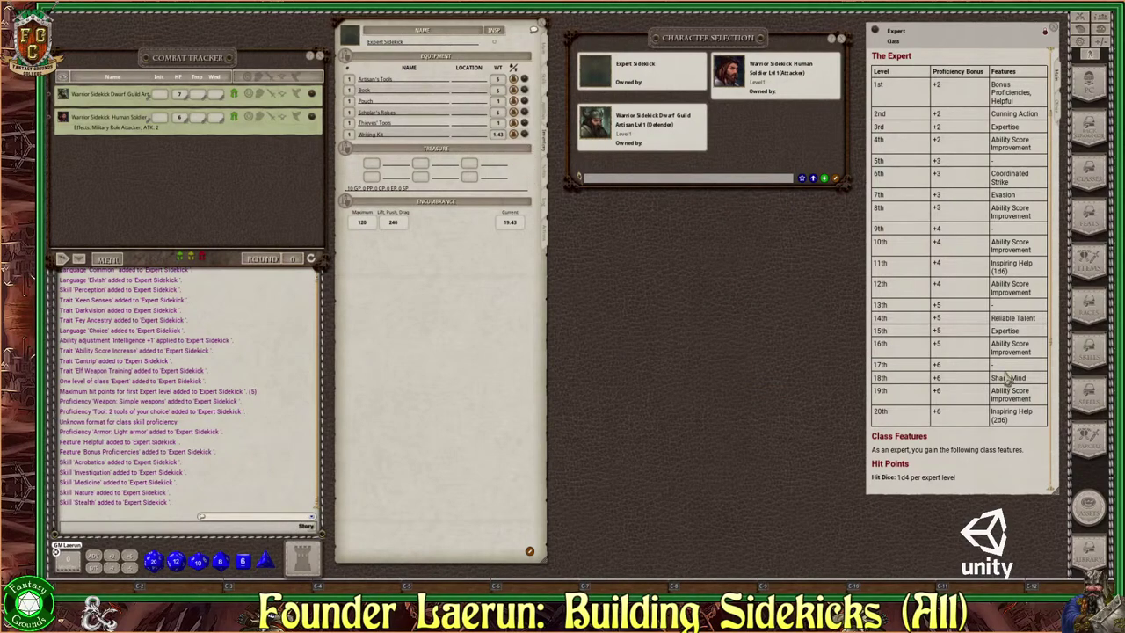
Step: Open the parcel list beside the character sheet and filter it to the 5E Background & Class Equipment Bundles group
{"action": "left_click", "coordinate": [1089, 444]}
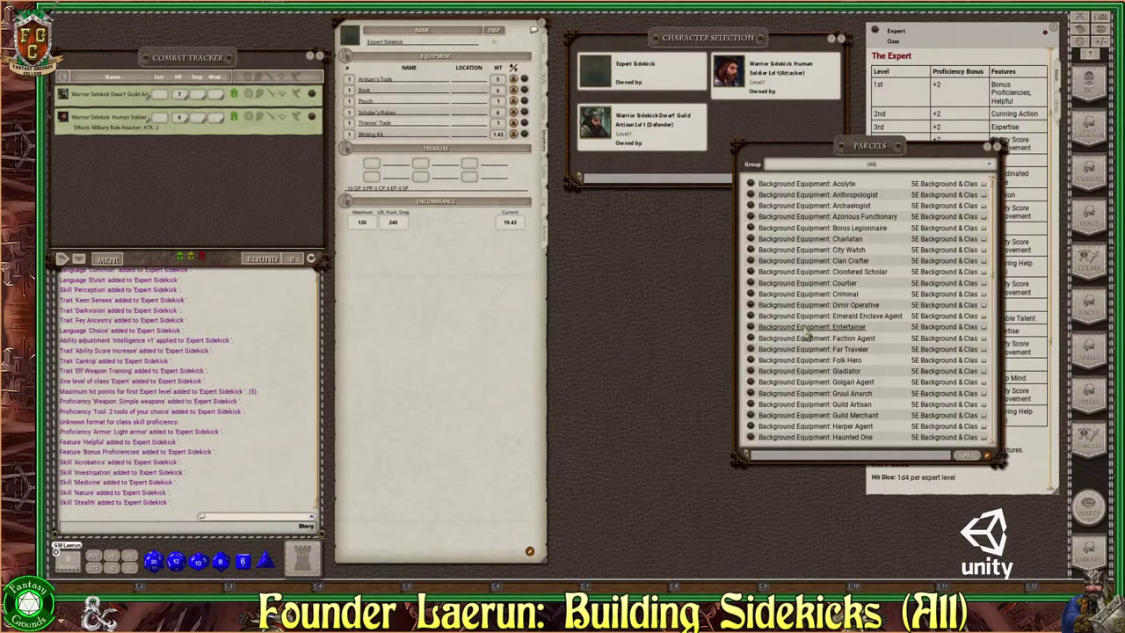
{"action": "left_click", "coordinate": [865, 167]}
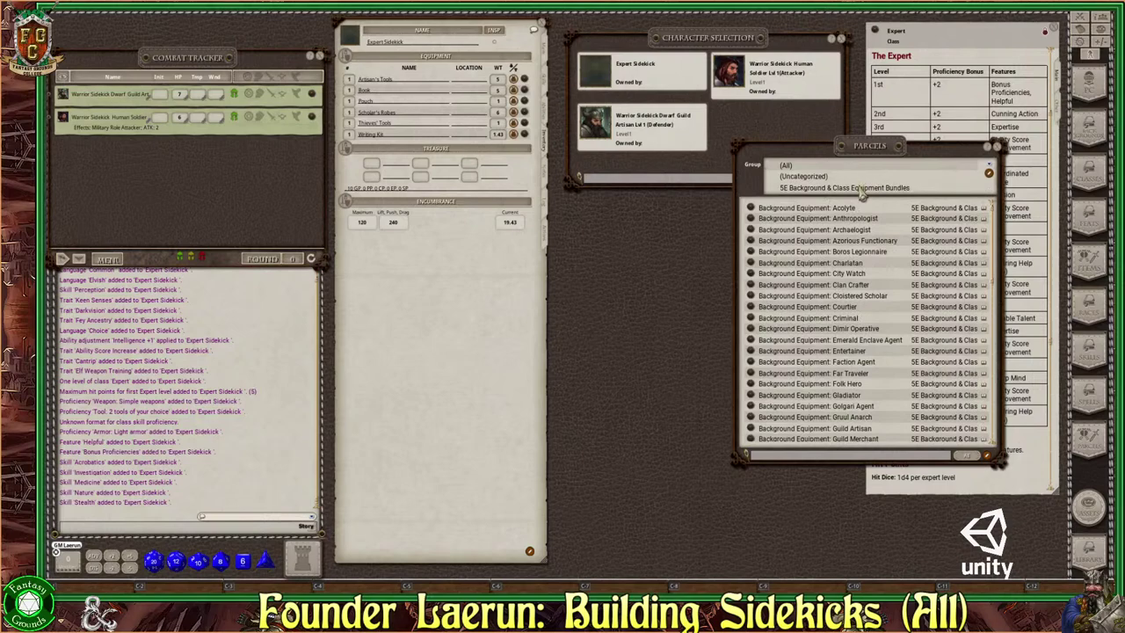
{"action": "left_click", "coordinate": [862, 188]}
{"action": "left_click_drag", "start_coordinate": [892, 151], "coordinate": [734, 67]}
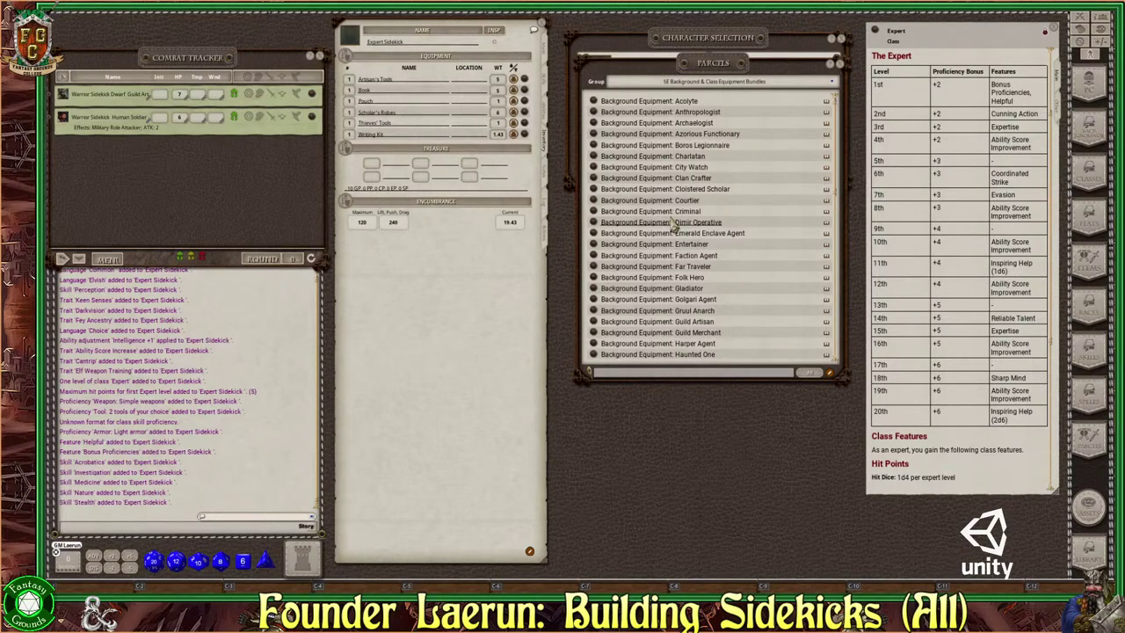
Step: Add the "Starting Equipment: Rogue" parcel to the sidekick's inventory
{"action": "scroll", "coordinate": [628, 213], "scroll_direction": "down", "scroll_amount": 5}
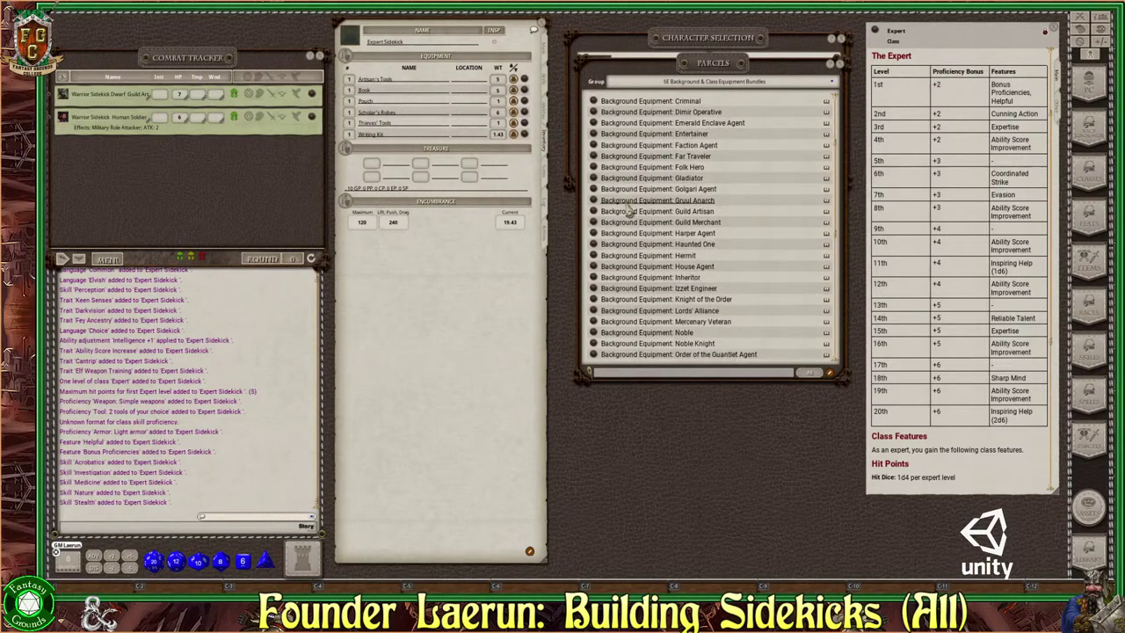
{"action": "scroll", "coordinate": [628, 214], "scroll_direction": "down", "scroll_amount": 1}
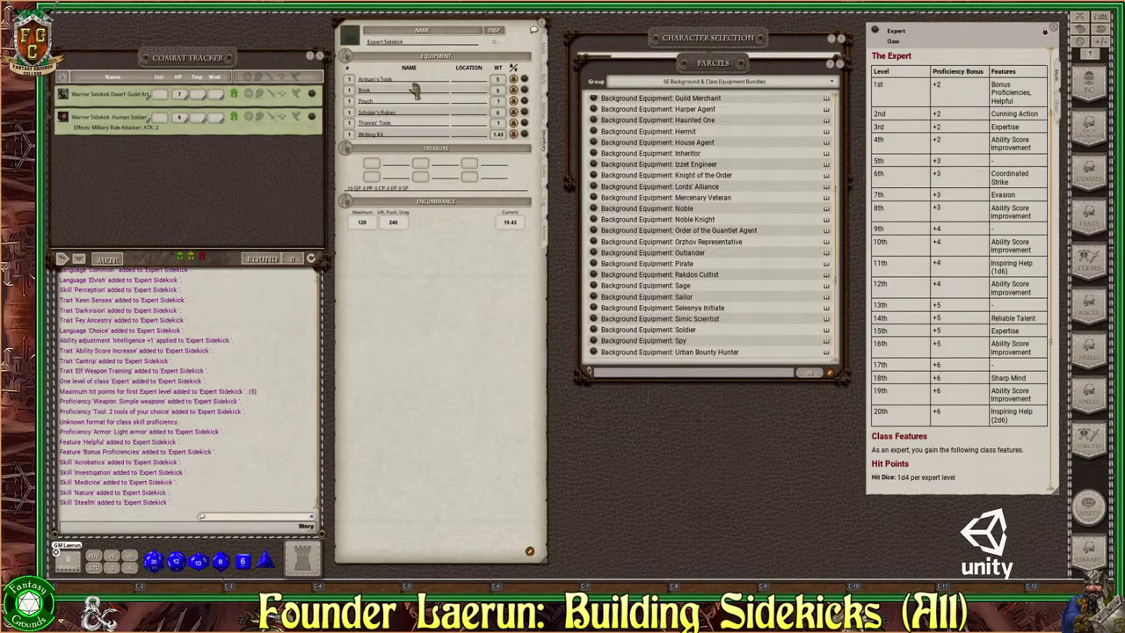
{"action": "scroll", "coordinate": [660, 251], "scroll_direction": "up", "scroll_amount": 4}
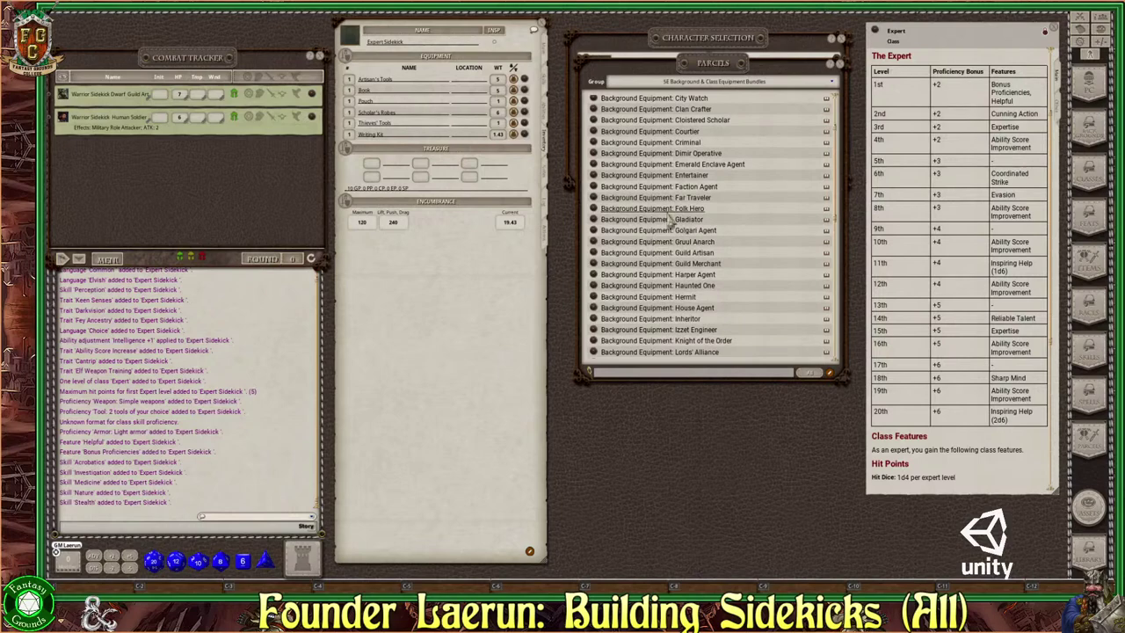
{"action": "scroll", "coordinate": [702, 293], "scroll_direction": "down", "scroll_amount": 4}
{"action": "scroll", "coordinate": [702, 293], "scroll_direction": "down", "scroll_amount": 5}
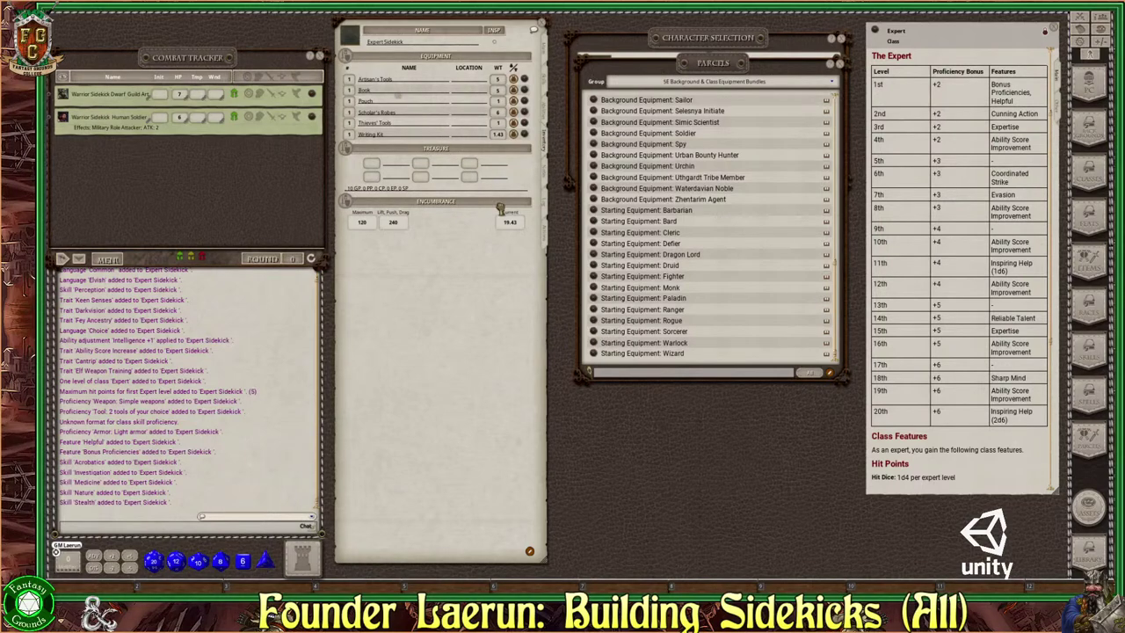
{"action": "left_click_drag", "start_coordinate": [476, 104], "coordinate": [438, 124]}
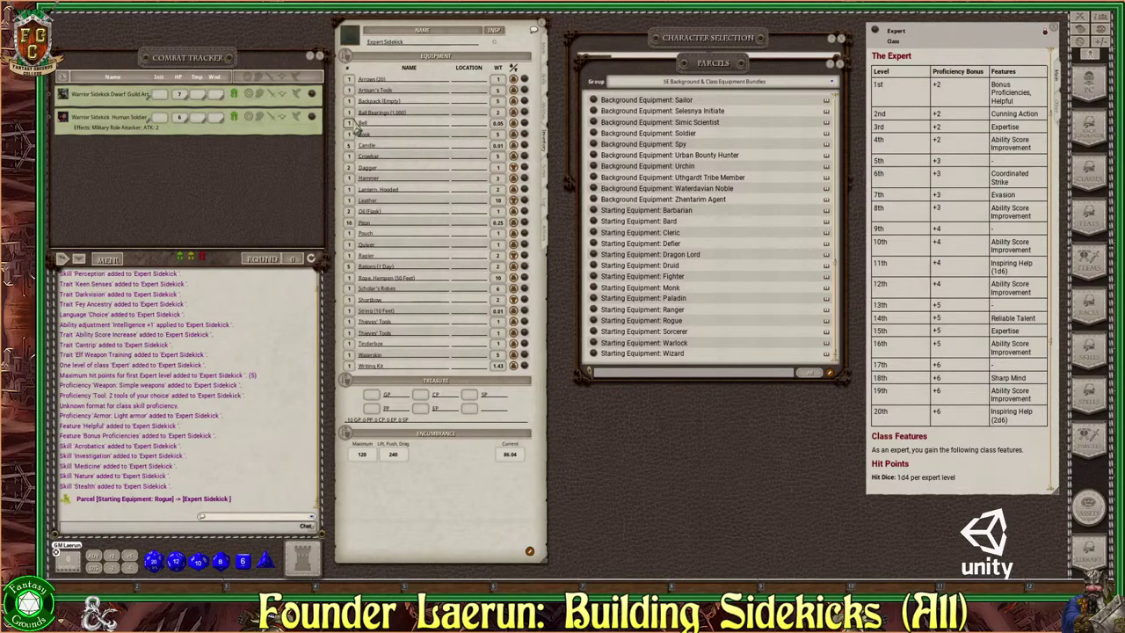
Step: Append "(Artisans, Thieve's)" to the sidekick's "2 tools of your choice" tool proficiency
{"action": "left_click", "coordinate": [545, 113]}
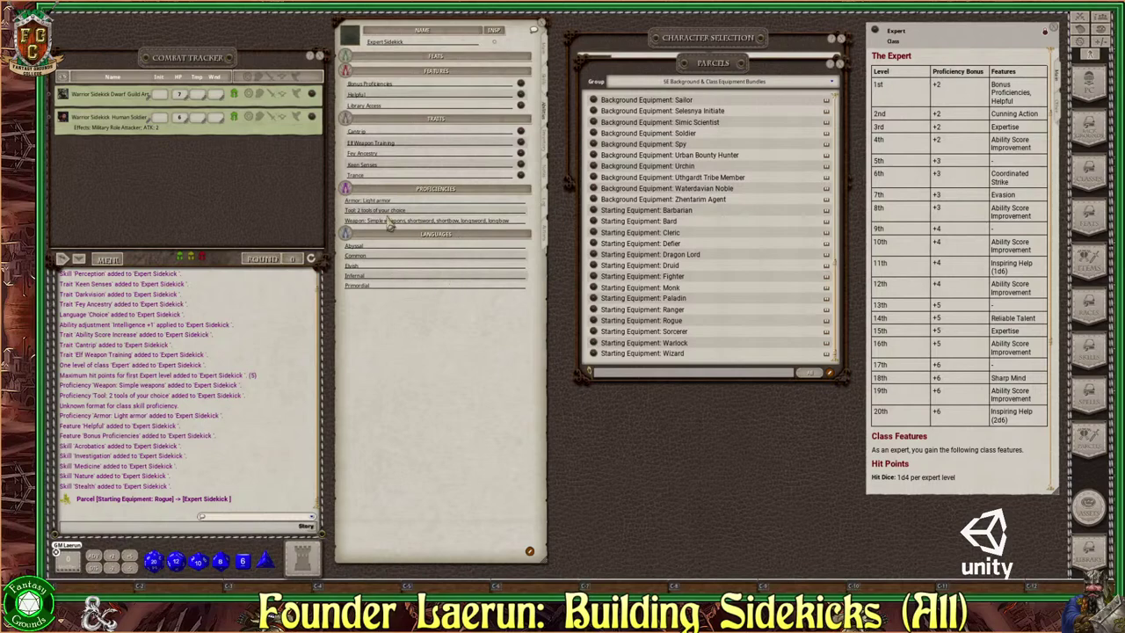
{"action": "left_click", "coordinate": [425, 212]}
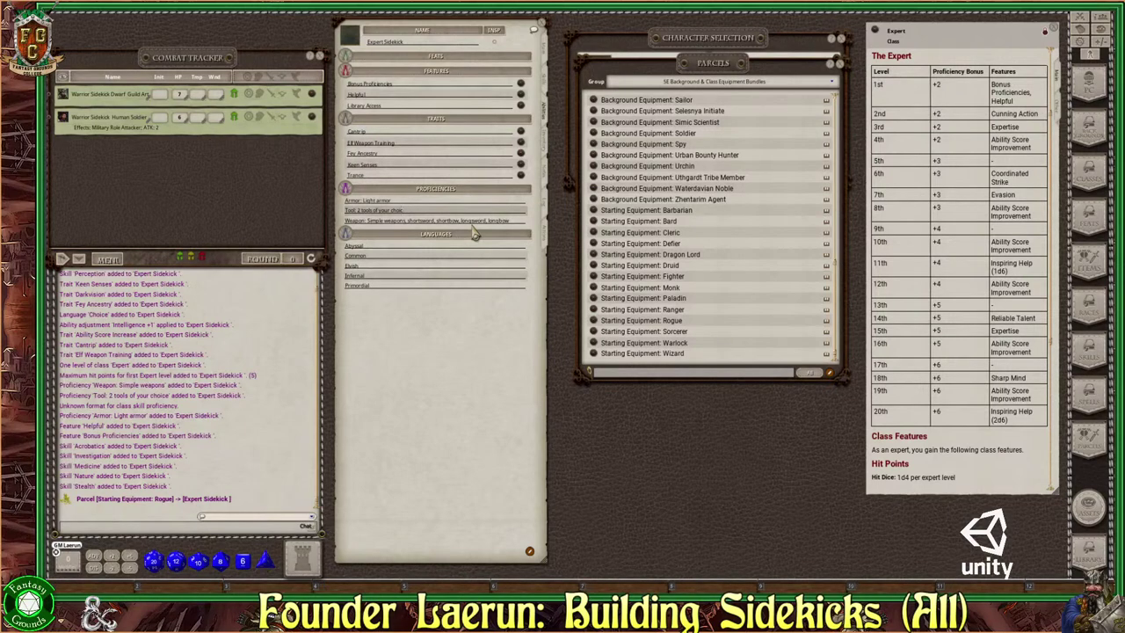
{"action": "type", "text": "(Artisans, Thieve's"}
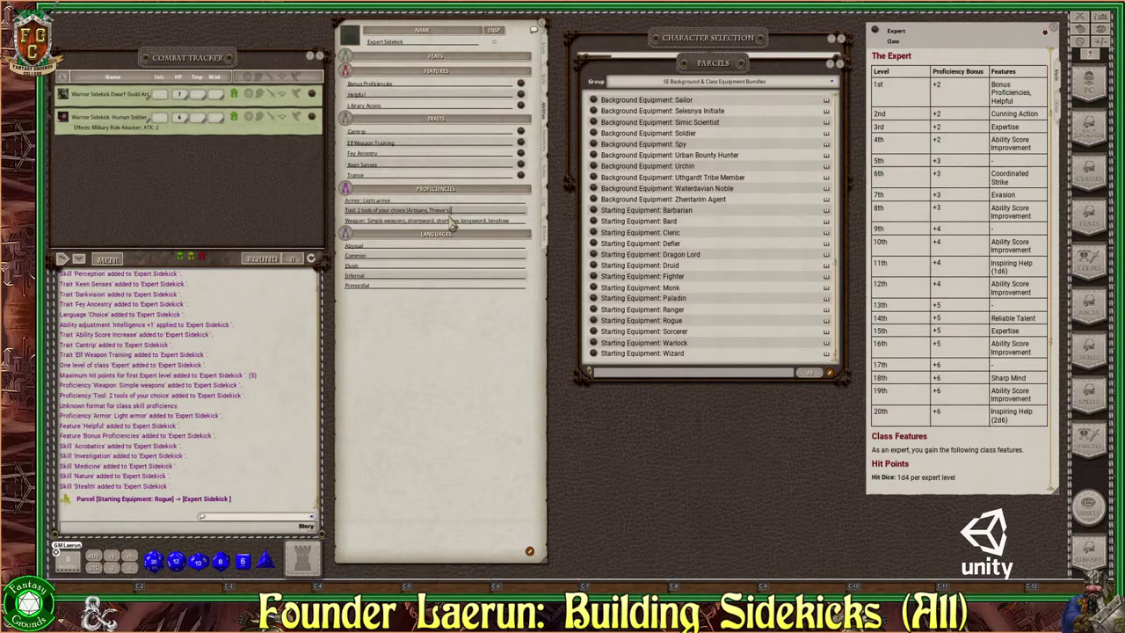
{"action": "type", "text": ")"}
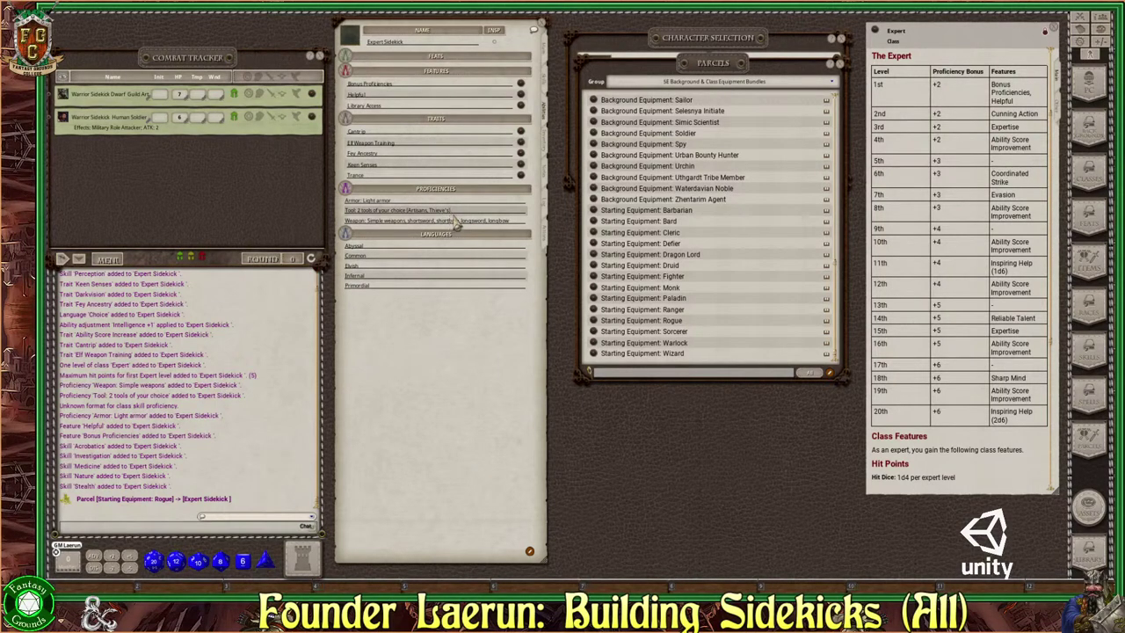
Step: Show the sidekick's actions and collapse the details of Ball Bearings, Crowbar, Hooded Lantern and Oil
{"action": "left_click", "coordinate": [543, 233]}
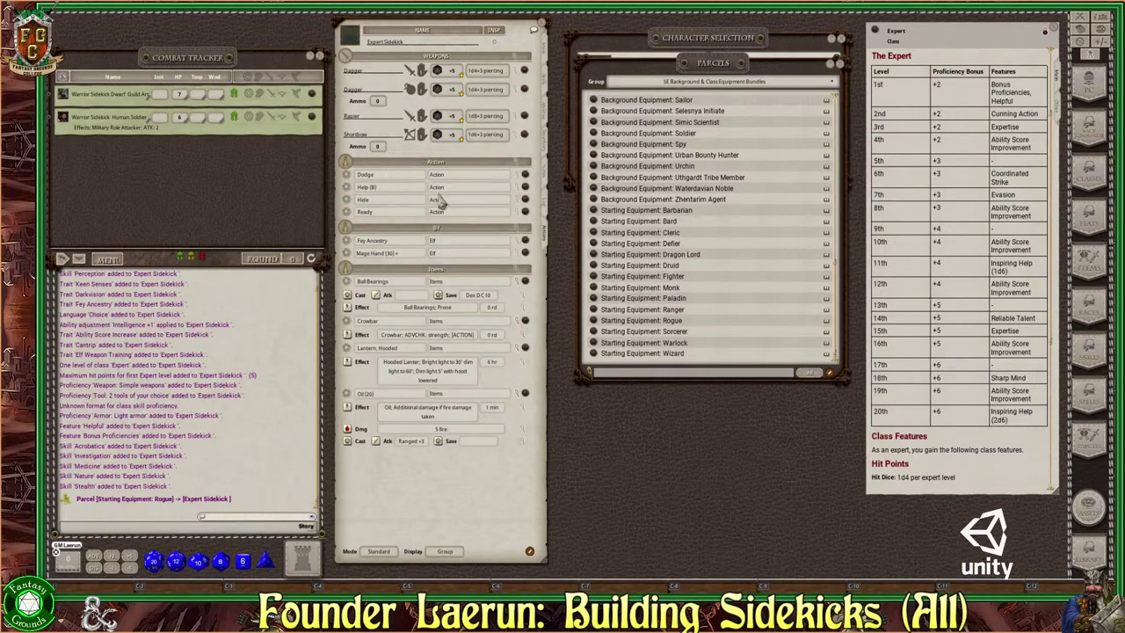
{"action": "left_click", "coordinate": [517, 283]}
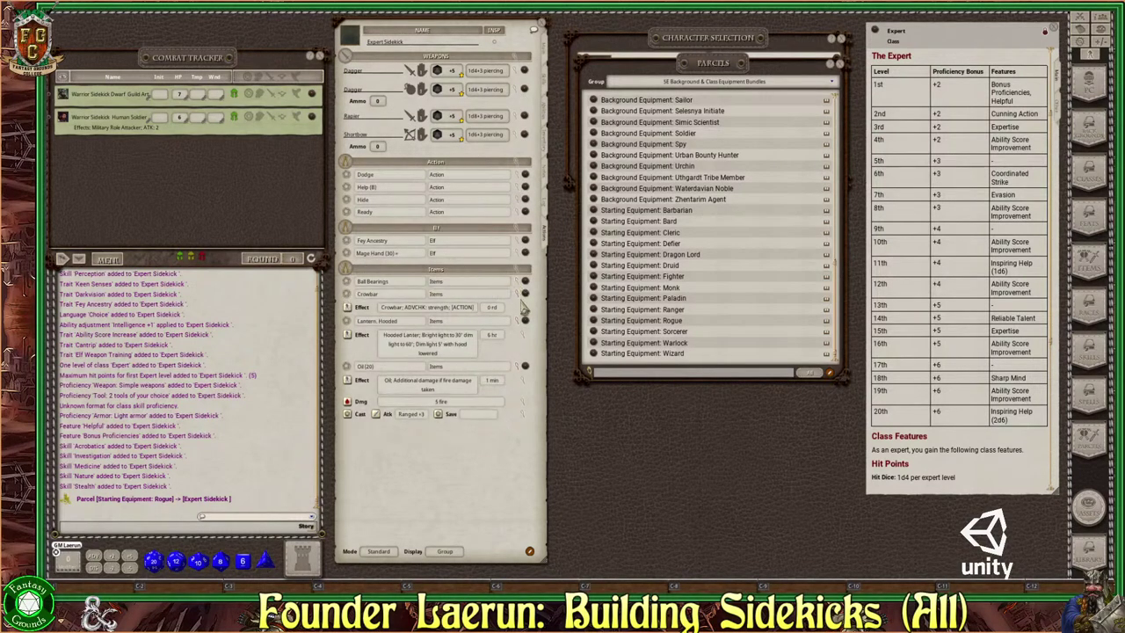
{"action": "left_click", "coordinate": [519, 294]}
{"action": "left_click", "coordinate": [519, 306]}
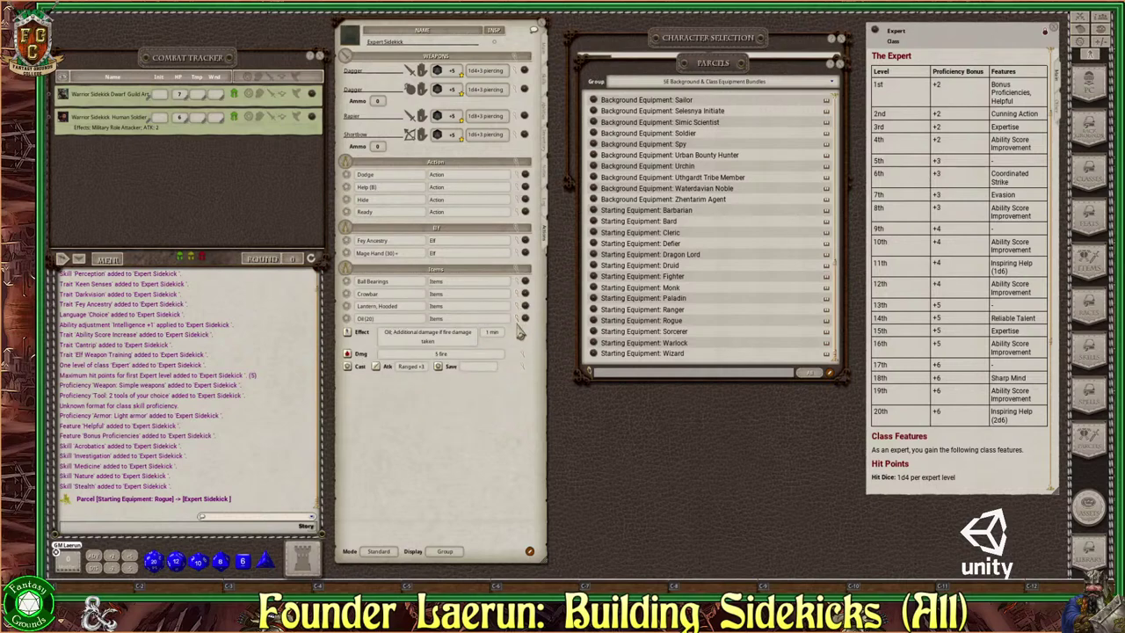
{"action": "left_click", "coordinate": [517, 319]}
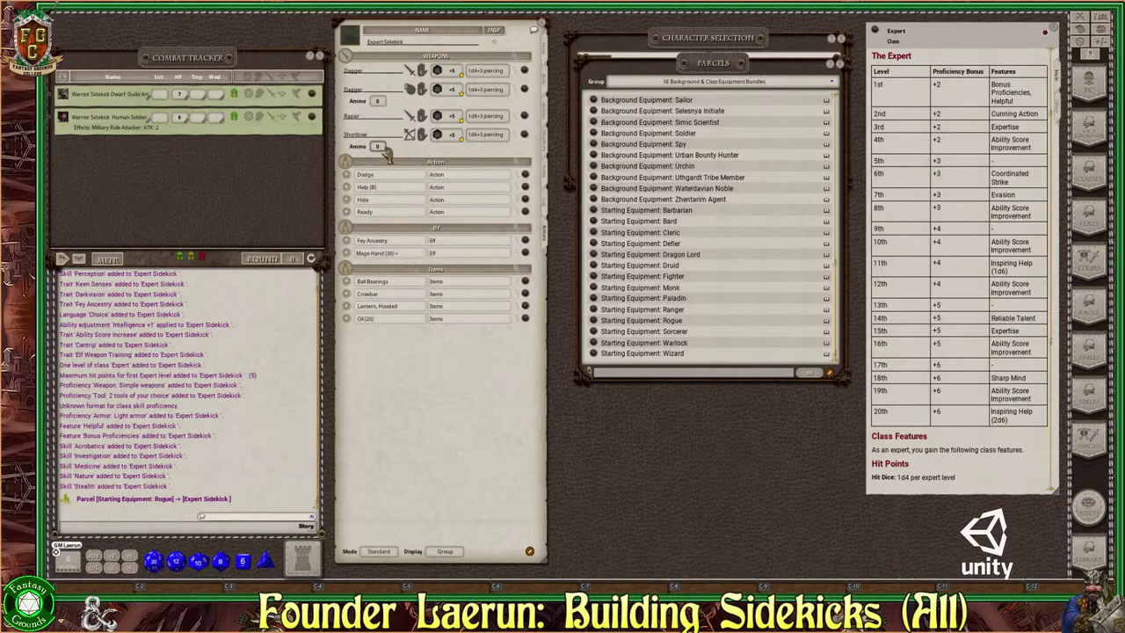
Step: Set the ammo to 2 for the thrown dagger and 20 for the shortbow
{"action": "scroll", "coordinate": [377, 101], "scroll_direction": "up", "scroll_amount": 2}
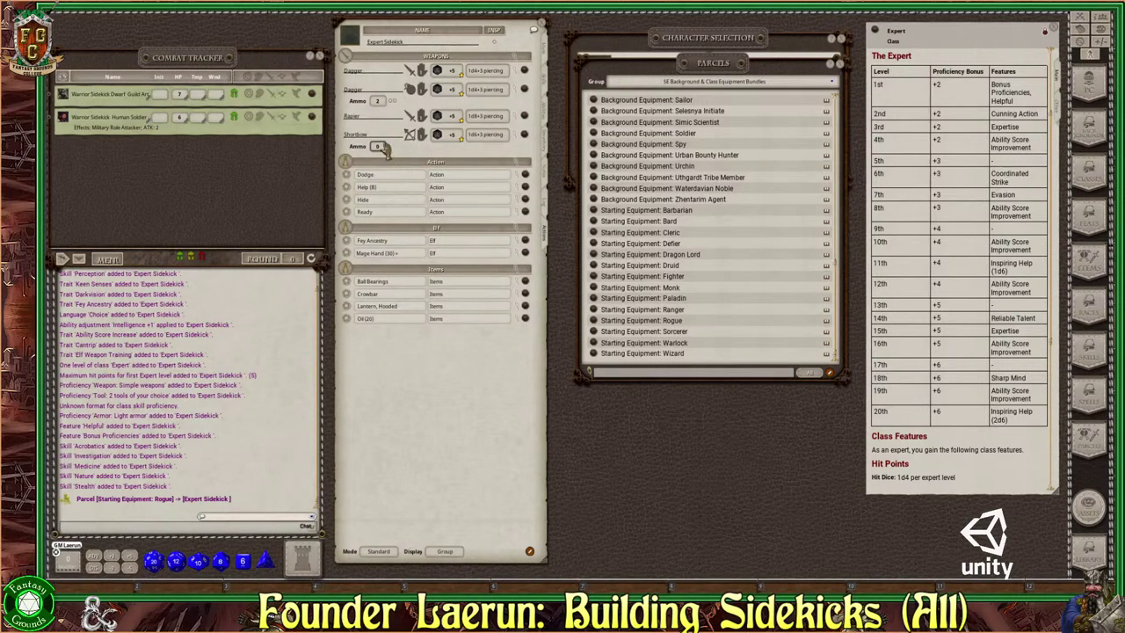
{"action": "type", "text": "0"}
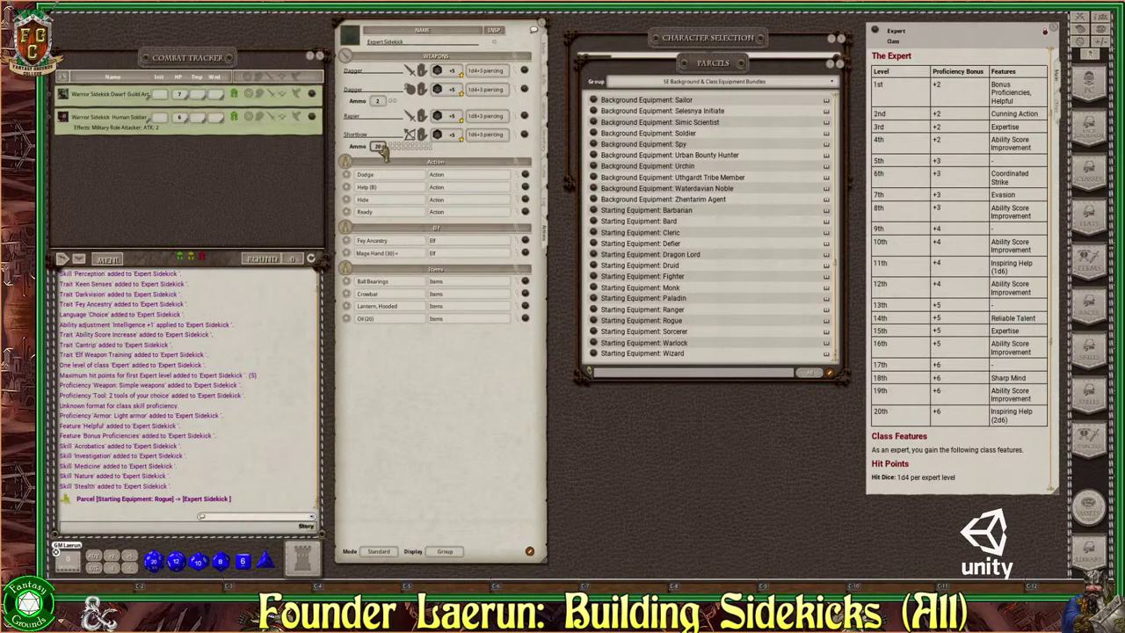
{"action": "left_click", "coordinate": [423, 139]}
Step: Enter 10 GP in the treasure section of the sidekick's inventory and close the parcel list
{"action": "left_click", "coordinate": [544, 155]}
{"action": "key", "text": "ctrl"}
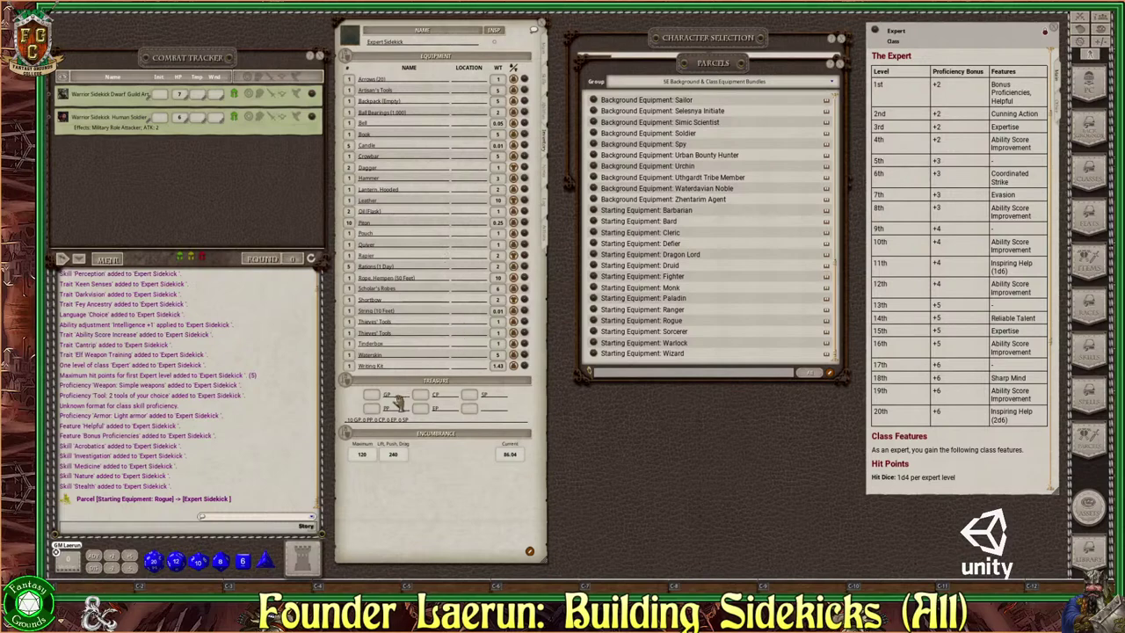
{"action": "type", "text": "0"}
{"action": "left_click", "coordinate": [839, 65]}
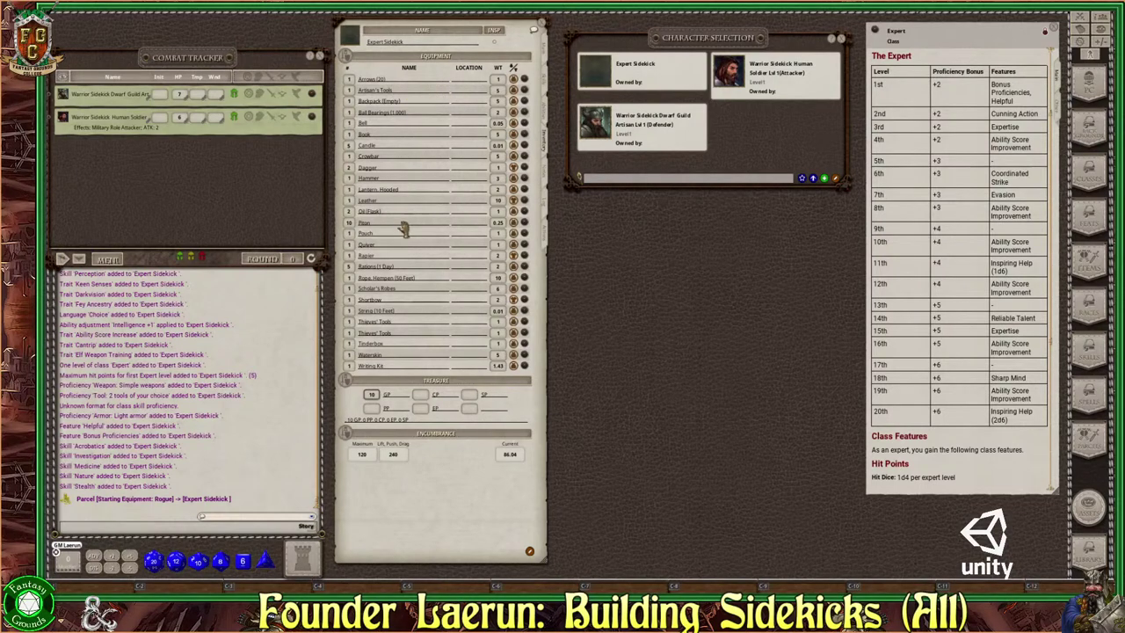
Step: Set the location of the Arrows (20) to Quiver so they are grouped under that container
{"action": "left_click", "coordinate": [465, 80]}
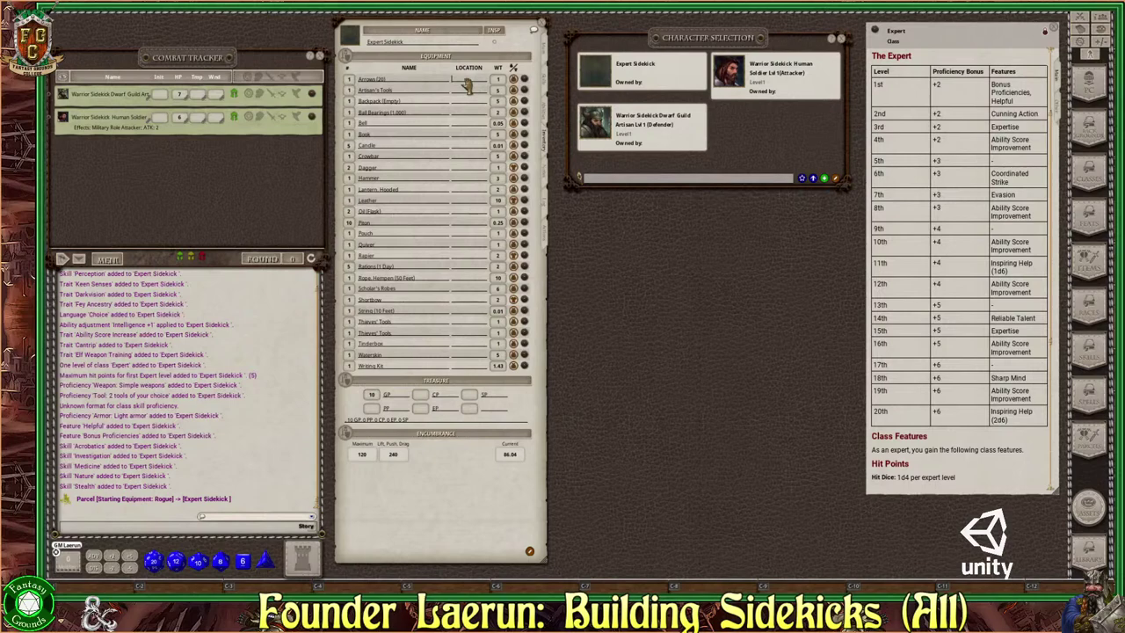
{"action": "type", "text": "Quiver"}
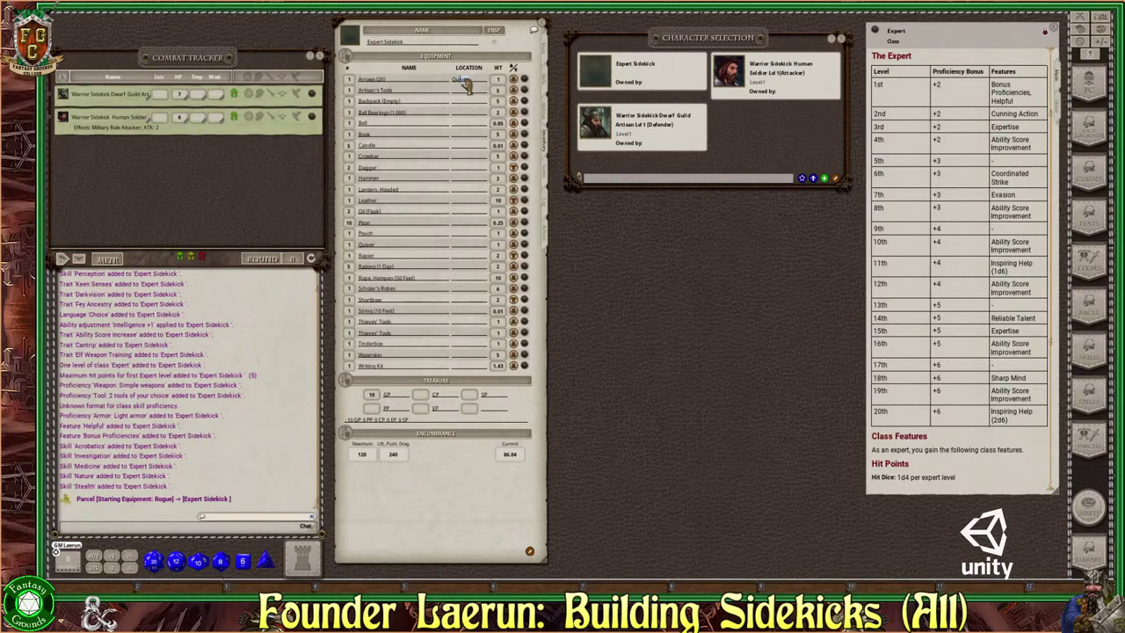
{"action": "key", "text": "Return"}
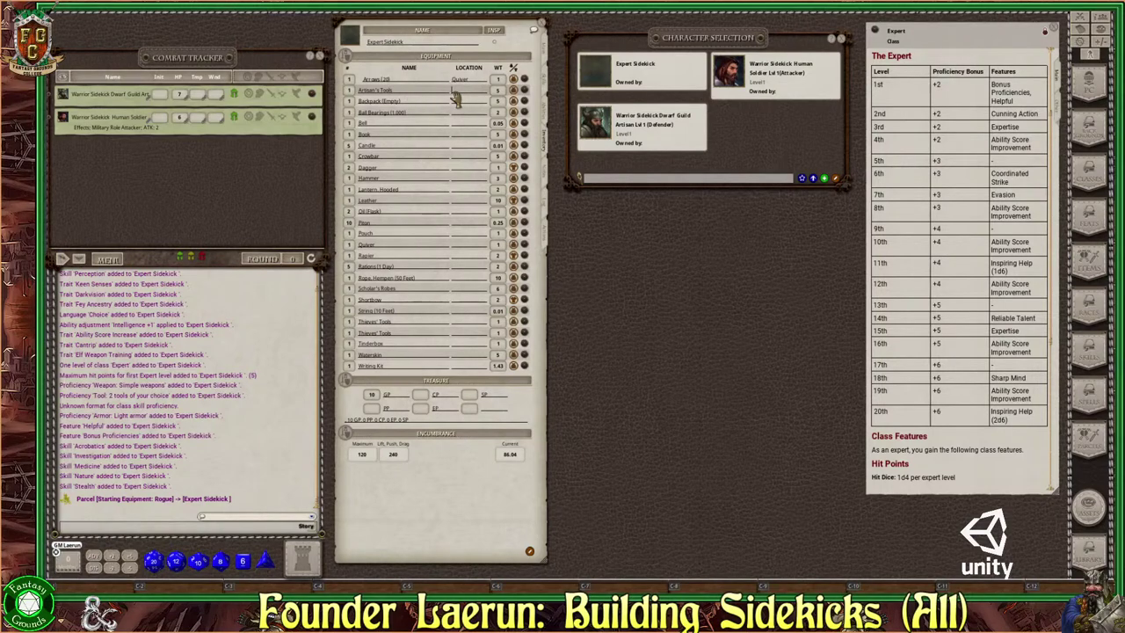
{"action": "left_click", "coordinate": [413, 102]}
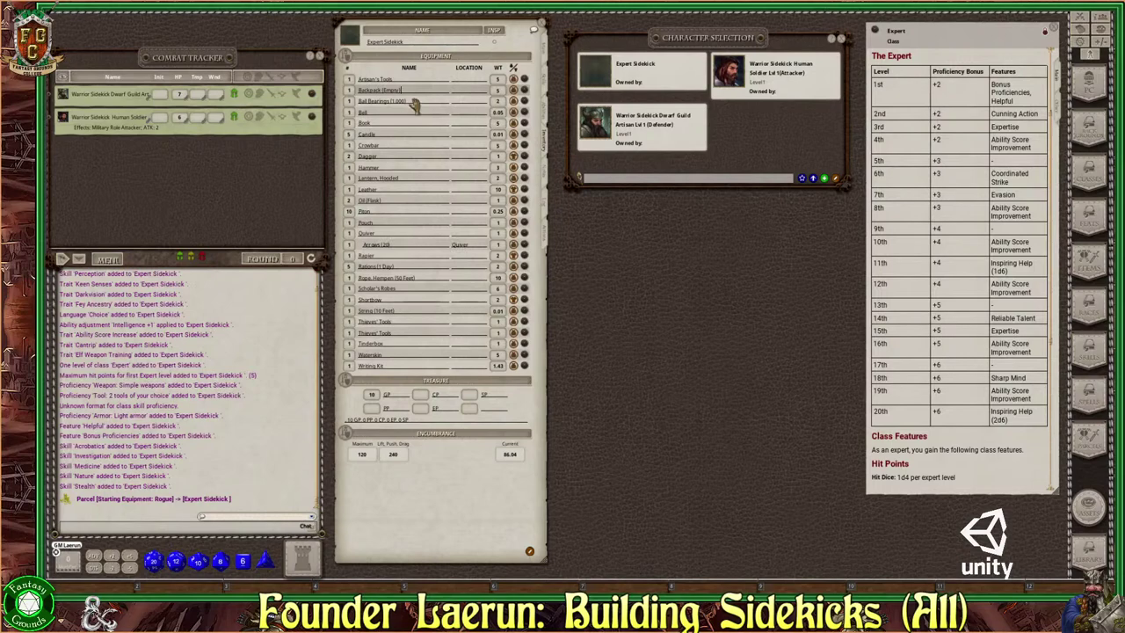
Step: Rename the "Backpack (Empty)" item in the sidekick's equipment list to Backpack
{"action": "key", "text": "BackSpace"}
{"action": "key", "text": "BackSpace"}
{"action": "key", "text": "BackSpace"}
{"action": "key", "text": "Return"}
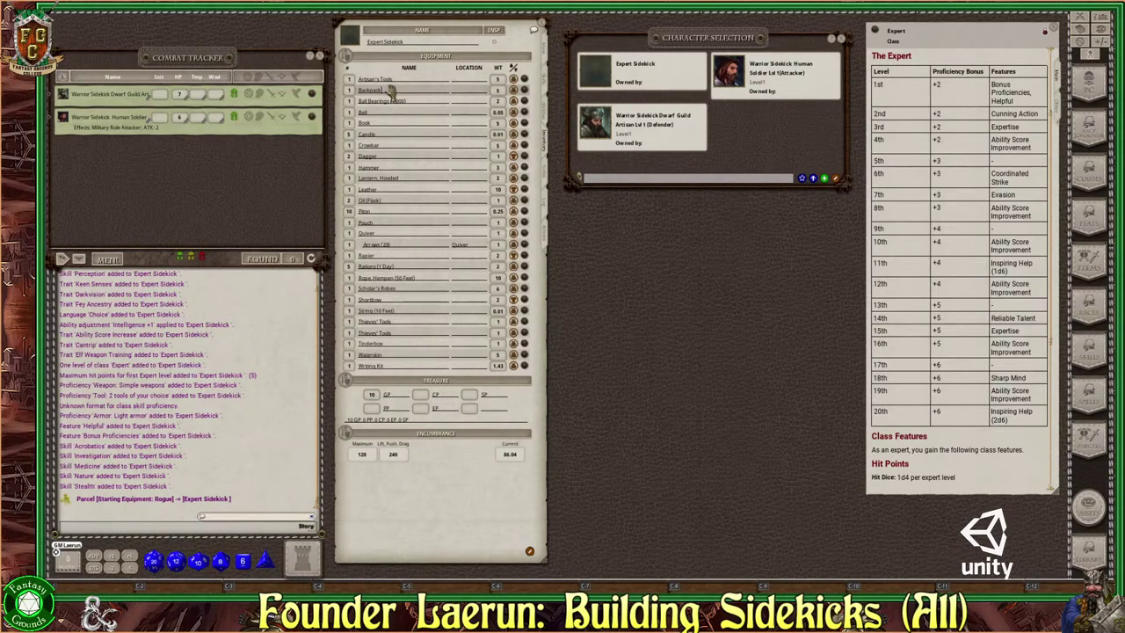
Step: Set the location of the Artisan's Tools to Backpack and of the Ball Bearings and Bell to Pouch
{"action": "left_click", "coordinate": [455, 91]}
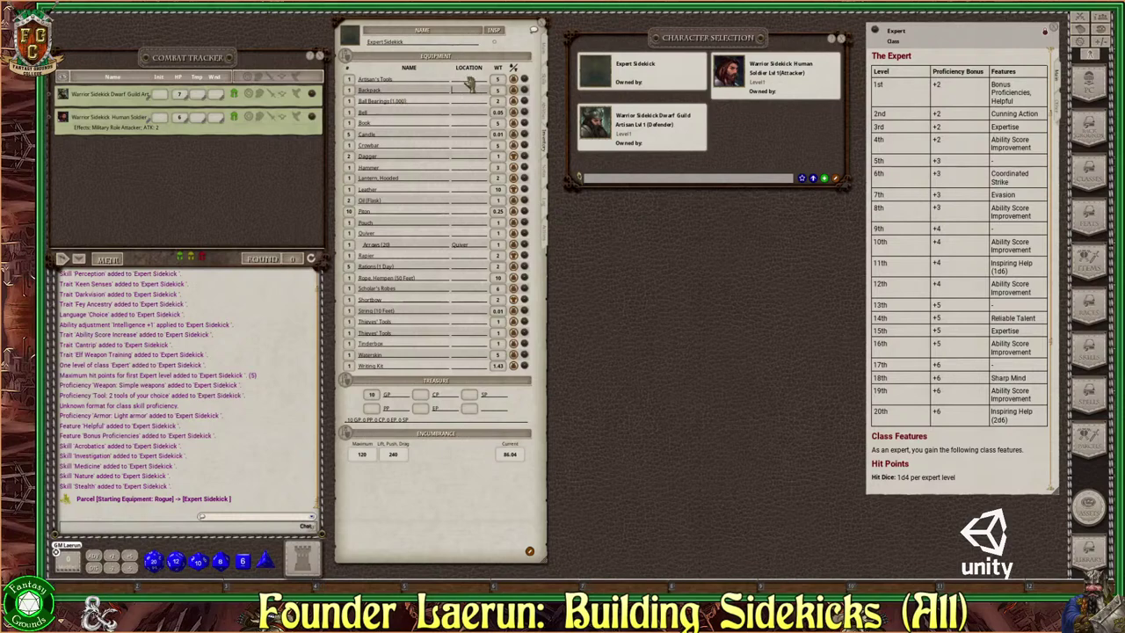
{"action": "left_click", "coordinate": [470, 80]}
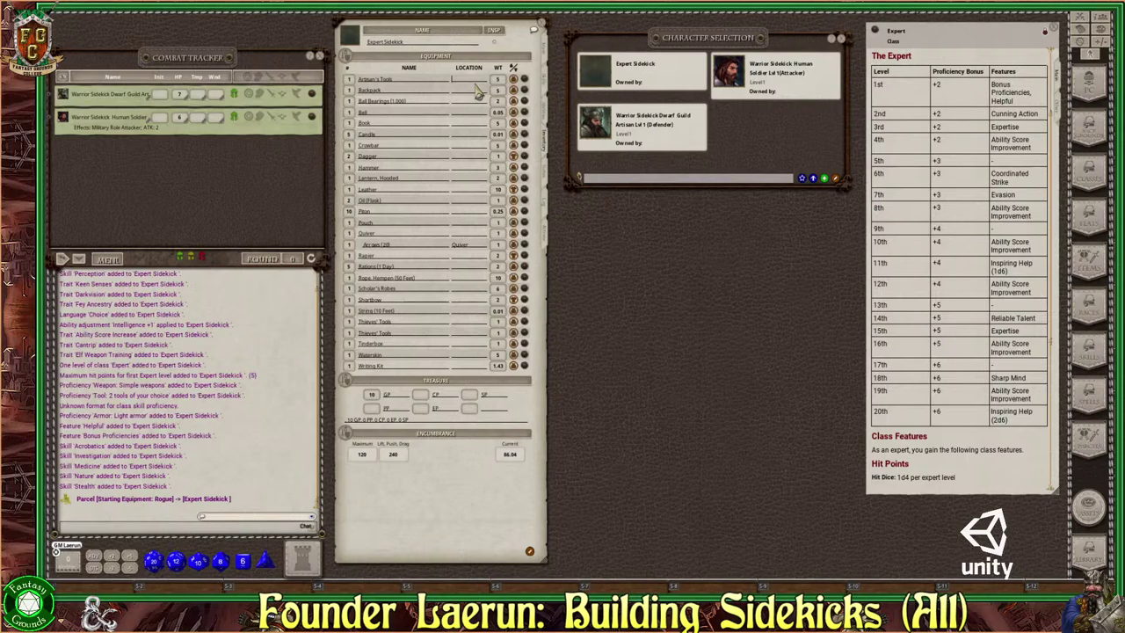
{"action": "type", "text": "Backpack"}
{"action": "left_click", "coordinate": [460, 102]}
{"action": "type", "text": "Ba"}
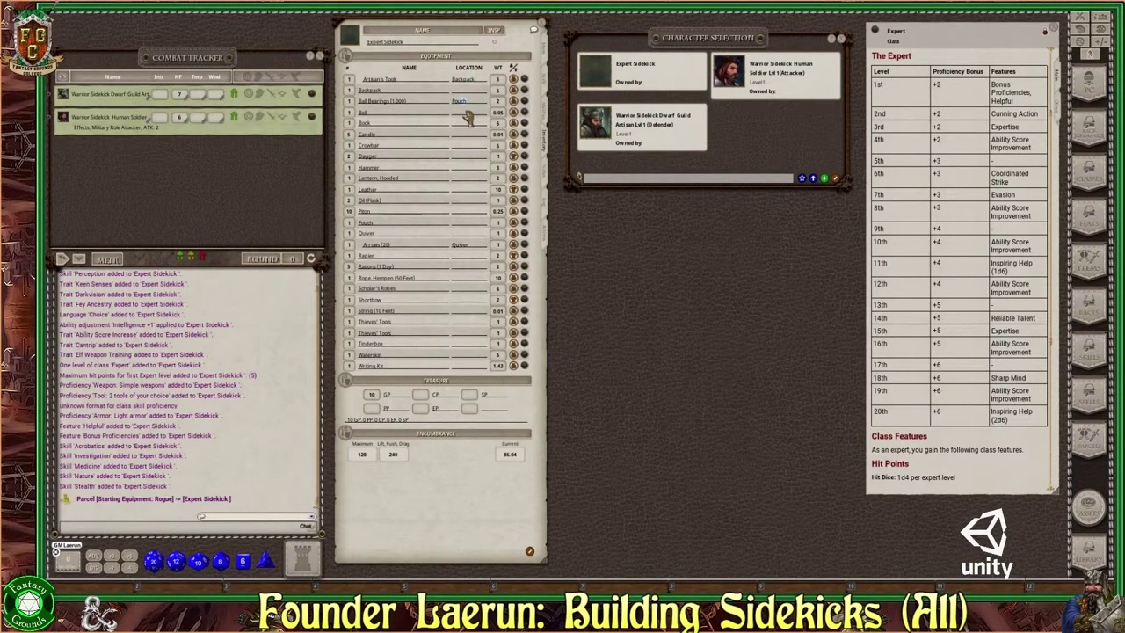
{"action": "left_click", "coordinate": [467, 113]}
{"action": "type", "text": "Pouch"}
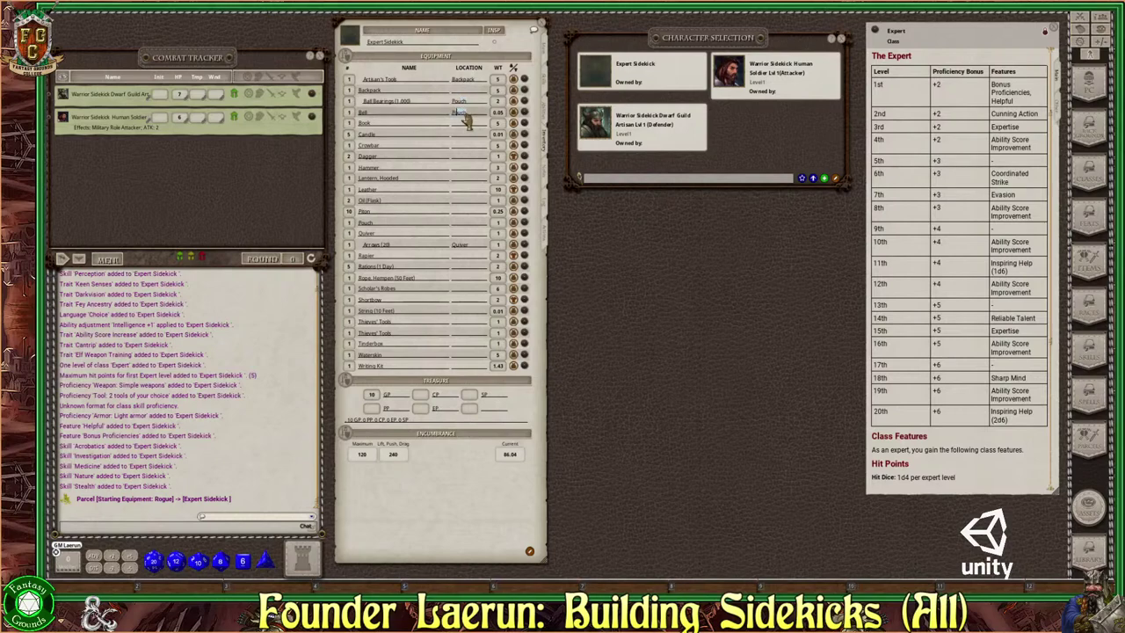
Step: Set the location of the Book, Candle and Crowbar to Backpack
{"action": "left_click", "coordinate": [467, 124]}
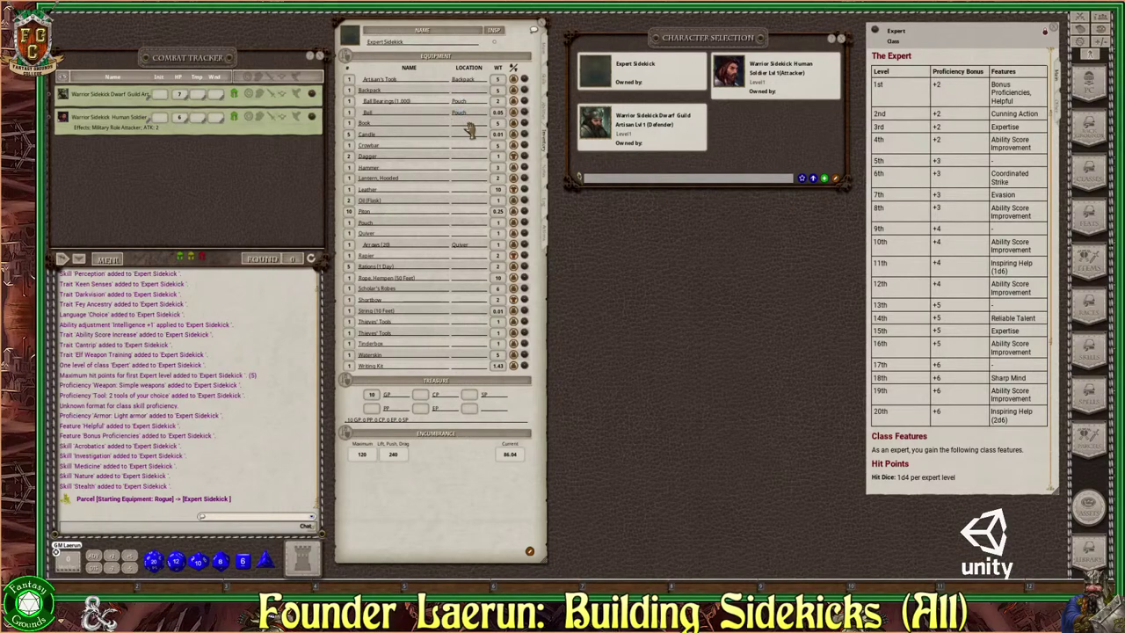
{"action": "type", "text": "Backpack"}
{"action": "left_click", "coordinate": [469, 134]}
{"action": "type", "text": "B"}
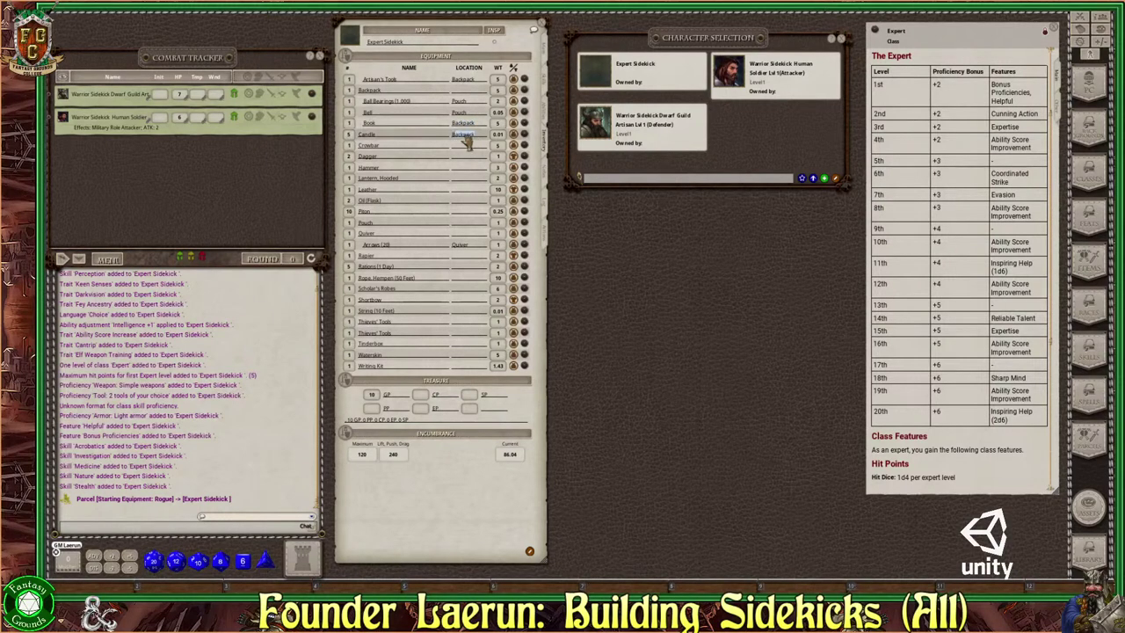
{"action": "left_click", "coordinate": [466, 146]}
{"action": "type", "text": "Backpack"}
{"action": "left_click", "coordinate": [469, 156]}
{"action": "left_click", "coordinate": [473, 168]}
{"action": "key", "text": "ctrl"}
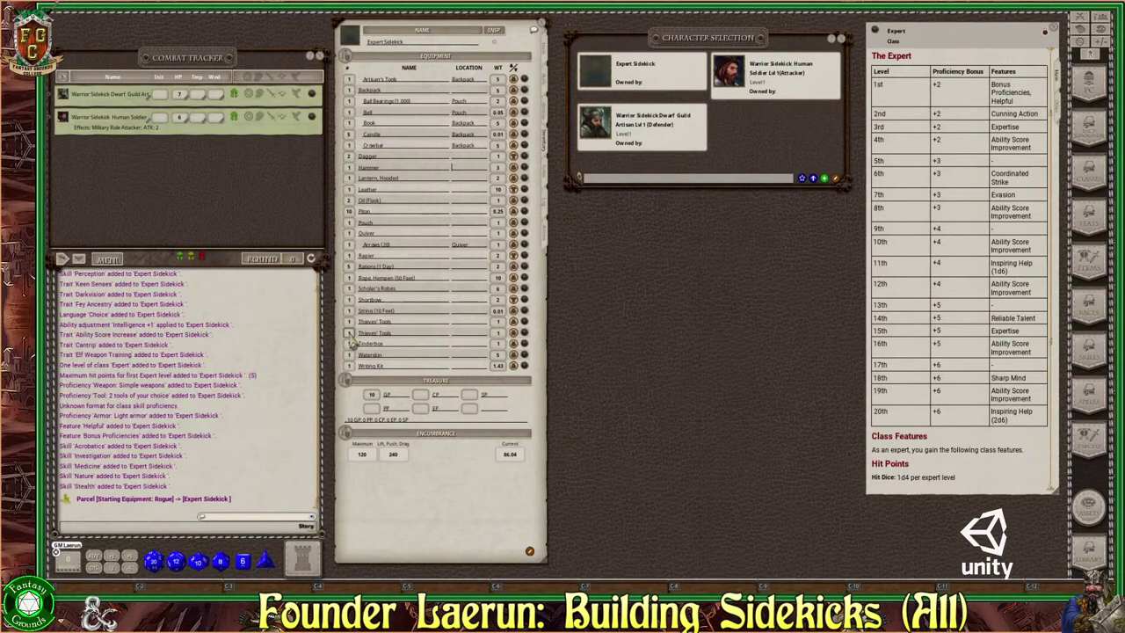
Step: Delete the duplicate Thieves' Tools and set the quantity of the remaining entry to 2
{"action": "right_click", "coordinate": [521, 321]}
{"action": "left_click", "coordinate": [496, 349]}
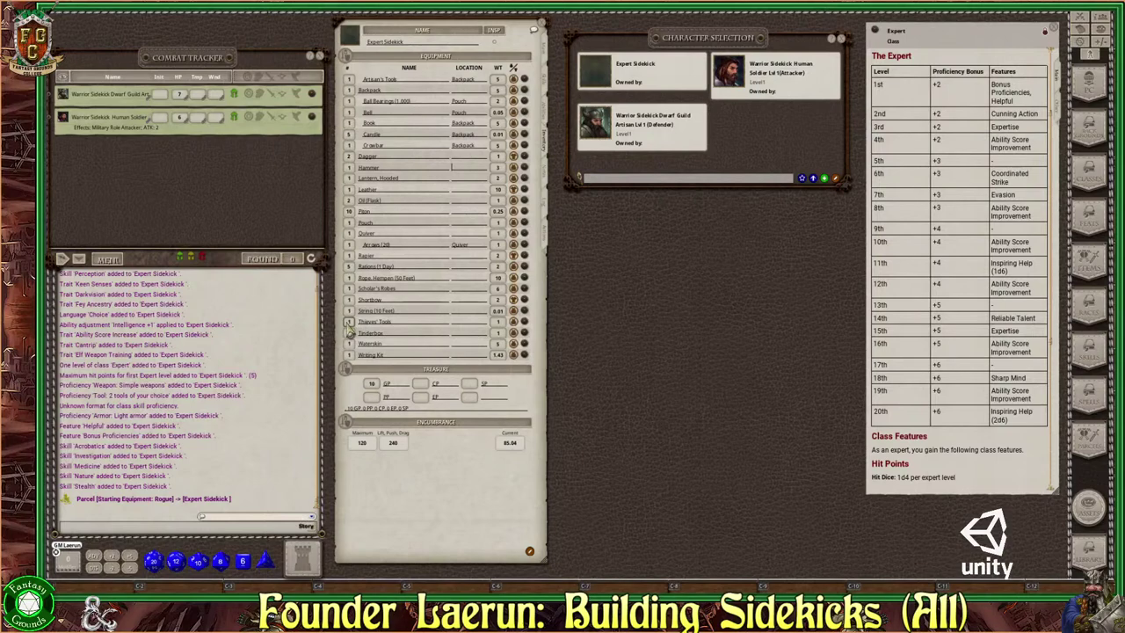
{"action": "left_click", "coordinate": [350, 323]}
{"action": "type", "text": "2"}
{"action": "left_click", "coordinate": [401, 328]}
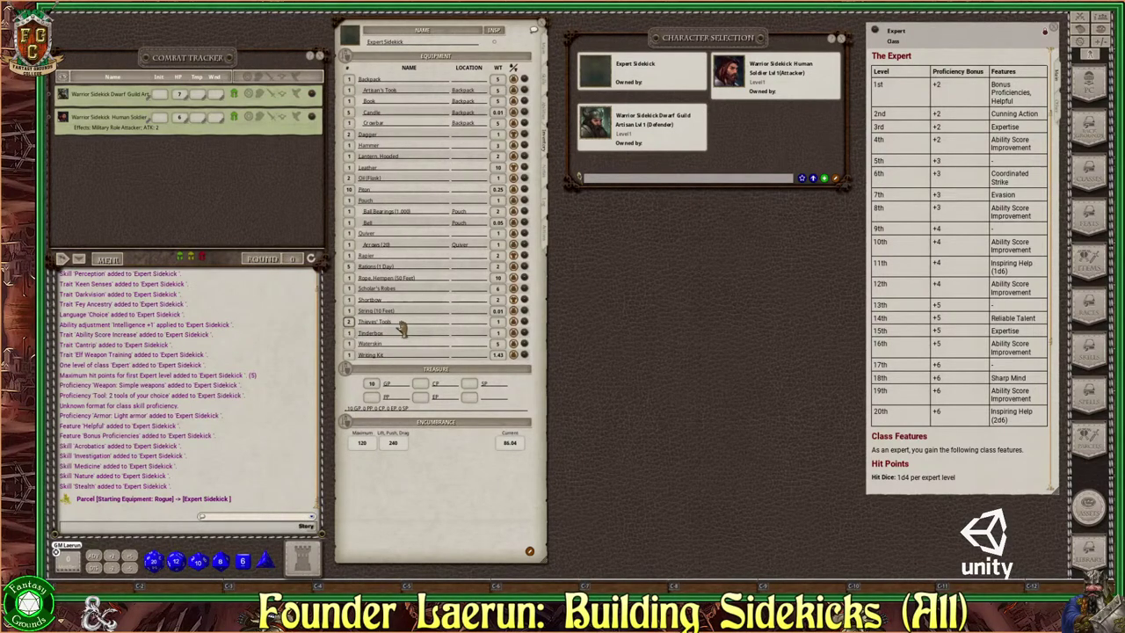
Step: Set the location of the String and Thieves' Tools to Pouch and of the Tinderbox to Backpack
{"action": "left_click", "coordinate": [465, 313]}
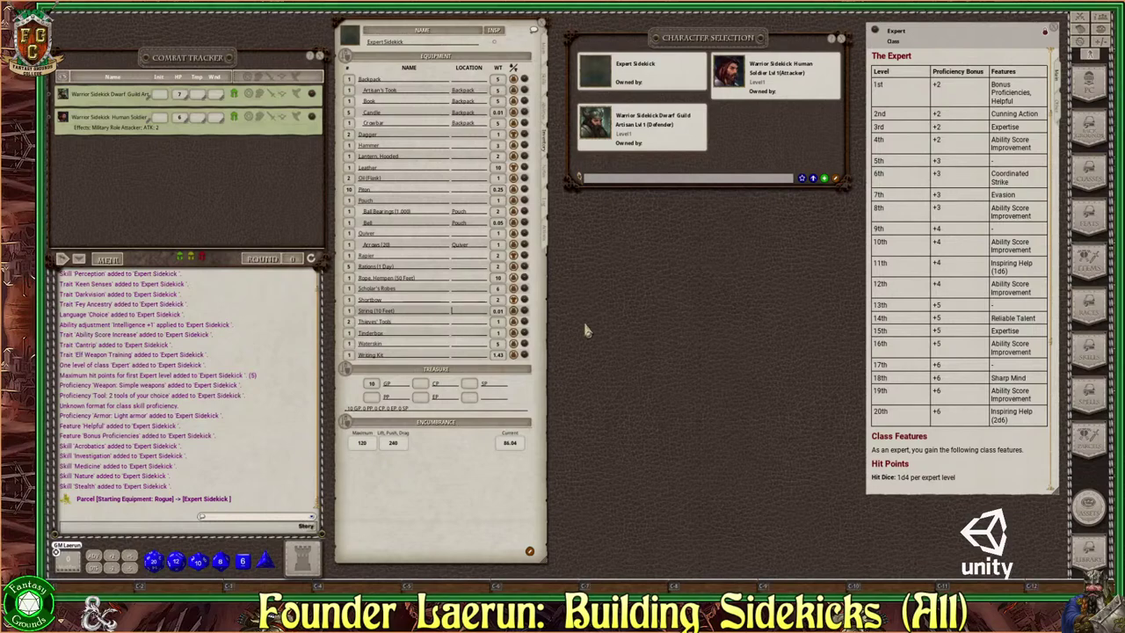
{"action": "key", "text": "shift"}
{"action": "left_click", "coordinate": [469, 314]}
{"action": "type", "text": "Pouch"}
{"action": "left_click", "coordinate": [471, 334]}
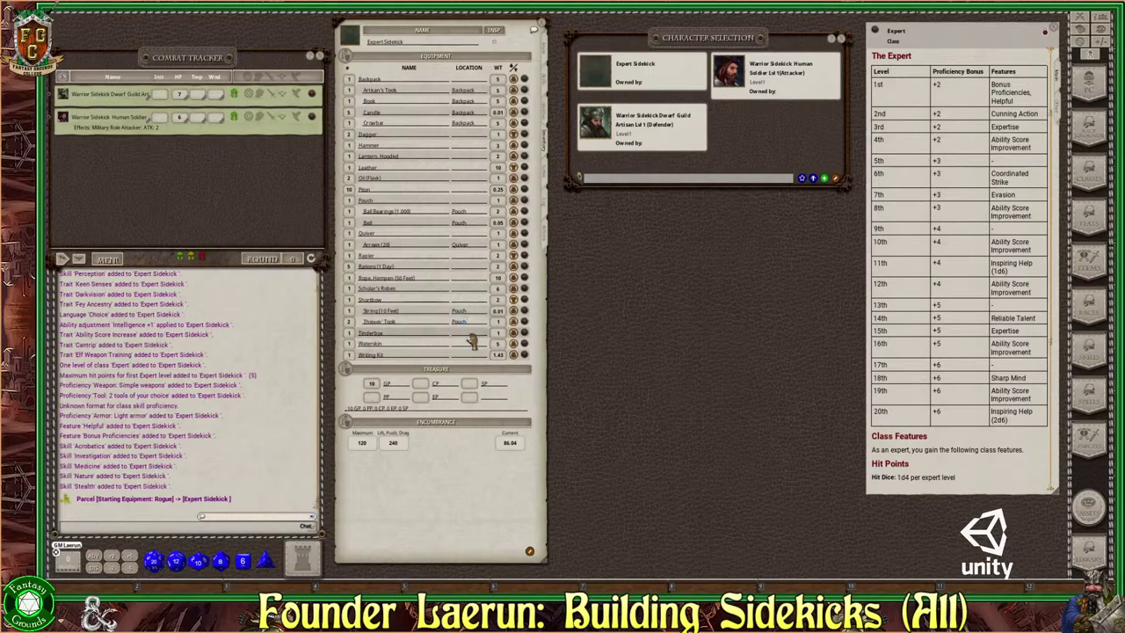
{"action": "type", "text": "Backpack"}
{"action": "left_click", "coordinate": [414, 122]}
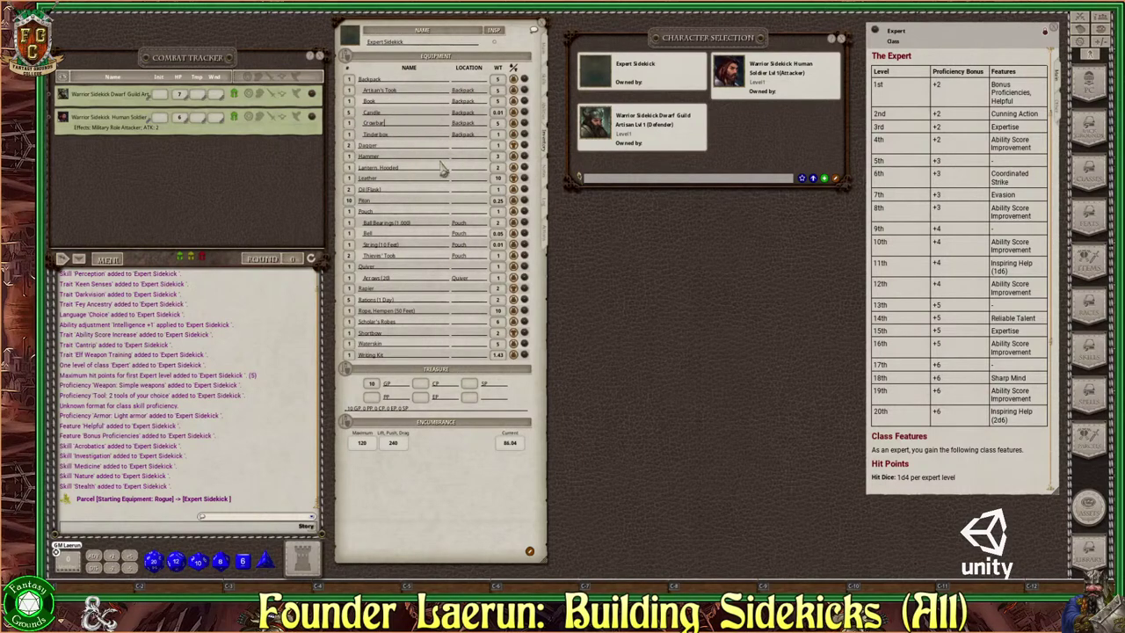
Step: Set the location of the Hooded Lantern, Hammer, Oil (Flask) and Piton to Backpack
{"action": "left_click", "coordinate": [475, 168]}
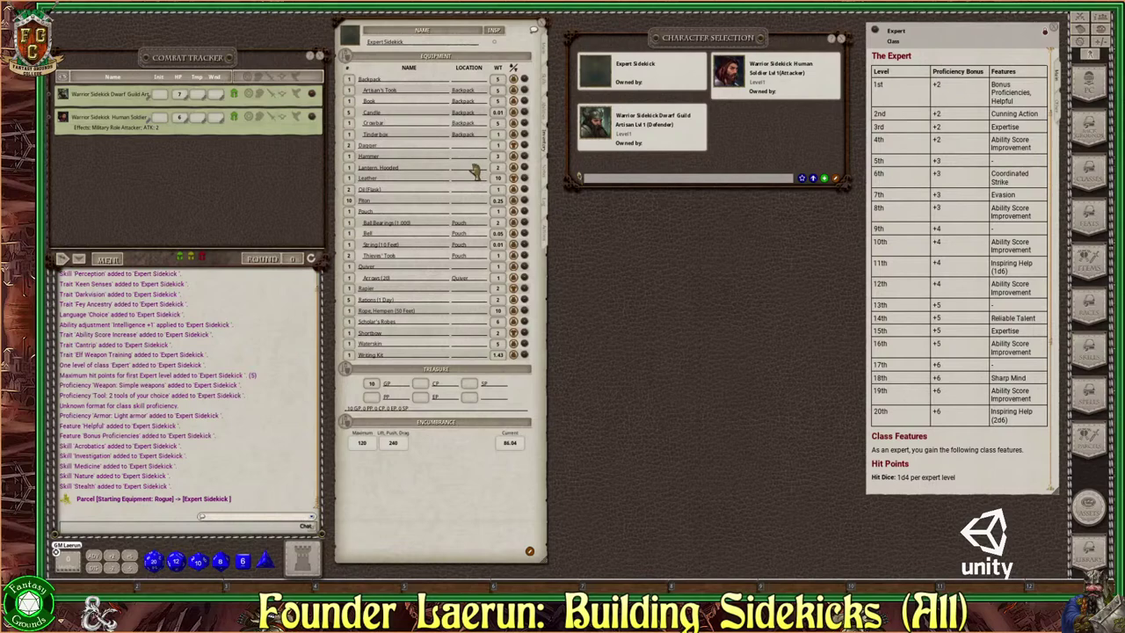
{"action": "type", "text": "Backpack"}
{"action": "left_click", "coordinate": [470, 157]}
{"action": "type", "text": "B"}
{"action": "left_click", "coordinate": [470, 193]}
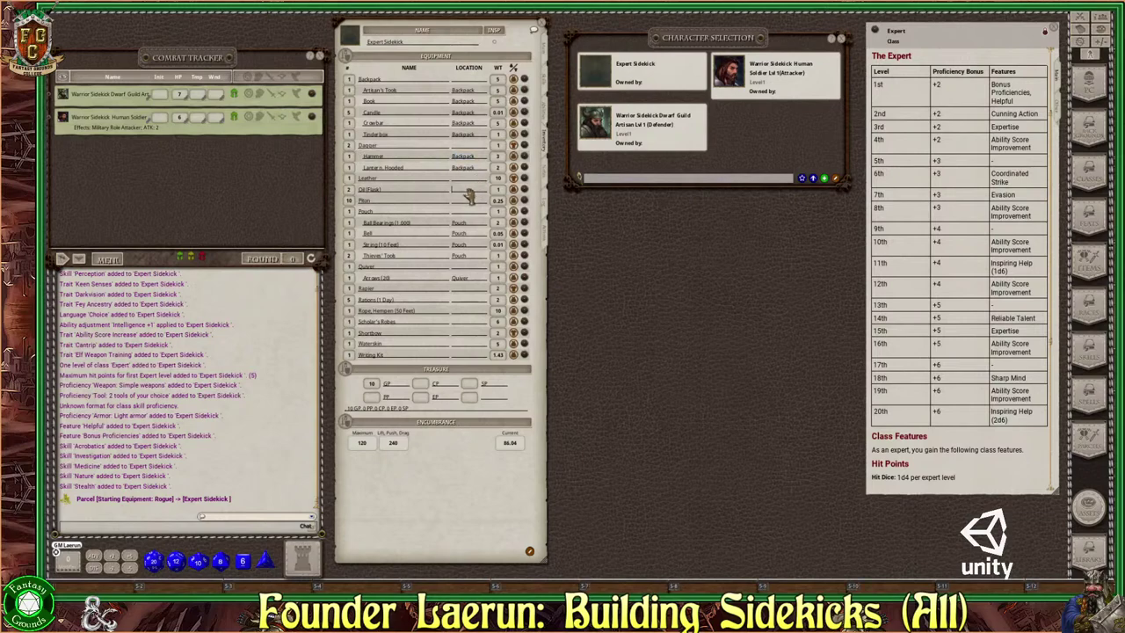
{"action": "type", "text": "Backpack"}
{"action": "left_click", "coordinate": [470, 202]}
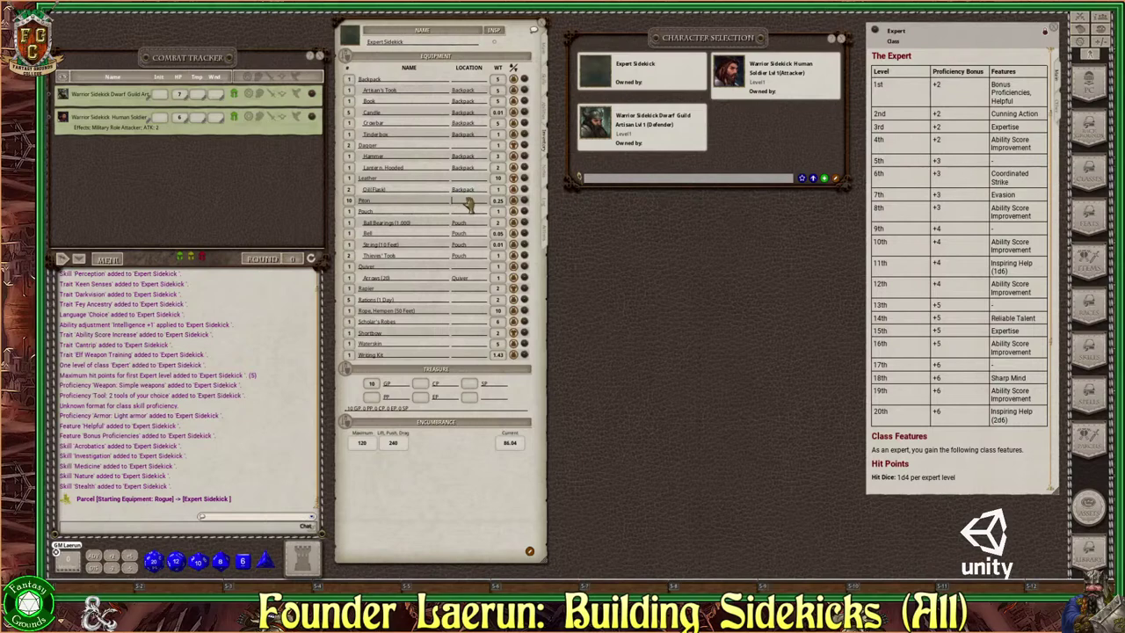
{"action": "type", "text": "Backpack"}
Step: Set the location of the Rations, Hempen Rope and Scholar's Robes to Backpack
{"action": "left_click", "coordinate": [470, 300]}
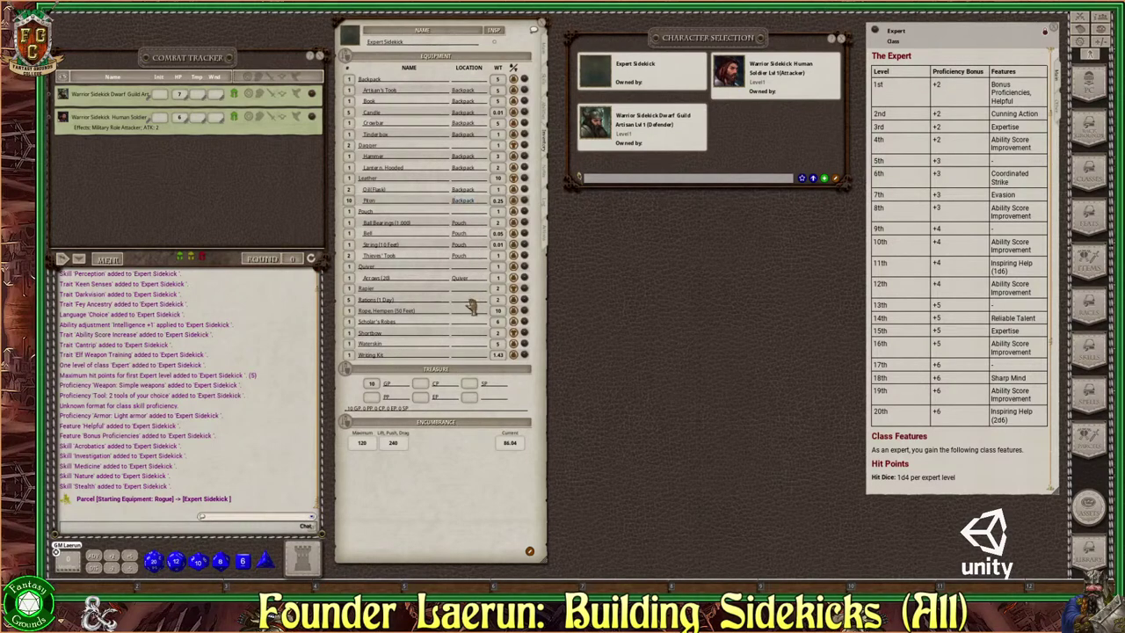
{"action": "type", "text": "Backpack"}
{"action": "left_click", "coordinate": [470, 312]}
{"action": "type", "text": "B"}
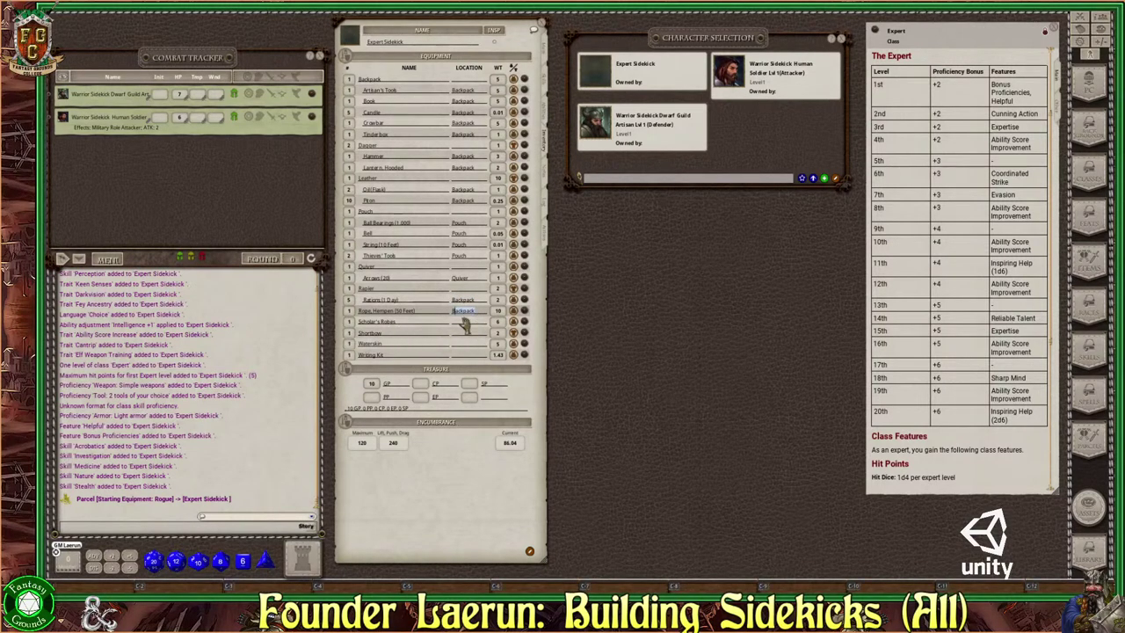
{"action": "left_click", "coordinate": [464, 323]}
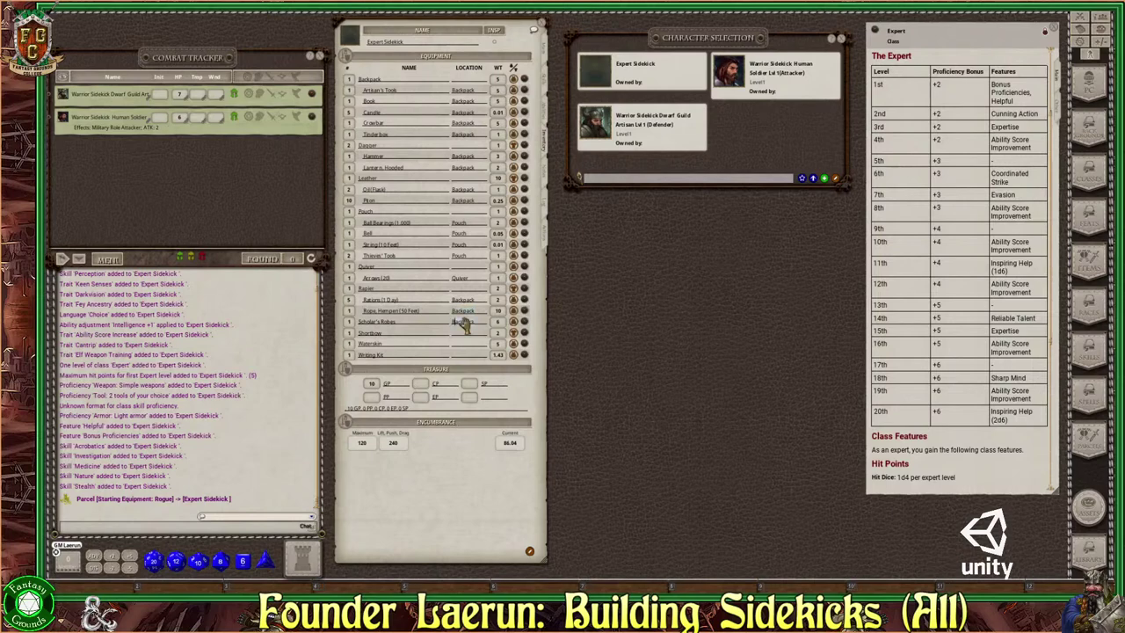
{"action": "type", "text": "Backpack"}
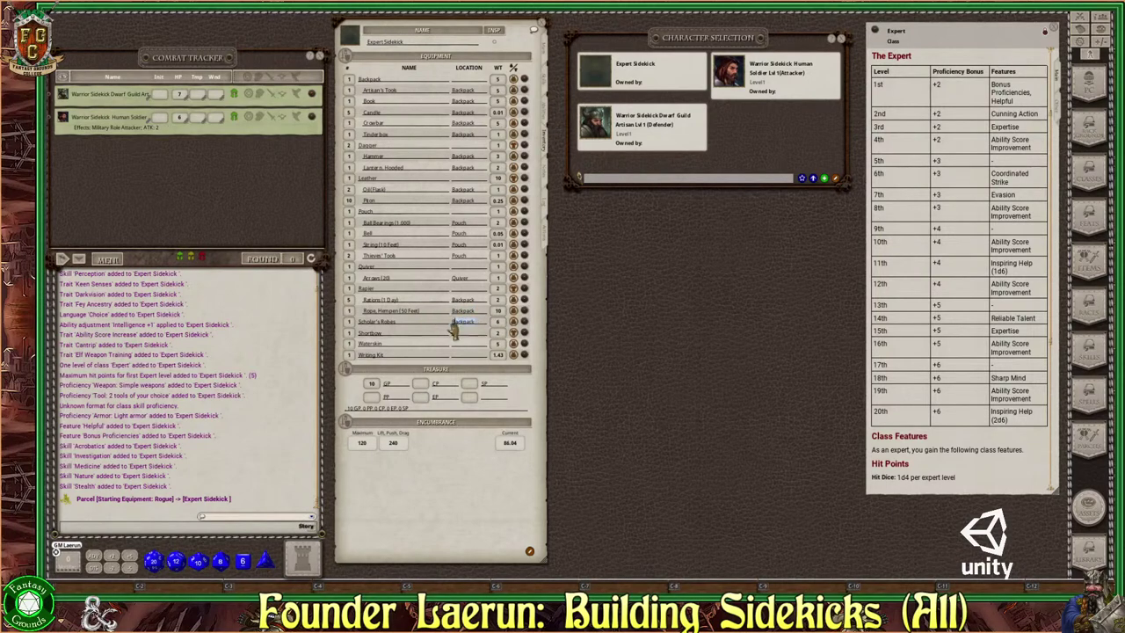
Step: Set the location of the Waterskin to Backpack and of the Writing Kit to Pouch
{"action": "left_click", "coordinate": [471, 337]}
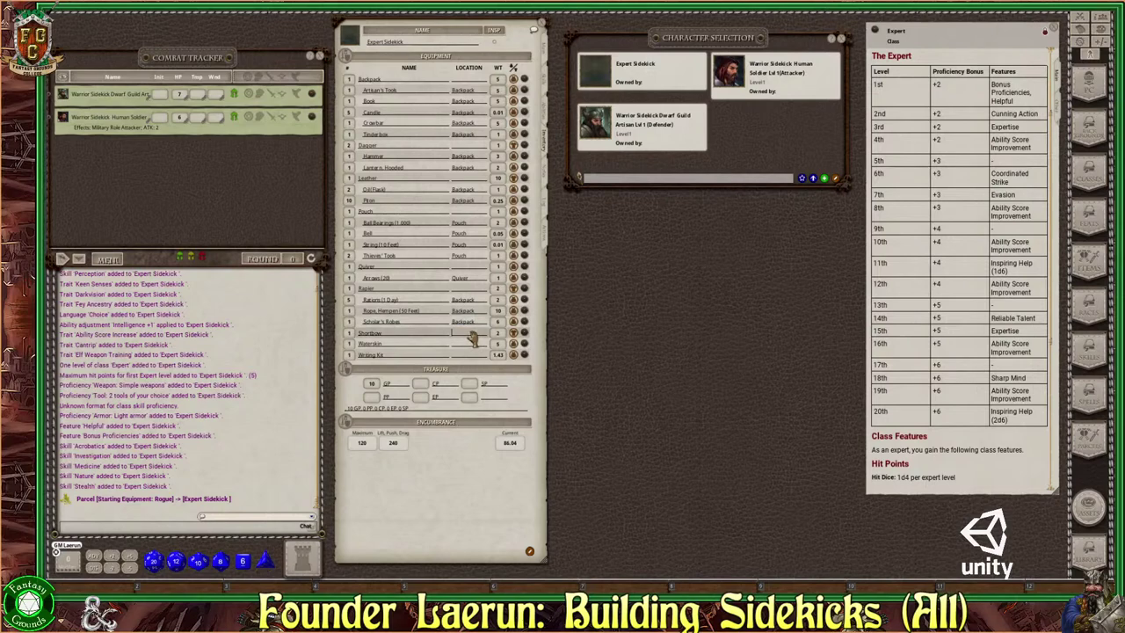
{"action": "left_click", "coordinate": [466, 343]}
{"action": "type", "text": "Backpack"}
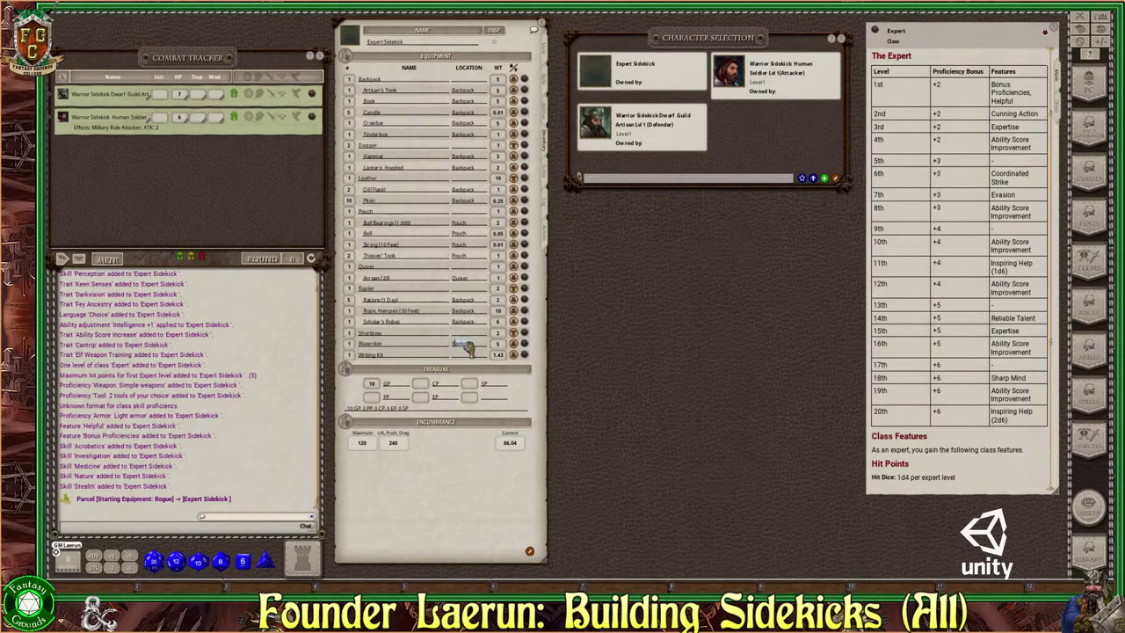
{"action": "left_click", "coordinate": [465, 356]}
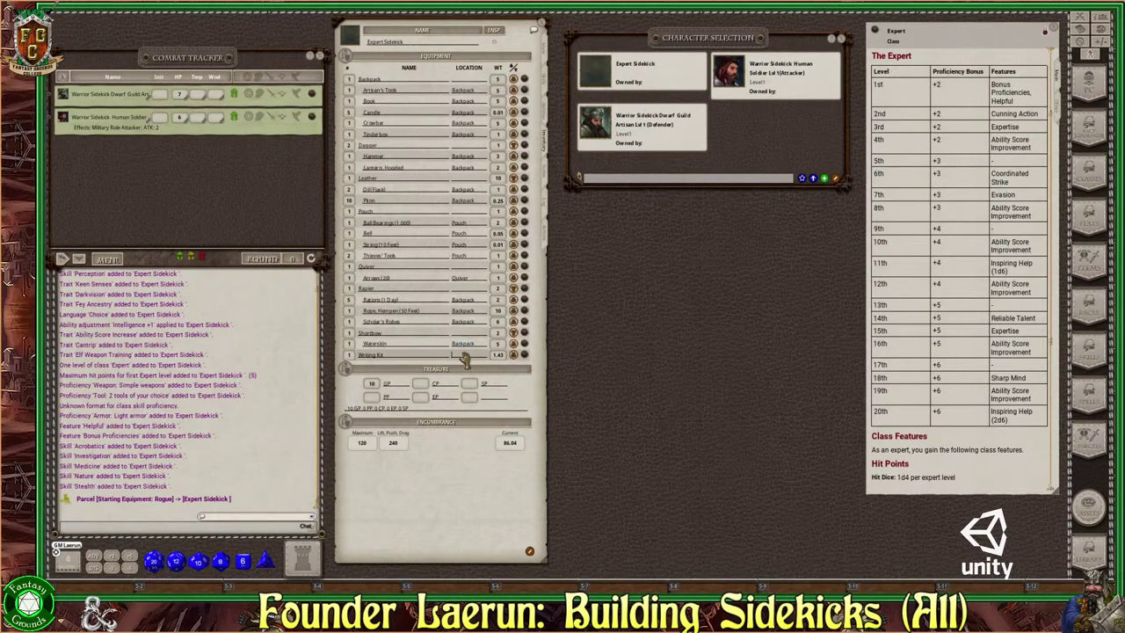
{"action": "type", "text": "B"}
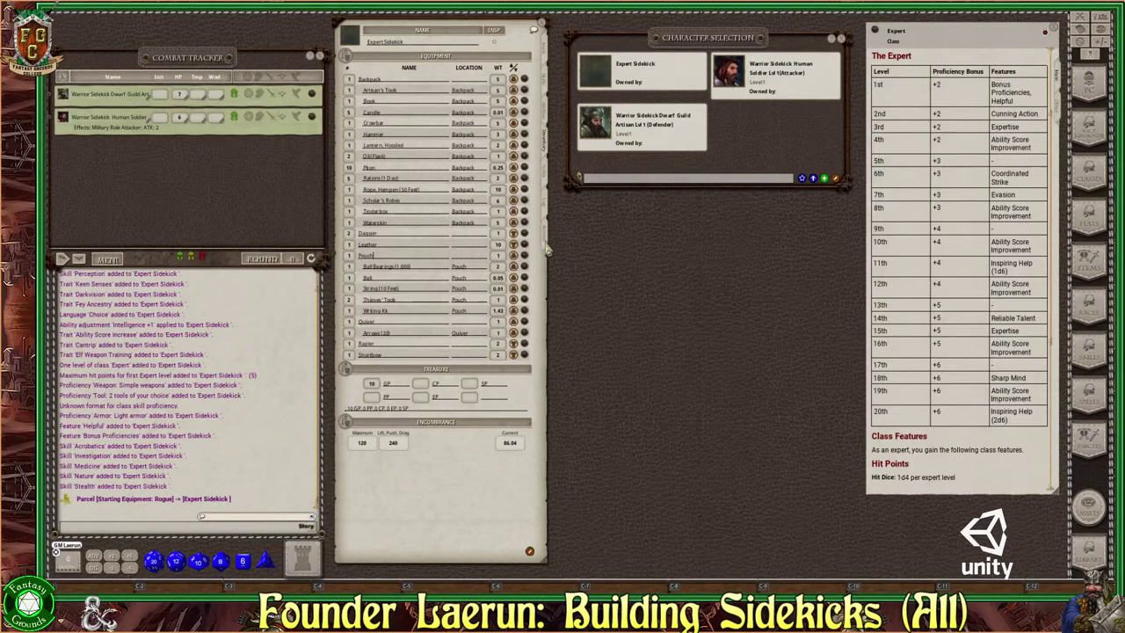
Step: Review the sidekick's actions, notes, main statistics, armor calculation, features and proficiencies, and inventory
{"action": "left_click", "coordinate": [546, 247]}
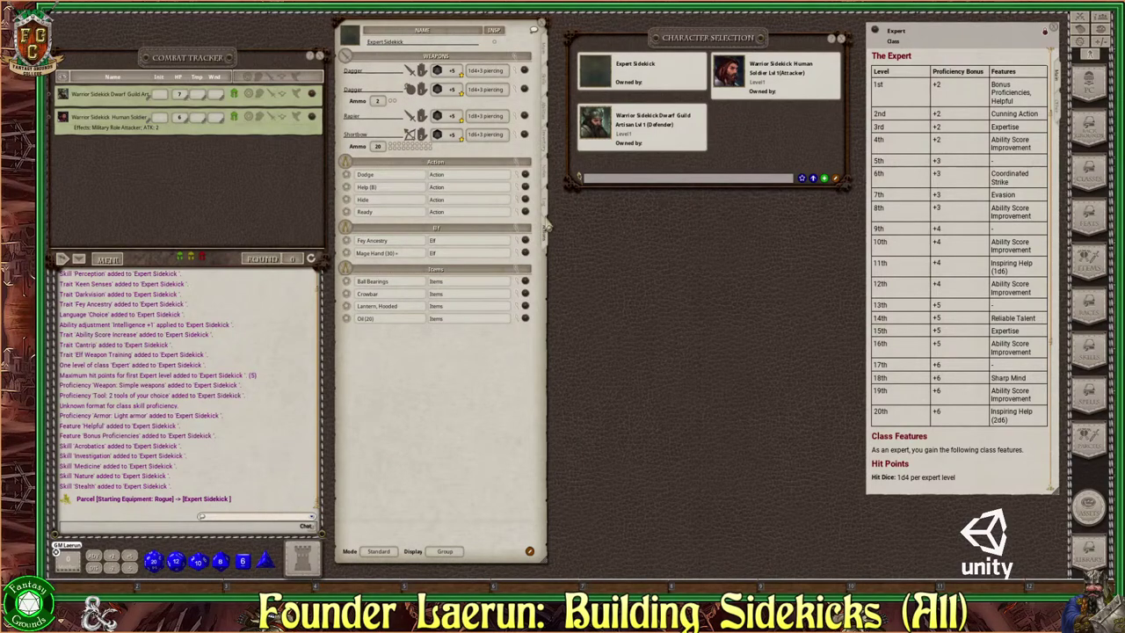
{"action": "left_click", "coordinate": [549, 181]}
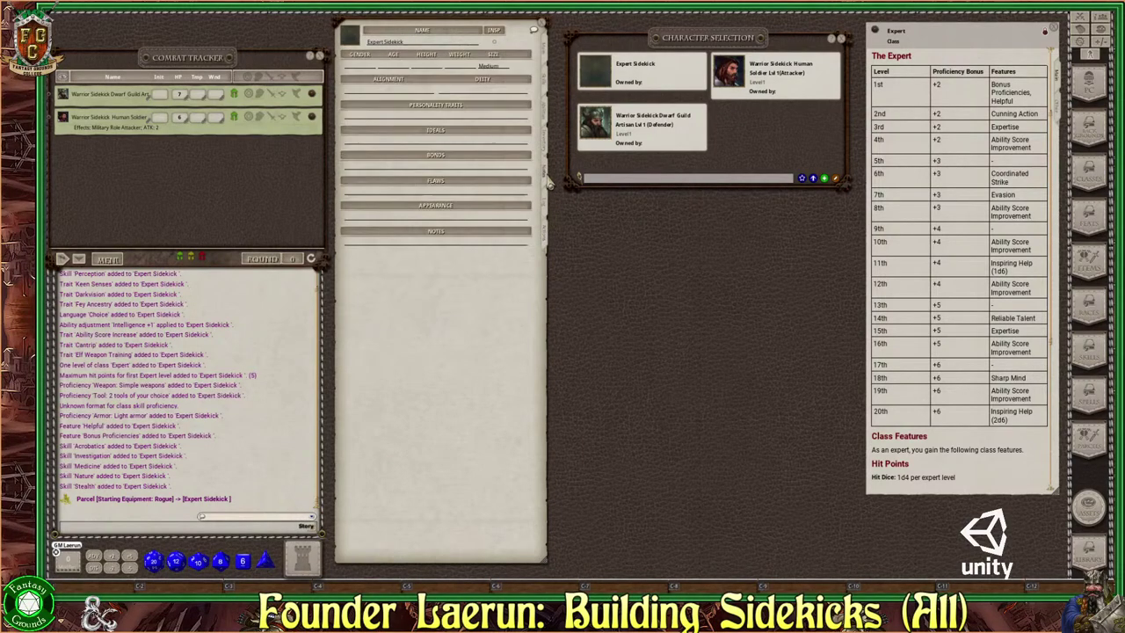
{"action": "left_click", "coordinate": [543, 62]}
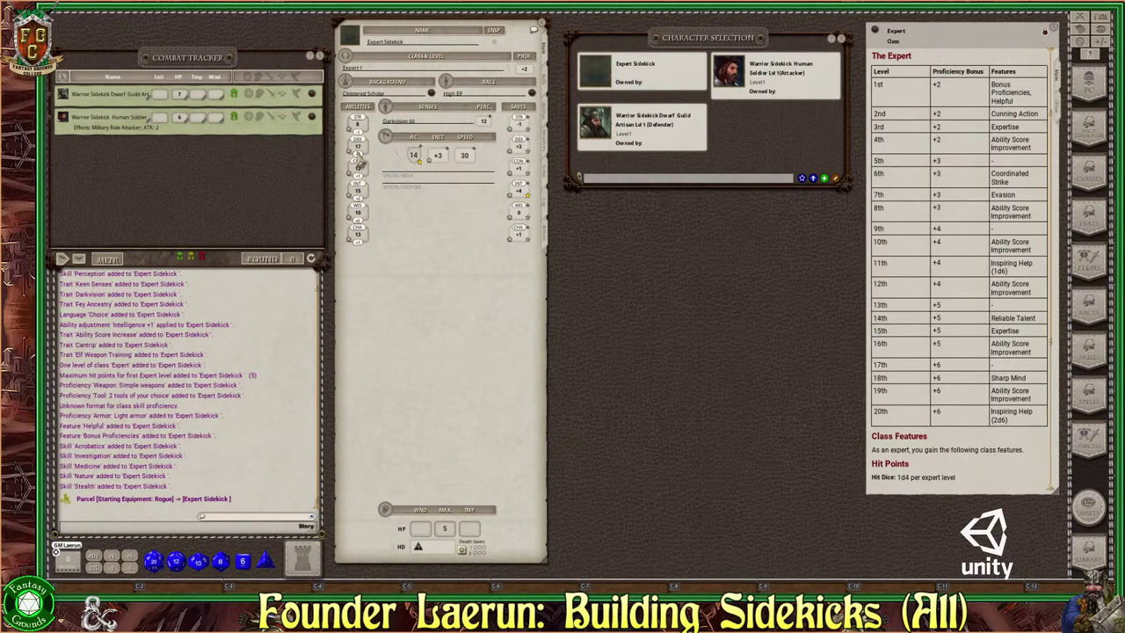
{"action": "left_click", "coordinate": [400, 161]}
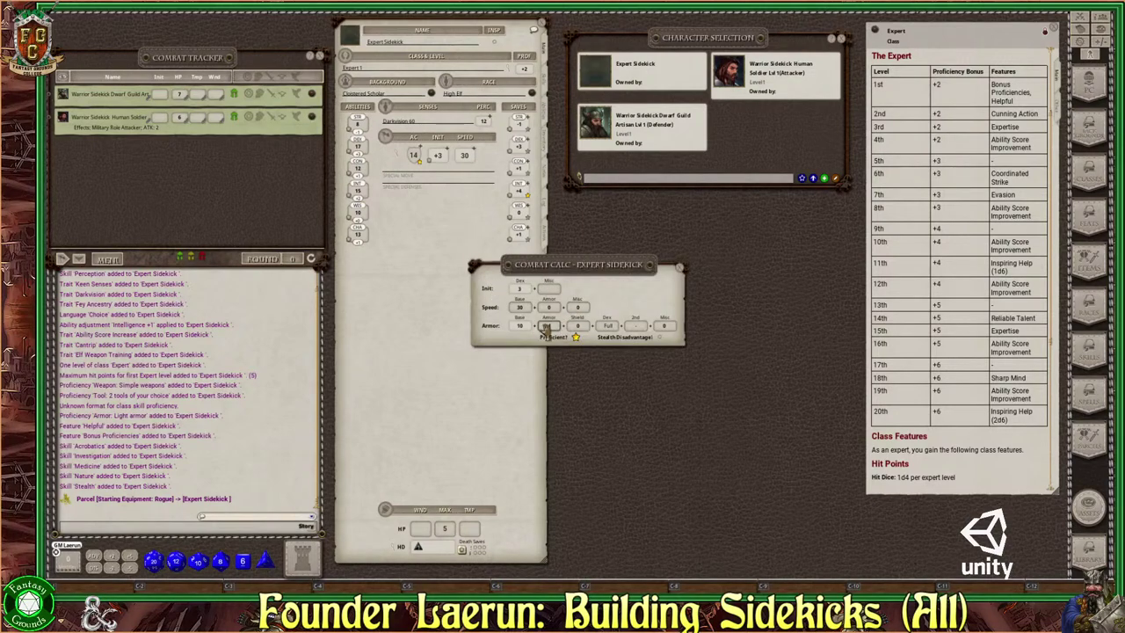
{"action": "left_click", "coordinate": [679, 269]}
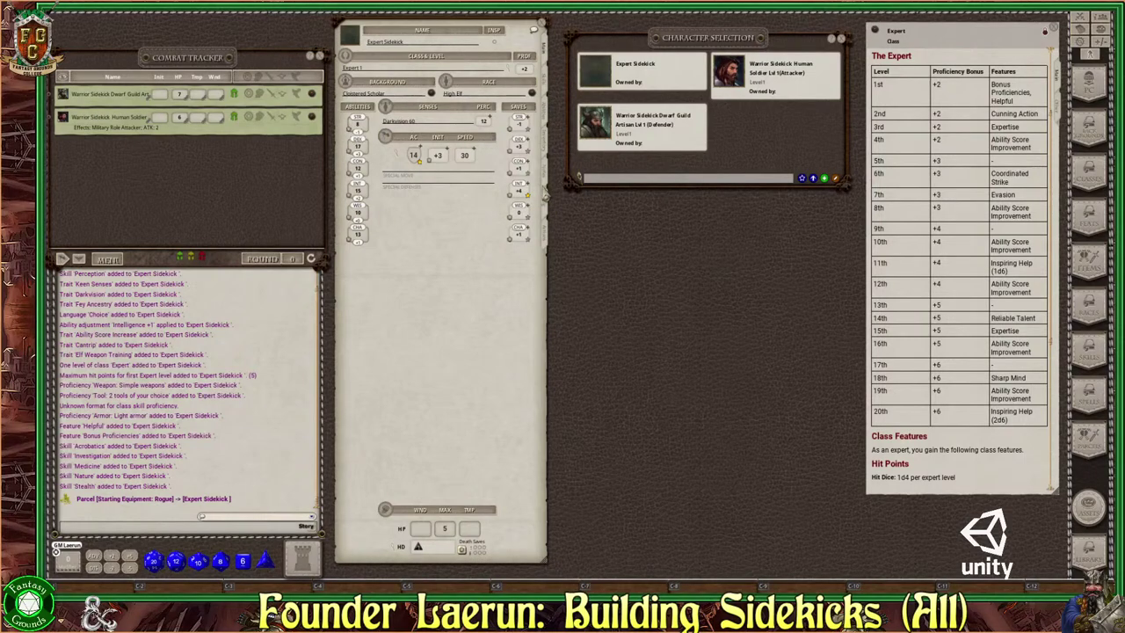
{"action": "left_click", "coordinate": [544, 119]}
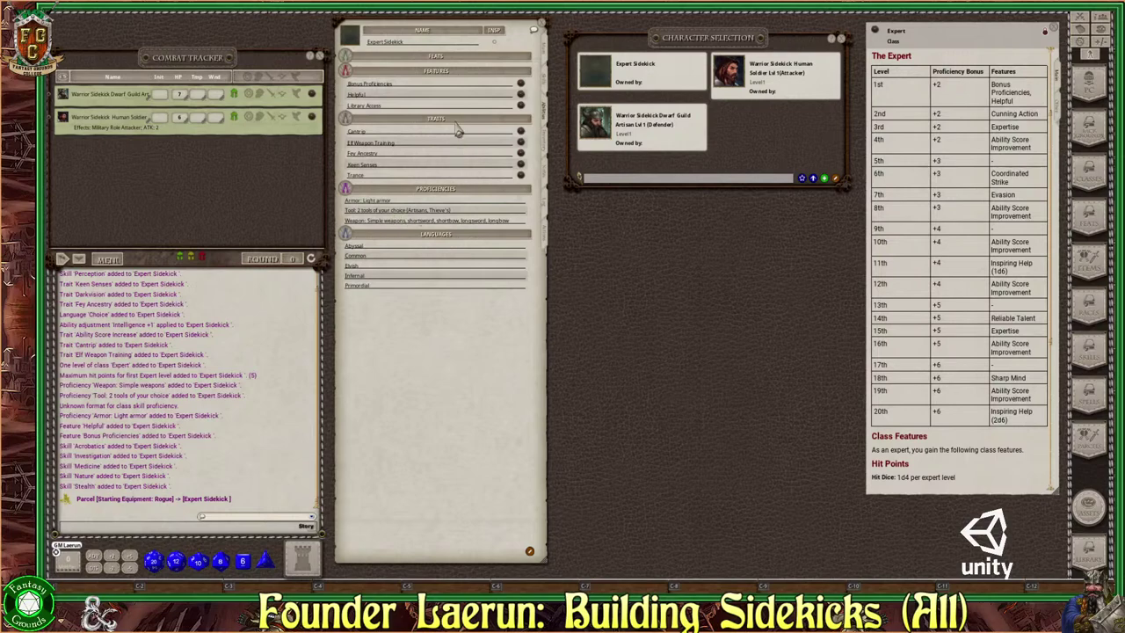
{"action": "left_click", "coordinate": [546, 144]}
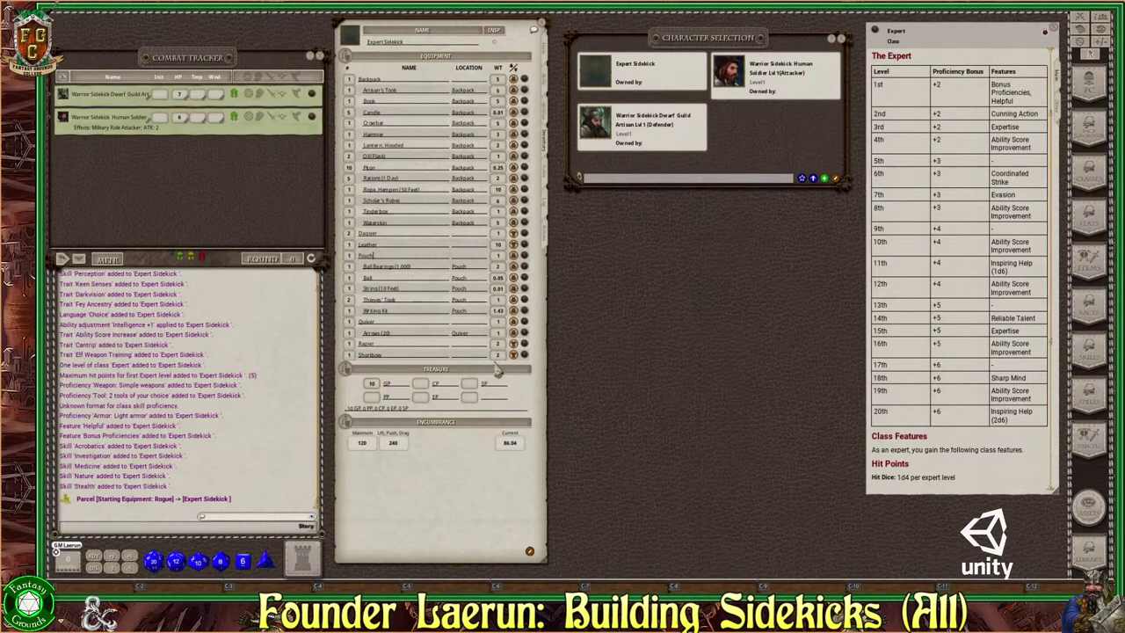
Step: Add two blank entries to the Items group of the sidekick's actions
{"action": "left_click", "coordinate": [546, 234]}
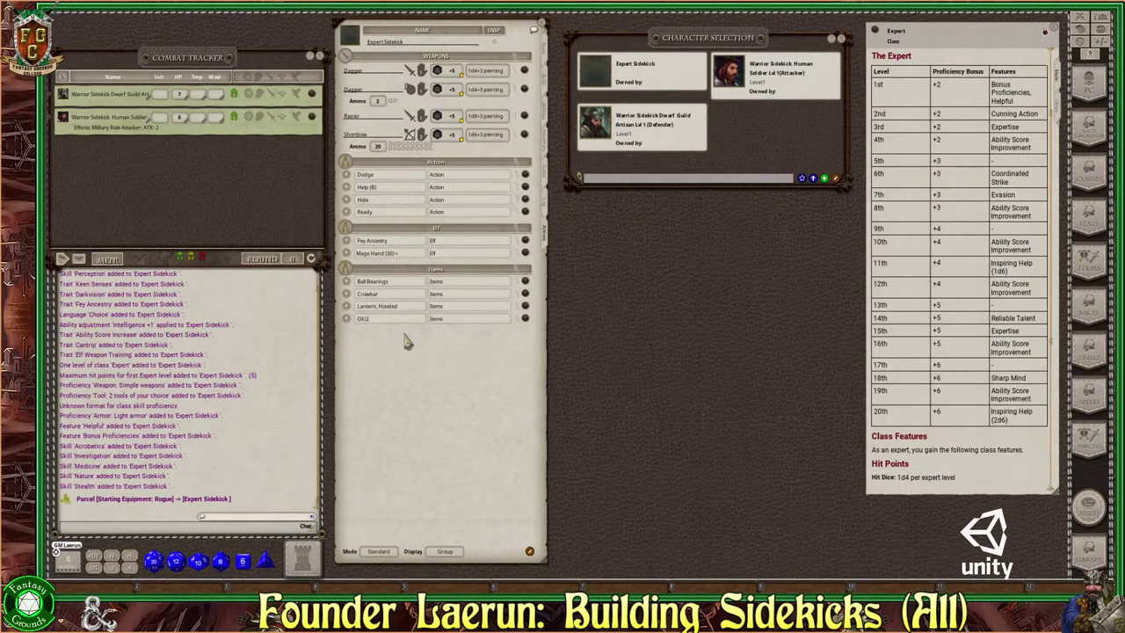
{"action": "left_click", "coordinate": [532, 549]}
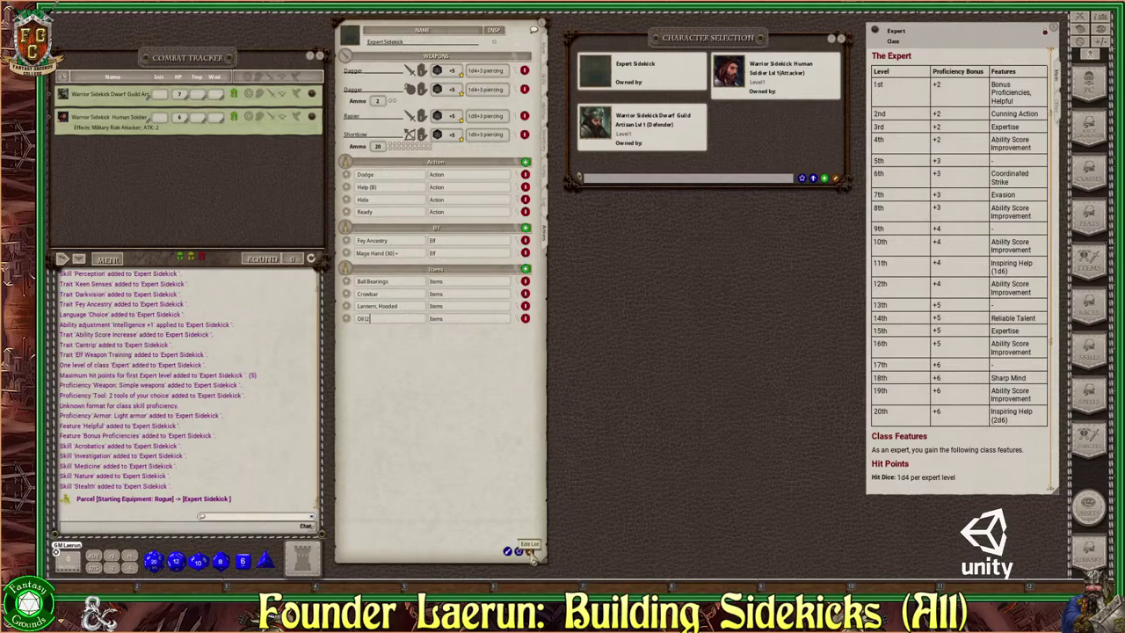
{"action": "left_click", "coordinate": [525, 270]}
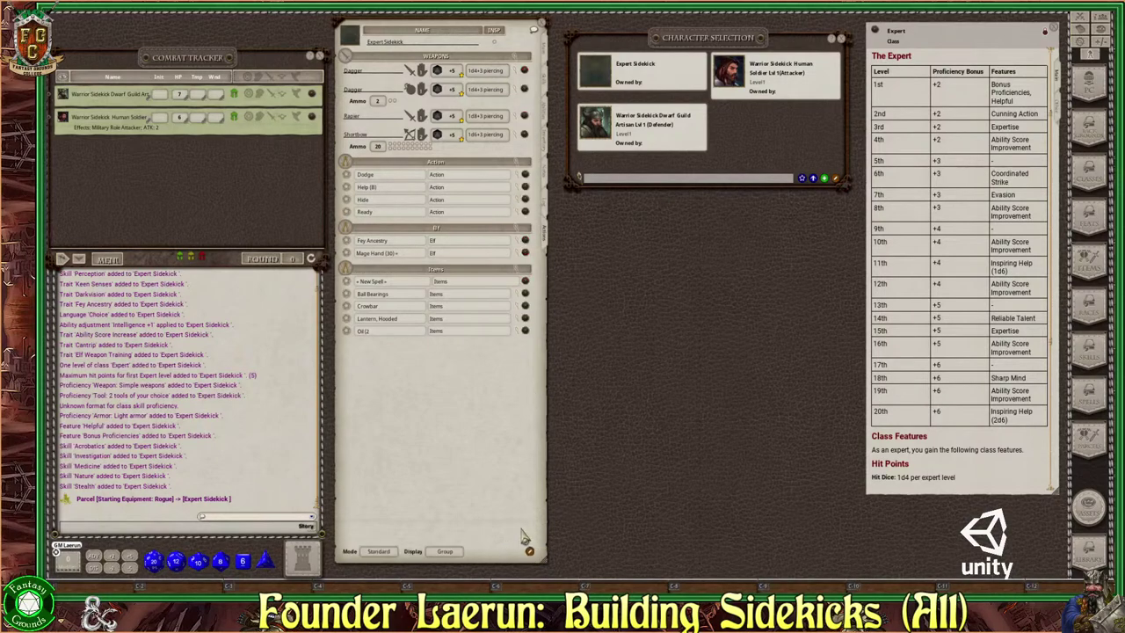
{"action": "left_click", "coordinate": [530, 552]}
{"action": "left_click", "coordinate": [525, 268]}
{"action": "left_click", "coordinate": [530, 552]}
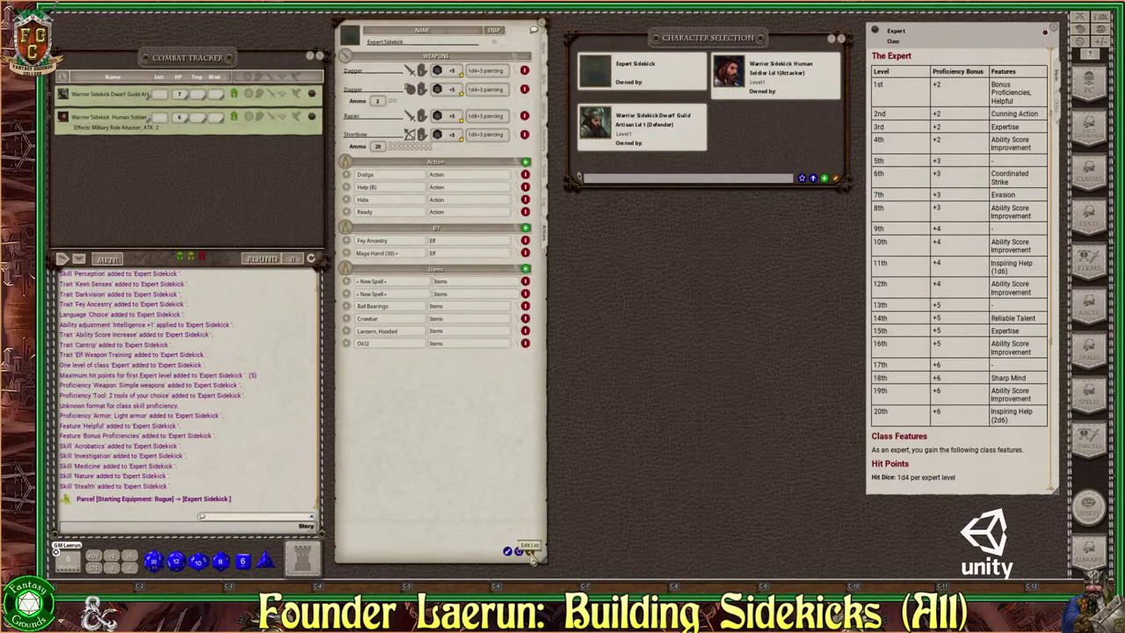
Step: Add a third blank entry to the Items group and name the group's first blank entry Rations
{"action": "left_click", "coordinate": [524, 268]}
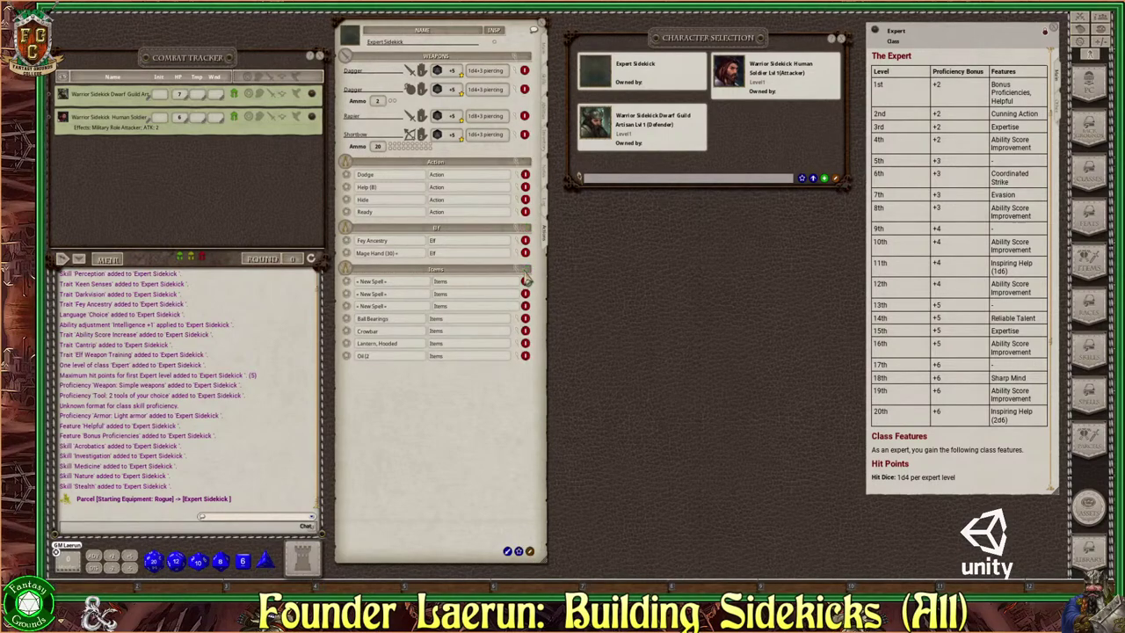
{"action": "left_click", "coordinate": [384, 283]}
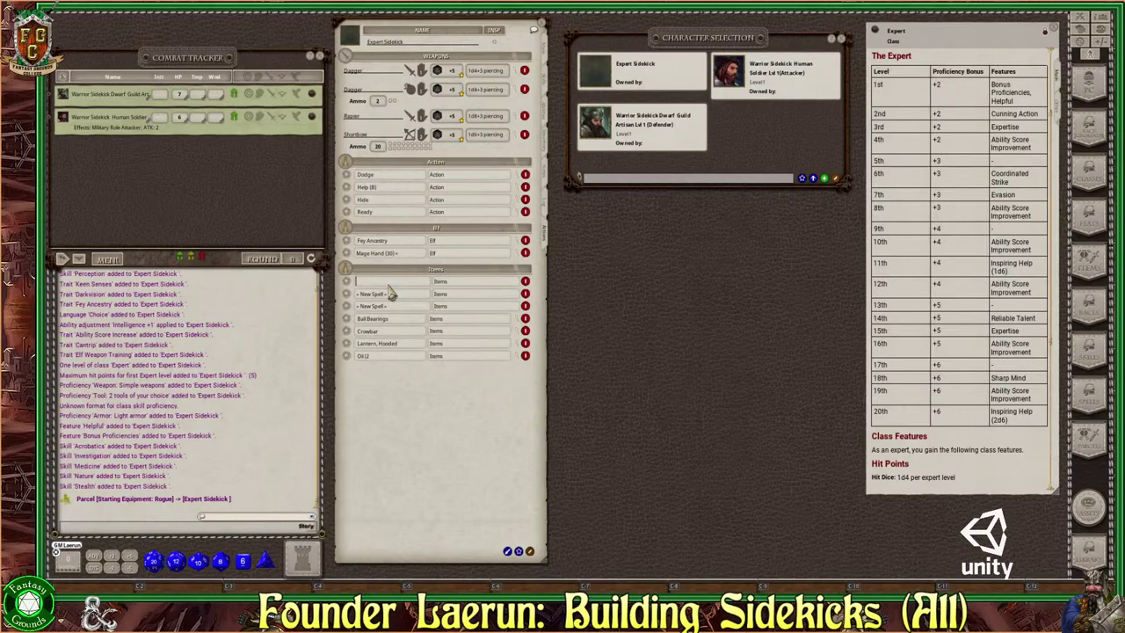
{"action": "type", "text": "Rations"}
{"action": "key", "text": "Return"}
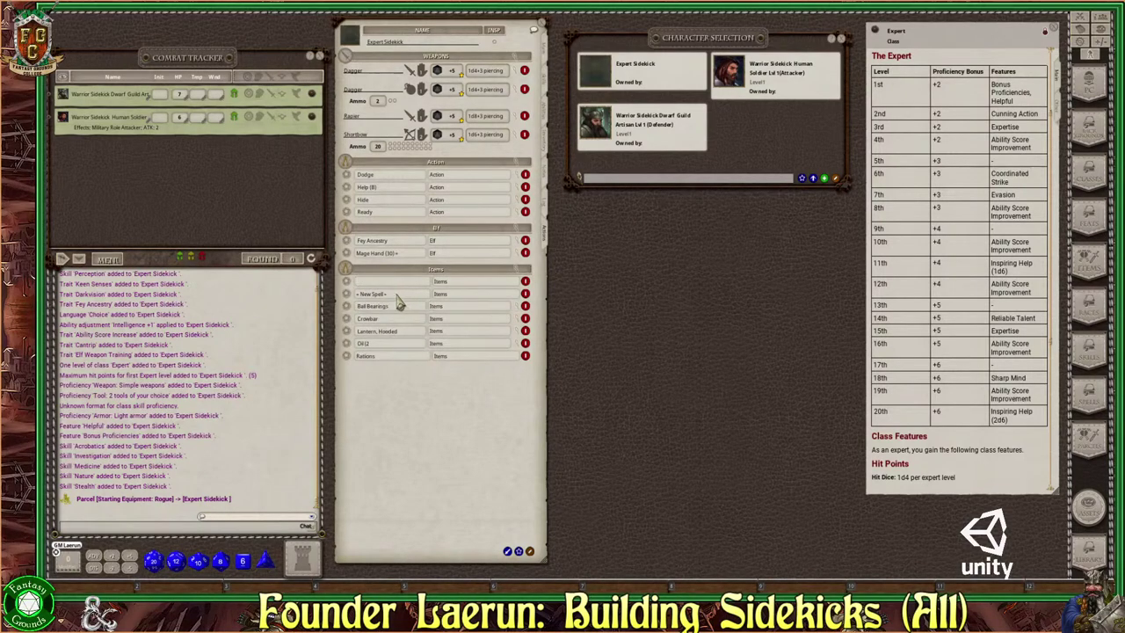
Step: Name the two remaining blank entries in the Items group Waterskin and Candles
{"action": "left_click", "coordinate": [369, 362]}
{"action": "left_click", "coordinate": [384, 285]}
{"action": "type", "text": "Waterskin"}
{"action": "left_click", "coordinate": [396, 296]}
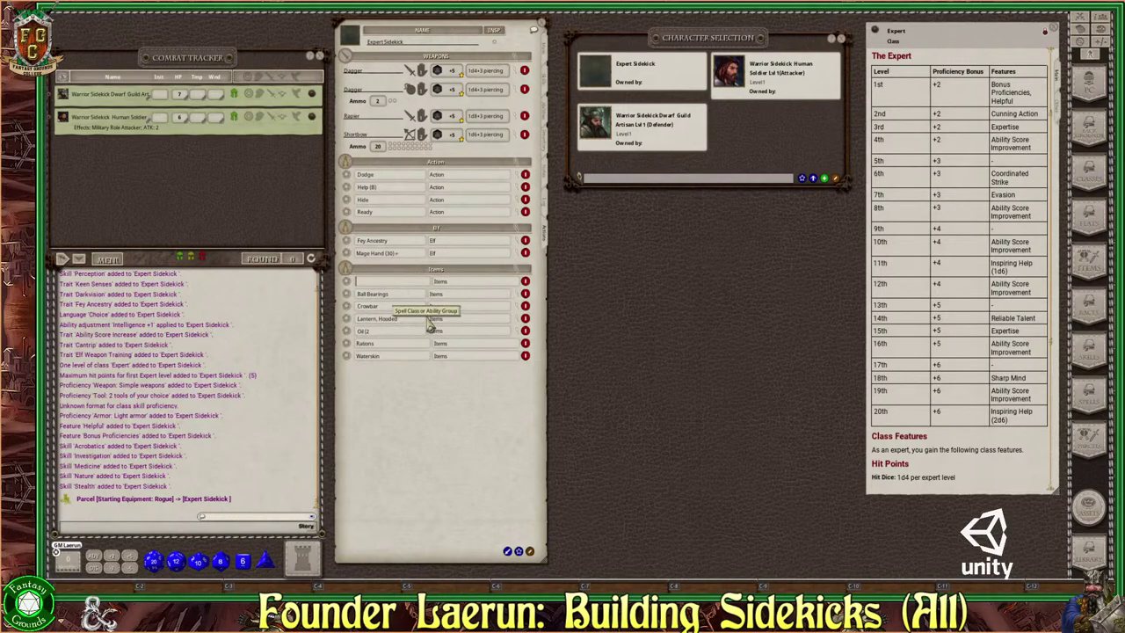
{"action": "type", "text": "Candles"}
{"action": "left_click", "coordinate": [516, 322]}
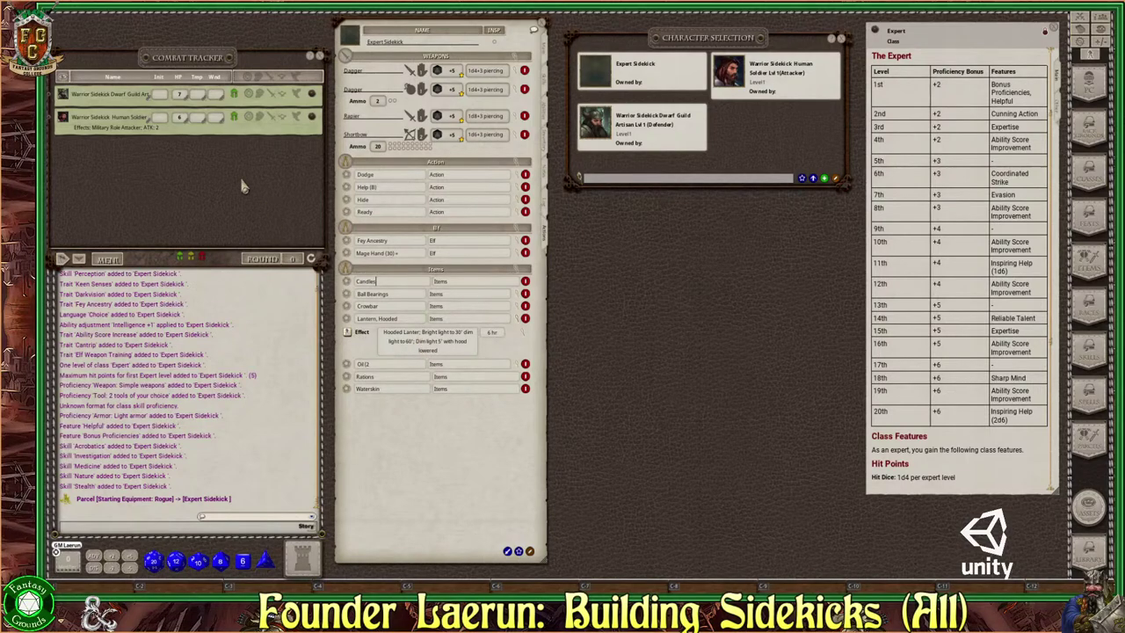
{"action": "left_click", "coordinate": [508, 309]}
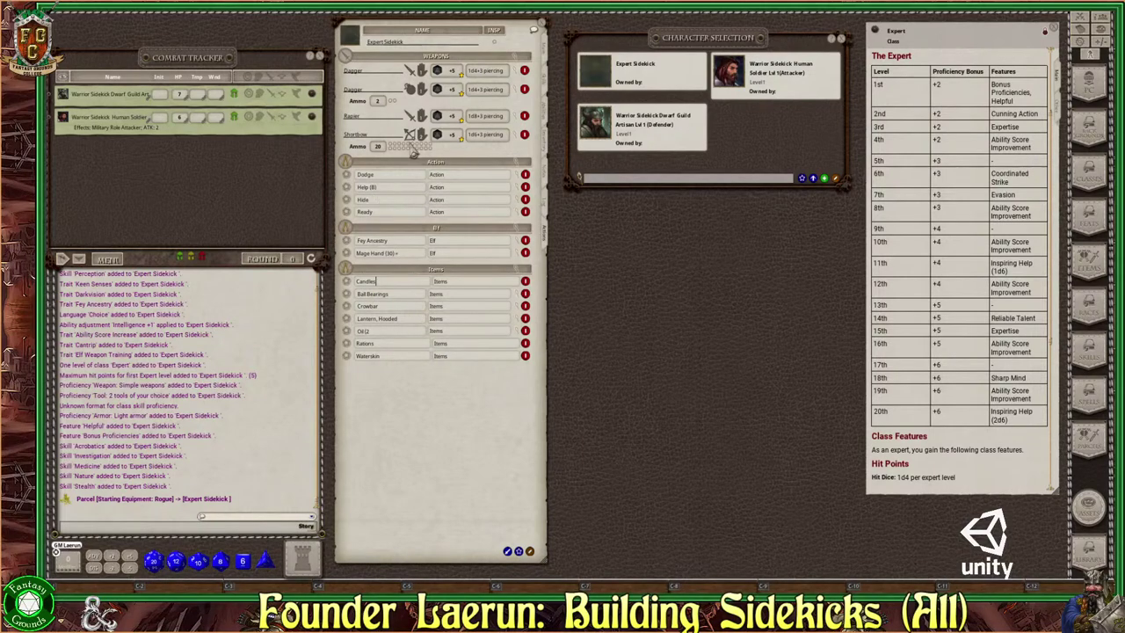
Step: Put the actions in Preparation mode and set the usage of Ball Bearings, Oil, Candles, Rations and Waterskin to Once
{"action": "left_click", "coordinate": [535, 552]}
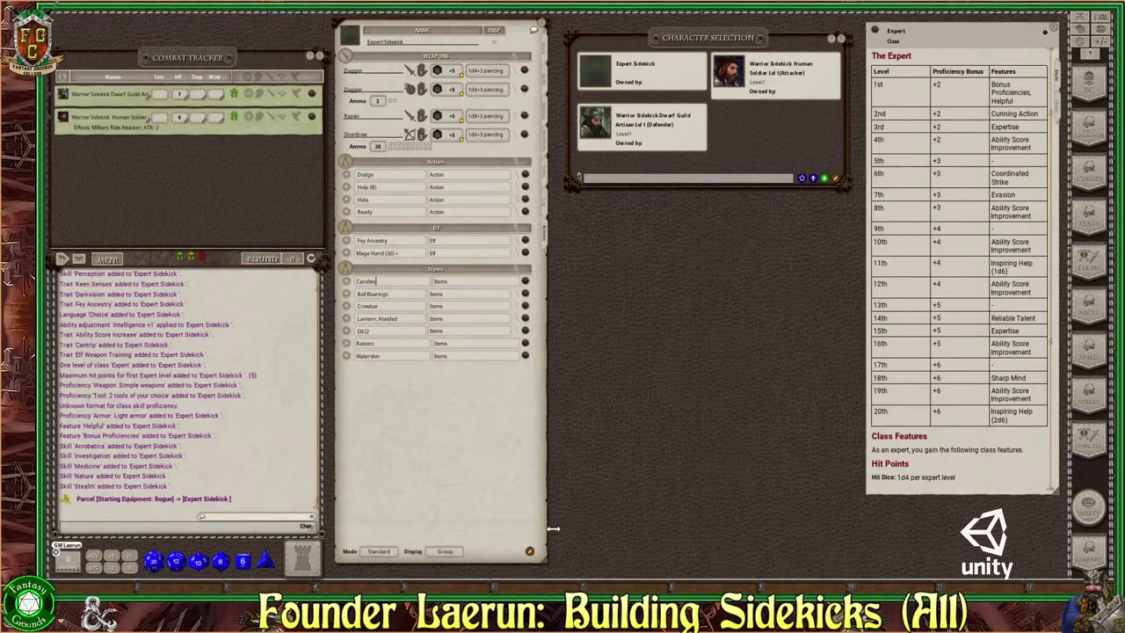
{"action": "left_click", "coordinate": [379, 552]}
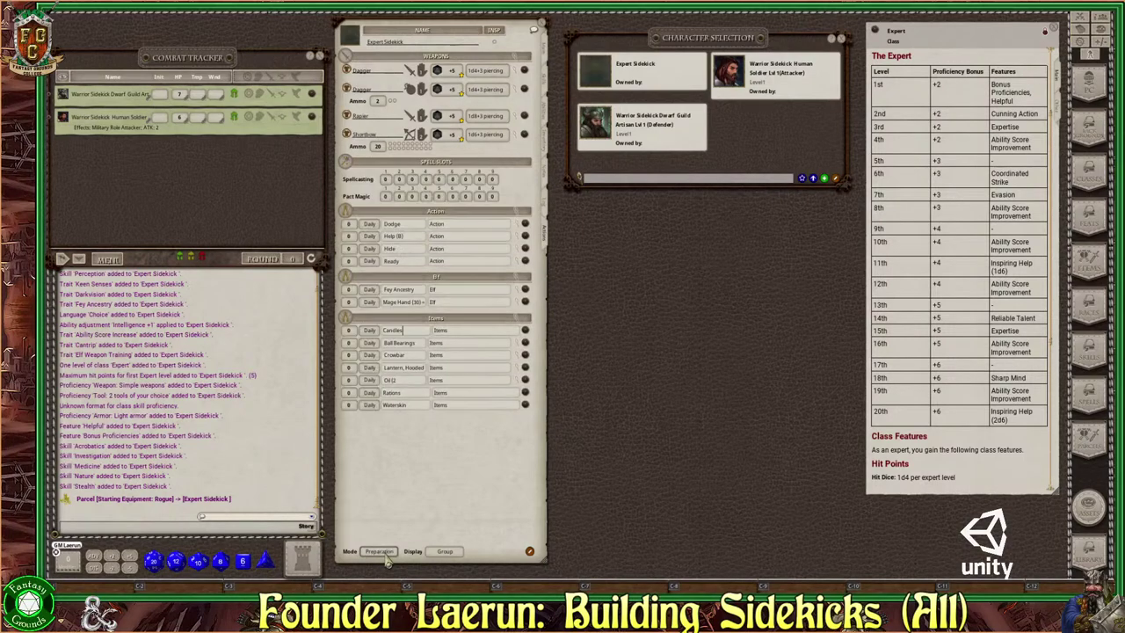
{"action": "left_click", "coordinate": [369, 343]}
{"action": "left_click", "coordinate": [370, 380]}
{"action": "left_click", "coordinate": [370, 407]}
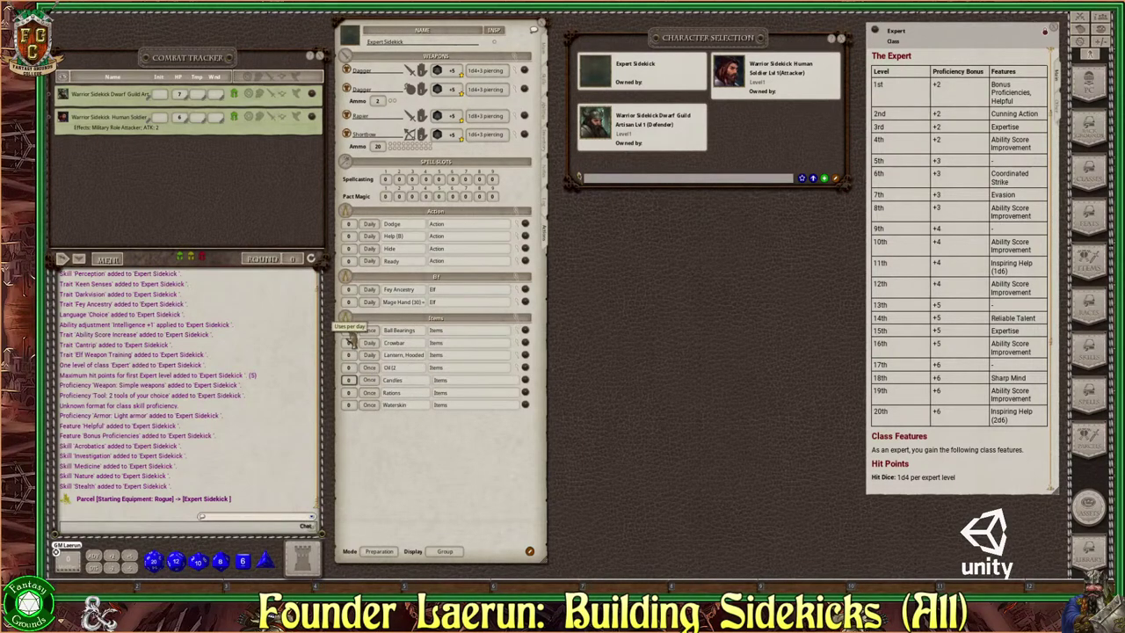
Step: Check the inventory quantities, and set the number of uses for Ball Bearings to 1
{"action": "left_click", "coordinate": [539, 151]}
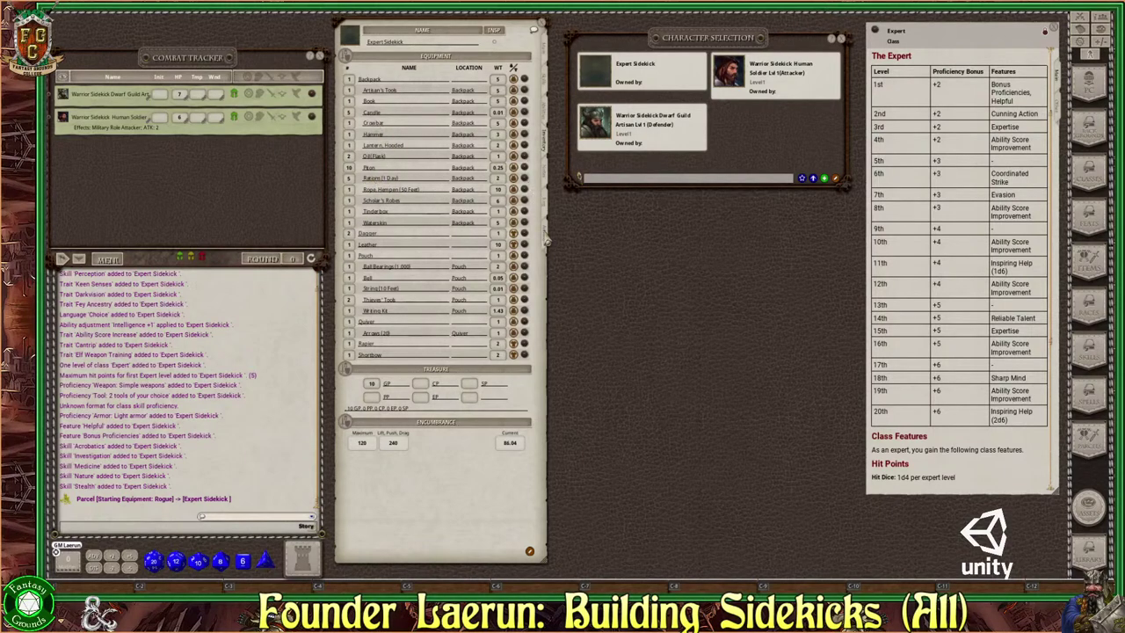
{"action": "left_click", "coordinate": [545, 234]}
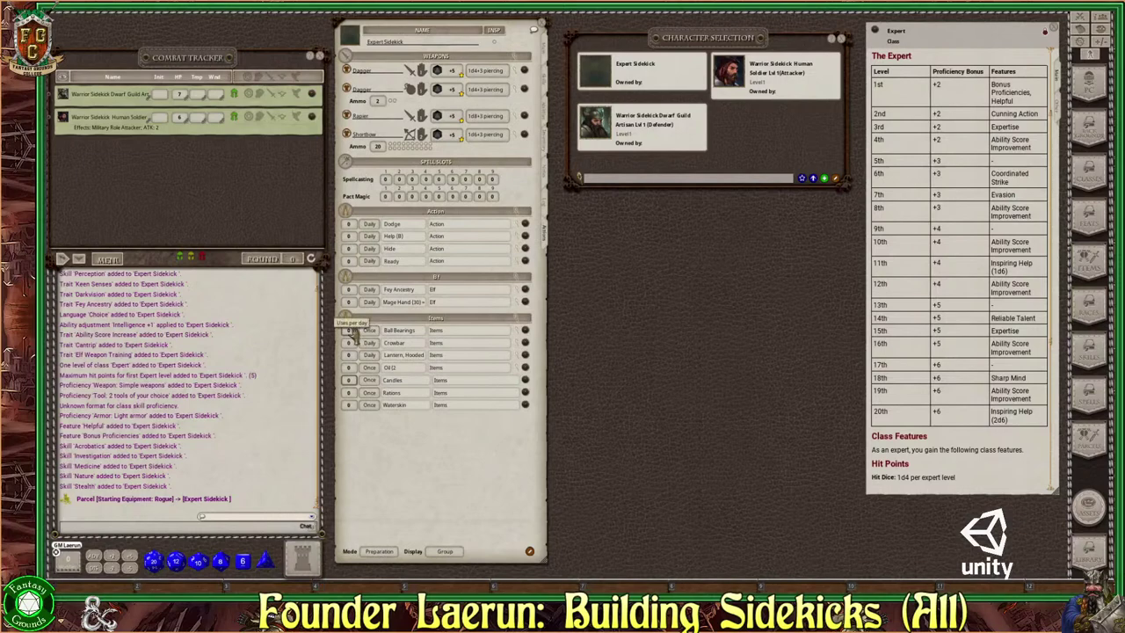
{"action": "left_click", "coordinate": [523, 330]}
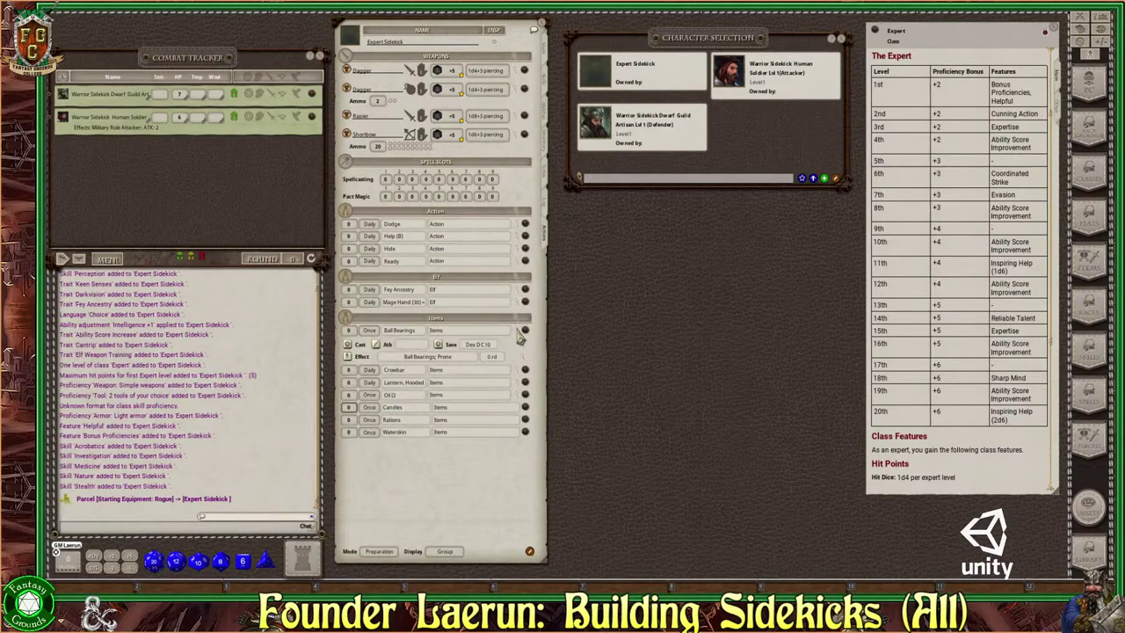
{"action": "left_click", "coordinate": [523, 330]}
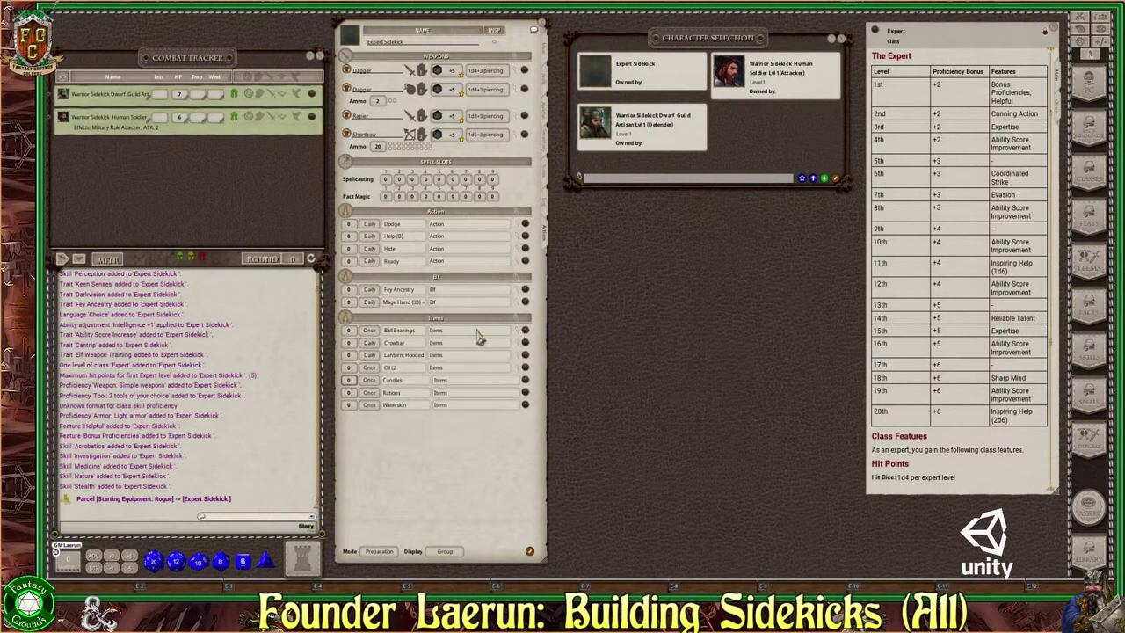
{"action": "left_click", "coordinate": [348, 333]}
{"action": "left_click", "coordinate": [519, 360]}
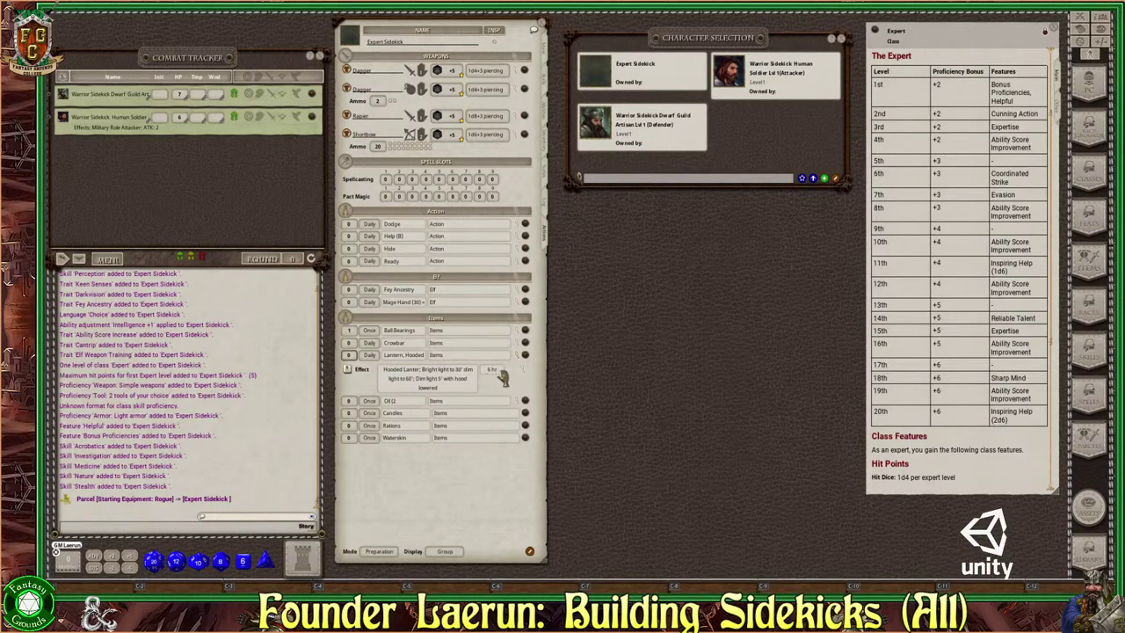
{"action": "left_click", "coordinate": [518, 358]}
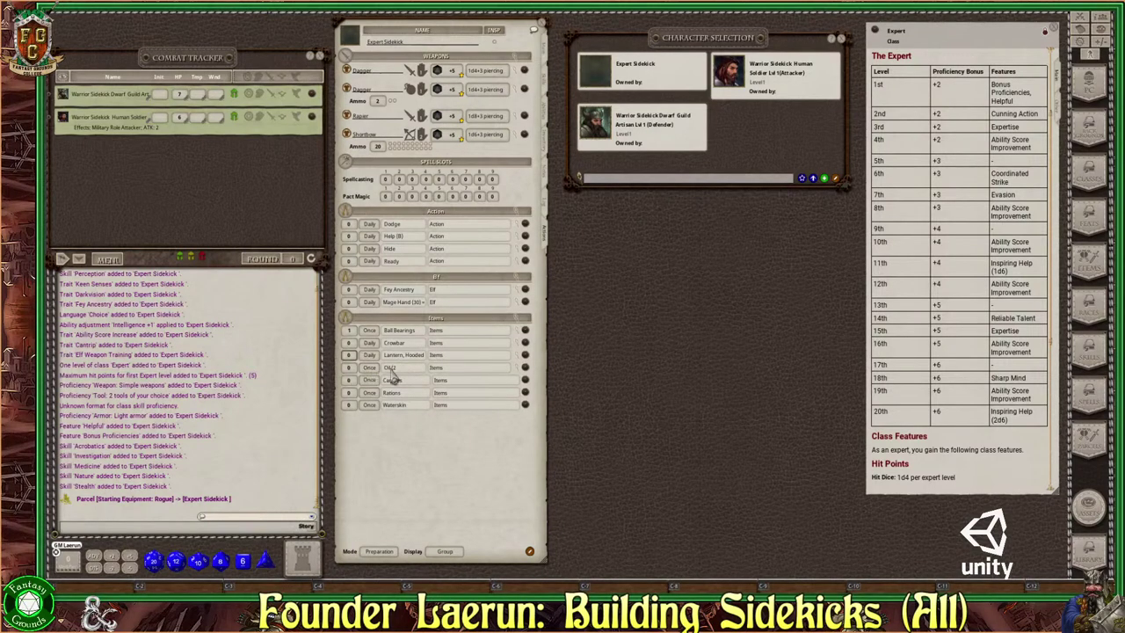
Step: Rename the oil entry to Oil and set its number of uses to 2
{"action": "left_click", "coordinate": [406, 367]}
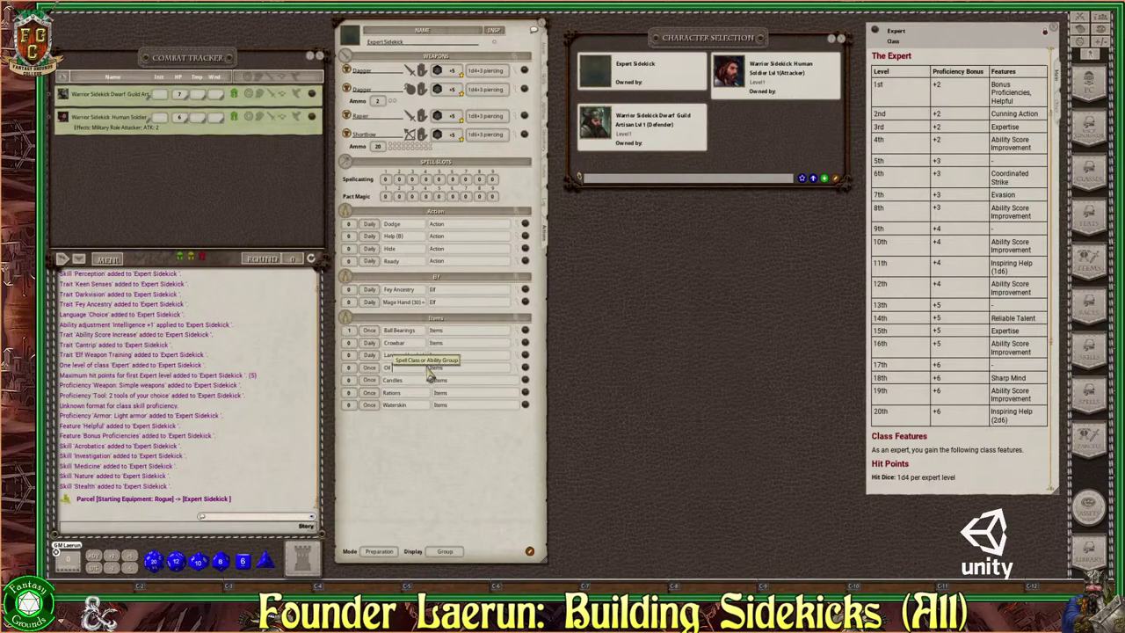
{"action": "left_click", "coordinate": [349, 367]}
{"action": "type", "text": "2"}
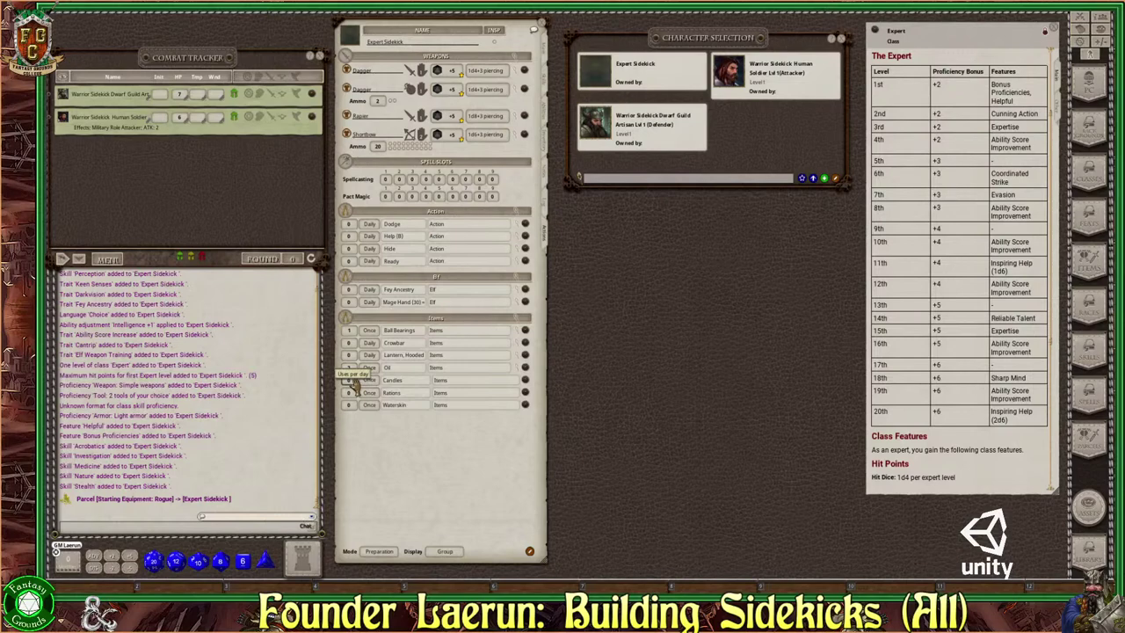
Step: Set the uses of Candles and Rations to 5 and Waterskin to 1, and show the powers in Combat mode with the Actions display
{"action": "left_click", "coordinate": [351, 380]}
{"action": "type", "text": "5"}
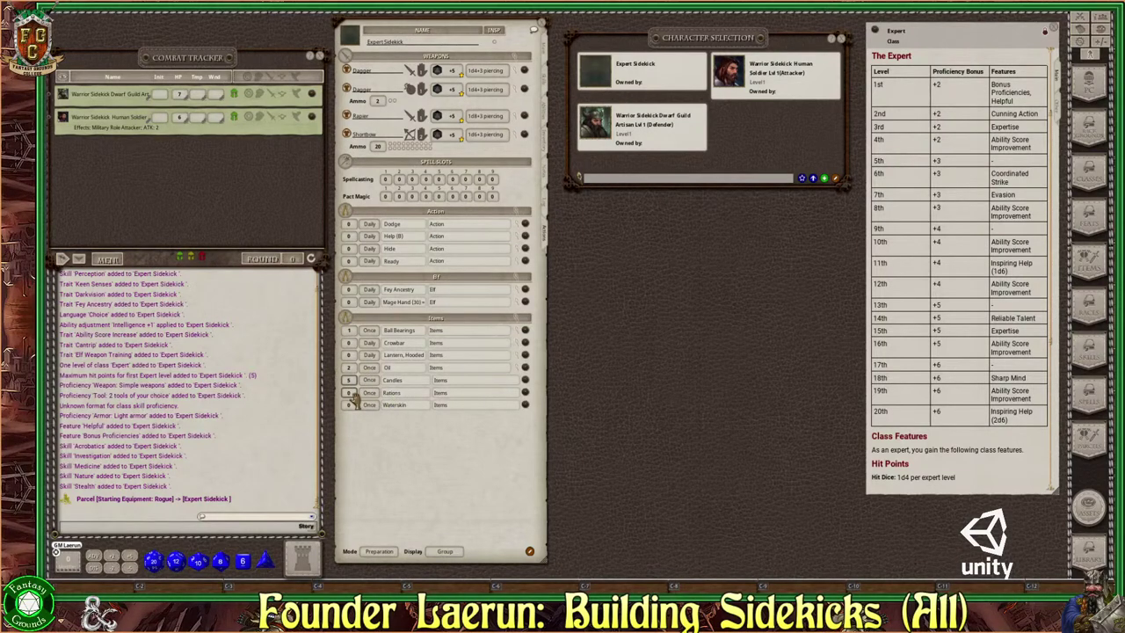
{"action": "left_click", "coordinate": [351, 393]}
{"action": "type", "text": "5"}
{"action": "left_click", "coordinate": [349, 406]}
{"action": "type", "text": "1"}
{"action": "left_click", "coordinate": [386, 552]}
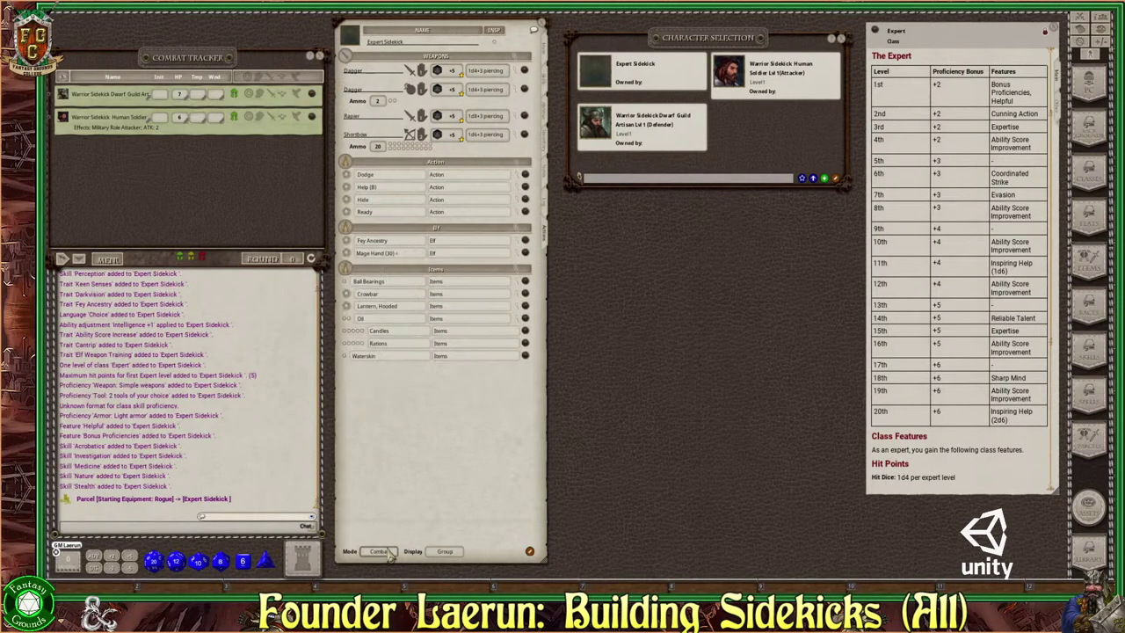
{"action": "left_click", "coordinate": [445, 552]}
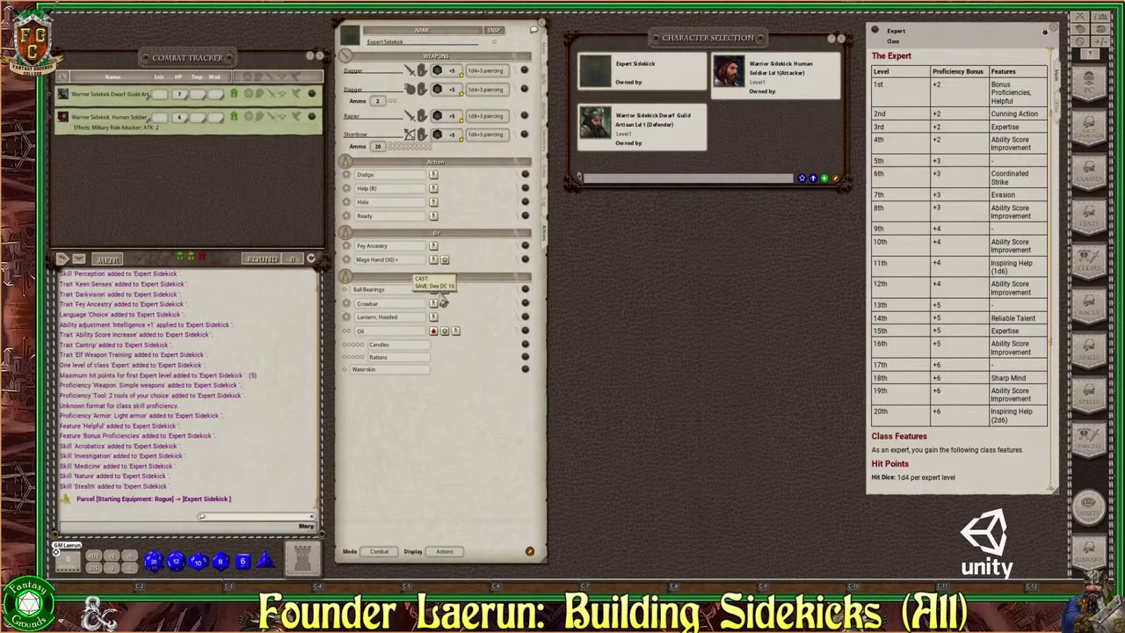
Step: Examine the Items group settings, the Ball Bearings save and effect details, and the Crowbar effect
{"action": "double_click", "coordinate": [517, 279]}
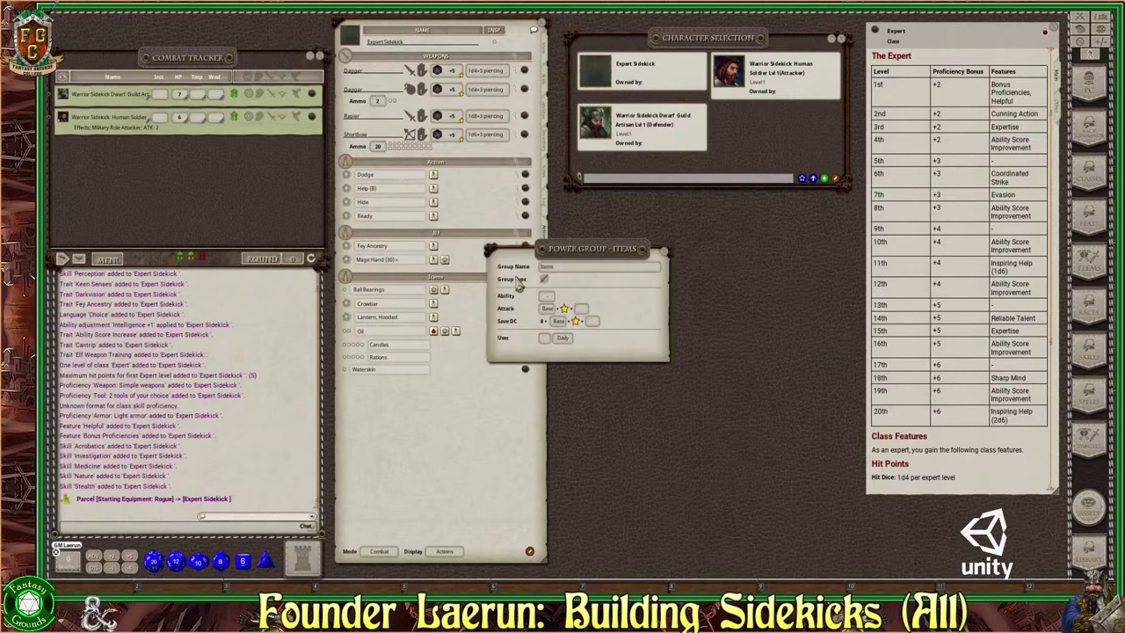
{"action": "left_click", "coordinate": [666, 254]}
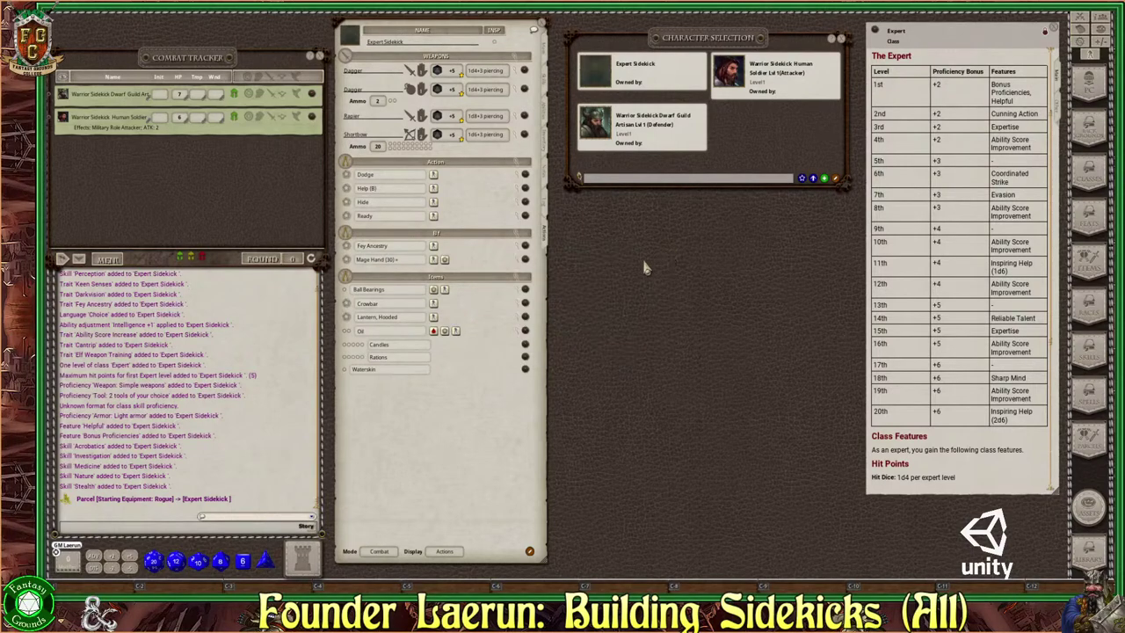
{"action": "left_click", "coordinate": [519, 296]}
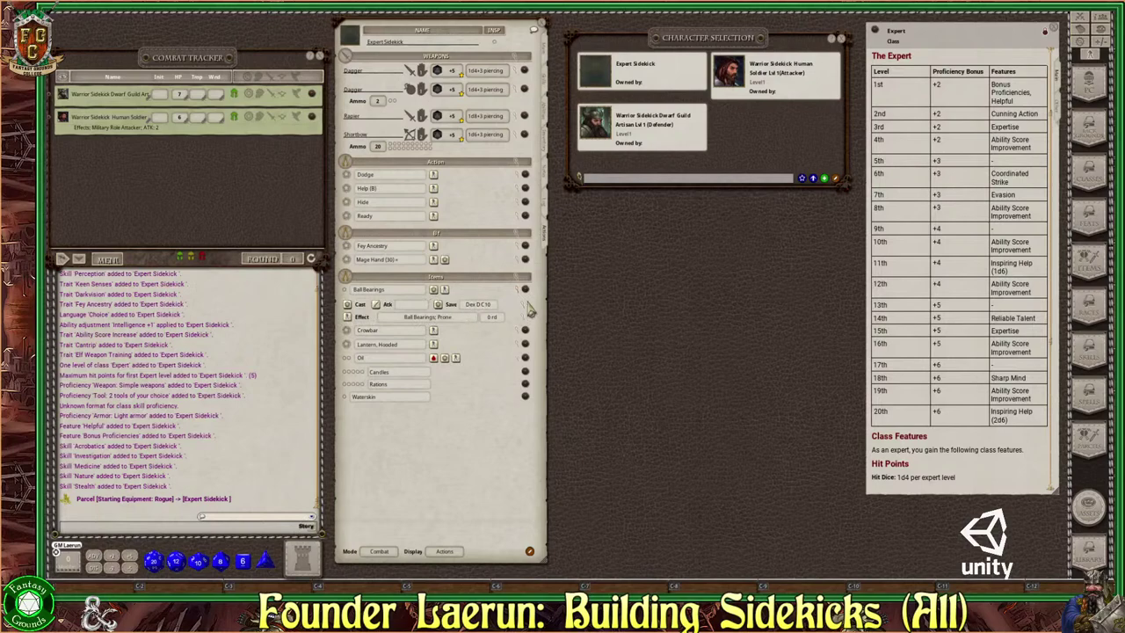
{"action": "left_click", "coordinate": [526, 309]}
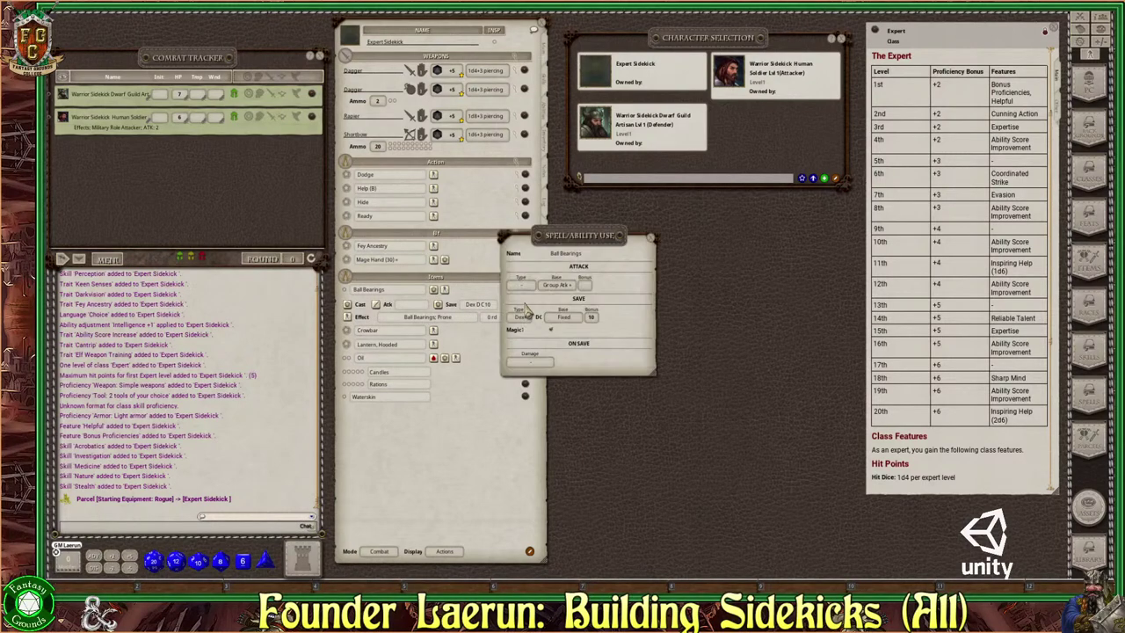
{"action": "left_click", "coordinate": [655, 237]}
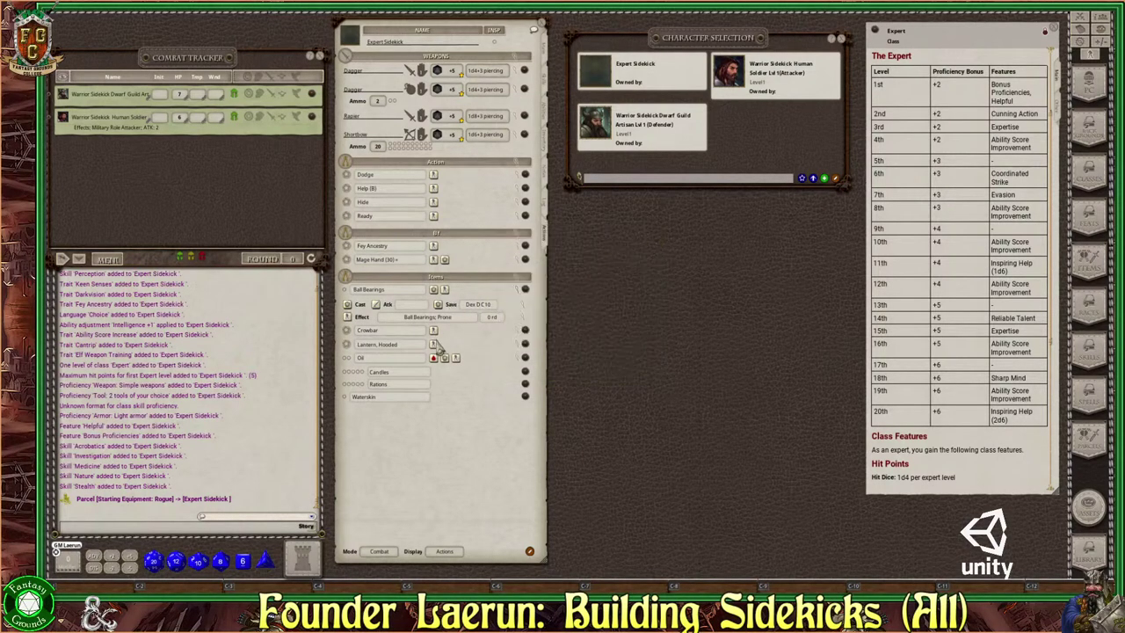
{"action": "left_click", "coordinate": [519, 289]}
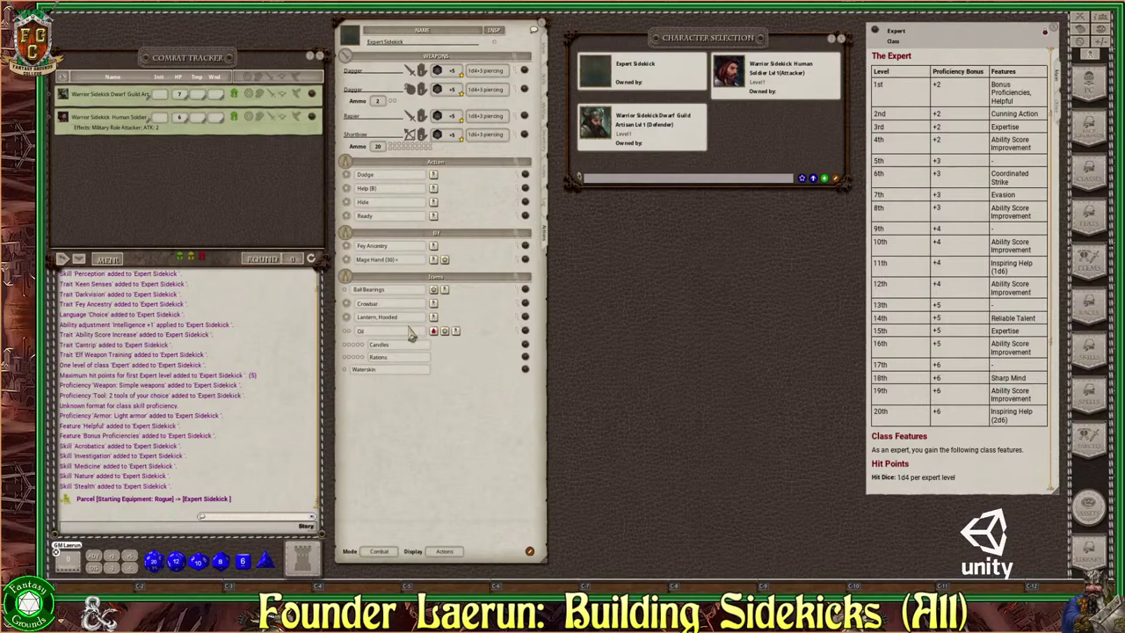
{"action": "left_click", "coordinate": [521, 304]}
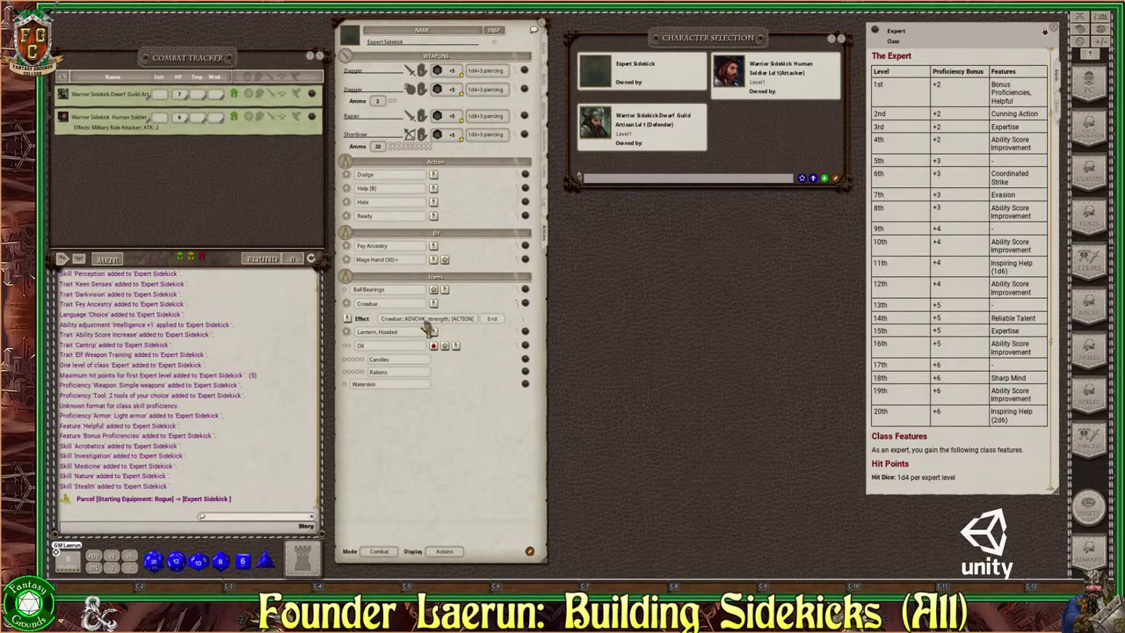
{"action": "left_click", "coordinate": [520, 306]}
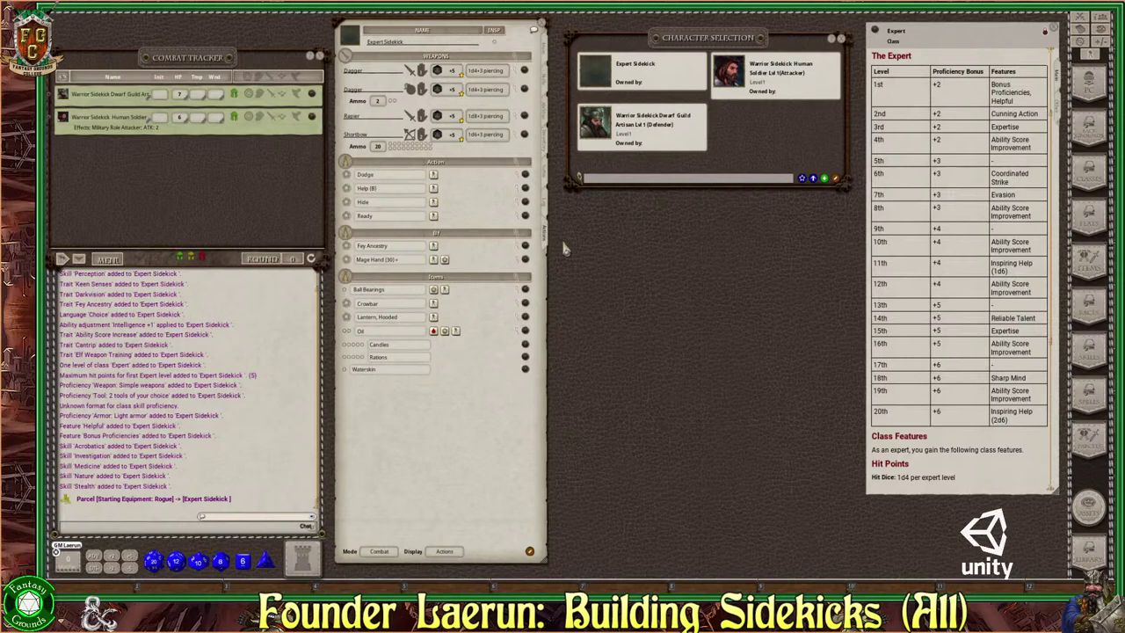
Step: Rename the sidekick as Expert Sidekick Elven(int) Lvl 1
{"action": "left_click", "coordinate": [425, 47]}
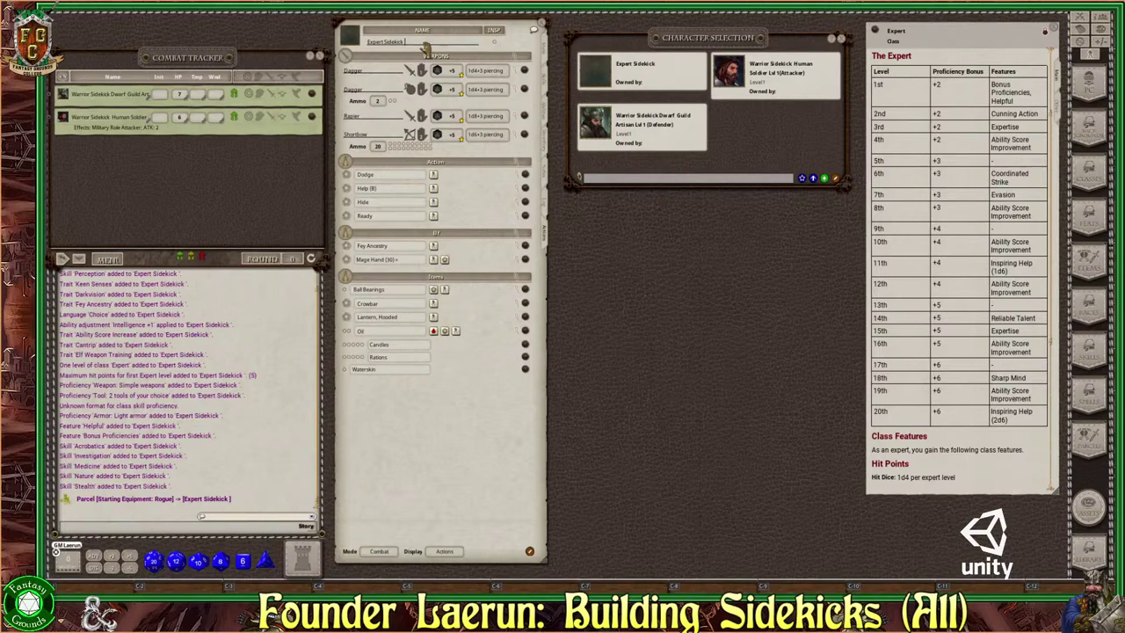
{"action": "type", "text": "Elven"}
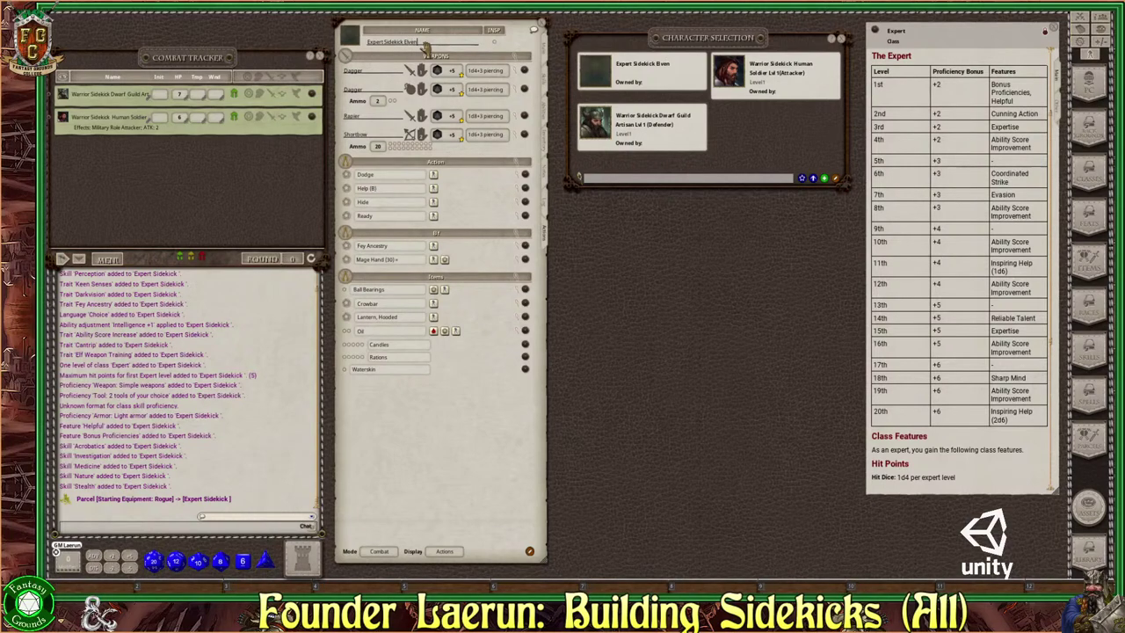
{"action": "key", "text": "ctrl"}
{"action": "type", "text": "ven(int) Lvl 1"}
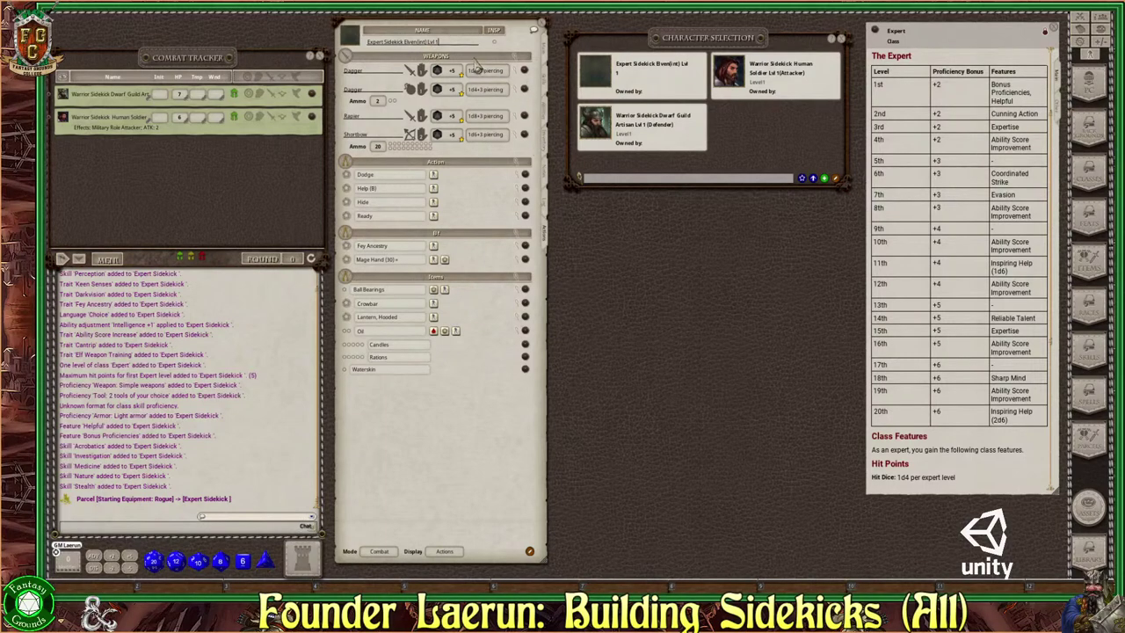
Step: Assign a black-haired elf portrait from the FG Fantasy set to the Expert Sidekick
{"action": "left_click", "coordinate": [352, 40]}
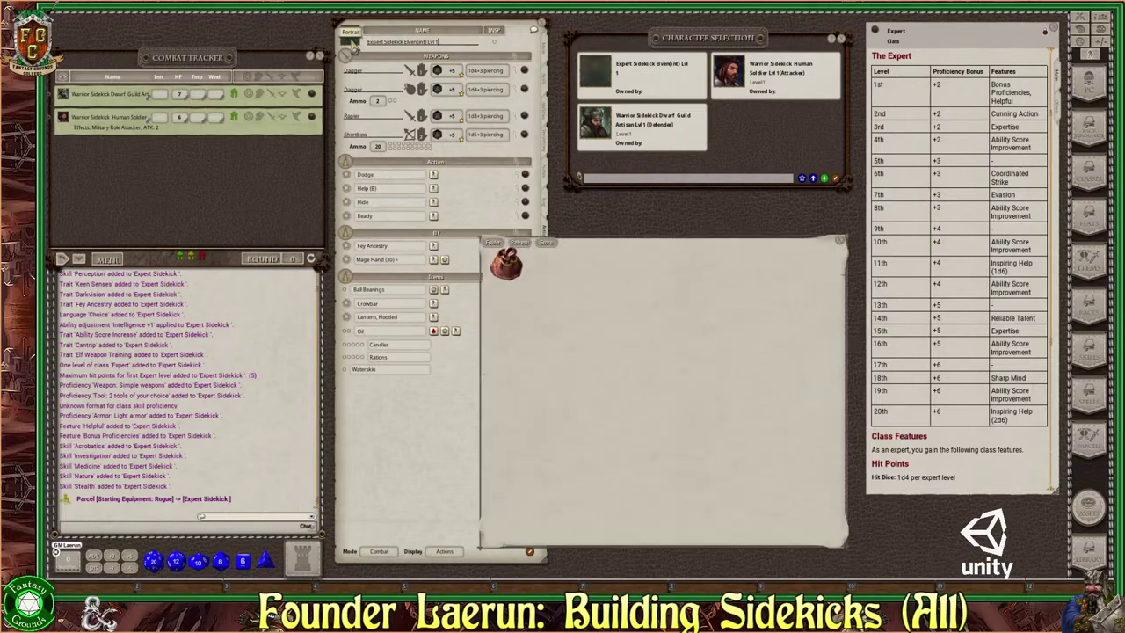
{"action": "left_click", "coordinate": [513, 264]}
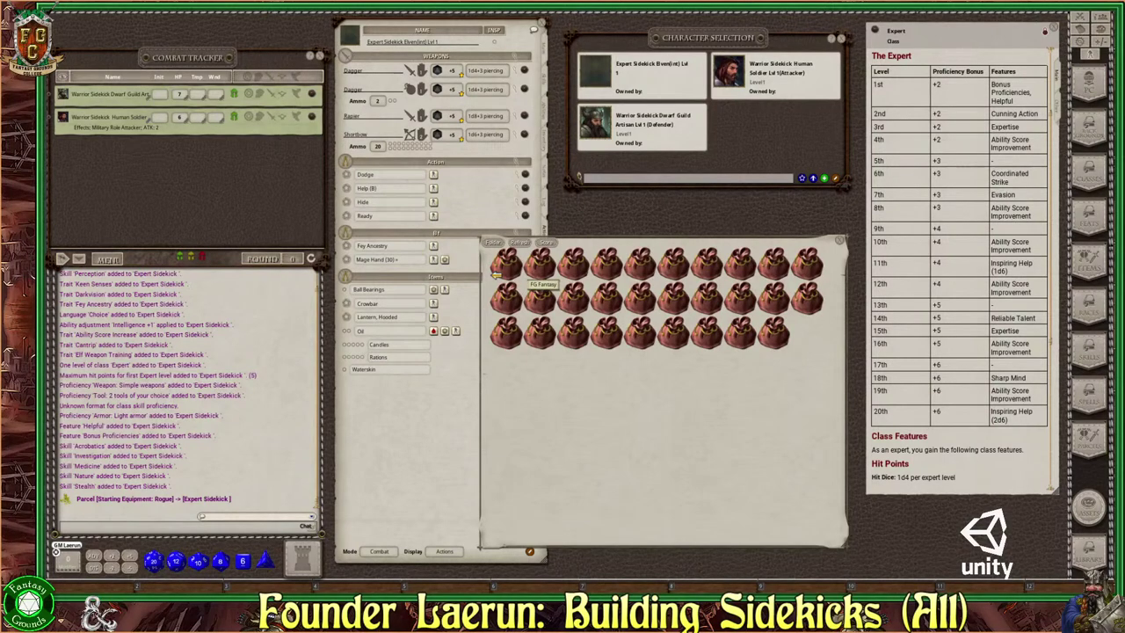
{"action": "left_click", "coordinate": [497, 275]}
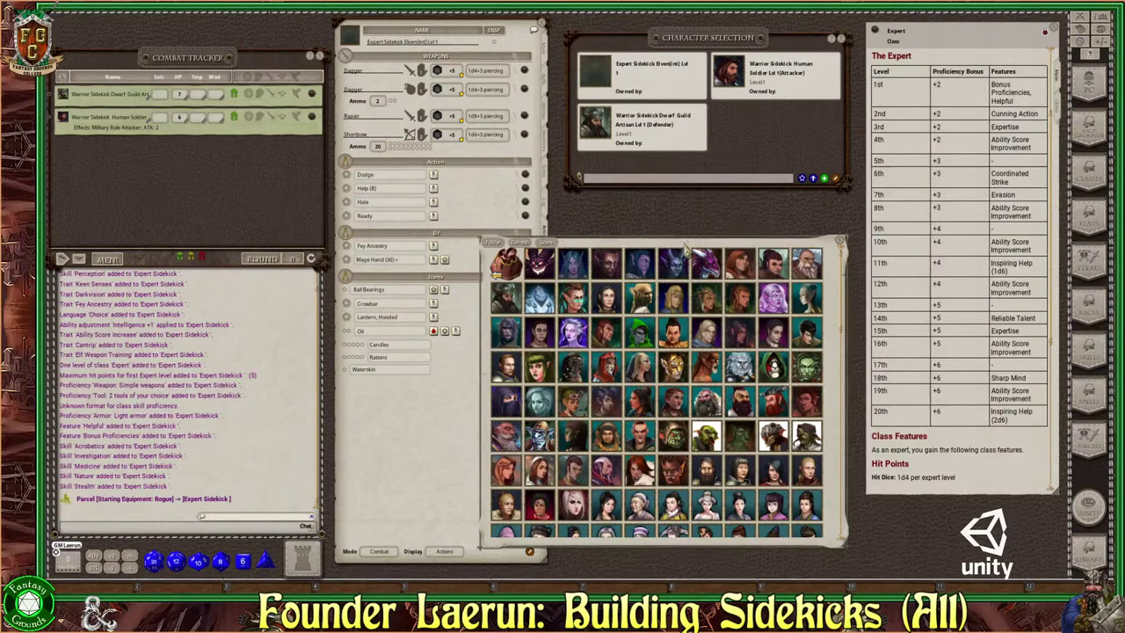
{"action": "left_click_drag", "start_coordinate": [689, 239], "coordinate": [784, 140]}
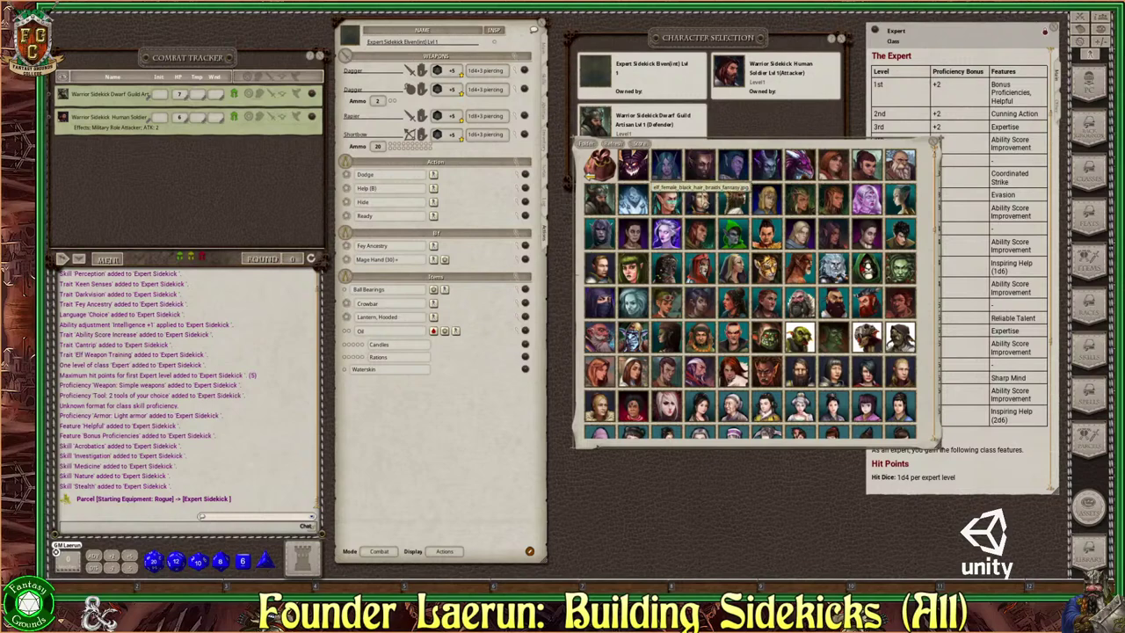
{"action": "left_click", "coordinate": [666, 178]}
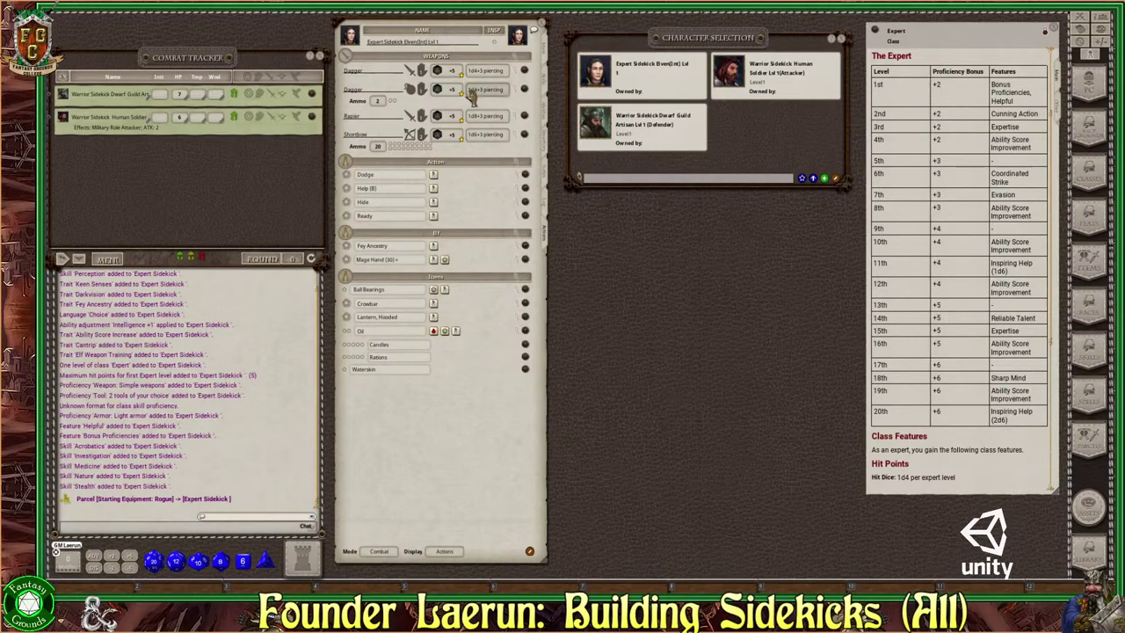
Step: Set the sidekick's alignment to Lawful Neutral in its personal notes
{"action": "left_click", "coordinate": [545, 173]}
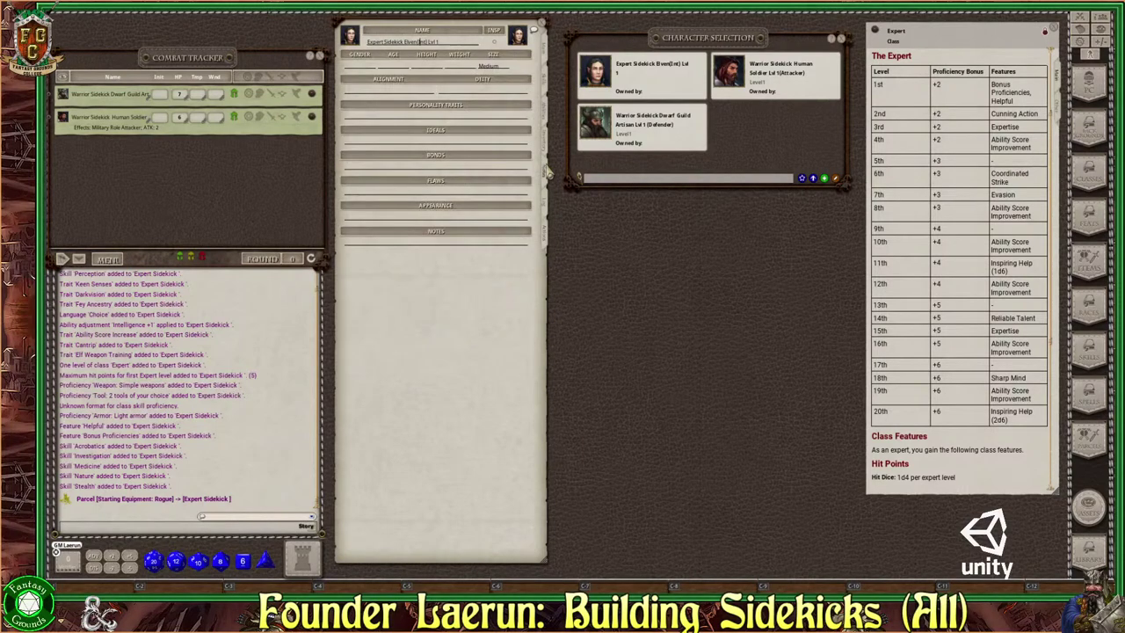
{"action": "left_click", "coordinate": [397, 95]}
{"action": "type", "text": "Lawful Neutral"}
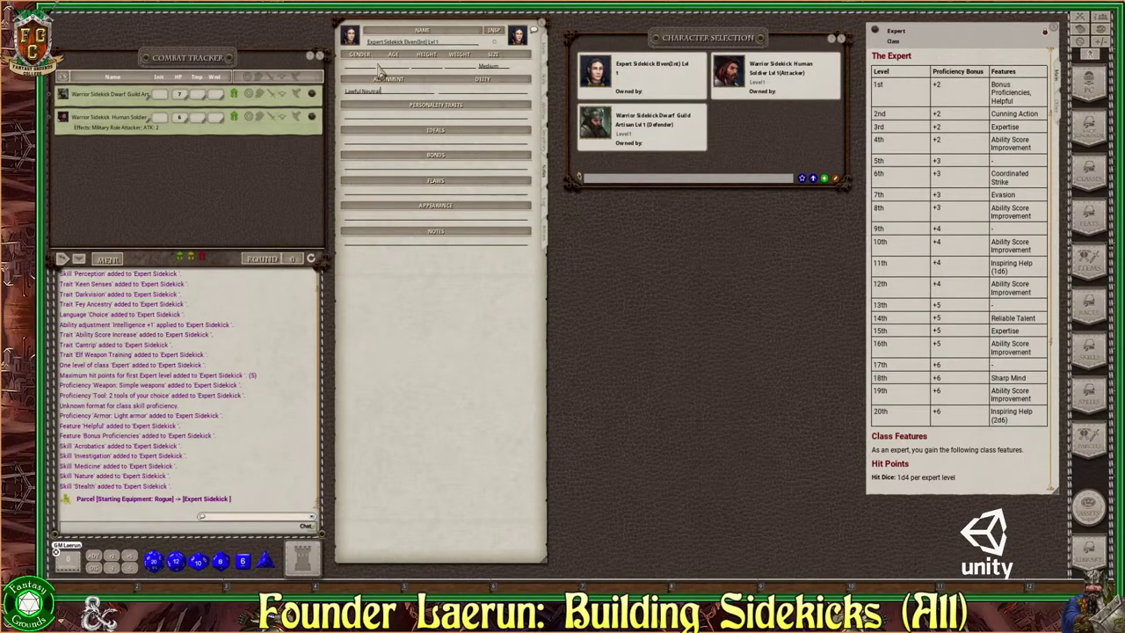
Step: Consult the Dwarf Guild Artisan sidekick's personal notes for reference and set the elven sidekick's age to 30
{"action": "left_click", "coordinate": [370, 69]}
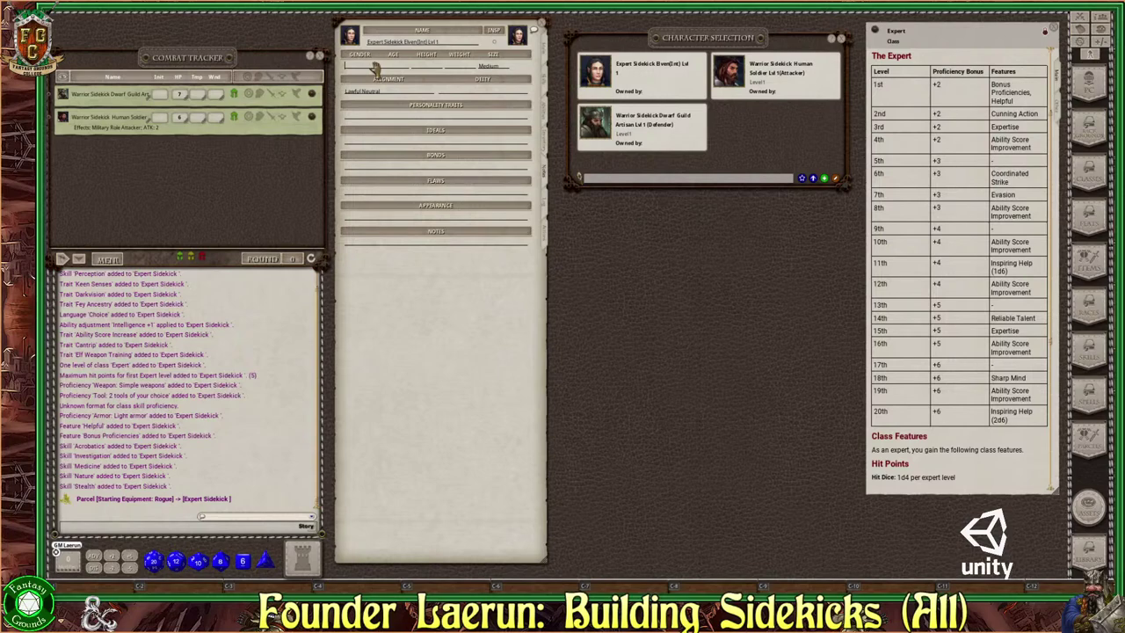
{"action": "left_click", "coordinate": [587, 134]}
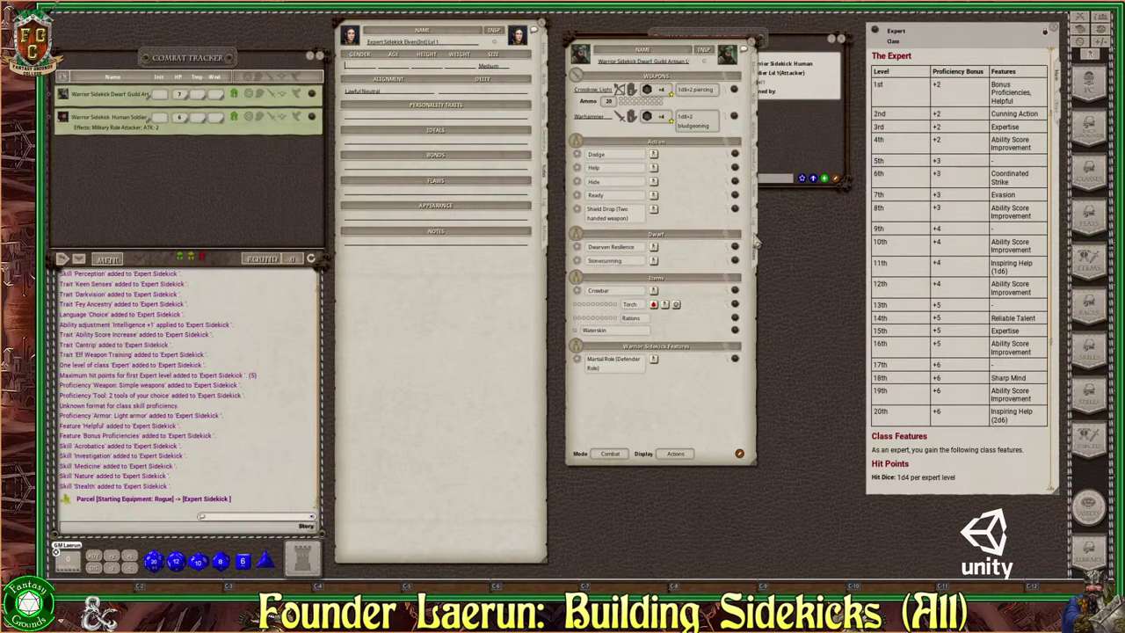
{"action": "left_click", "coordinate": [757, 204]}
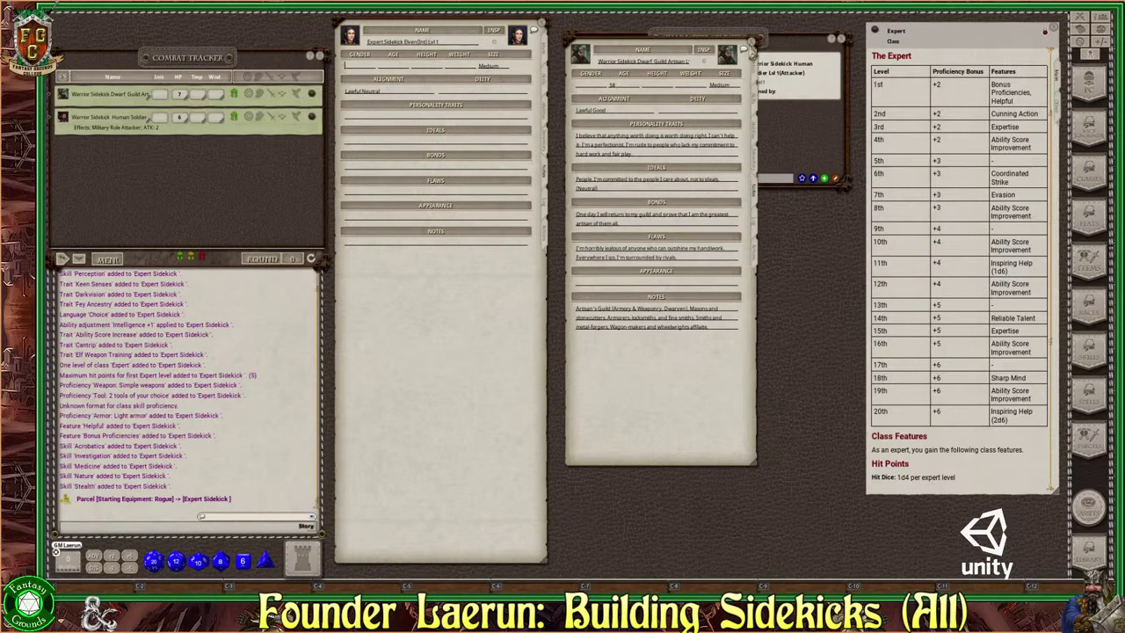
{"action": "left_click", "coordinate": [751, 49]}
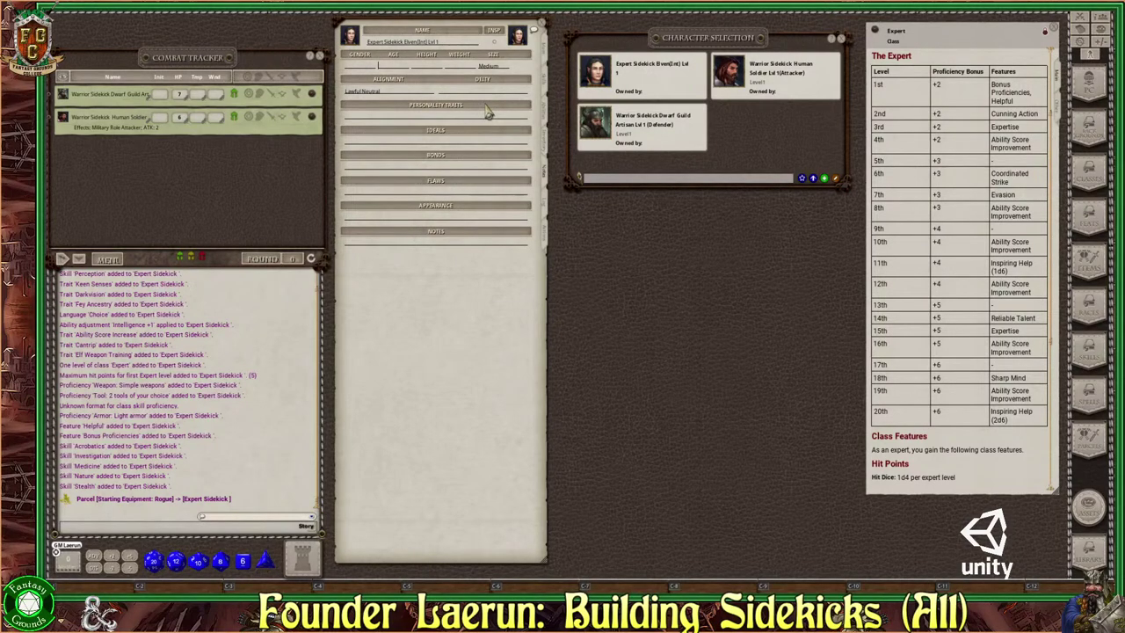
{"action": "type", "text": "F"}
{"action": "type", "text": "0"}
Step: Open the sidekick's Cloistered Scholar background record, enlarge it and go to its suggested characteristics tables
{"action": "left_click", "coordinate": [403, 119]}
{"action": "left_click", "coordinate": [545, 63]}
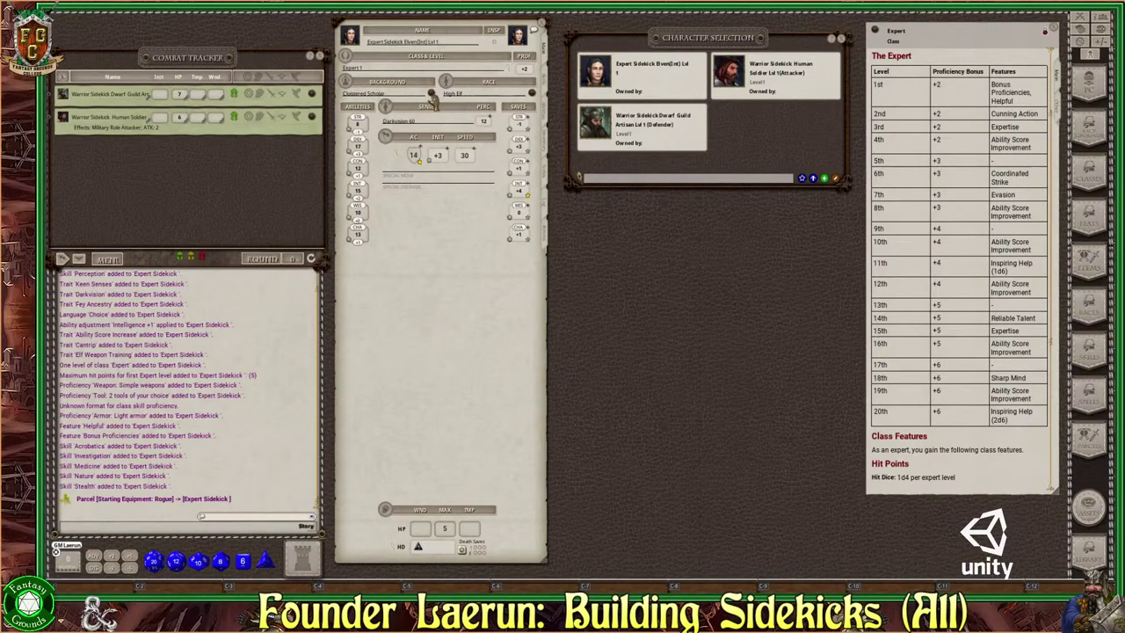
{"action": "left_click", "coordinate": [431, 93]}
{"action": "left_click_drag", "start_coordinate": [633, 227], "coordinate": [616, 96]}
{"action": "scroll", "coordinate": [714, 143], "scroll_direction": "down", "scroll_amount": 5}
{"action": "scroll", "coordinate": [718, 244], "scroll_direction": "down", "scroll_amount": 5}
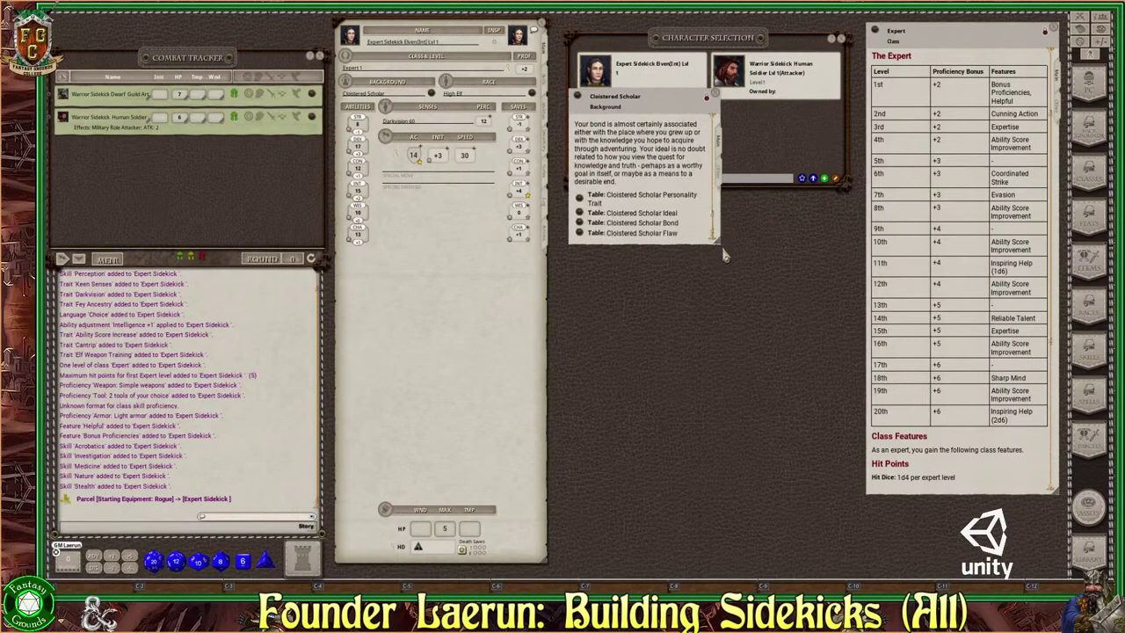
{"action": "left_click_drag", "start_coordinate": [721, 251], "coordinate": [766, 347]}
{"action": "scroll", "coordinate": [650, 195], "scroll_direction": "up", "scroll_amount": 3}
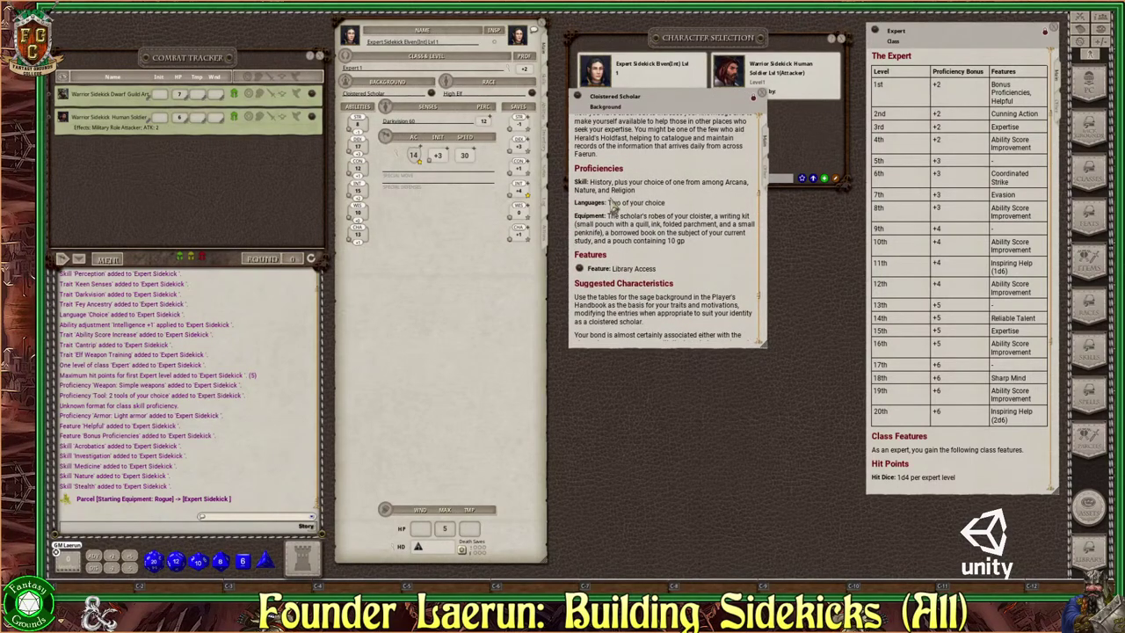
{"action": "scroll", "coordinate": [657, 230], "scroll_direction": "down", "scroll_amount": 3}
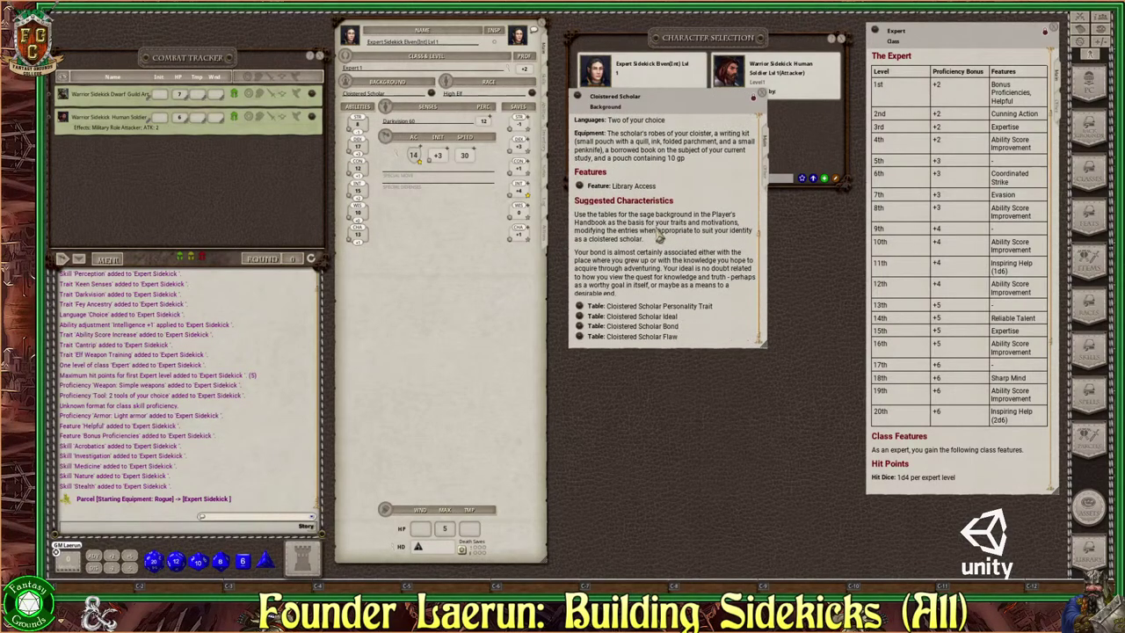
Step: Open the Cloistered Scholar Personality Trait table beside the character sheet and return the sheet to the personal notes
{"action": "left_click", "coordinate": [584, 309]}
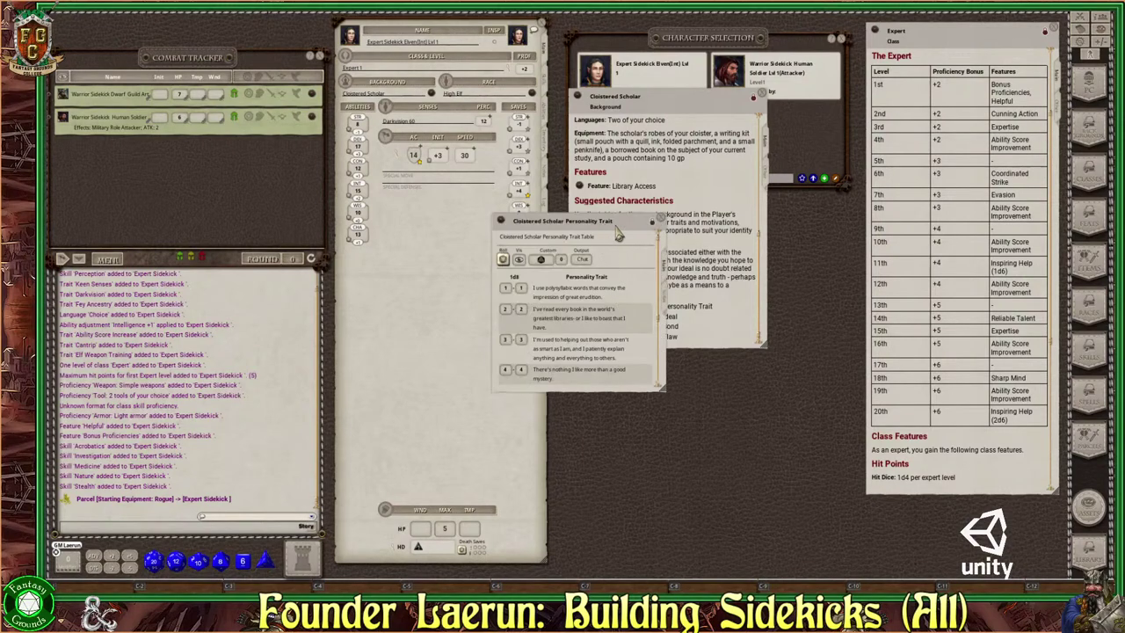
{"action": "left_click_drag", "start_coordinate": [605, 234], "coordinate": [739, 231]}
{"action": "left_click", "coordinate": [546, 142]}
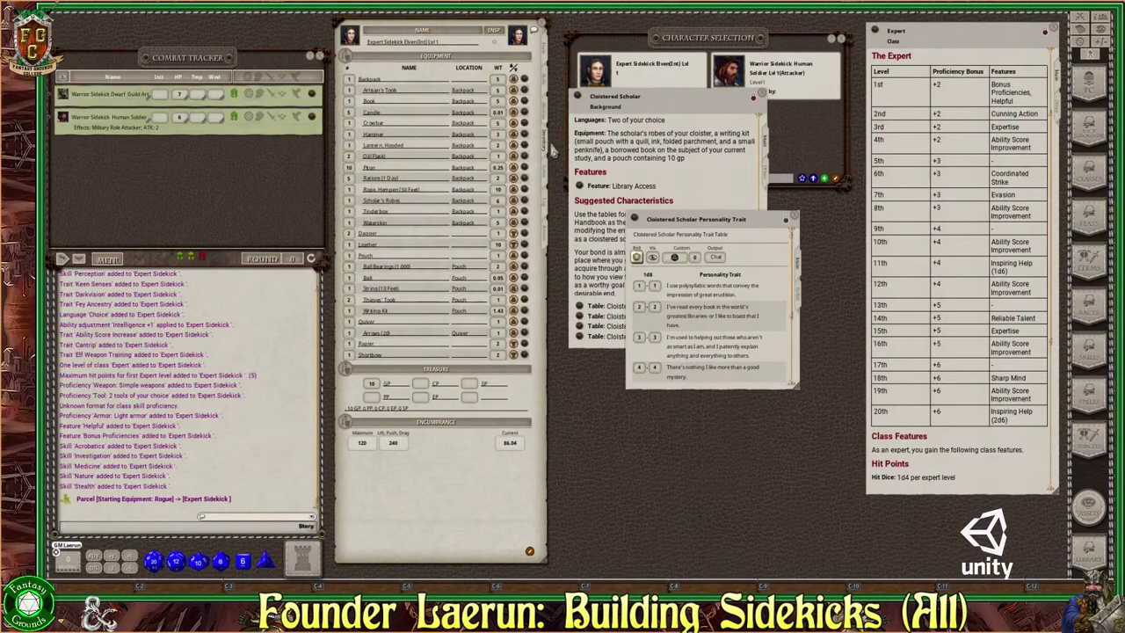
{"action": "left_click", "coordinate": [547, 236]}
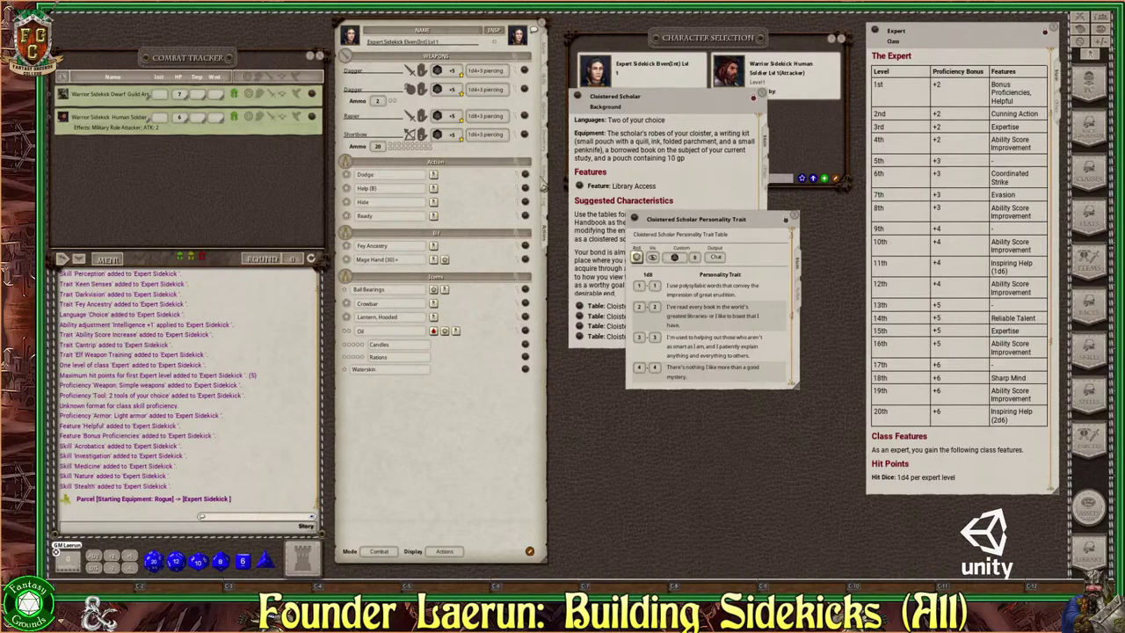
{"action": "left_click", "coordinate": [546, 185]}
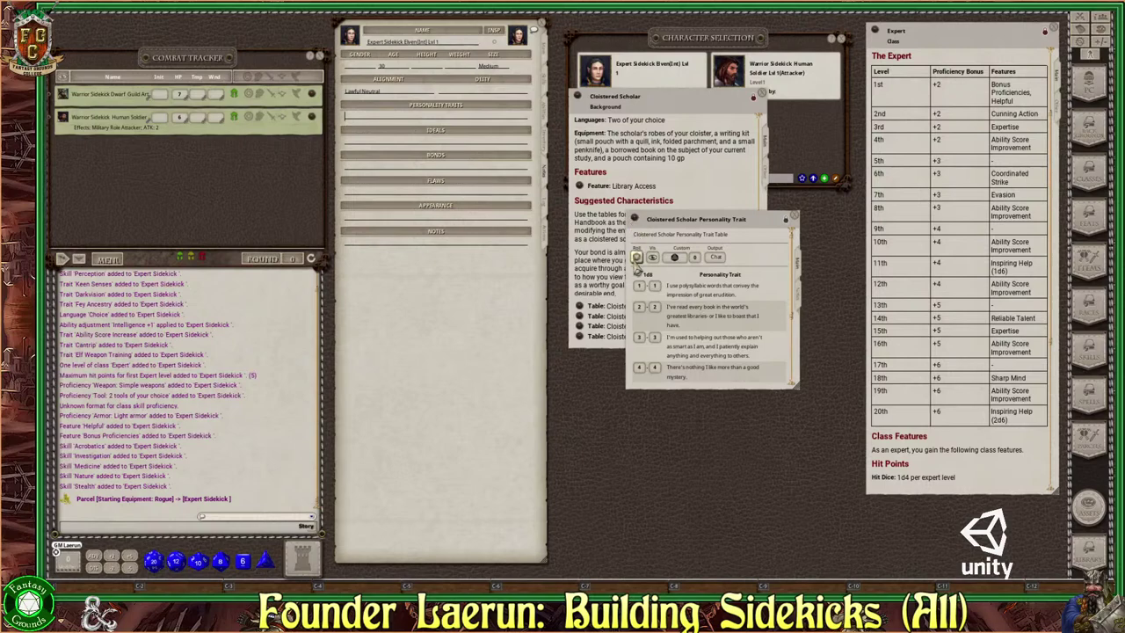
Step: Roll on the Personality Trait table and enter "I'm convinced that people are always trying to steal my secrets." under Personality Traits
{"action": "left_click", "coordinate": [636, 257]}
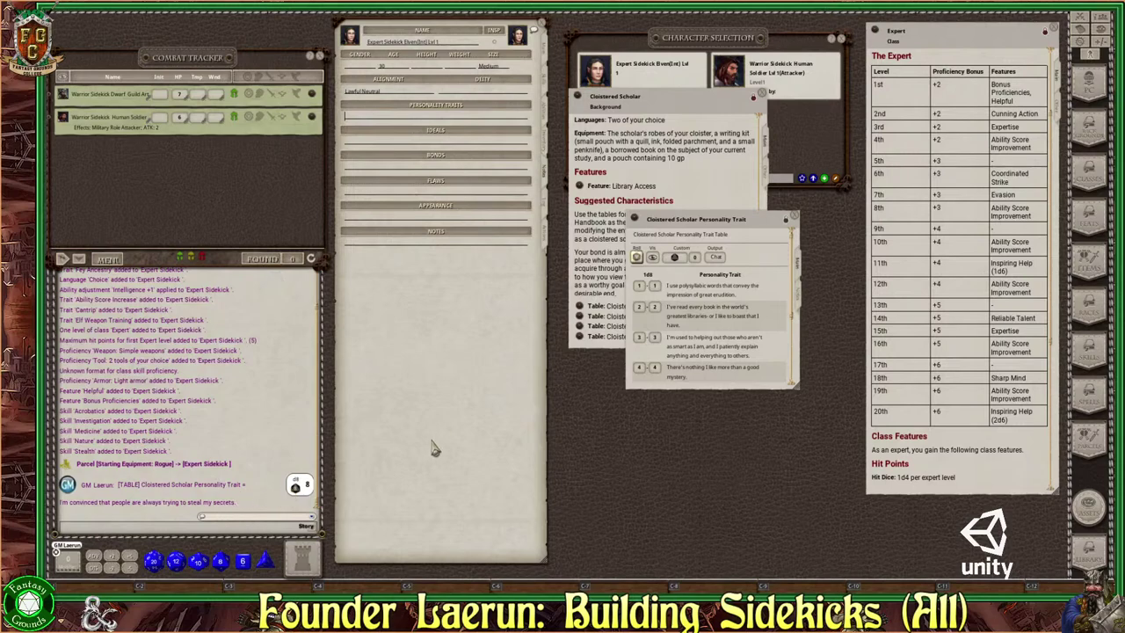
{"action": "scroll", "coordinate": [676, 374], "scroll_direction": "down", "scroll_amount": 5}
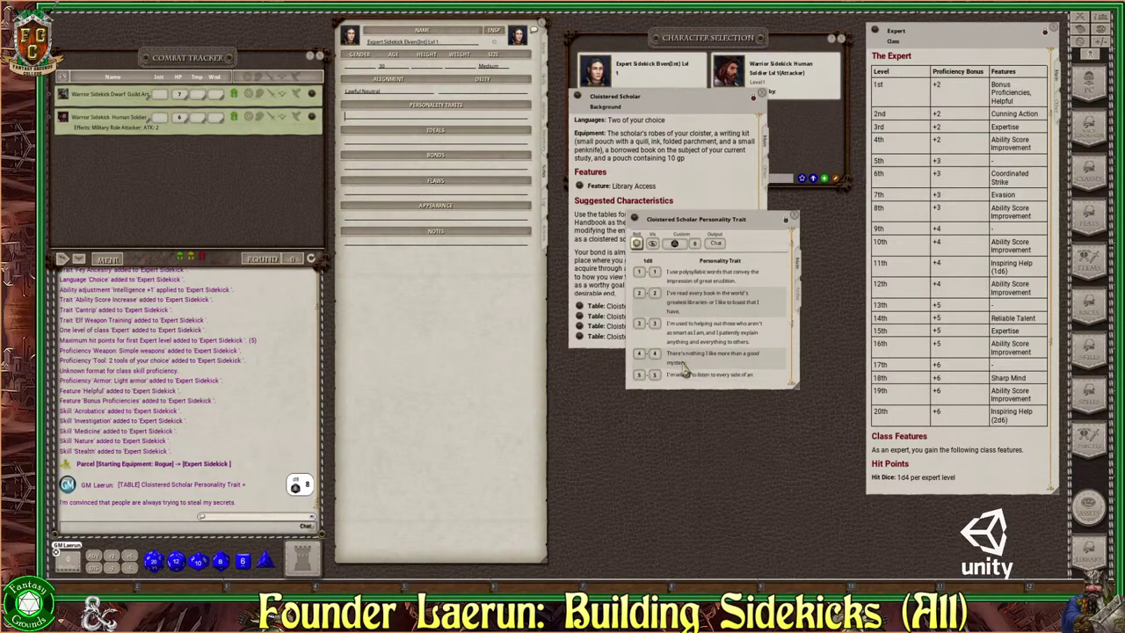
{"action": "left_click_drag", "start_coordinate": [684, 374], "coordinate": [393, 117]}
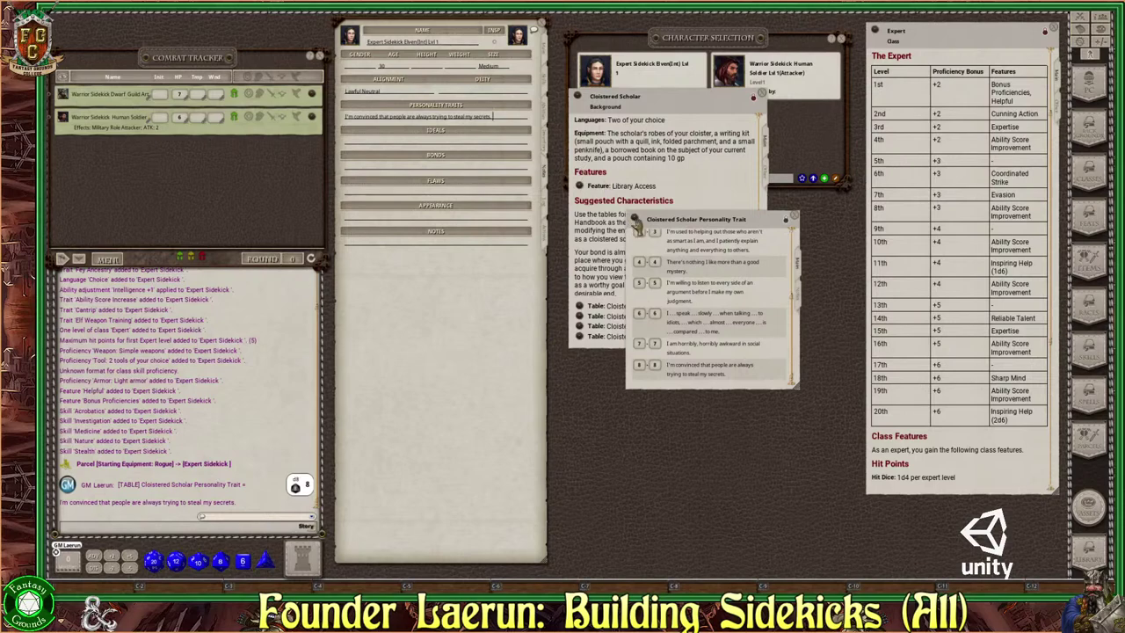
Step: Roll a second personality trait, append "I am horribly, horribly awkward in social situations." to Personality Traits, and close the table
{"action": "scroll", "coordinate": [652, 250], "scroll_direction": "up", "scroll_amount": 5}
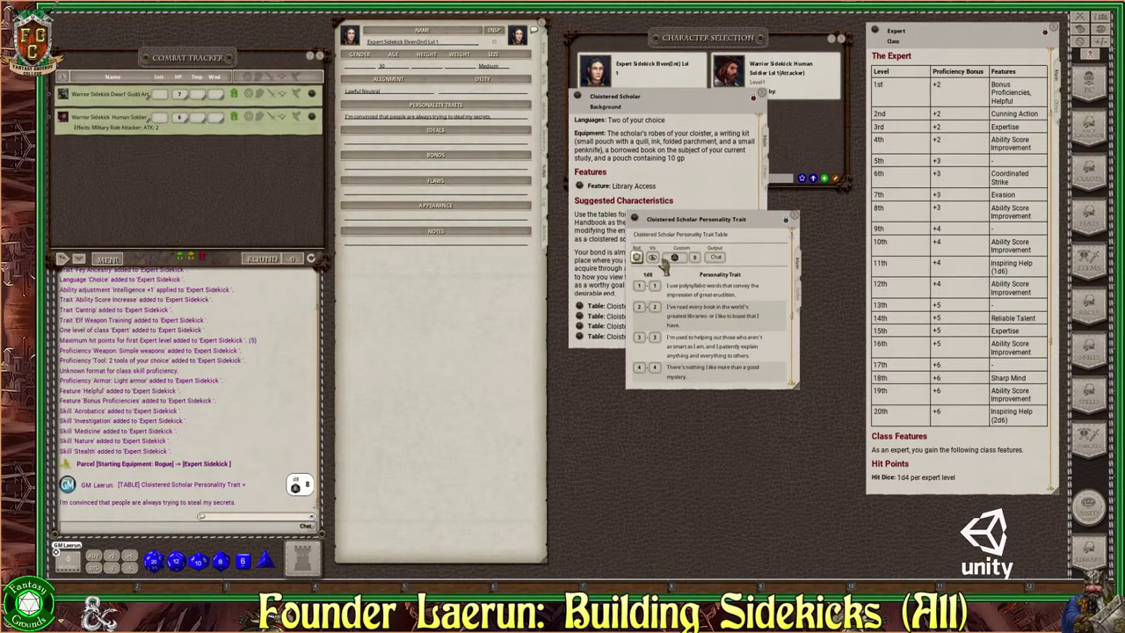
{"action": "left_click", "coordinate": [636, 257]}
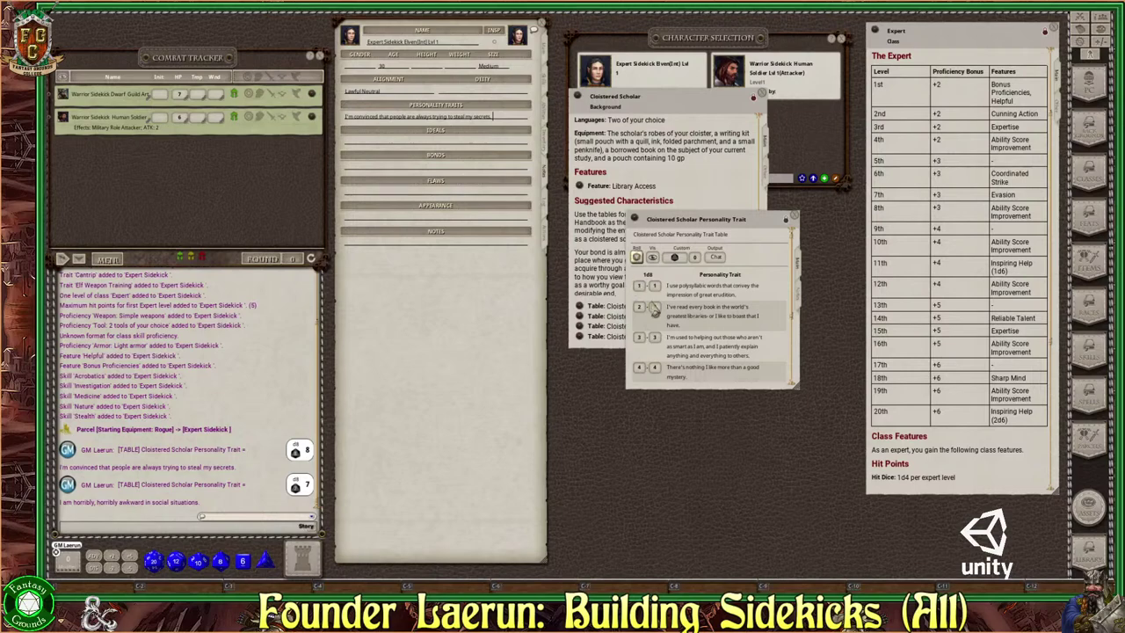
{"action": "scroll", "coordinate": [686, 341], "scroll_direction": "down", "scroll_amount": 3}
{"action": "scroll", "coordinate": [686, 342], "scroll_direction": "down", "scroll_amount": 2}
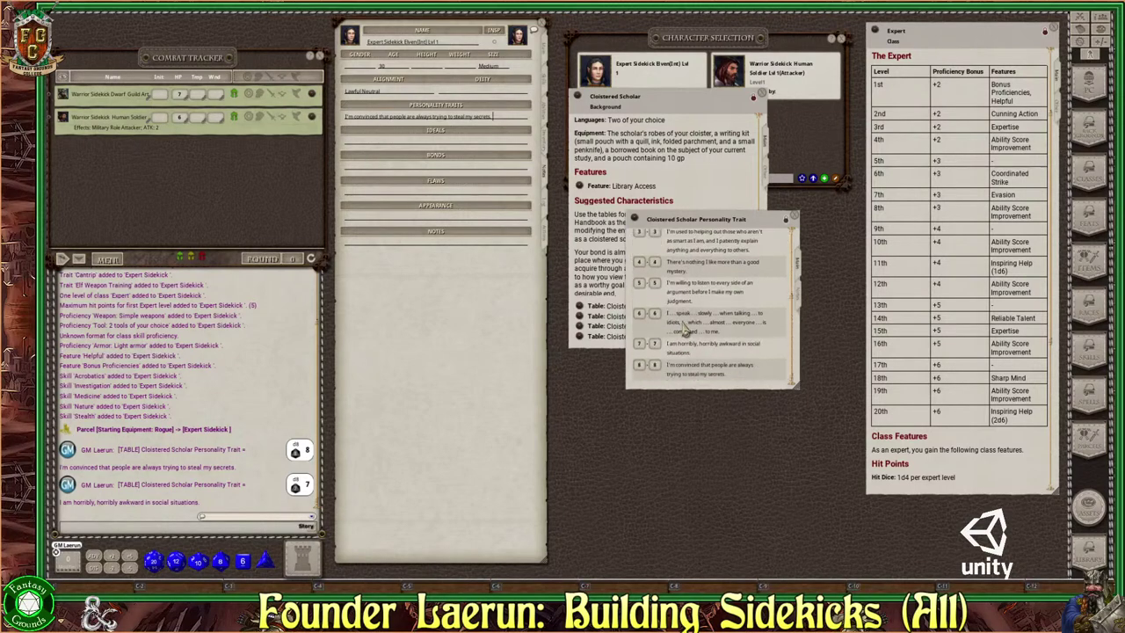
{"action": "left_click_drag", "start_coordinate": [692, 354], "coordinate": [526, 123]}
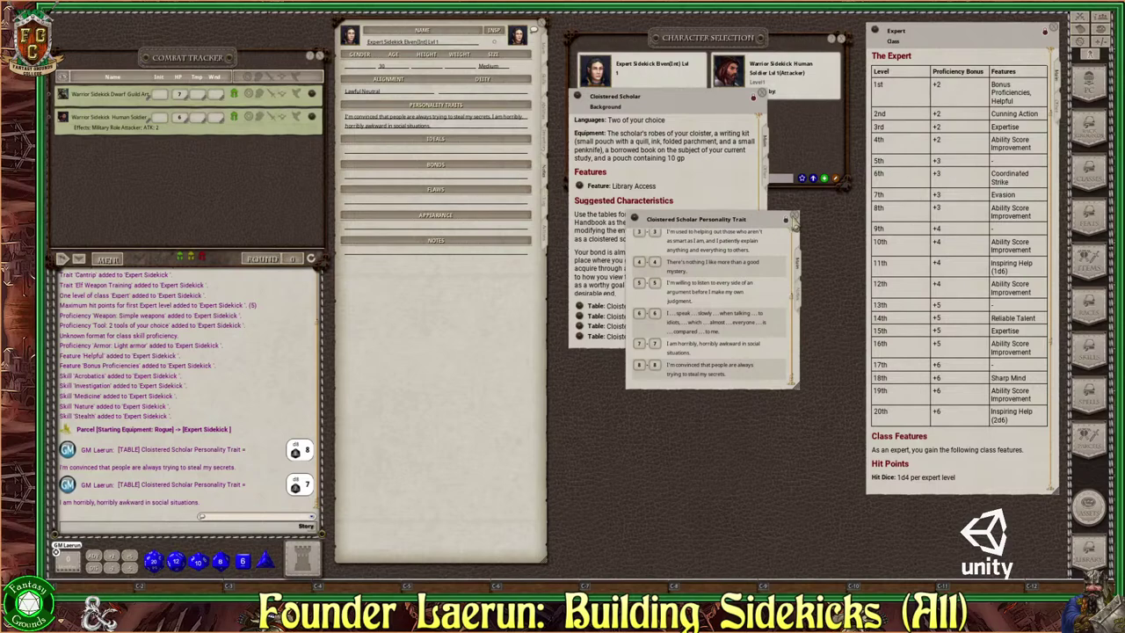
{"action": "left_click", "coordinate": [794, 221]}
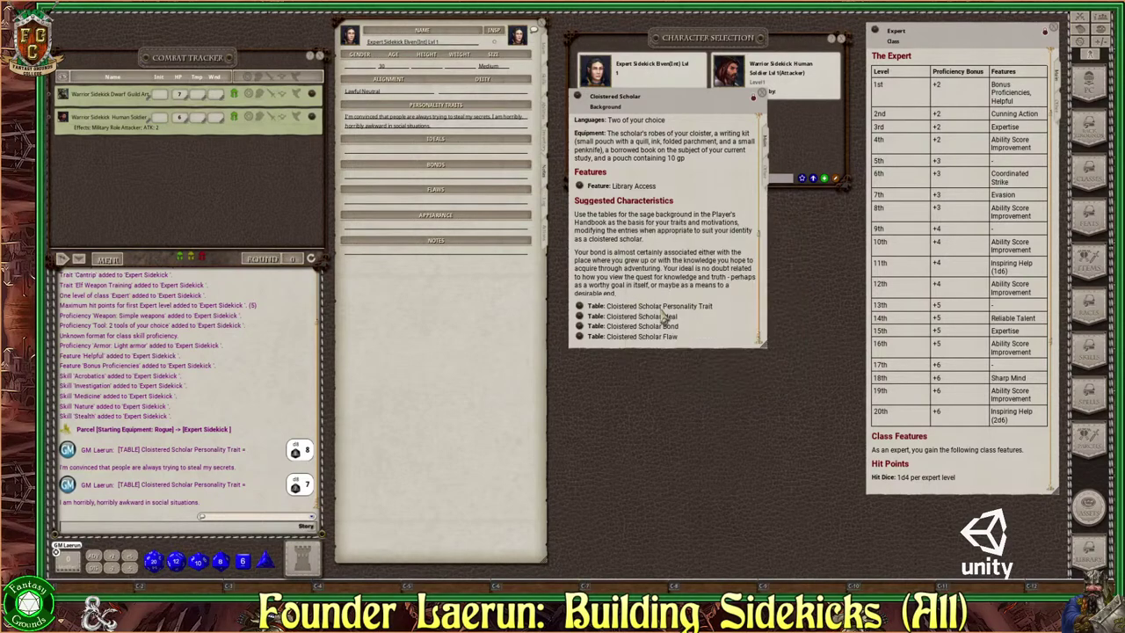
Step: Roll on the Cloistered Scholar Ideal table, but enter "Logic. Emotions must not cloud our logical thinking. (Lawful)" under Ideals and close the table
{"action": "left_click", "coordinate": [582, 316]}
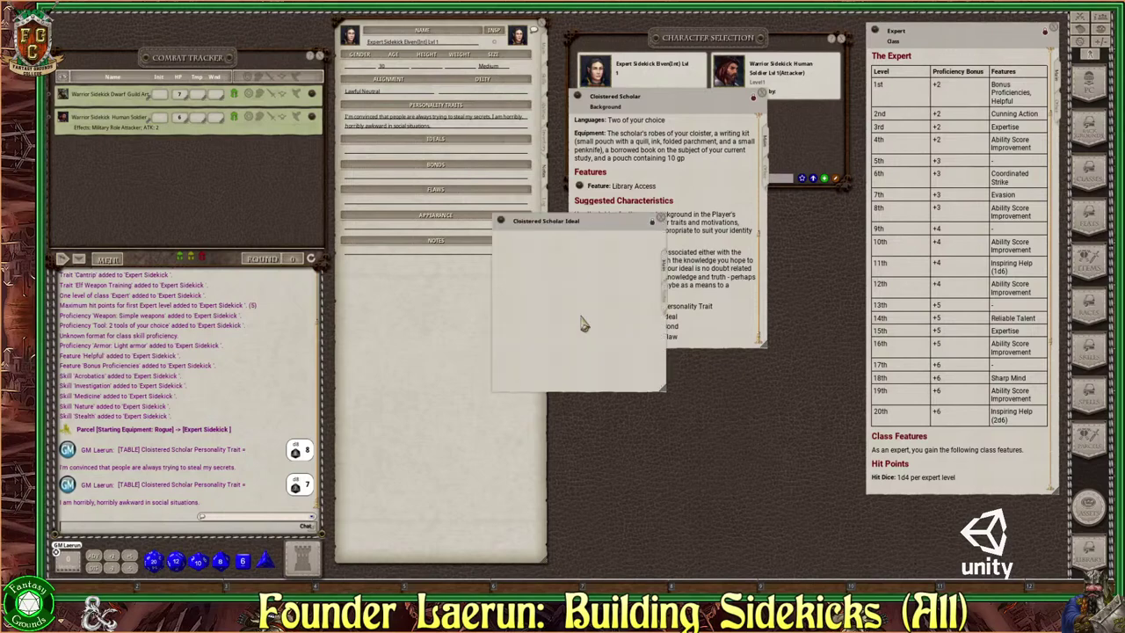
{"action": "left_click_drag", "start_coordinate": [596, 246], "coordinate": [673, 231]}
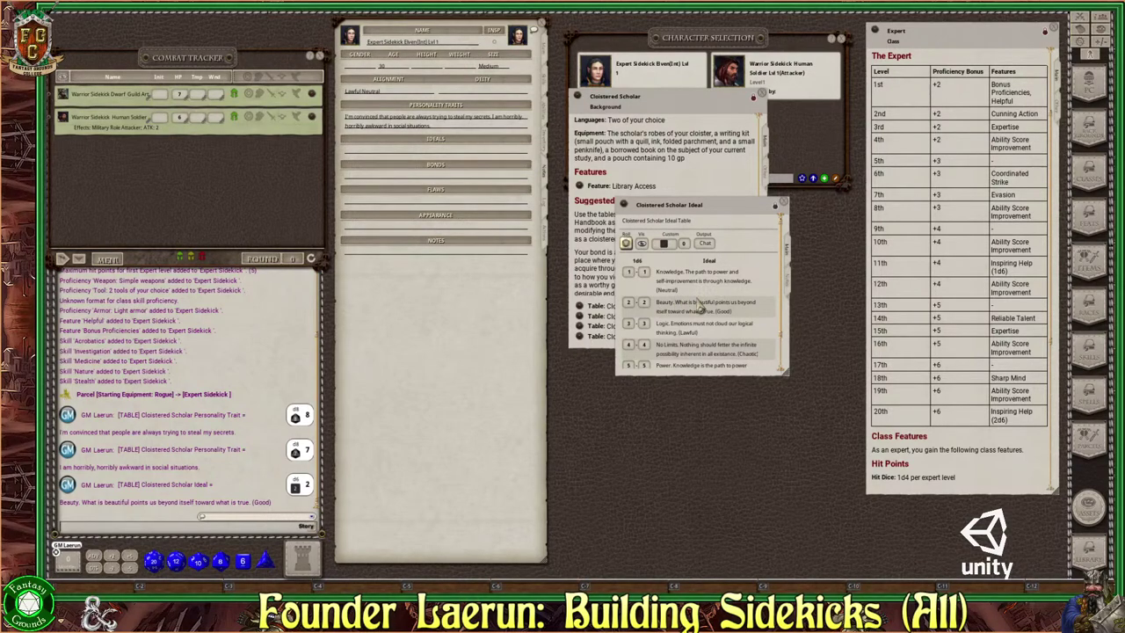
{"action": "scroll", "coordinate": [700, 302], "scroll_direction": "down", "scroll_amount": 1}
{"action": "left_click_drag", "start_coordinate": [700, 299], "coordinate": [397, 157]}
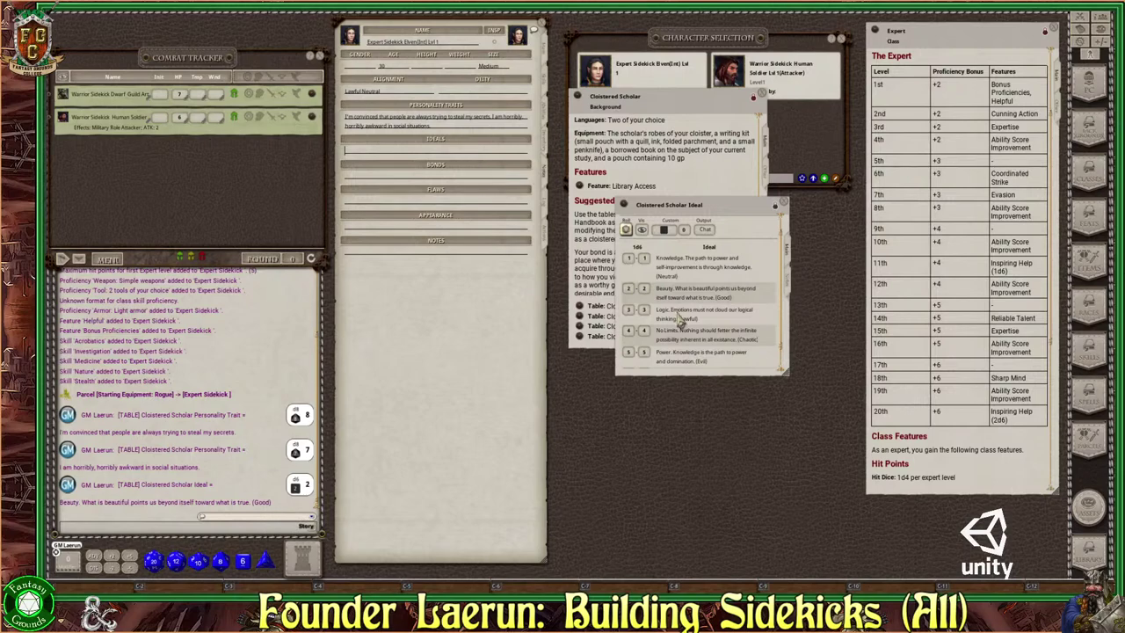
{"action": "left_click_drag", "start_coordinate": [688, 322], "coordinate": [391, 153]}
{"action": "left_click_drag", "start_coordinate": [681, 321], "coordinate": [389, 162]}
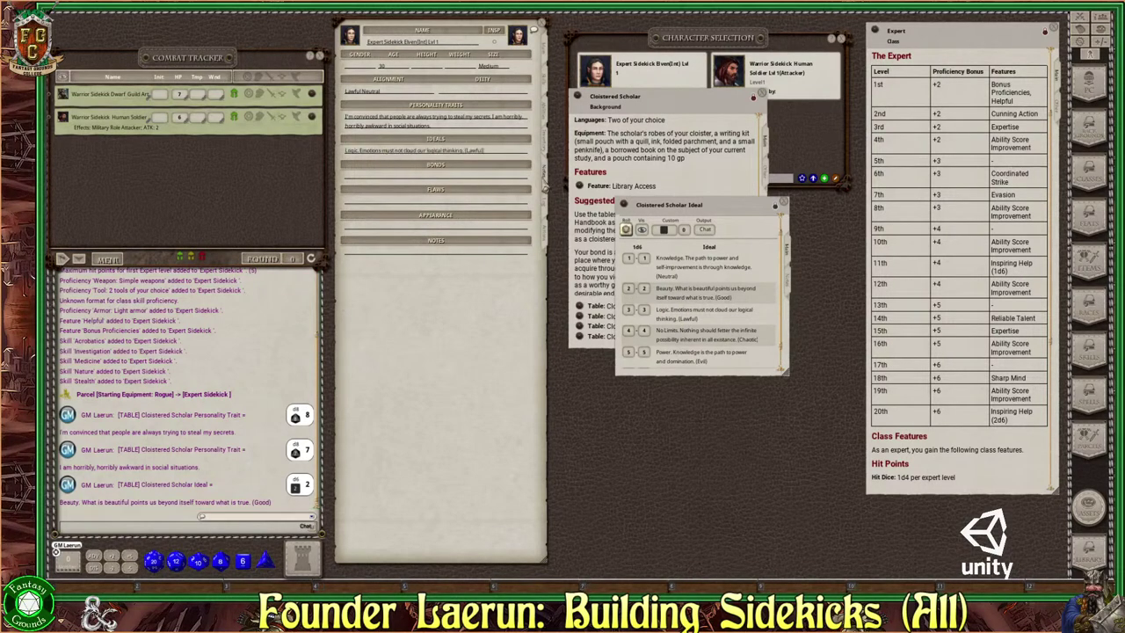
{"action": "left_click", "coordinate": [775, 206]}
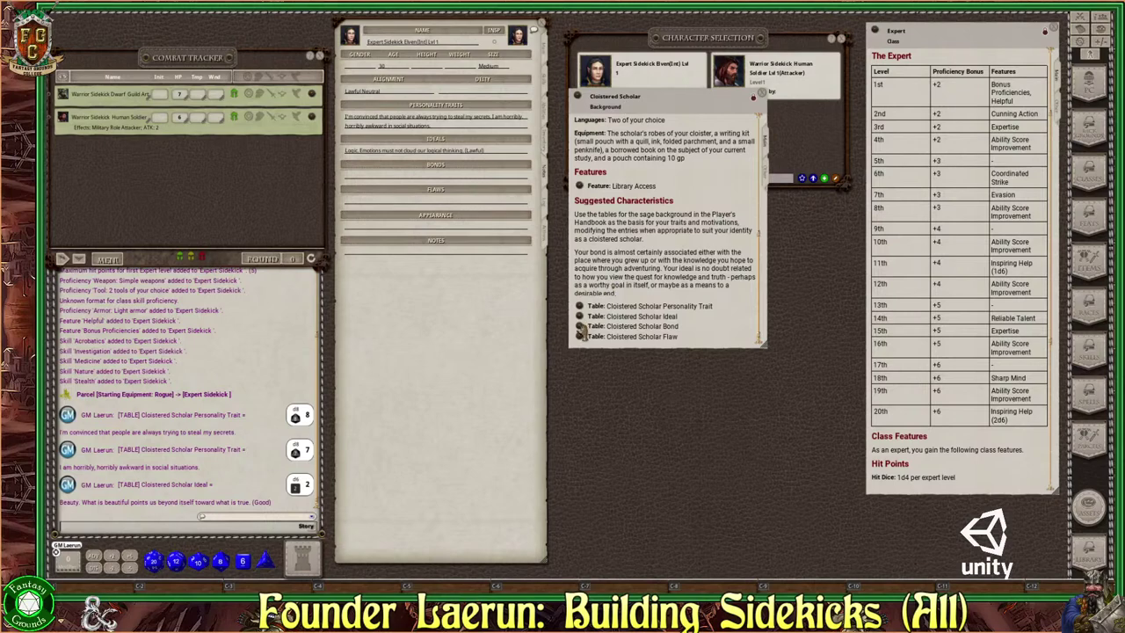
Step: Enter "I work to preserve a library, university, scriptorium, or monastery." from the Cloistered Scholar Bond table under Bonds, and close the table and background
{"action": "left_click", "coordinate": [581, 327]}
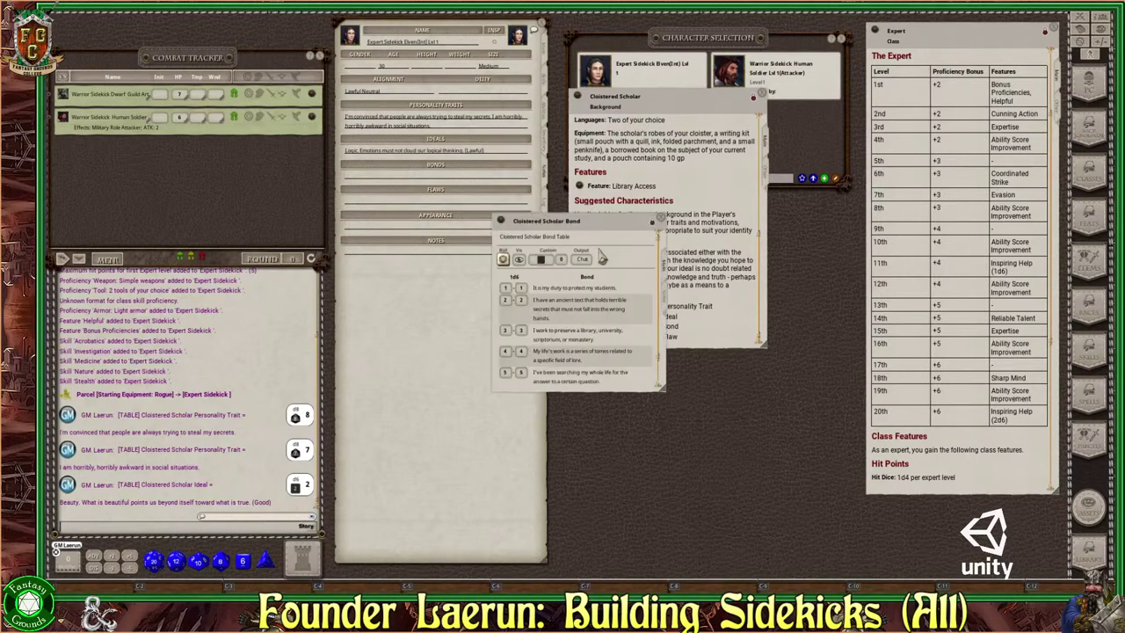
{"action": "left_click_drag", "start_coordinate": [604, 221], "coordinate": [654, 167]}
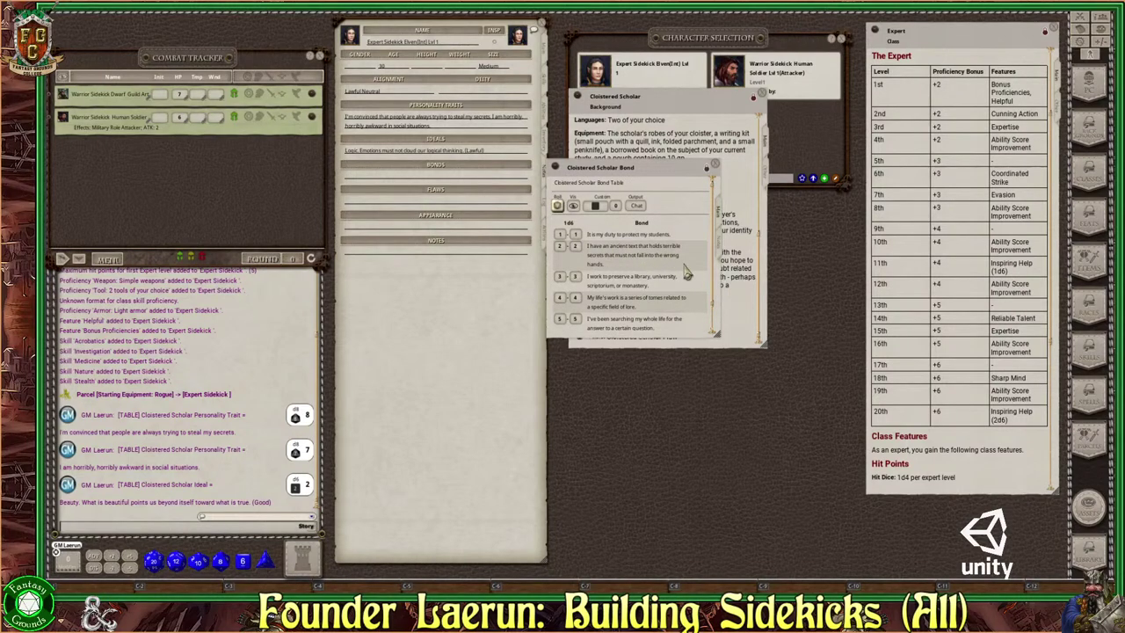
{"action": "scroll", "coordinate": [686, 274], "scroll_direction": "down", "scroll_amount": 1}
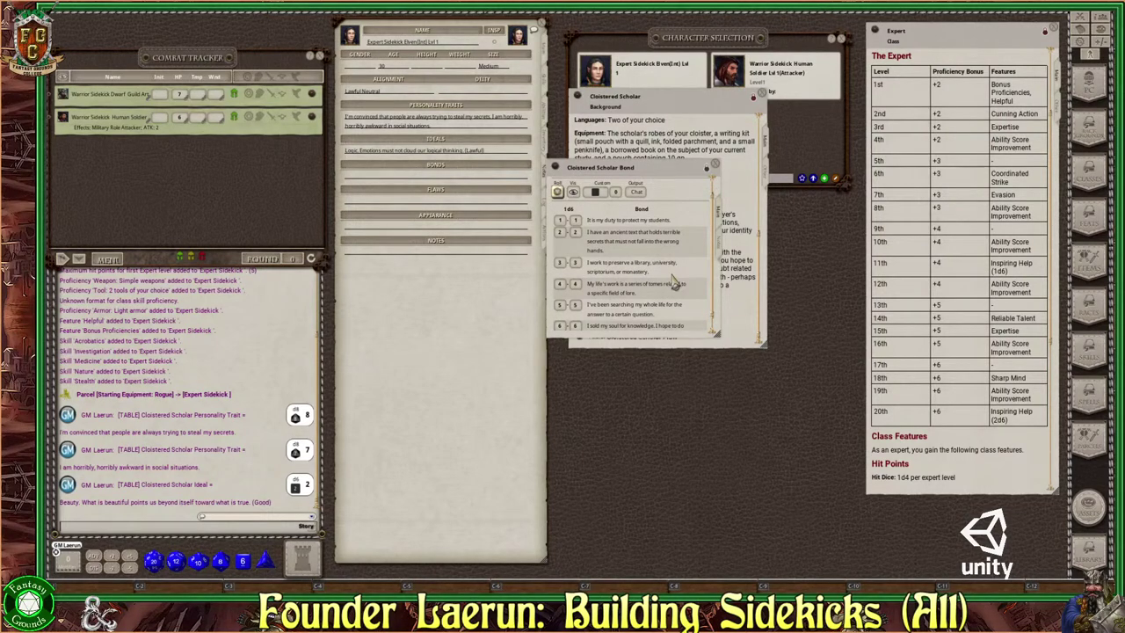
{"action": "left_click_drag", "start_coordinate": [635, 274], "coordinate": [392, 175]}
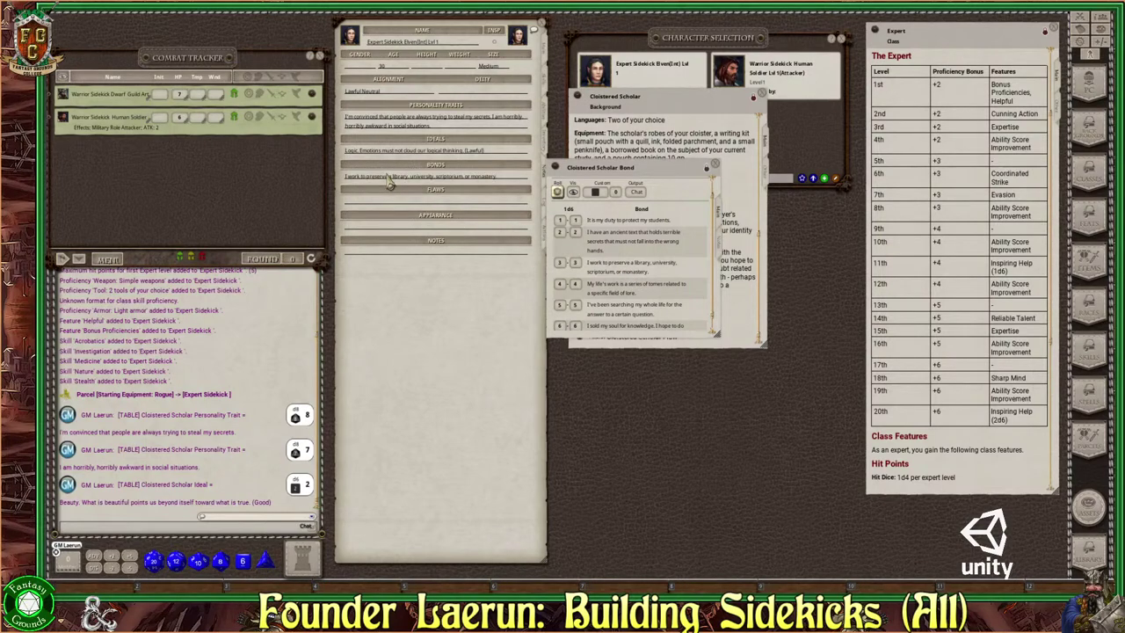
{"action": "left_click", "coordinate": [716, 165]}
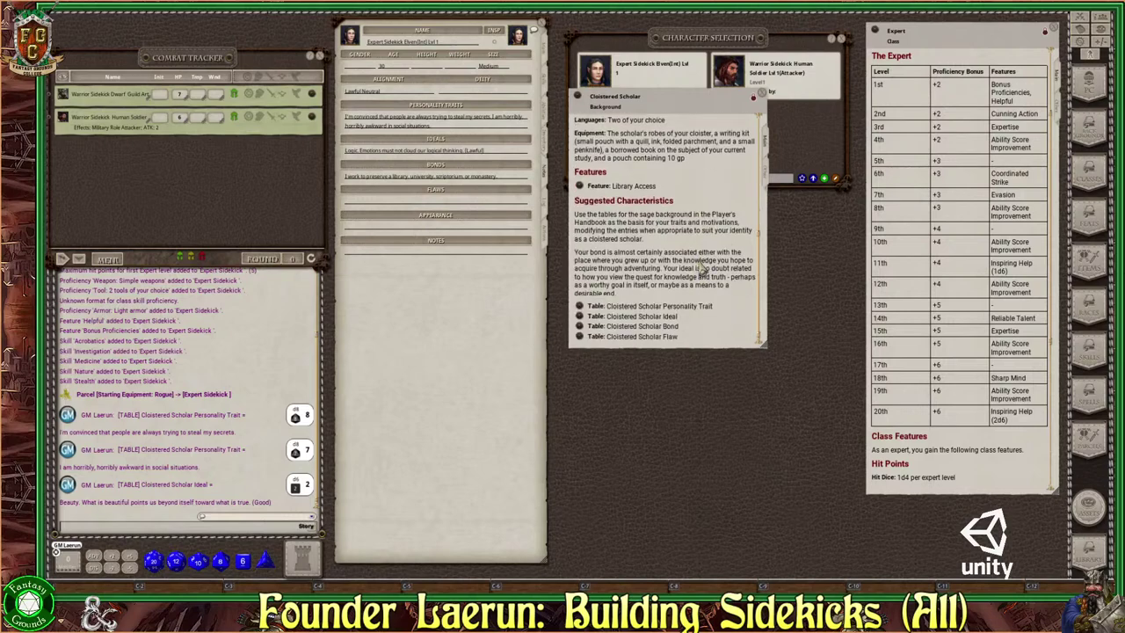
{"action": "scroll", "coordinate": [702, 268], "scroll_direction": "up", "scroll_amount": 3}
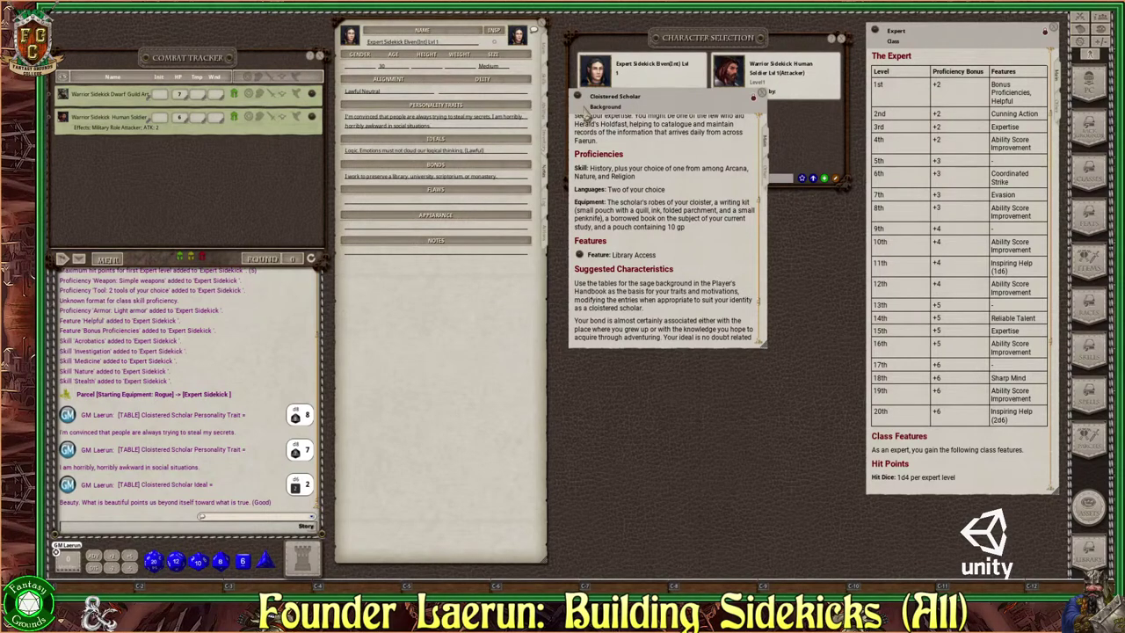
{"action": "left_click", "coordinate": [762, 93]}
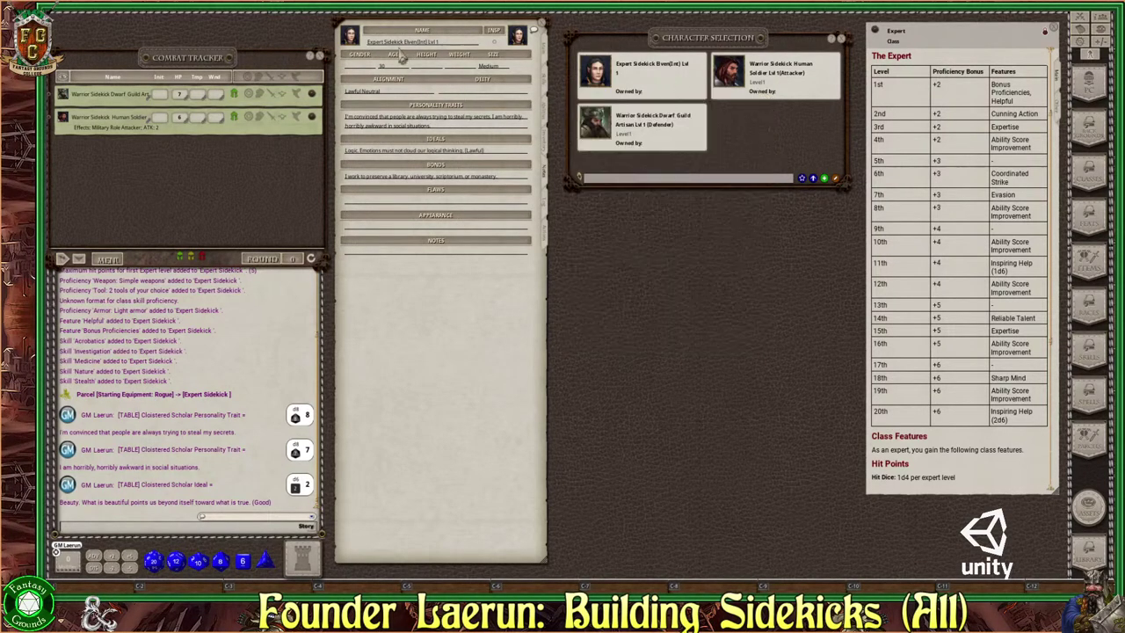
Step: Review the Expert Sidekick's adventure log, actions, inventory and main statistics, and close the Expert class record
{"action": "left_click", "coordinate": [544, 202]}
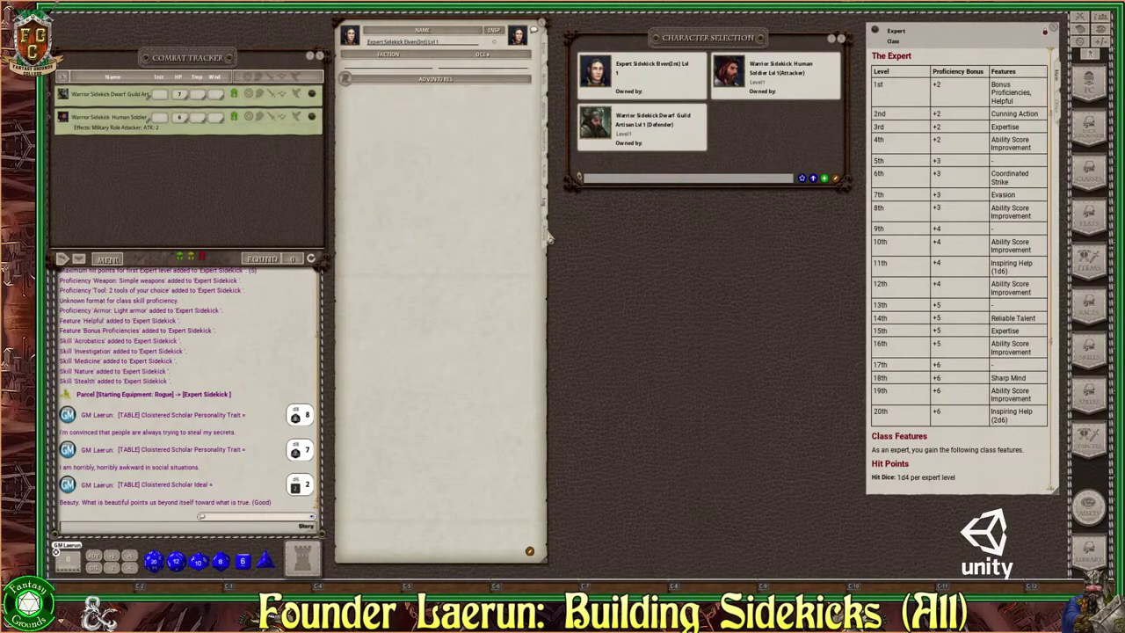
{"action": "left_click", "coordinate": [546, 230]}
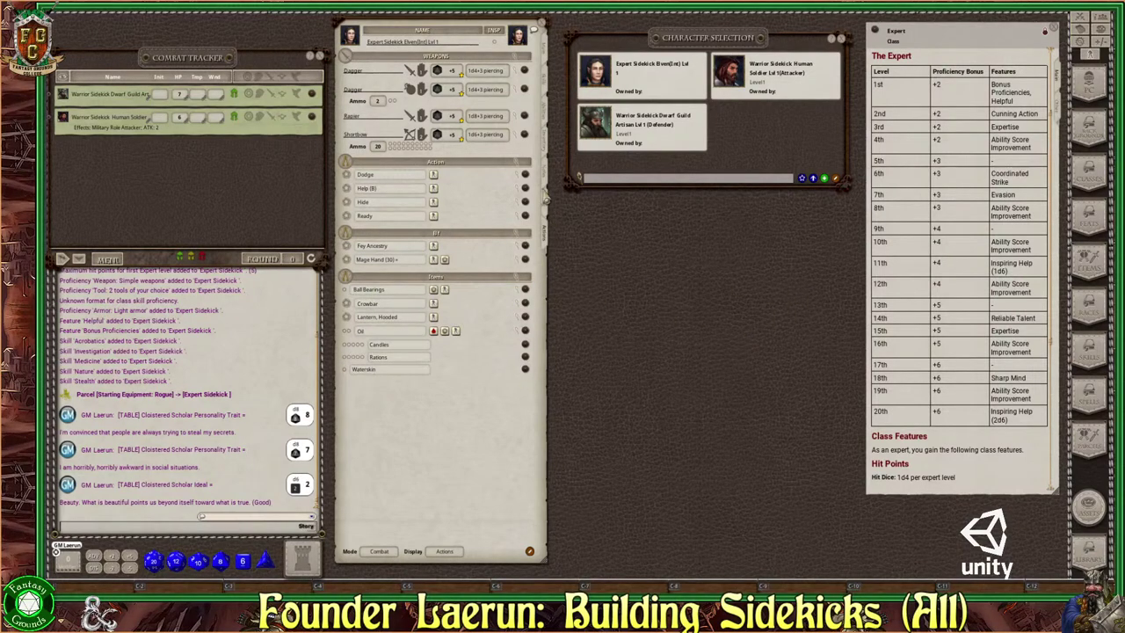
{"action": "left_click", "coordinate": [546, 139]}
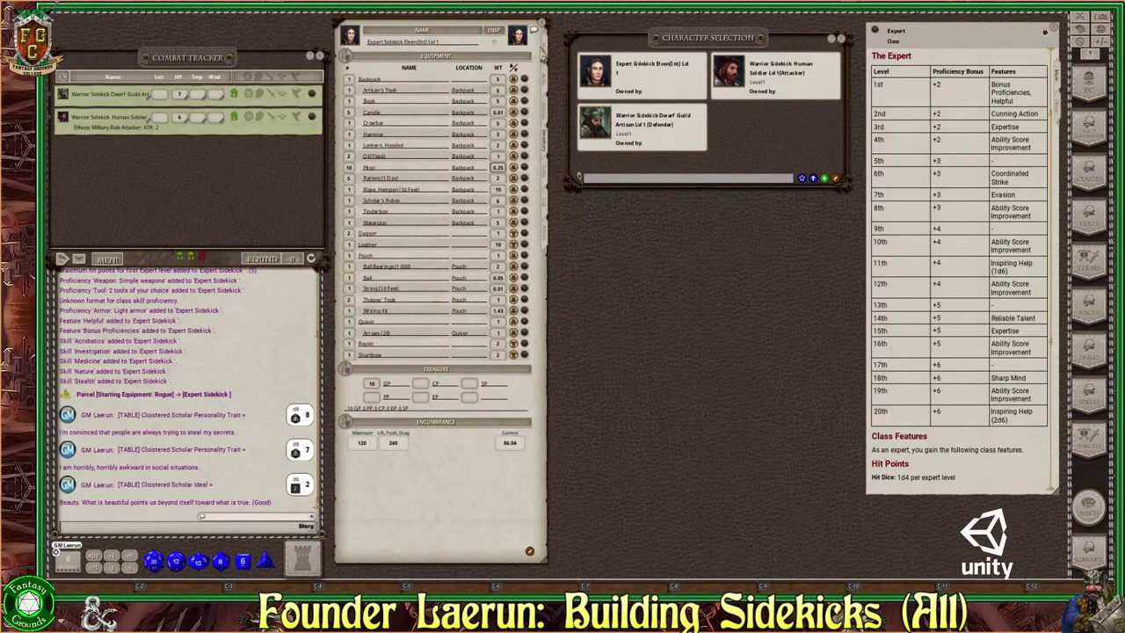
{"action": "left_click", "coordinate": [545, 55]}
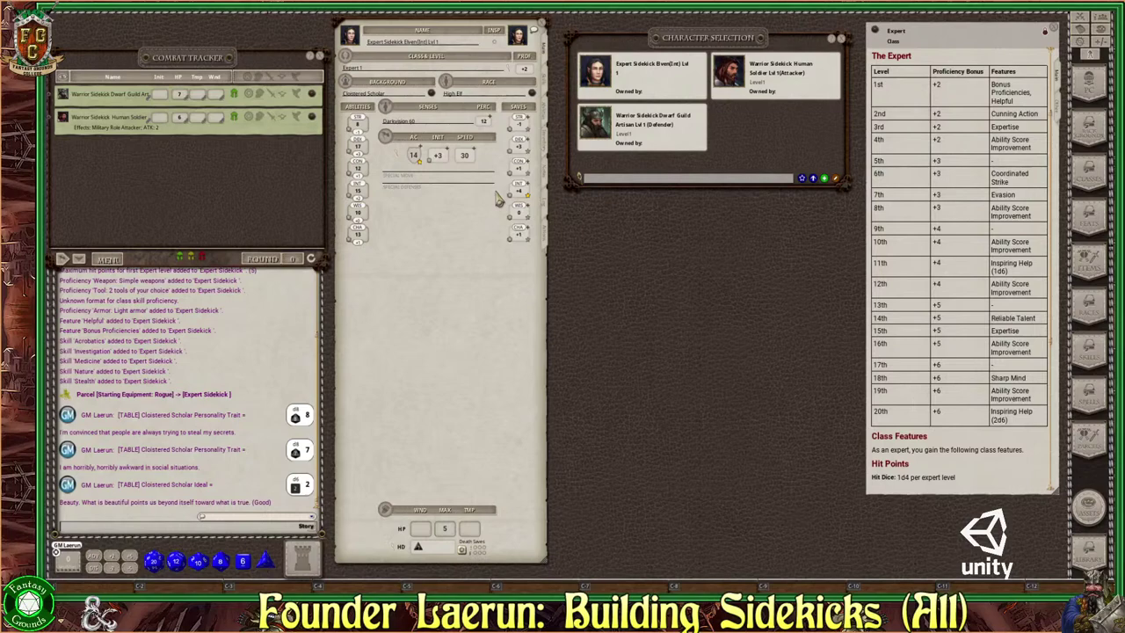
{"action": "left_click", "coordinate": [1055, 32]}
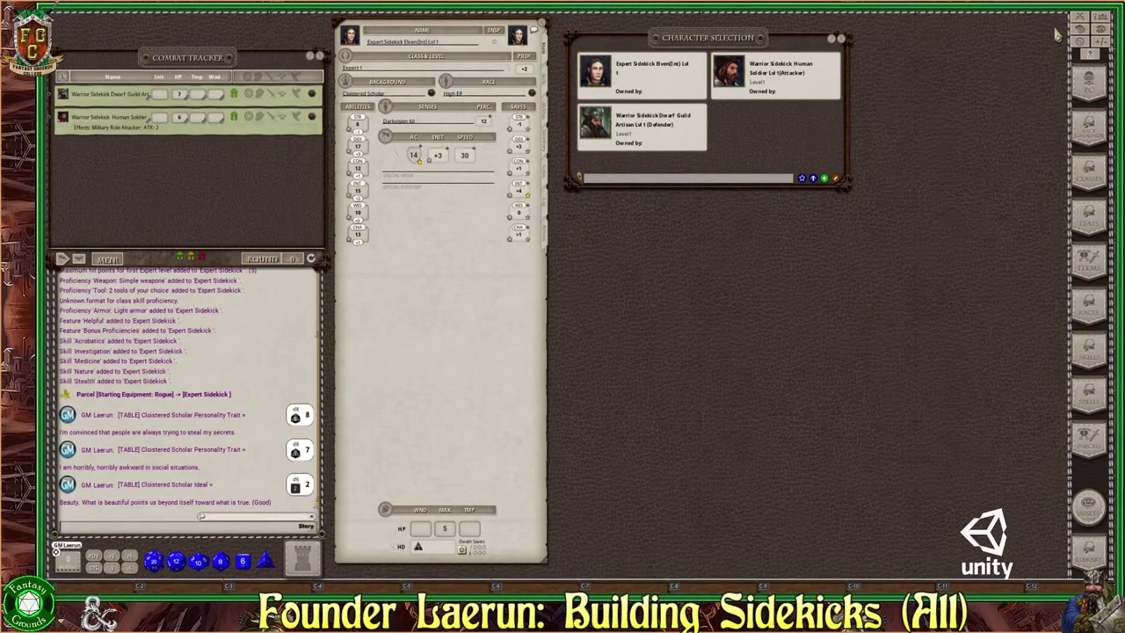
Step: Compare the classes of the D&D Tasha's Cauldron of Everything group with those of its Players version, and close the class list
{"action": "left_click", "coordinate": [1090, 175]}
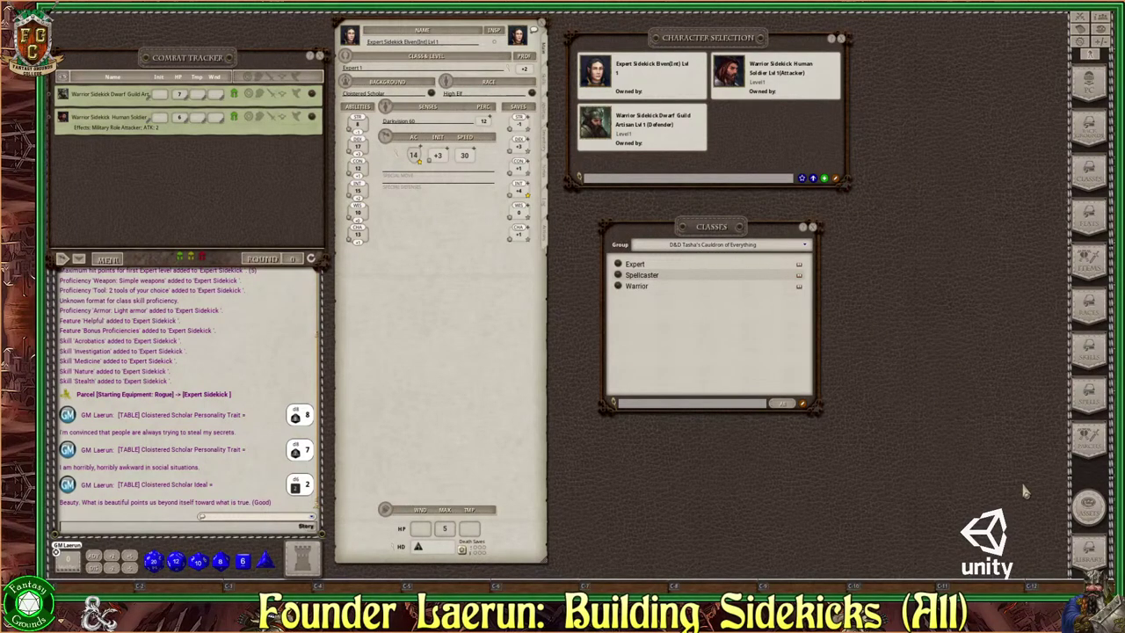
{"action": "key", "text": "ctrl"}
{"action": "left_click", "coordinate": [804, 245]}
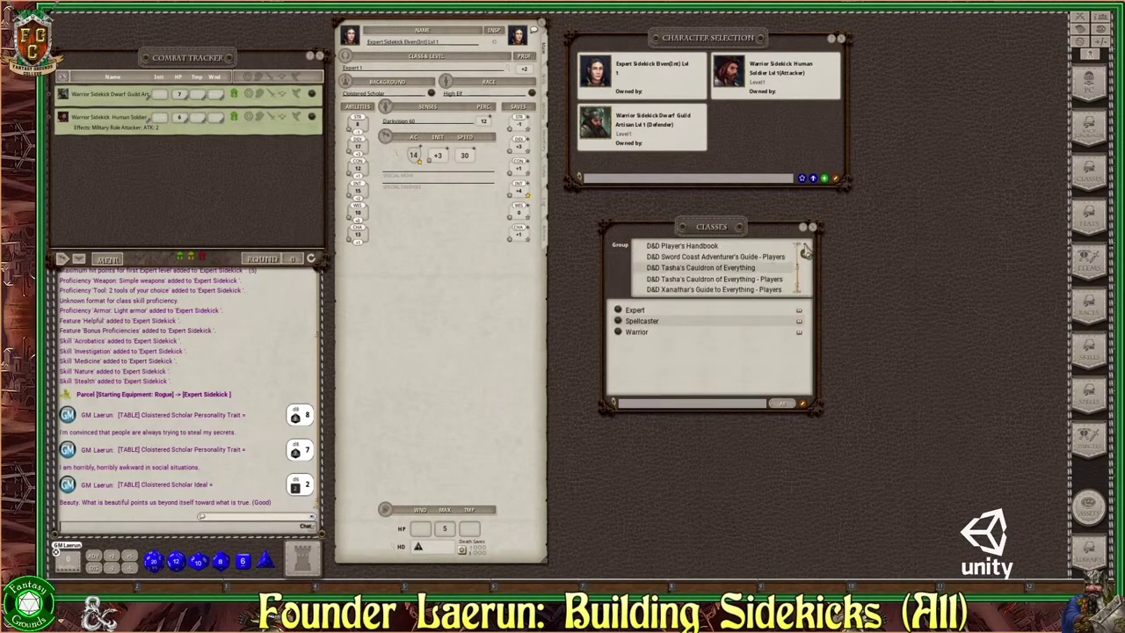
{"action": "left_click", "coordinate": [761, 279]}
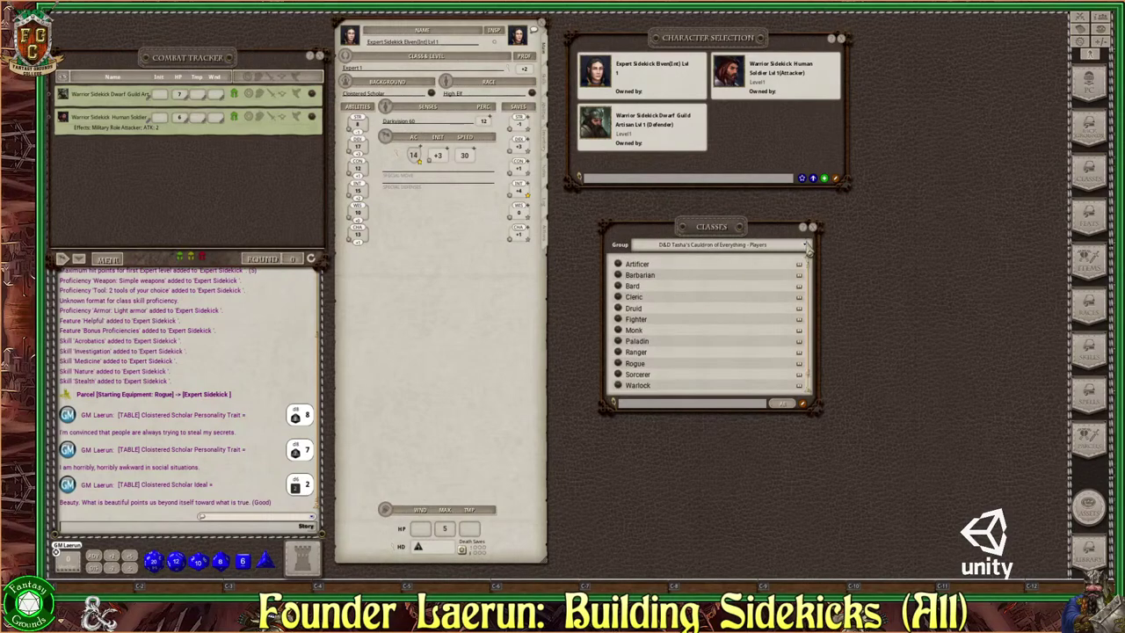
{"action": "left_click", "coordinate": [806, 248]}
{"action": "left_click", "coordinate": [717, 270]}
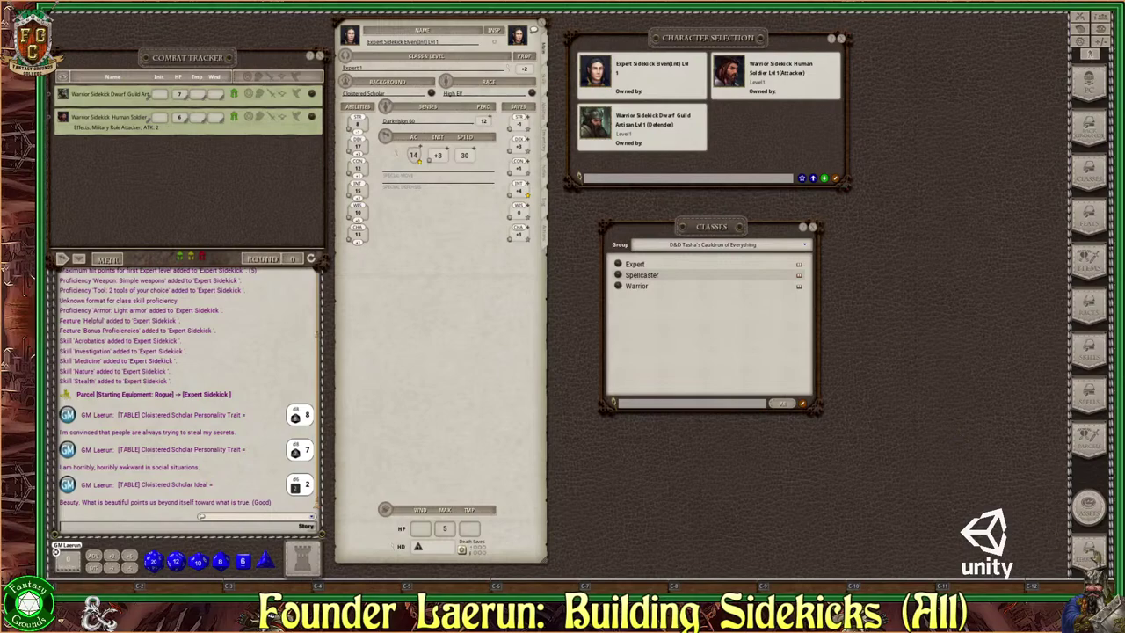
{"action": "left_click", "coordinate": [810, 230]}
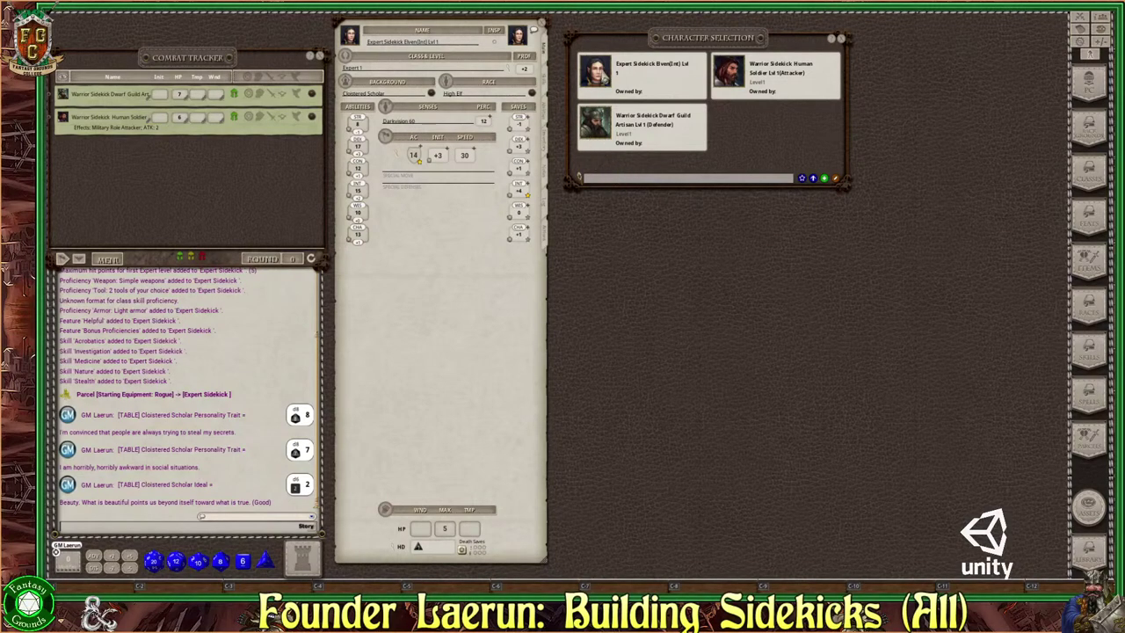
Step: Add the Expert Sidekick to the combat tracker and apply the Fey Ancestry effect from its actions
{"action": "left_click_drag", "start_coordinate": [594, 78], "coordinate": [154, 189]}
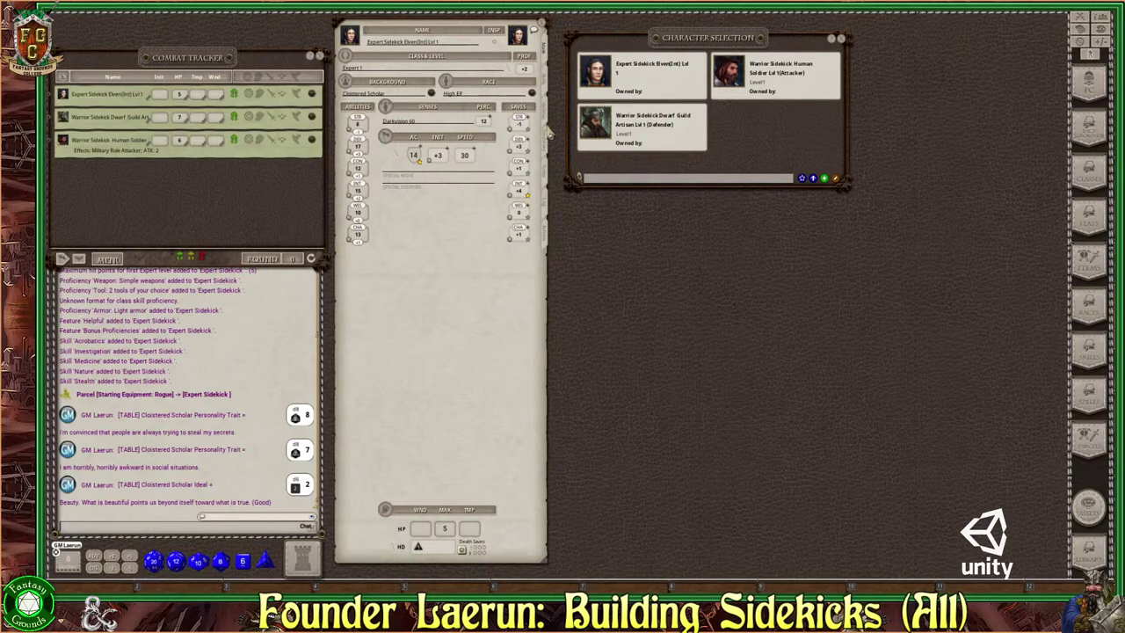
{"action": "left_click", "coordinate": [545, 156]}
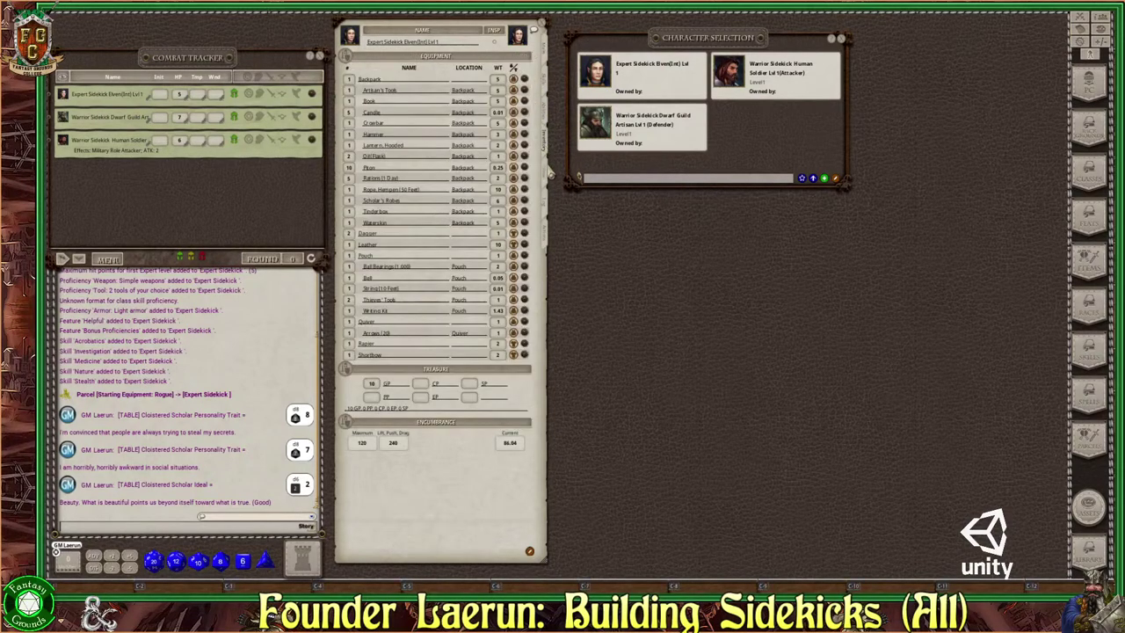
{"action": "left_click", "coordinate": [546, 234]}
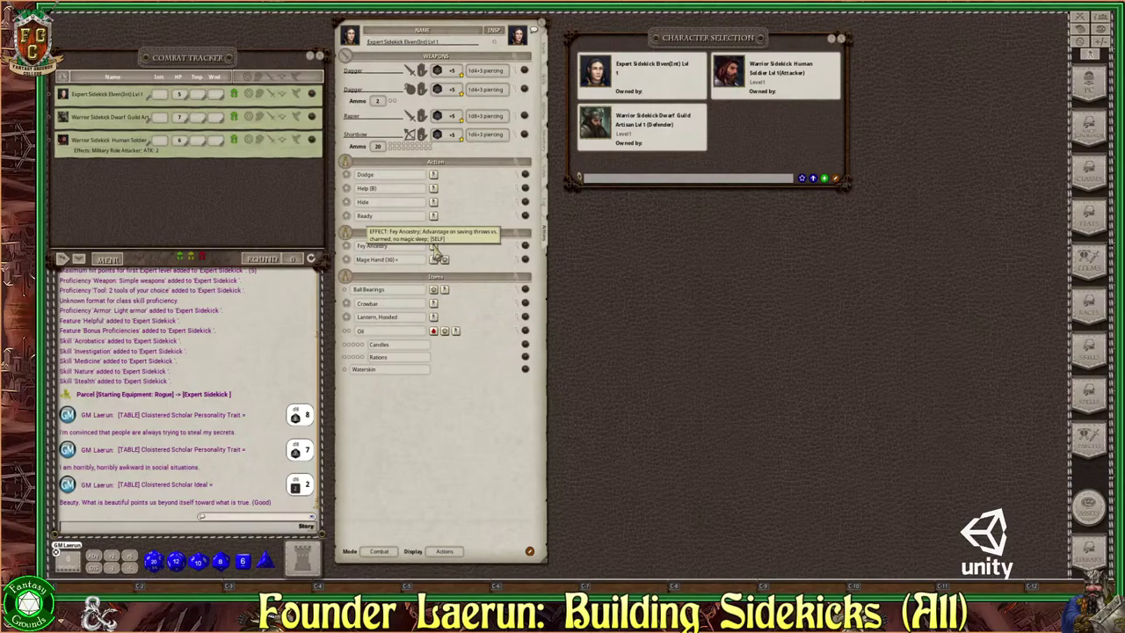
{"action": "left_click", "coordinate": [434, 249]}
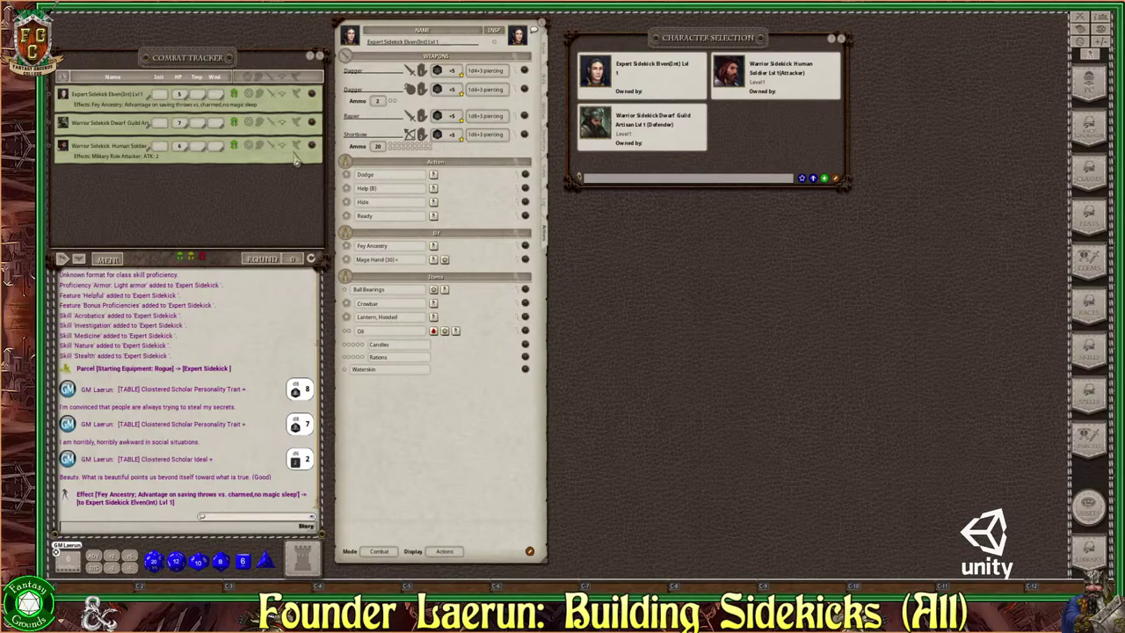
Step: Open the Dwarf Guild Artisan sidekick's actions, apply its Dwarven Resilience effect and trigger its Martial Role (Defender Role) effect
{"action": "left_click", "coordinate": [312, 122]}
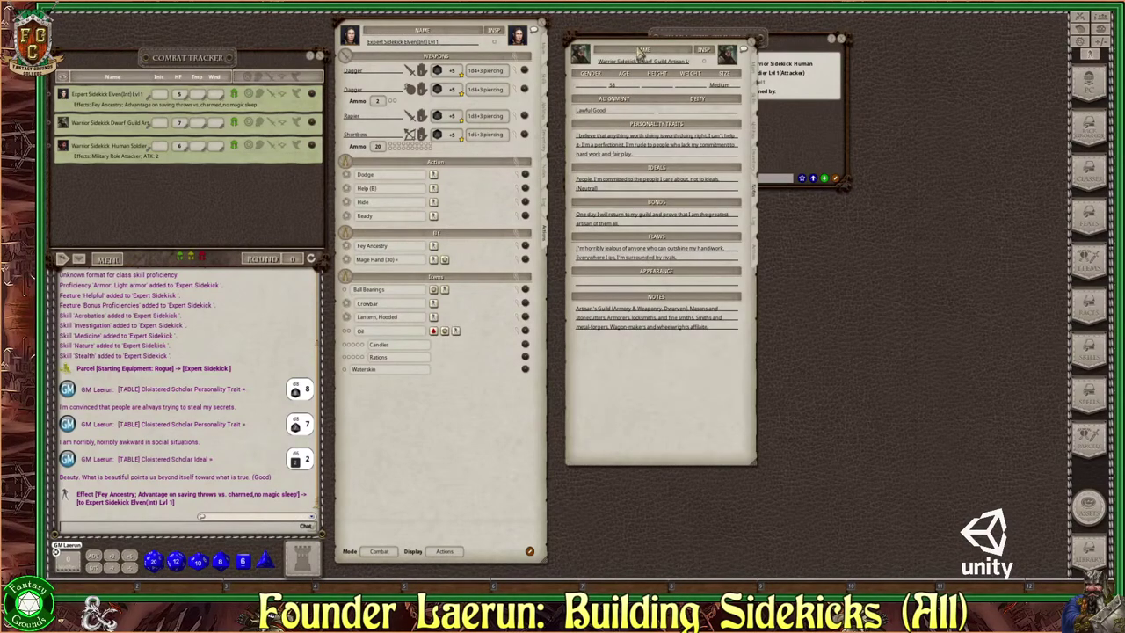
{"action": "left_click_drag", "start_coordinate": [637, 49], "coordinate": [422, 39]}
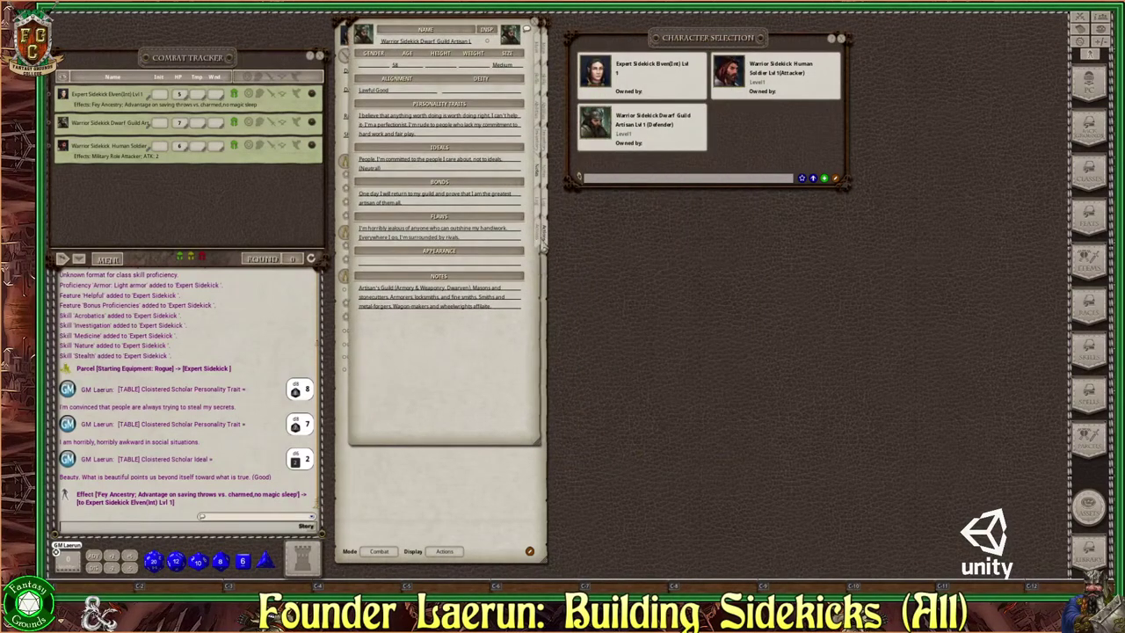
{"action": "left_click", "coordinate": [543, 240]}
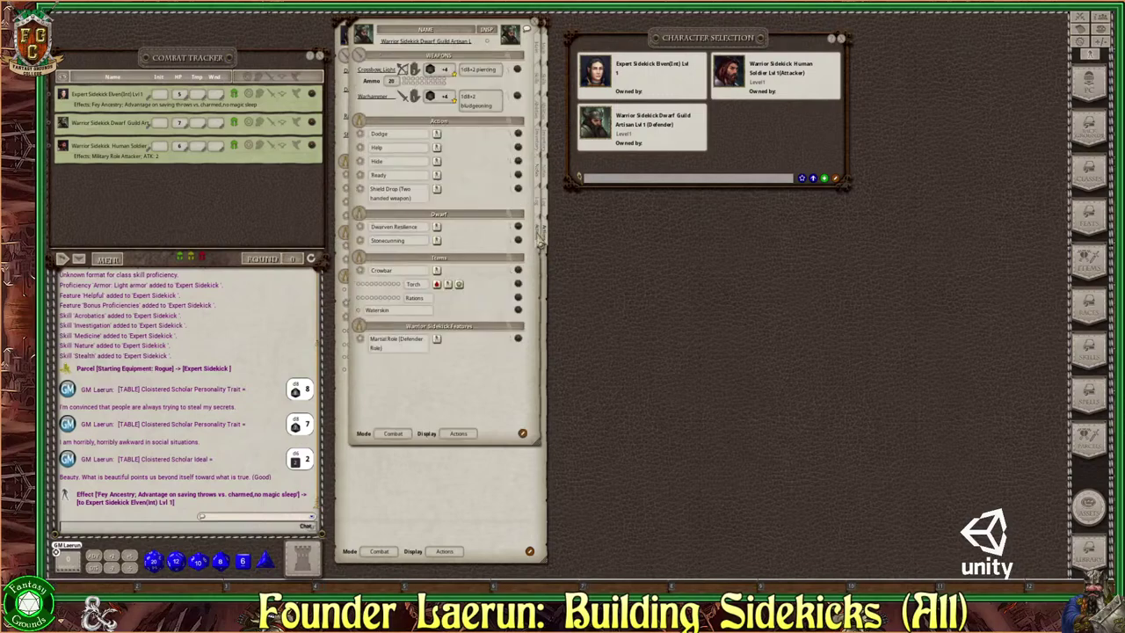
{"action": "left_click", "coordinate": [438, 231]}
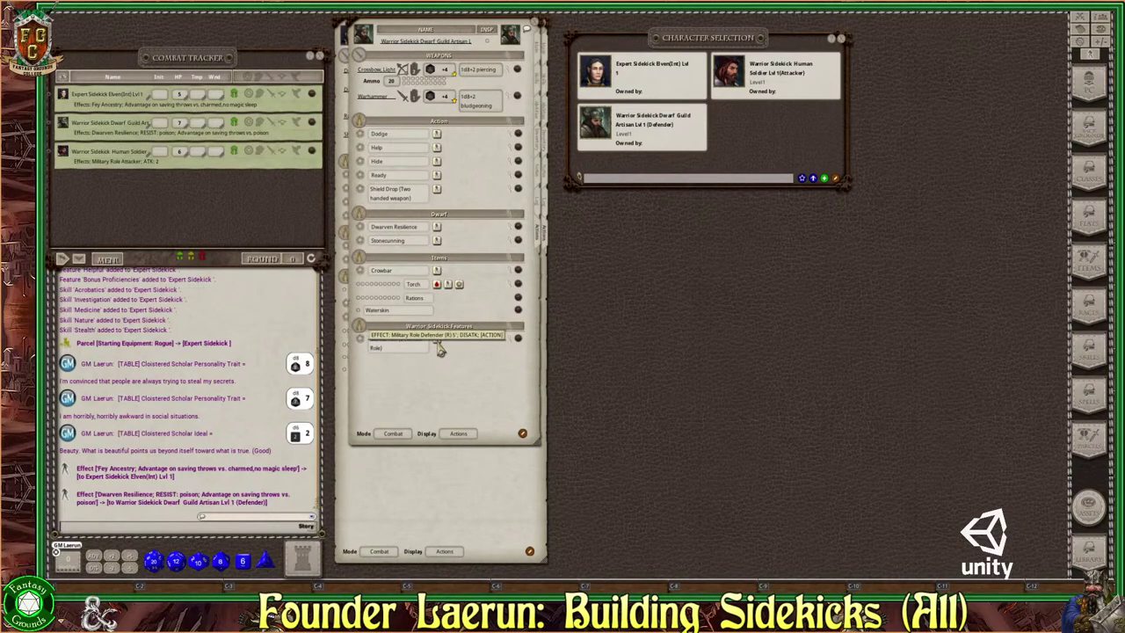
{"action": "left_click", "coordinate": [439, 349]}
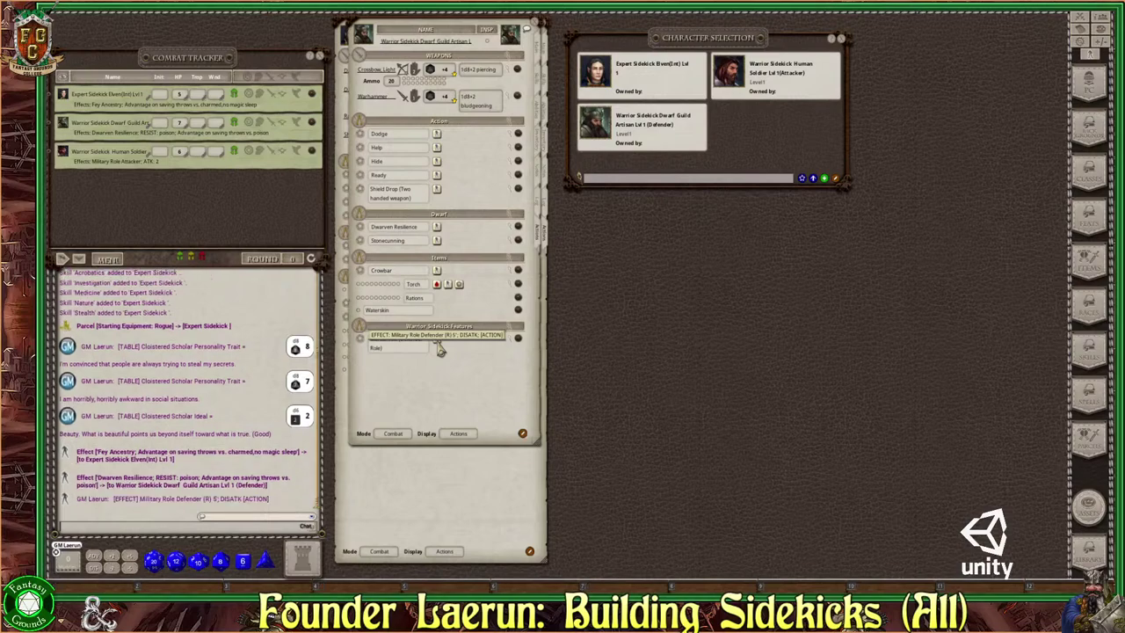
{"action": "left_click", "coordinate": [300, 123]}
{"action": "left_click", "coordinate": [299, 124]}
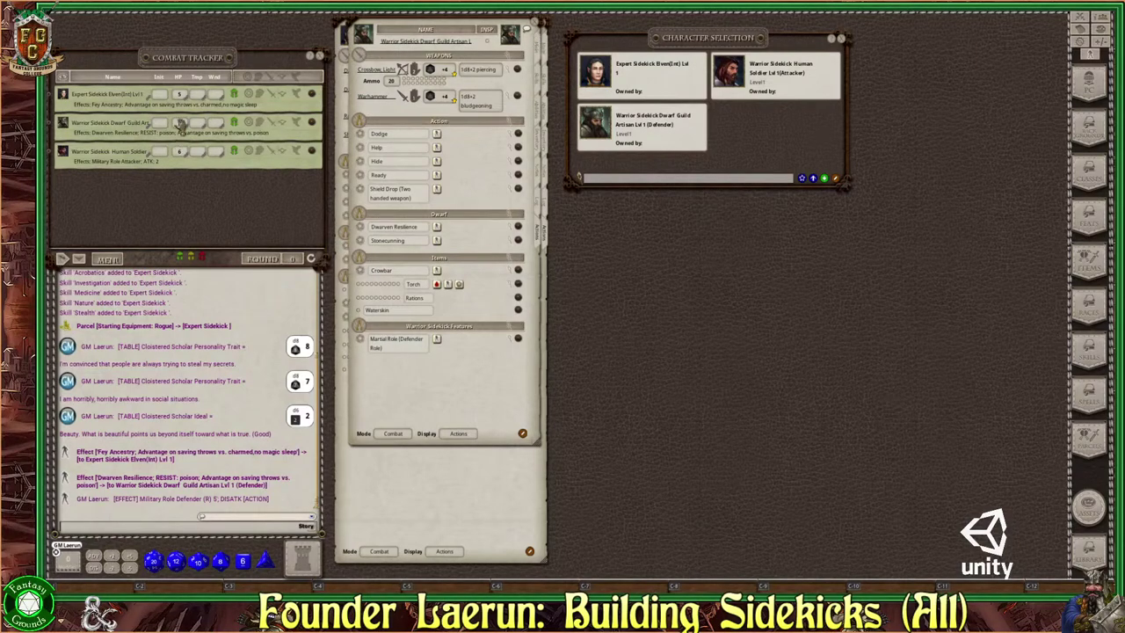
Step: Close the Dwarf and Expert sidekick sheets and move the character selection window next to the combat tracker
{"action": "left_click", "coordinate": [538, 24]}
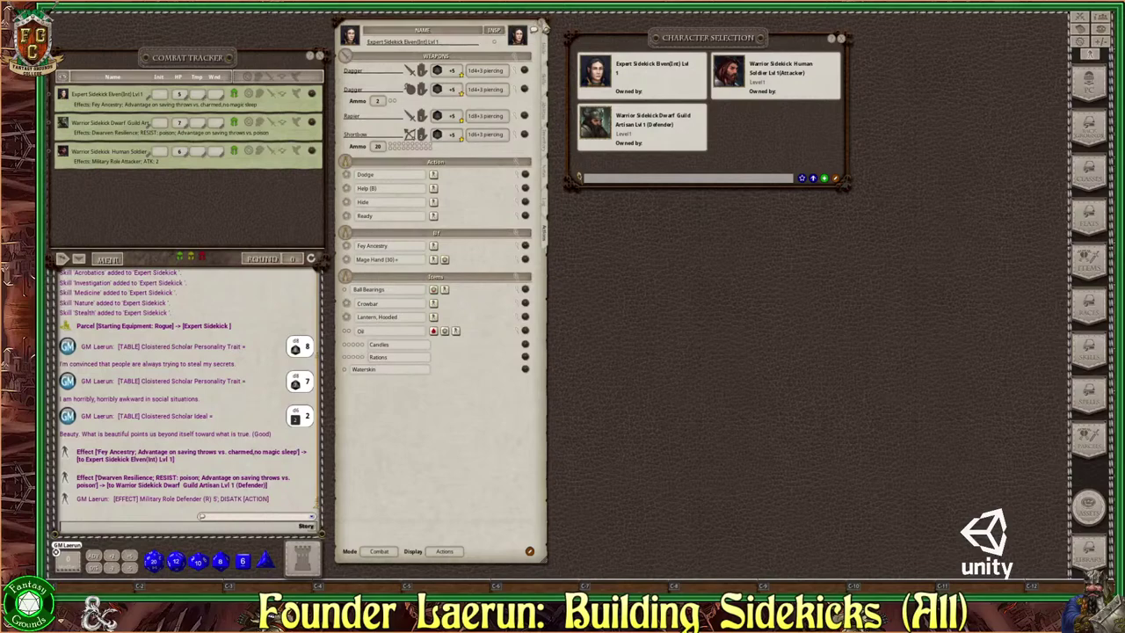
{"action": "left_click", "coordinate": [543, 27]}
{"action": "left_click_drag", "start_coordinate": [681, 46], "coordinate": [466, 42]}
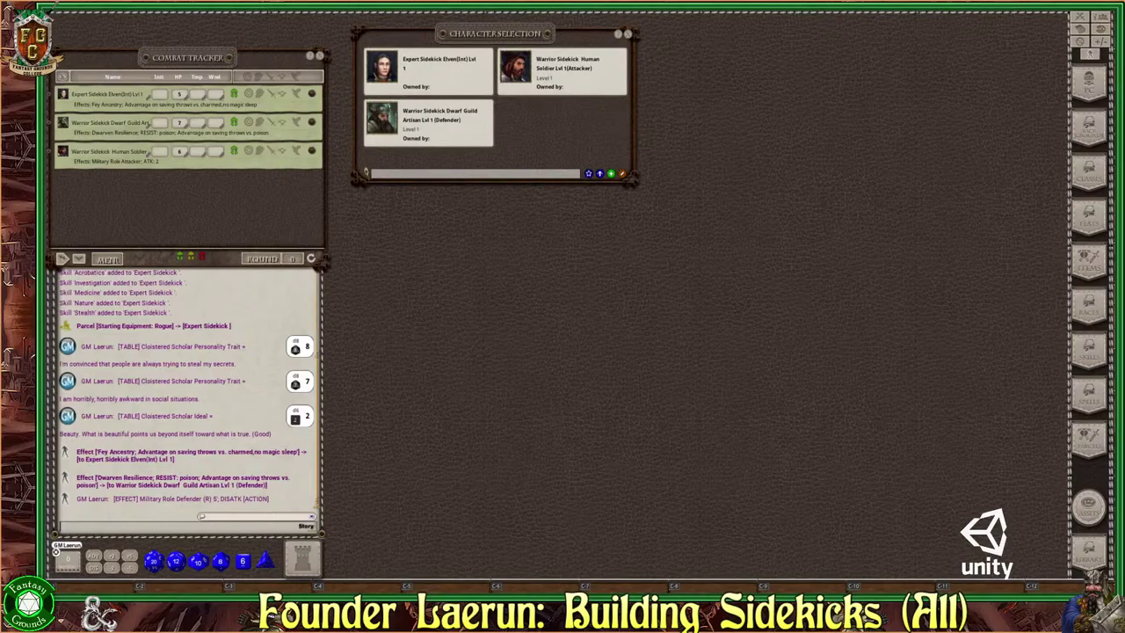
{"action": "left_click", "coordinate": [306, 526]}
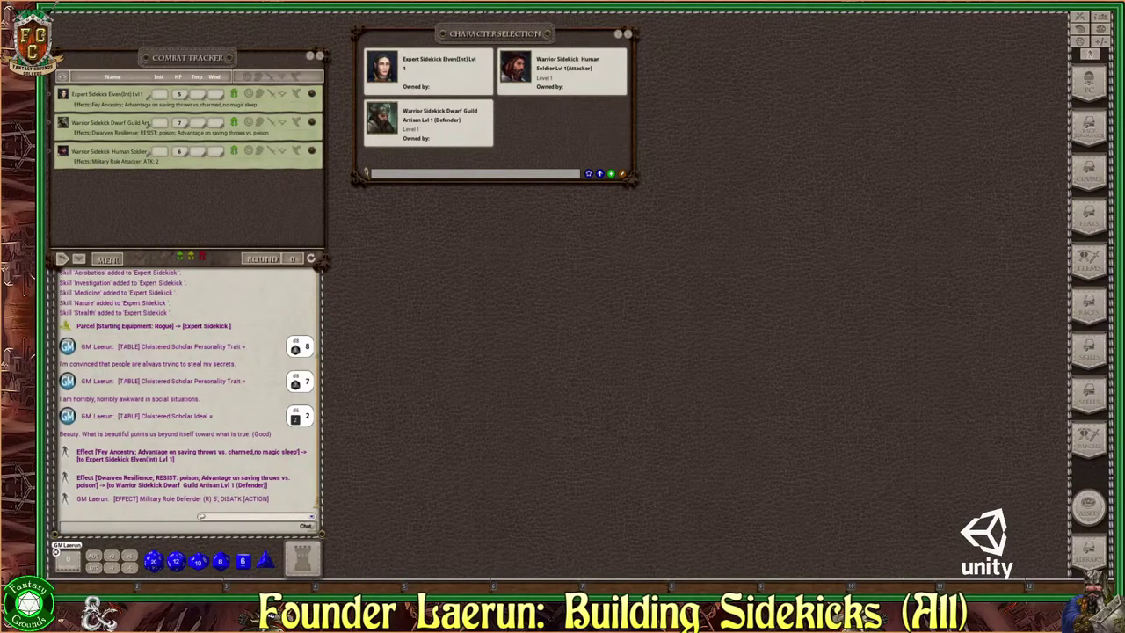